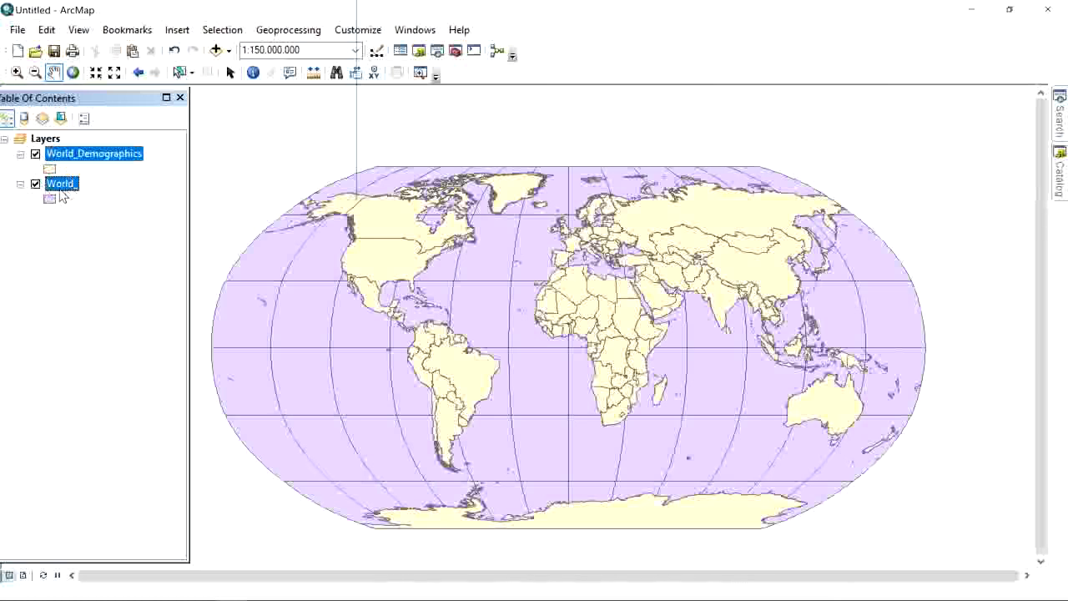
# Step: Toggle the visibility of the World_ and World_Demographics layers to compare what each one draws, leaving both visible
pyautogui.click(35, 183)
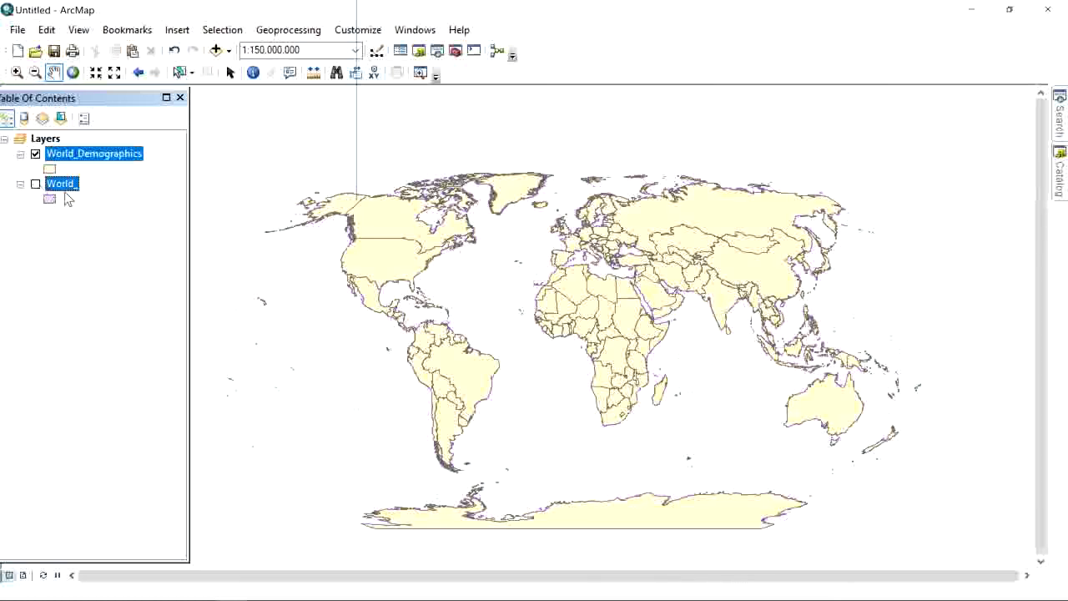
pyautogui.click(35, 184)
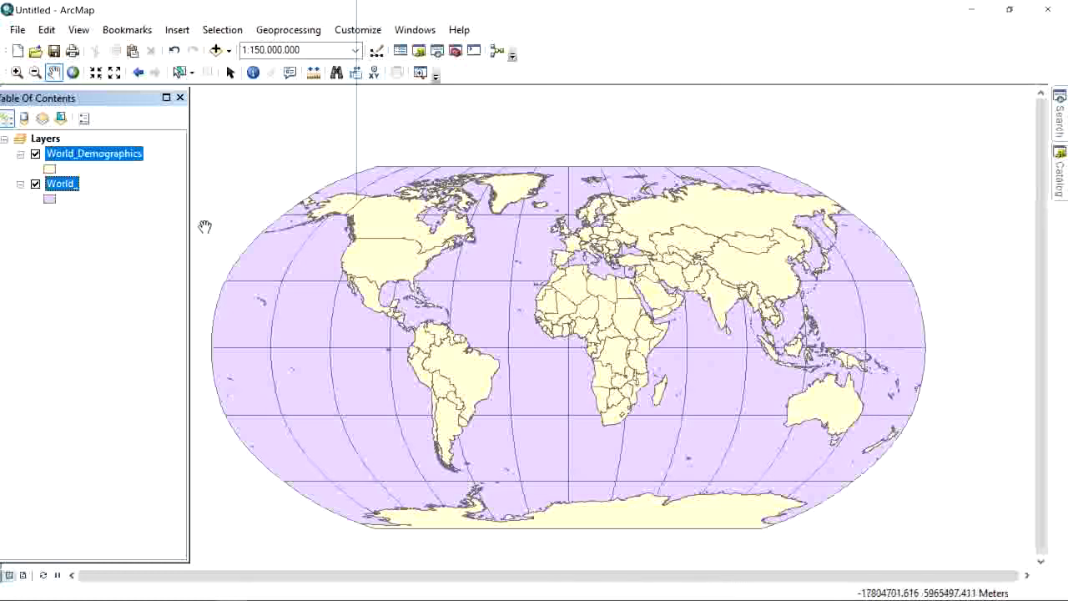
pyautogui.click(35, 154)
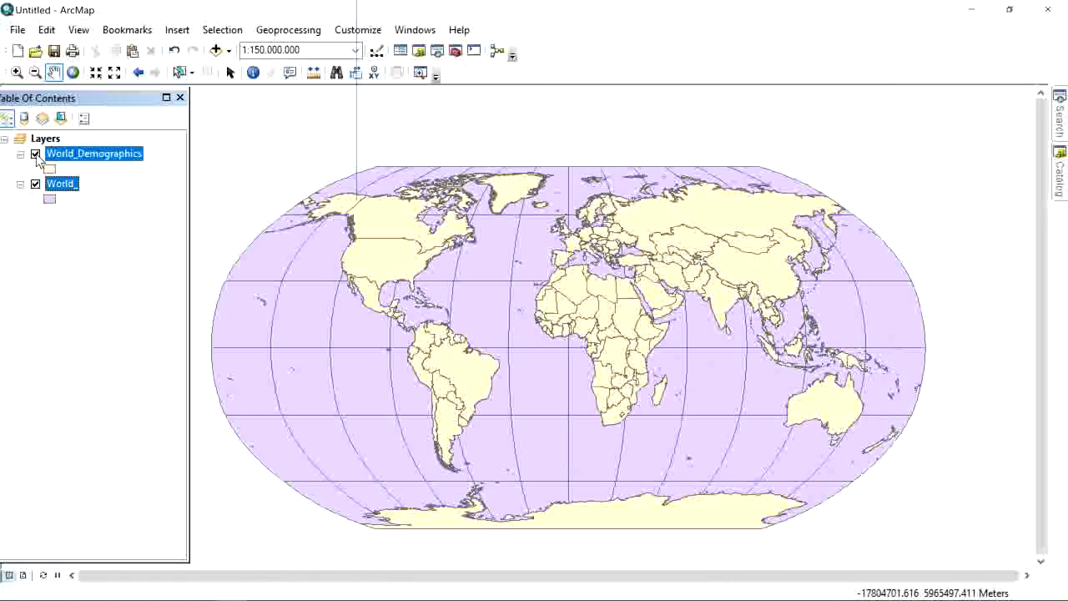
pyautogui.click(35, 185)
pyautogui.click(35, 154)
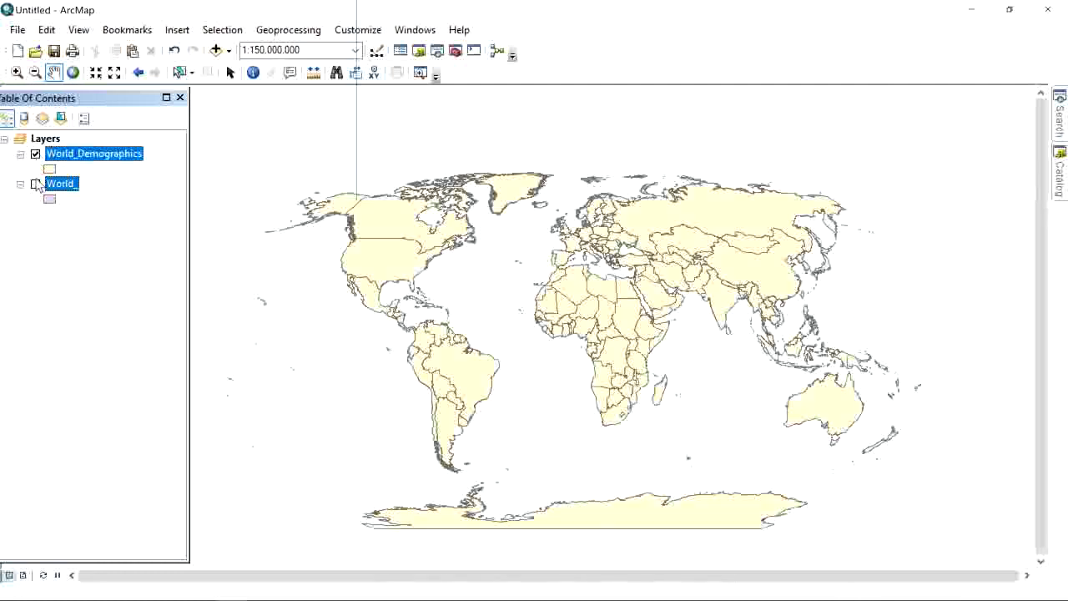
pyautogui.click(35, 184)
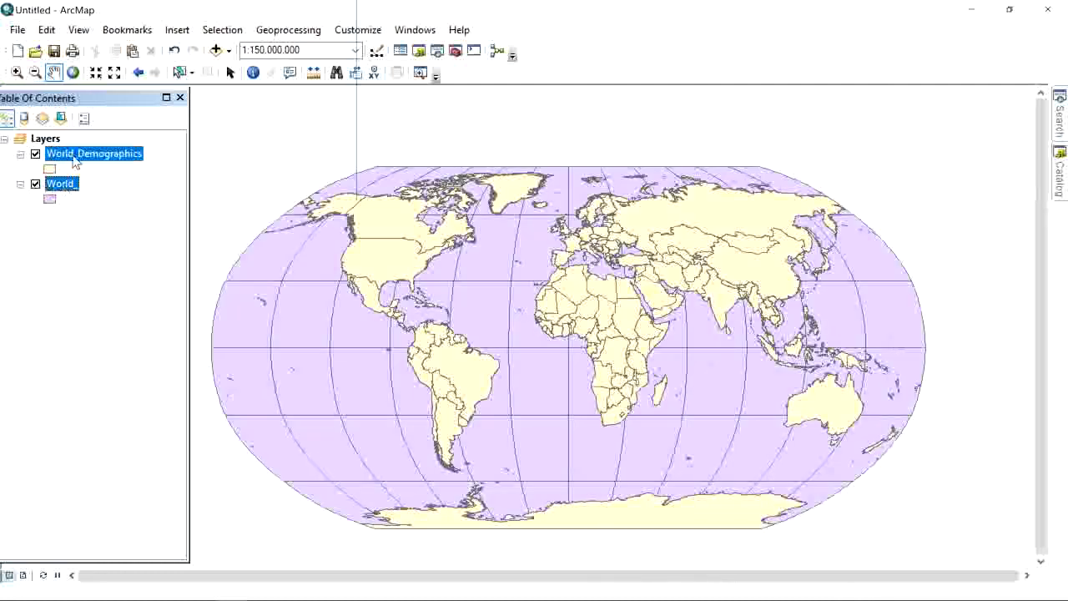
# Step: Move the World_Demographics layer below World_ in the drawing order and return it to the top
pyautogui.moveTo(63, 185); pyautogui.dragTo(67, 148)
pyautogui.click(81, 227)
pyautogui.click(76, 156)
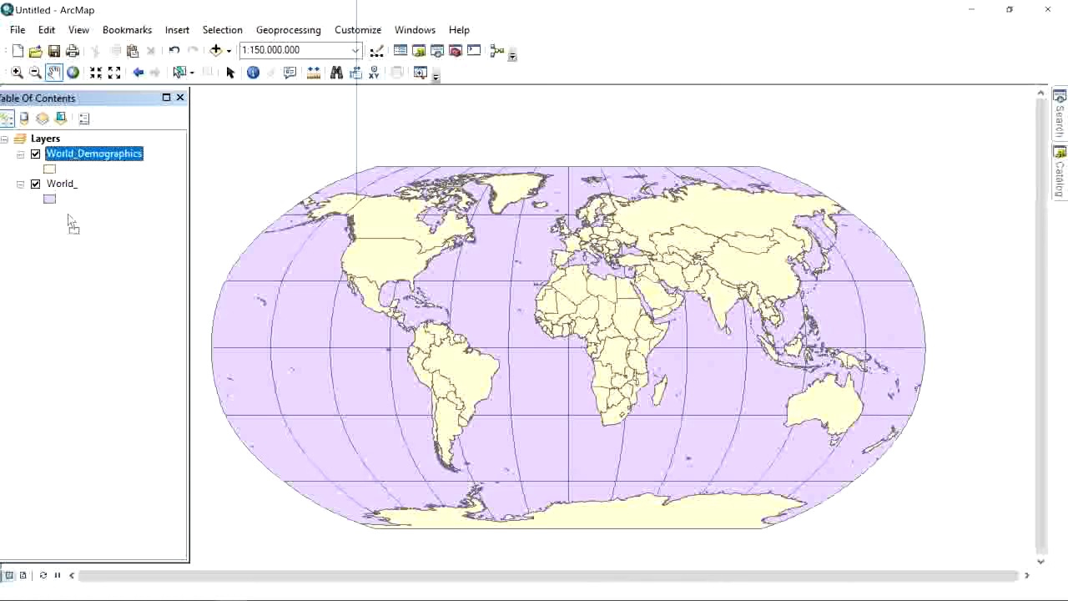
pyautogui.moveTo(68, 215); pyautogui.dragTo(64, 199)
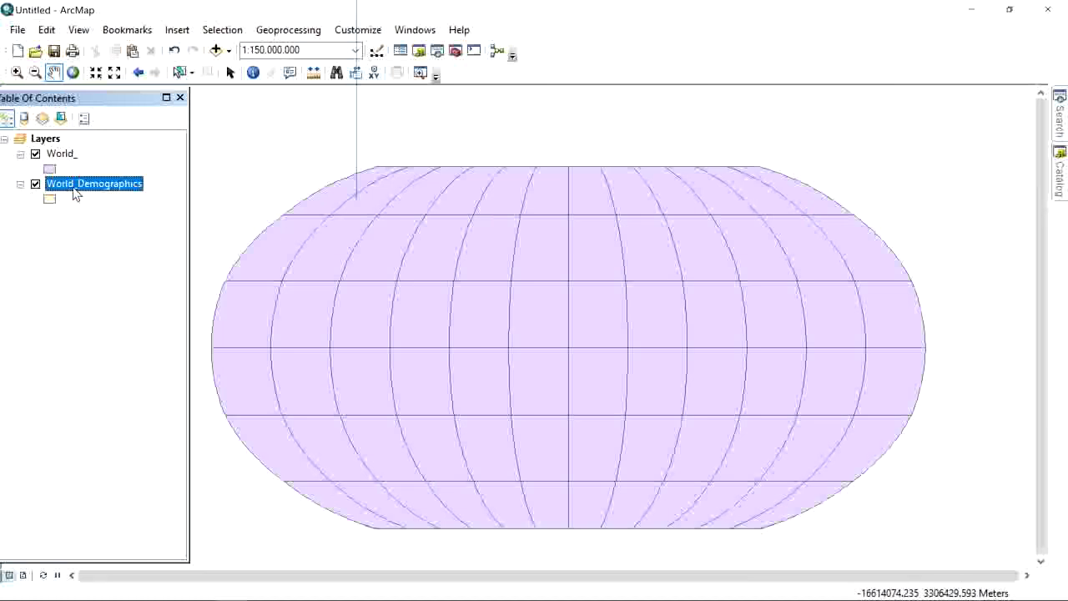
pyautogui.moveTo(81, 155); pyautogui.dragTo(80, 154)
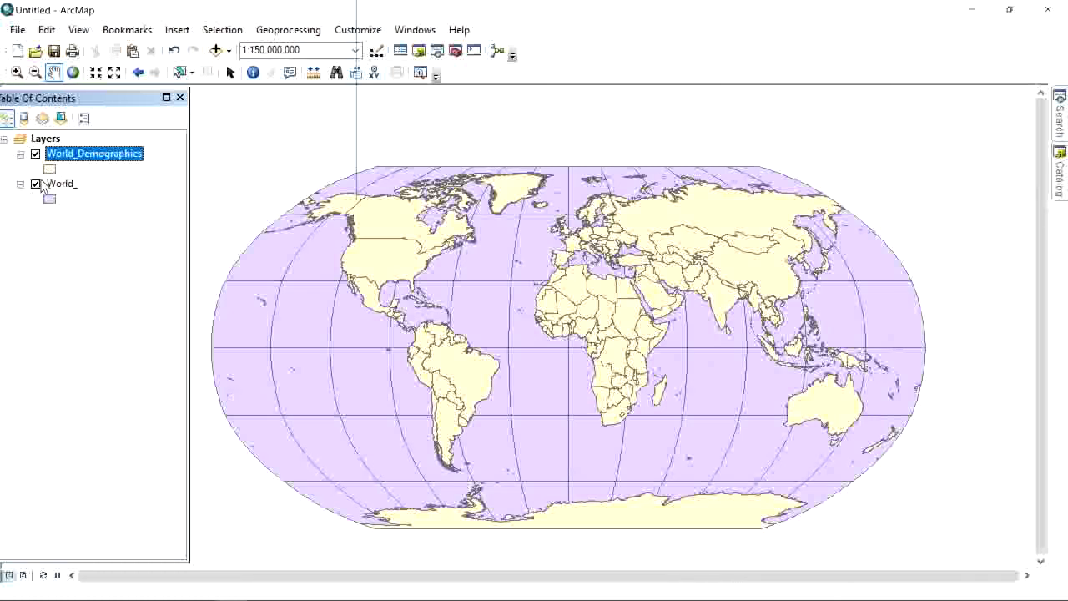
# Step: Examine the world map at several scales and positions, from the whole globe to a closer view of the continents
pyautogui.scroll(2, 532, 385)
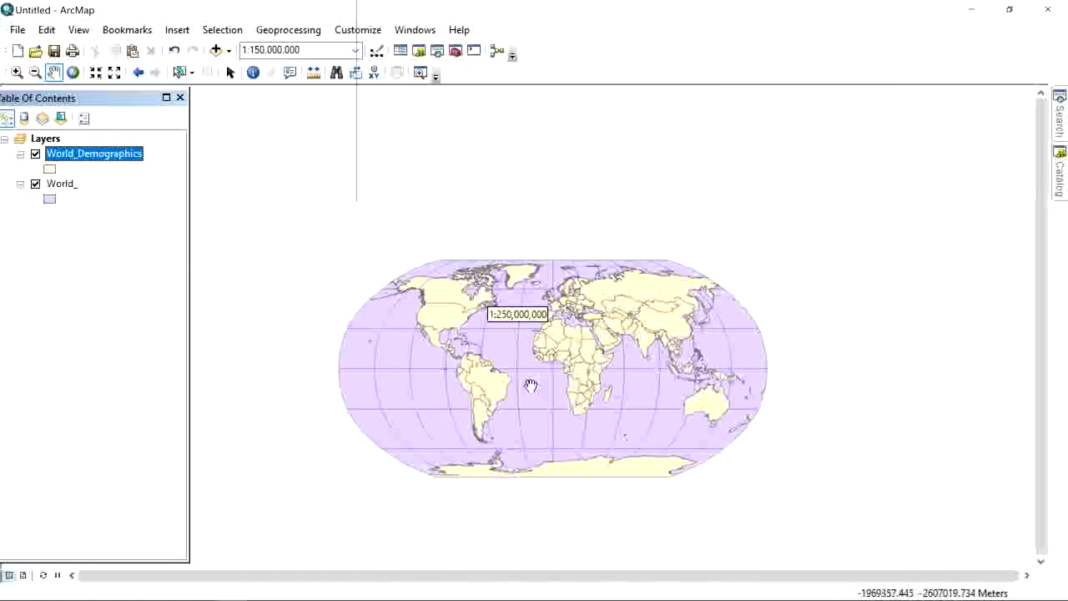
pyautogui.scroll(-3, 531, 384)
pyautogui.moveTo(534, 301); pyautogui.dragTo(809, 318)
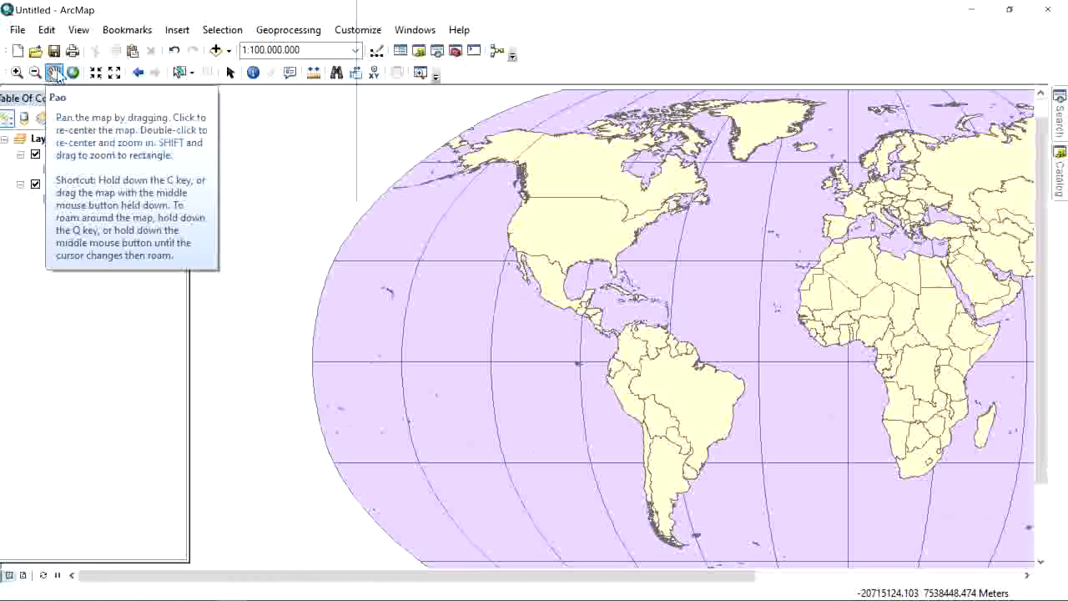
pyautogui.moveTo(624, 367); pyautogui.dragTo(438, 342)
pyautogui.scroll(2, 438, 342)
pyautogui.scroll(2, 440, 341)
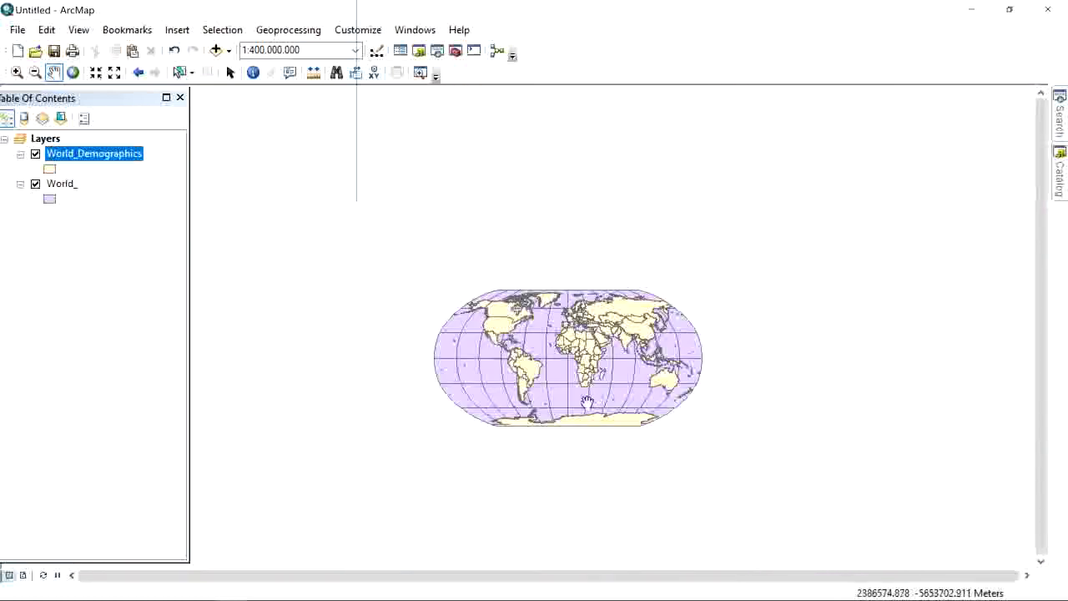
pyautogui.scroll(-2, 588, 384)
pyautogui.scroll(1, 588, 385)
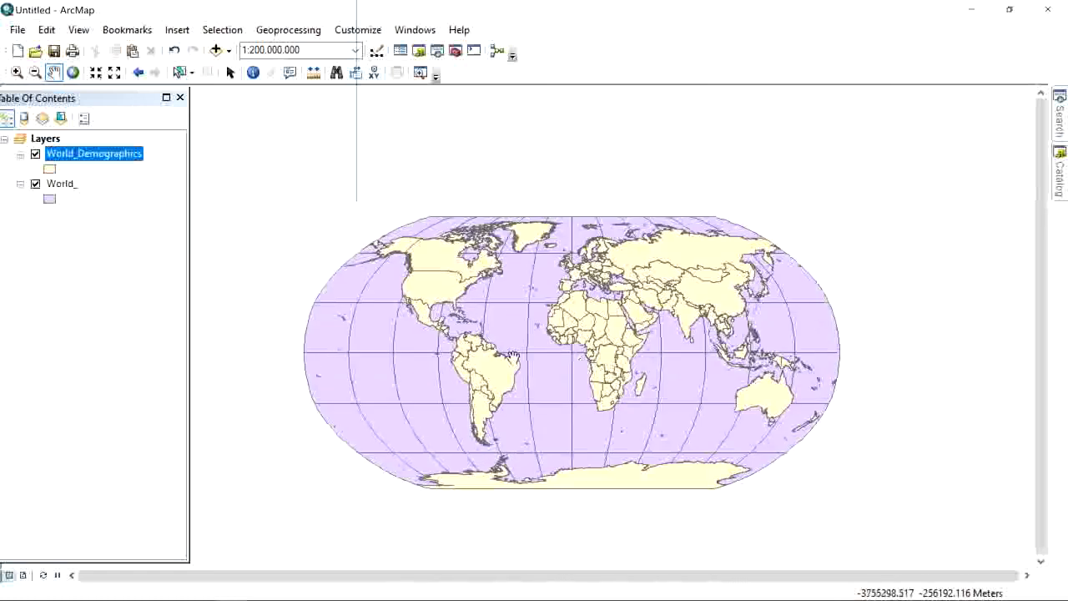
pyautogui.scroll(-1, 517, 358)
pyautogui.moveTo(653, 373); pyautogui.dragTo(595, 351)
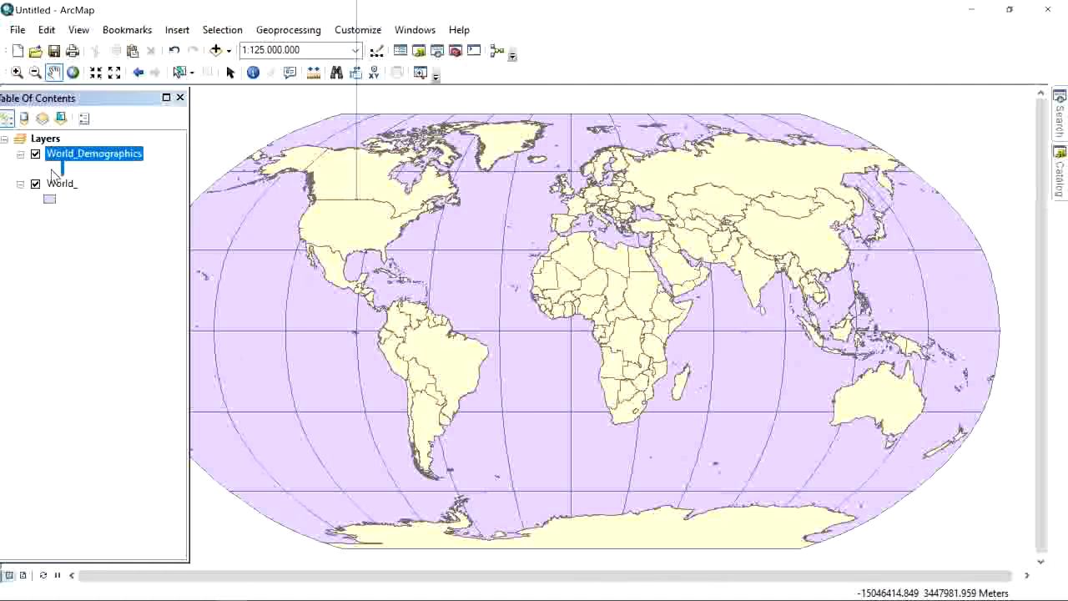
# Step: Give the World_Demographics layer the ESRI Green symbol with an outline width of 1 and a black outline color
pyautogui.click(50, 169)
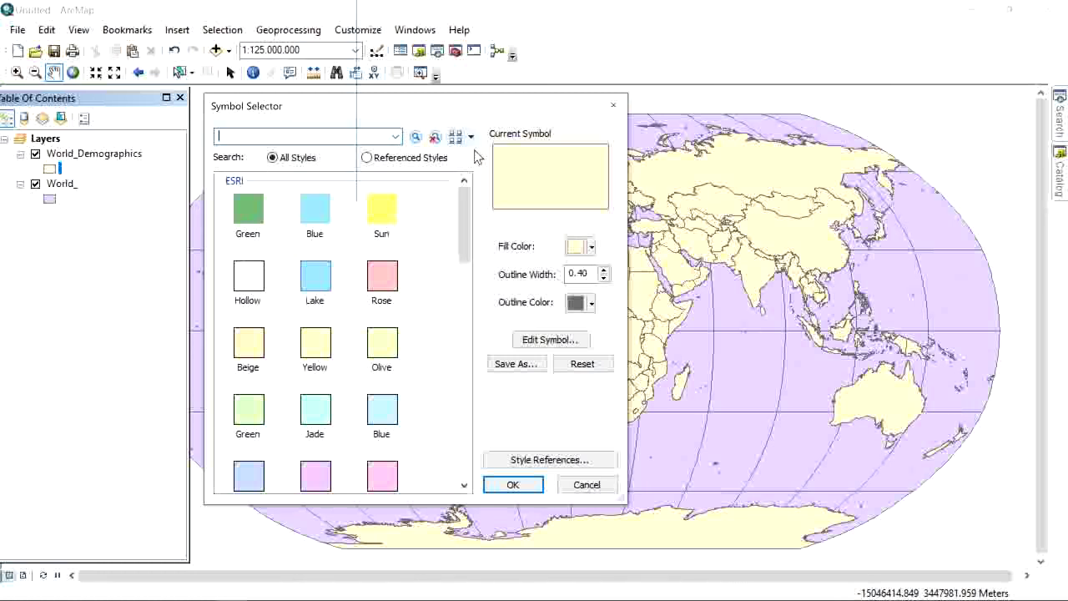
pyautogui.click(249, 210)
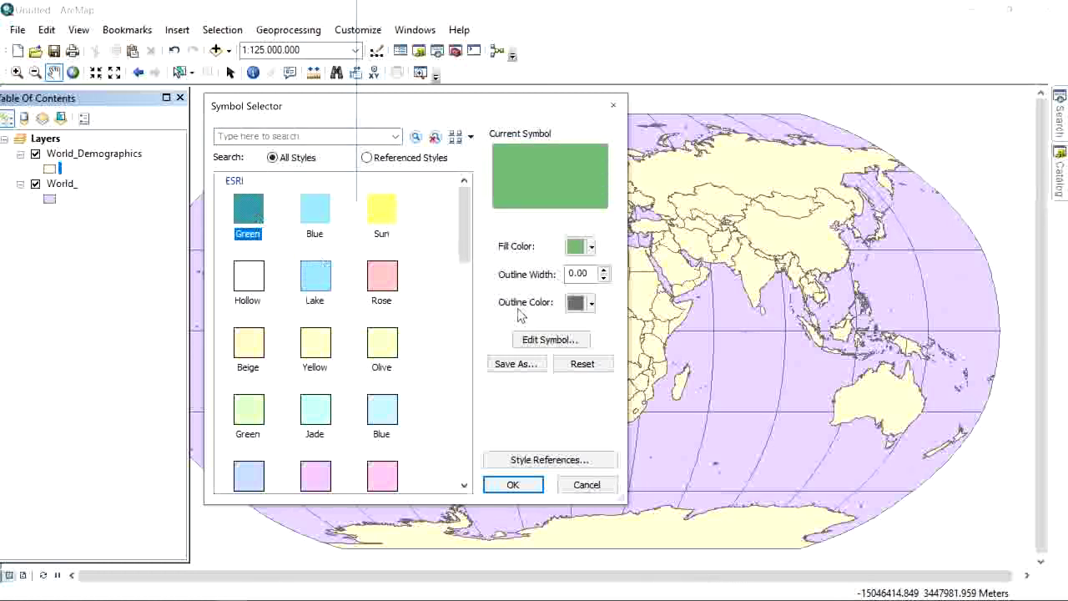
pyautogui.click(602, 273)
pyautogui.click(591, 302)
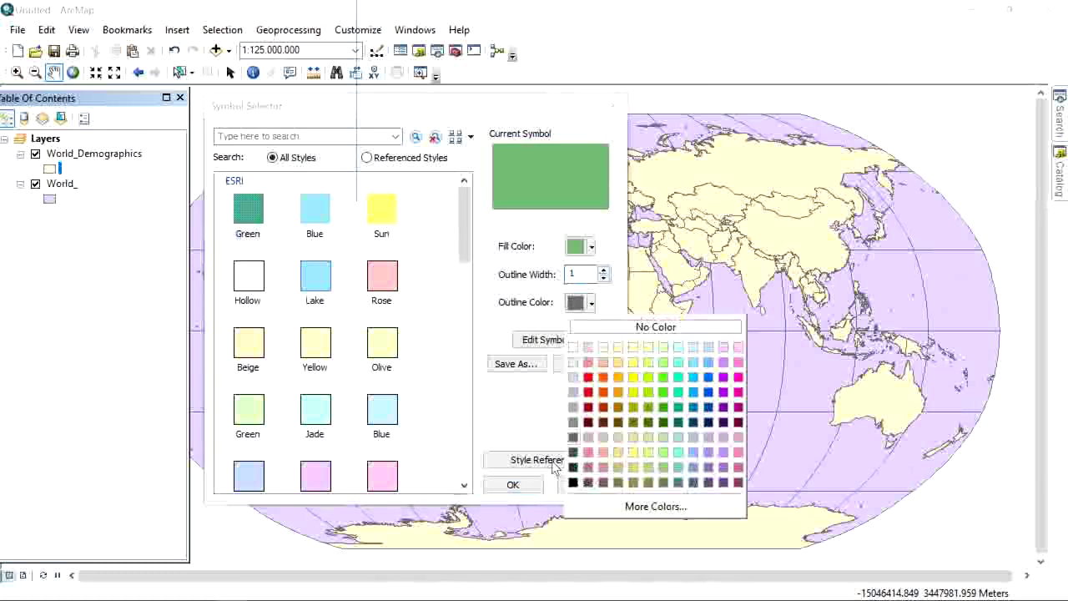
pyautogui.click(573, 483)
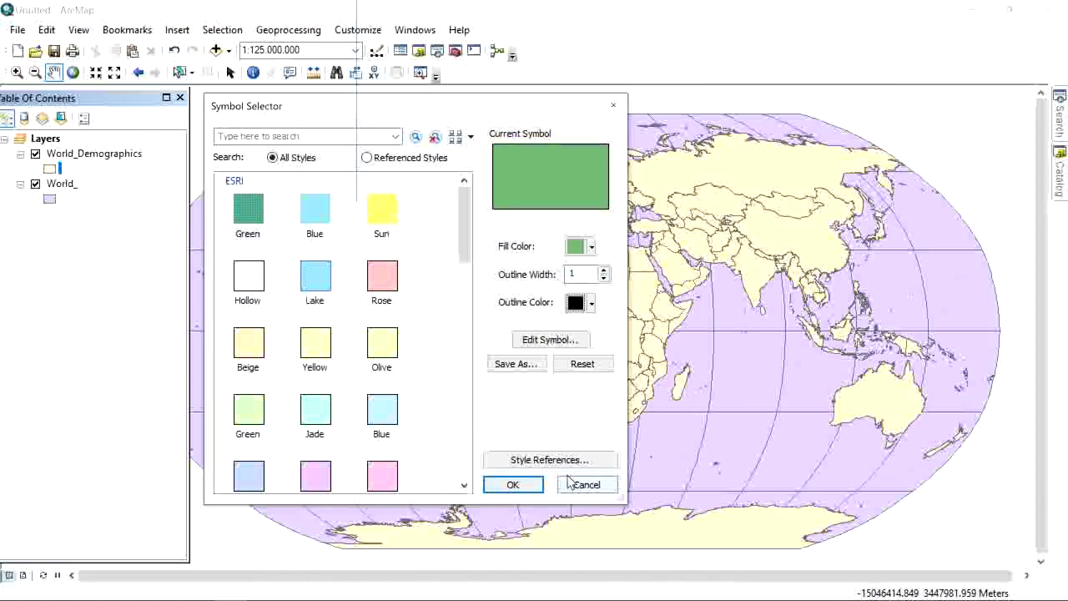
pyautogui.click(515, 487)
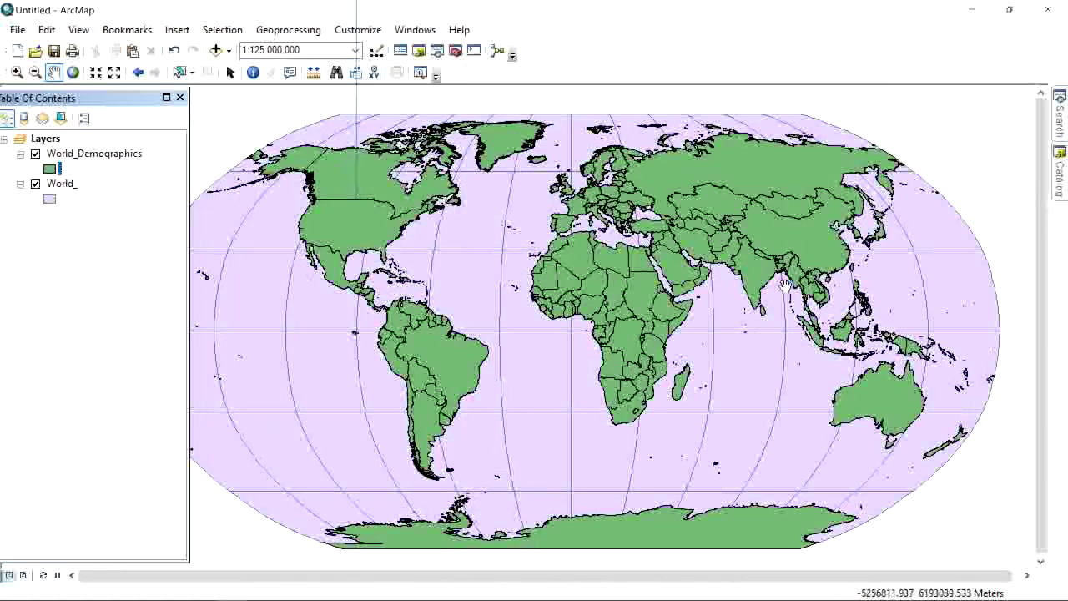
# Step: Apply the ESRI Blue symbol without an outline to the World_ layer
pyautogui.click(52, 202)
pyautogui.moveTo(464, 242); pyautogui.dragTo(464, 247)
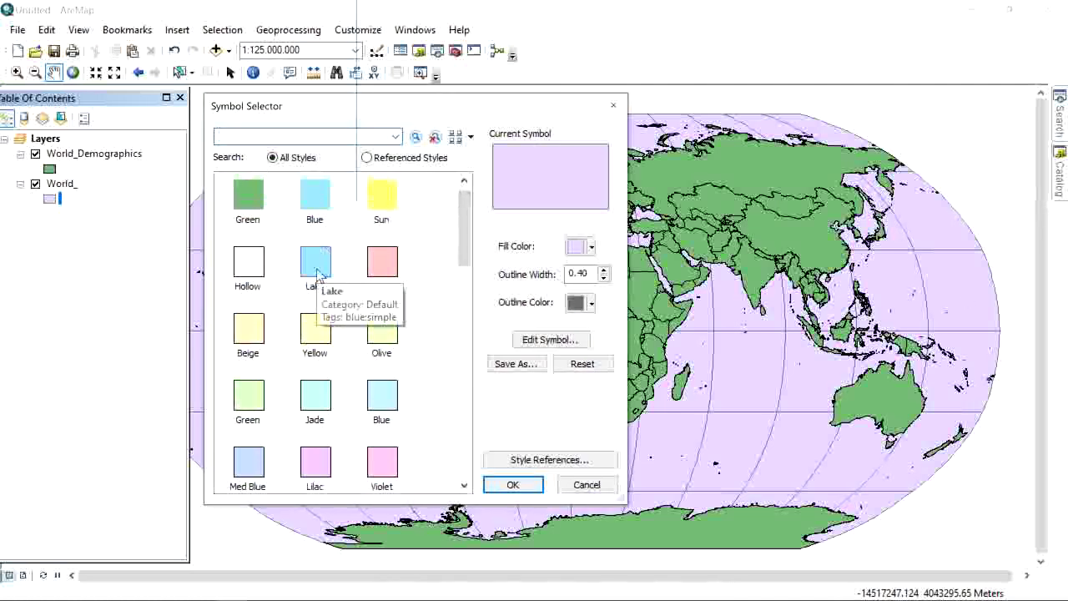
pyautogui.click(315, 194)
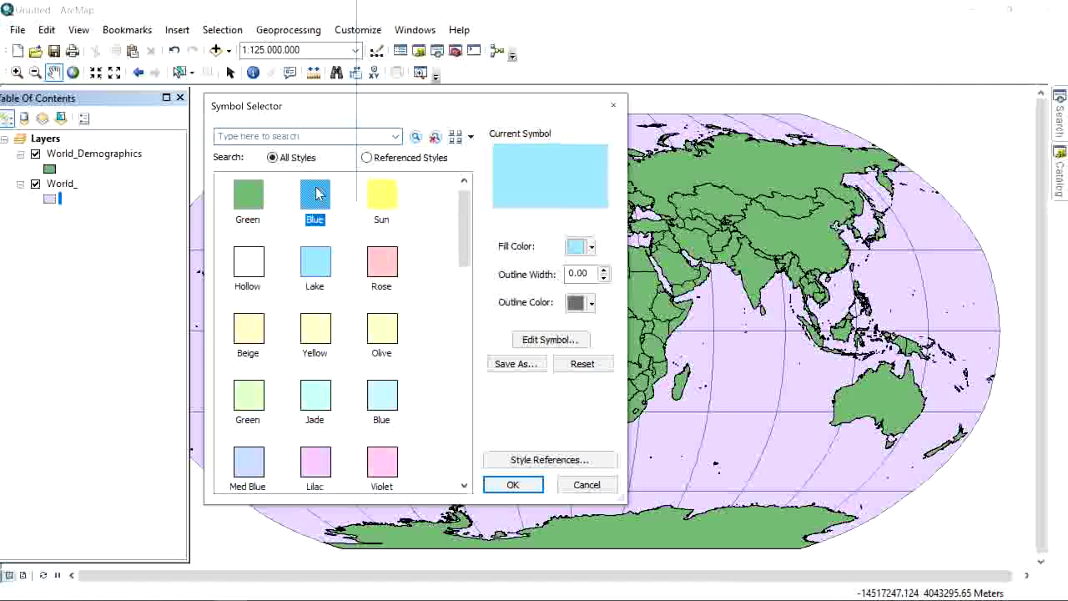
pyautogui.click(512, 484)
pyautogui.moveTo(330, 311); pyautogui.dragTo(360, 312)
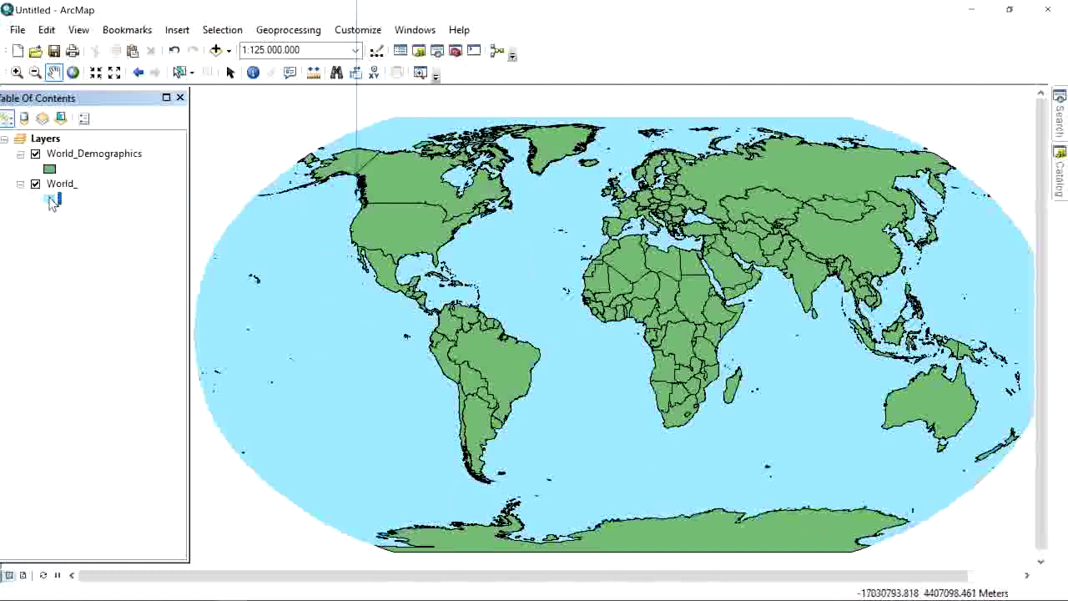
# Step: Set the outline width of the World_ layer's symbol to 5
pyautogui.click(50, 200)
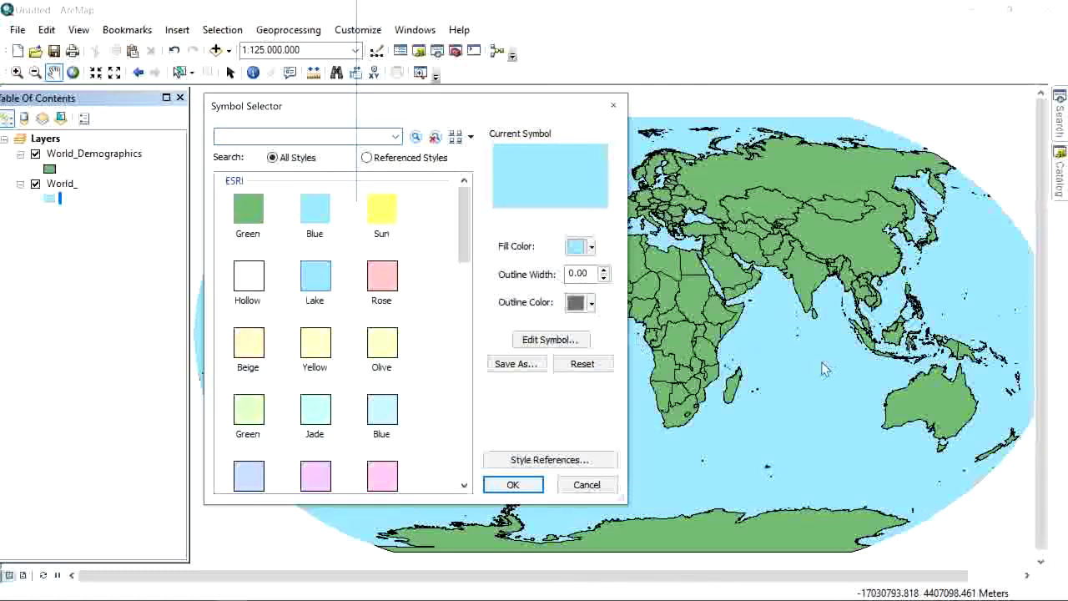
pyautogui.click(603, 271)
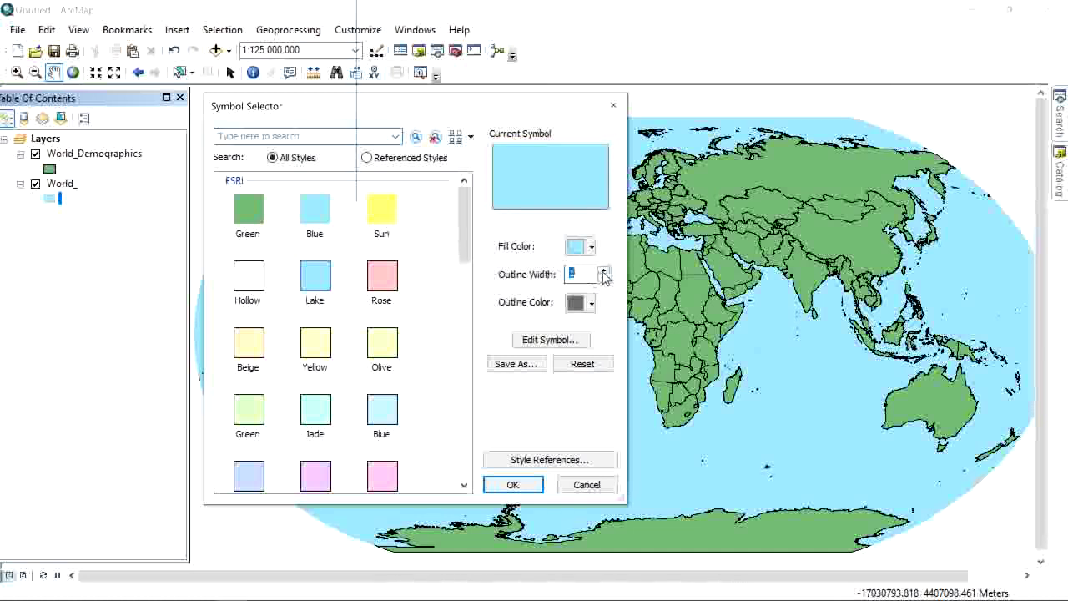
pyautogui.click(603, 271)
pyautogui.click(603, 271)
pyautogui.click(603, 271)
pyautogui.click(603, 271)
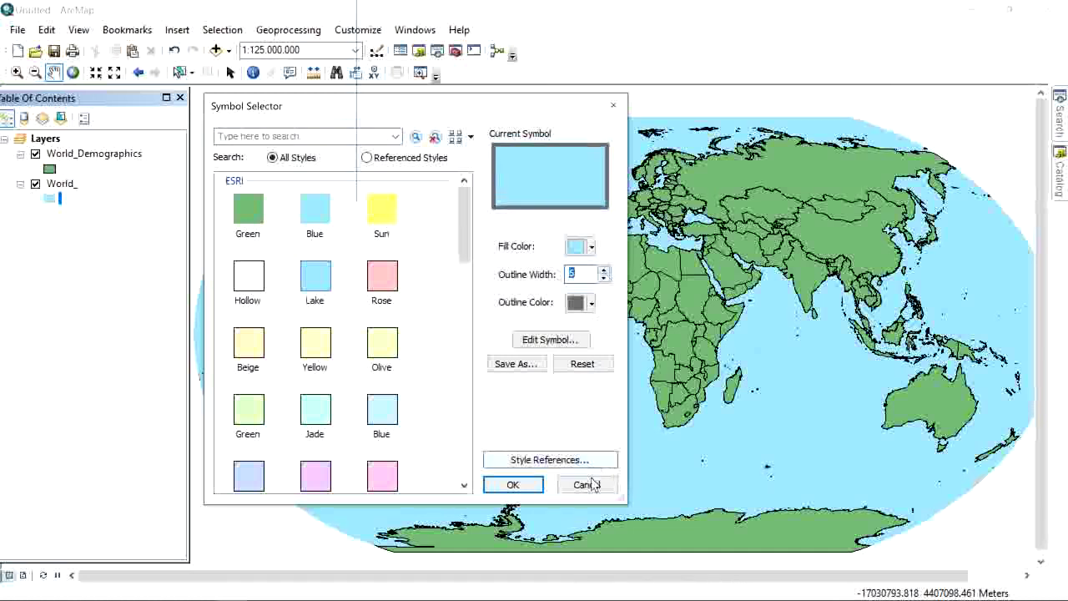
pyautogui.click(511, 485)
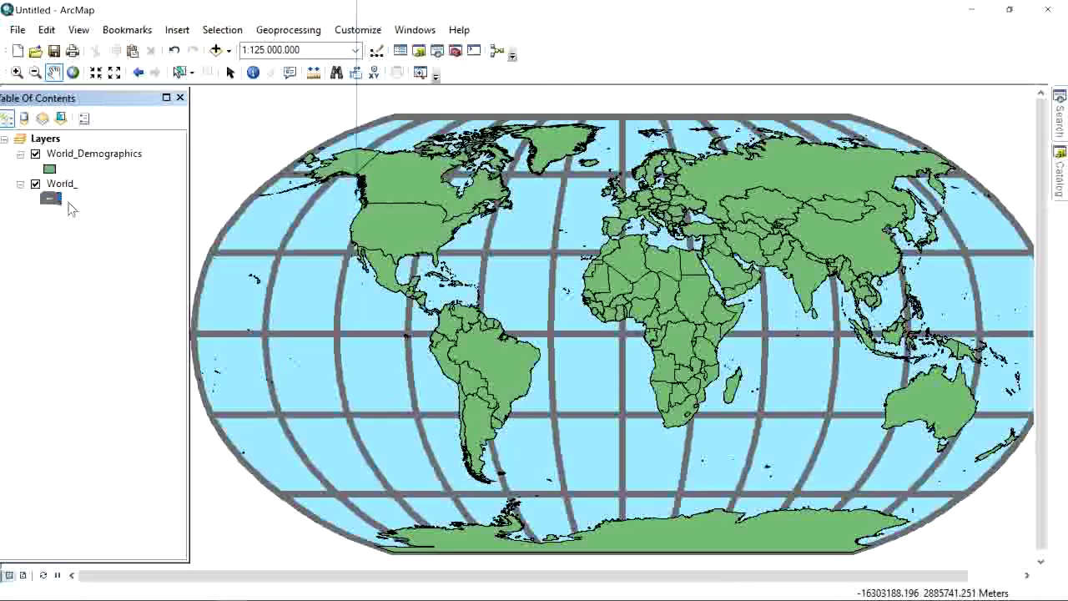
# Step: Set the World_ layer's outline width to 1 and its outline color to black
pyautogui.click(50, 198)
pyautogui.click(602, 279)
pyautogui.click(602, 279)
pyautogui.click(603, 279)
pyautogui.click(603, 279)
pyautogui.click(591, 303)
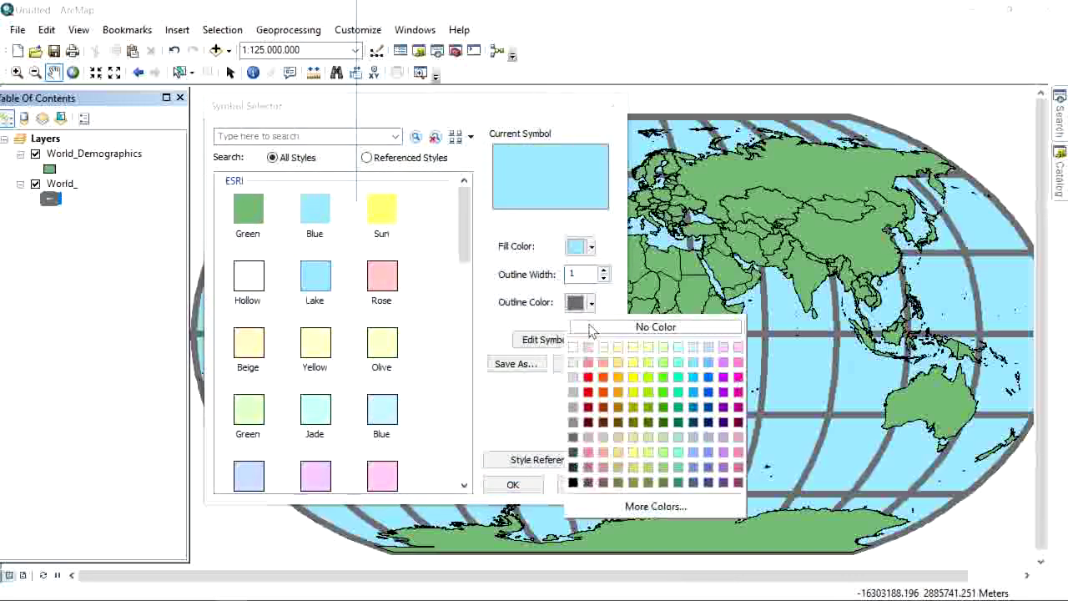
pyautogui.click(574, 483)
pyautogui.click(512, 484)
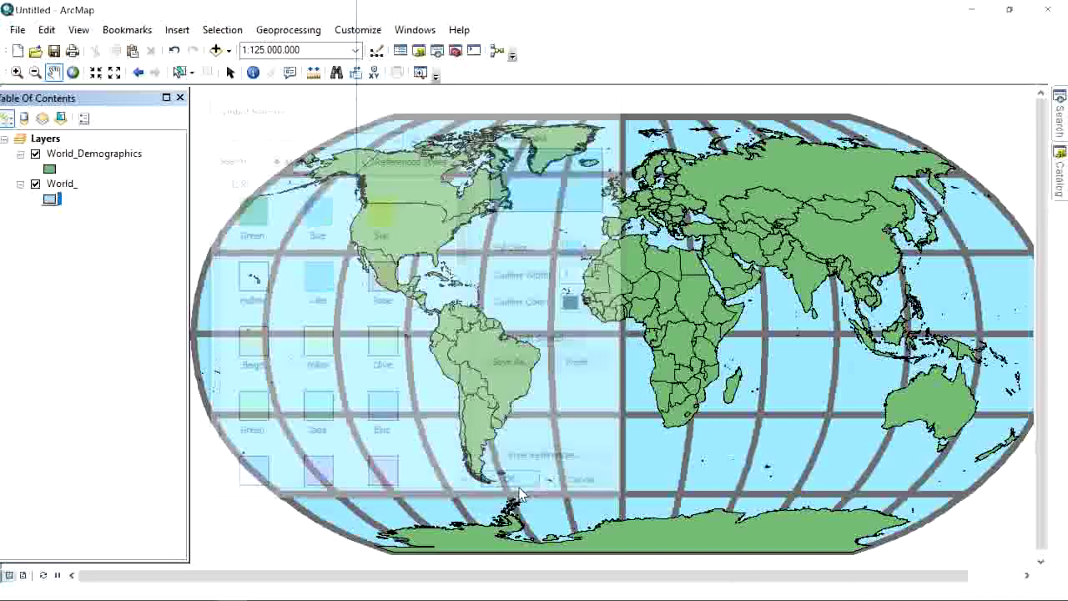
pyautogui.scroll(3, 542, 451)
pyautogui.moveTo(588, 454); pyautogui.dragTo(600, 418)
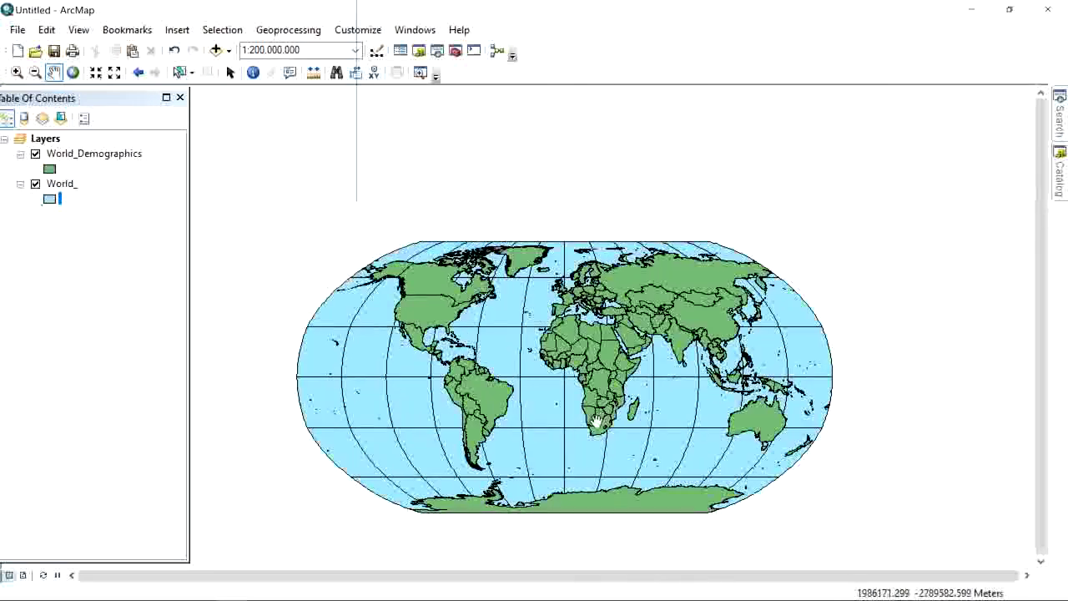
pyautogui.moveTo(691, 522); pyautogui.dragTo(692, 515)
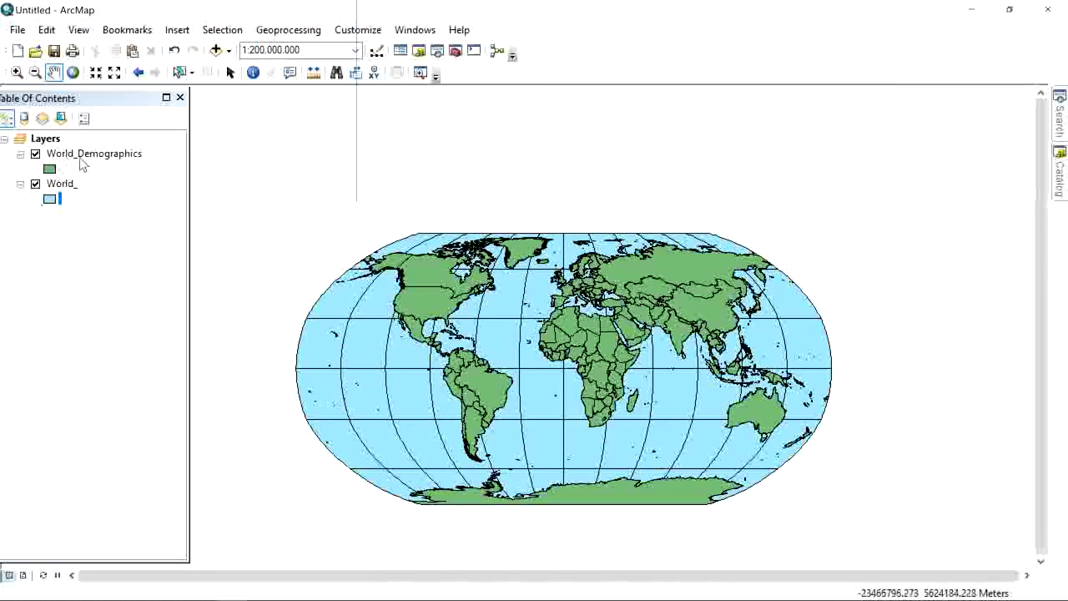
pyautogui.moveTo(459, 357); pyautogui.dragTo(429, 340)
pyautogui.scroll(-2, 495, 351)
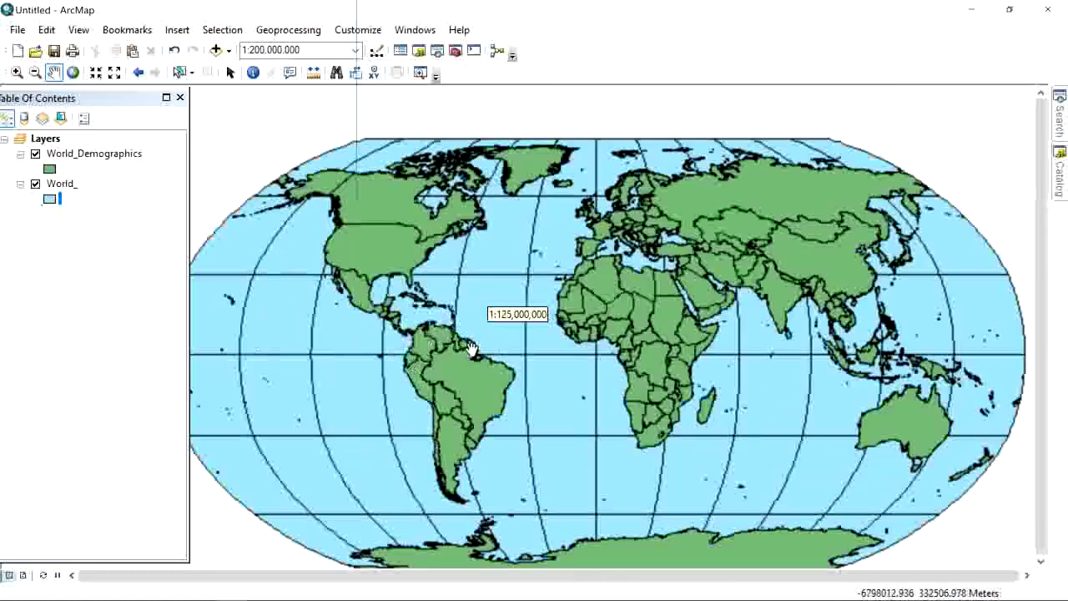
# Step: Open the World_Demographics attribute table and examine its country name, population, birth, death and migration fields
pyautogui.rightClick(67, 159)
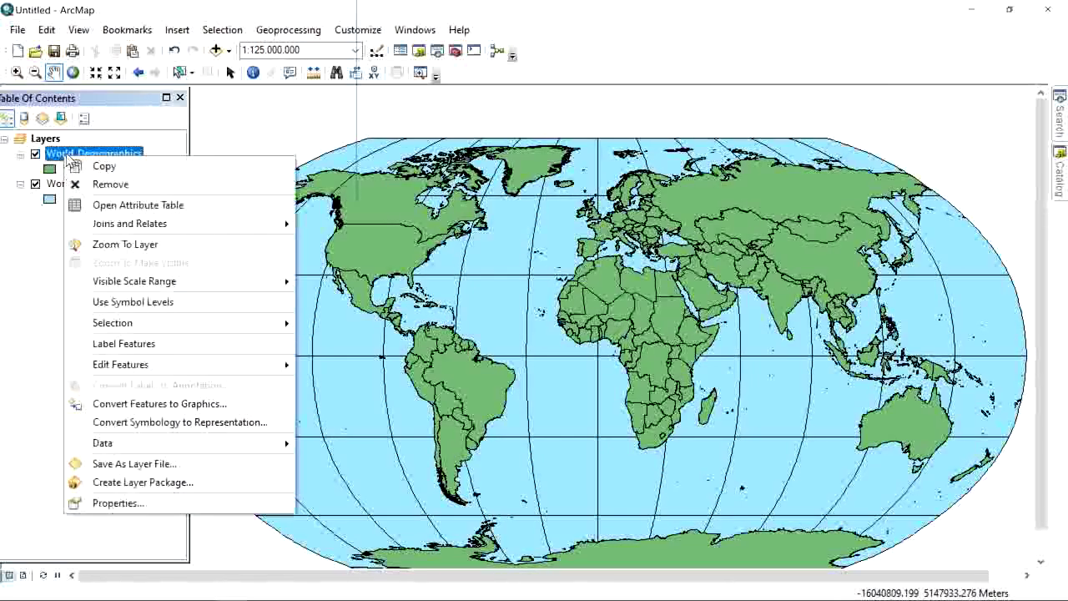
pyautogui.click(129, 207)
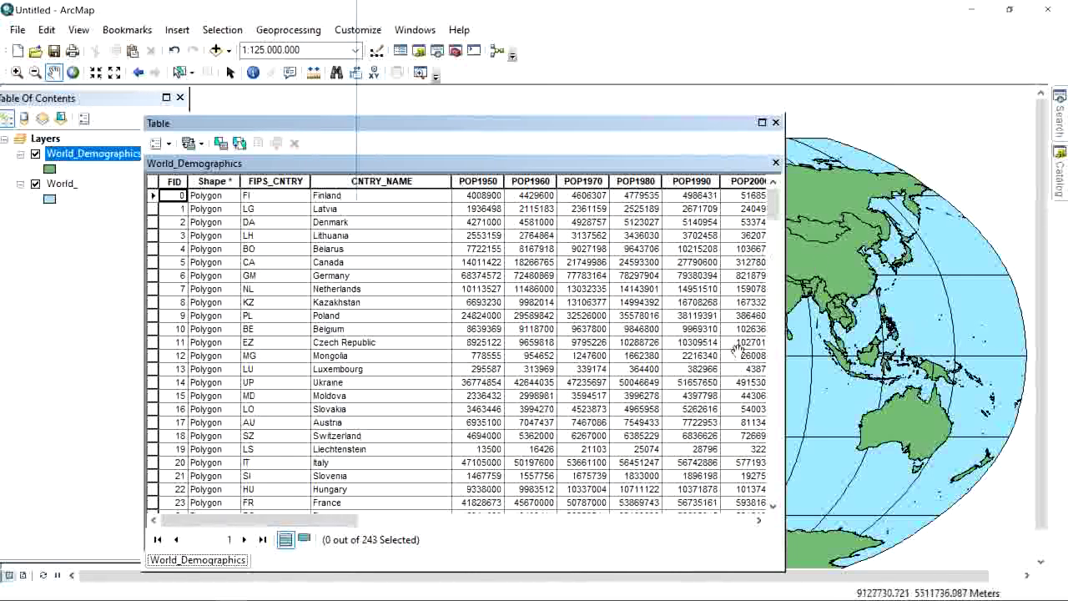
pyautogui.click(404, 523)
pyautogui.click(404, 523)
pyautogui.moveTo(434, 523); pyautogui.dragTo(361, 521)
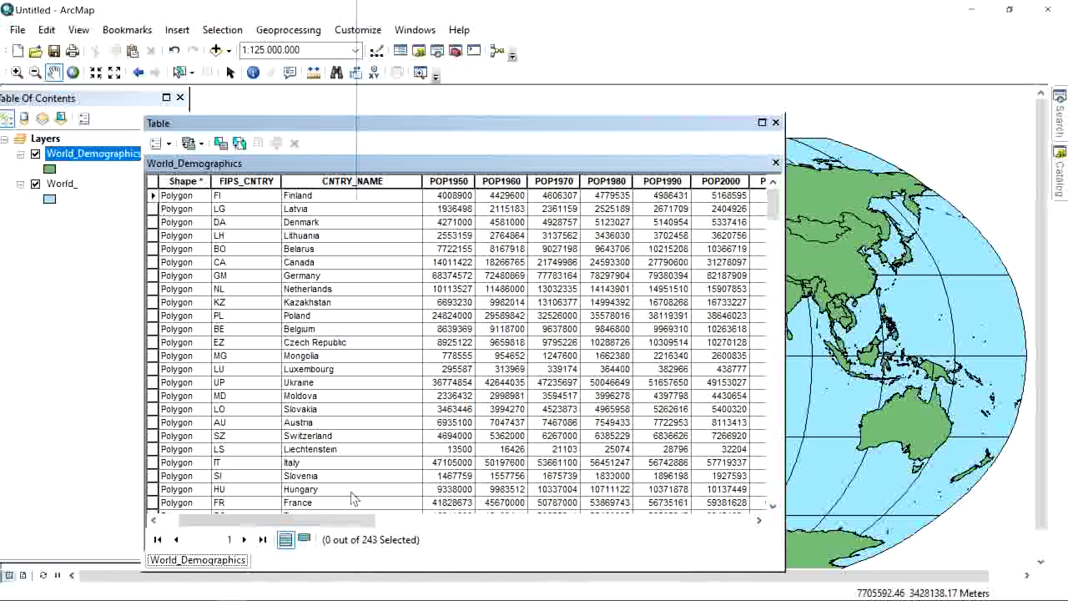
pyautogui.moveTo(343, 519); pyautogui.dragTo(389, 526)
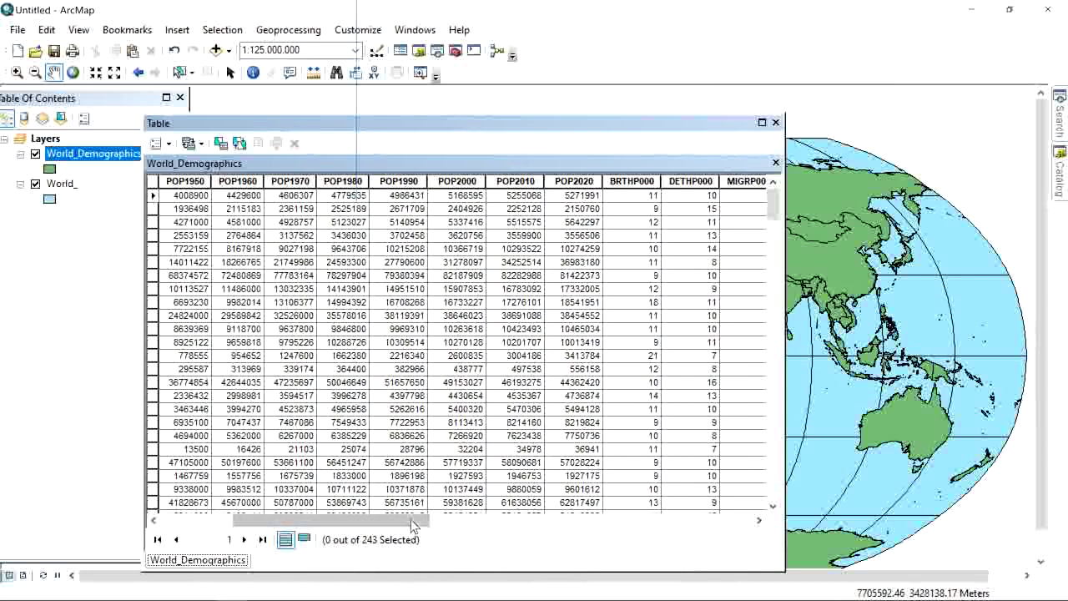
pyautogui.moveTo(411, 527); pyautogui.dragTo(535, 524)
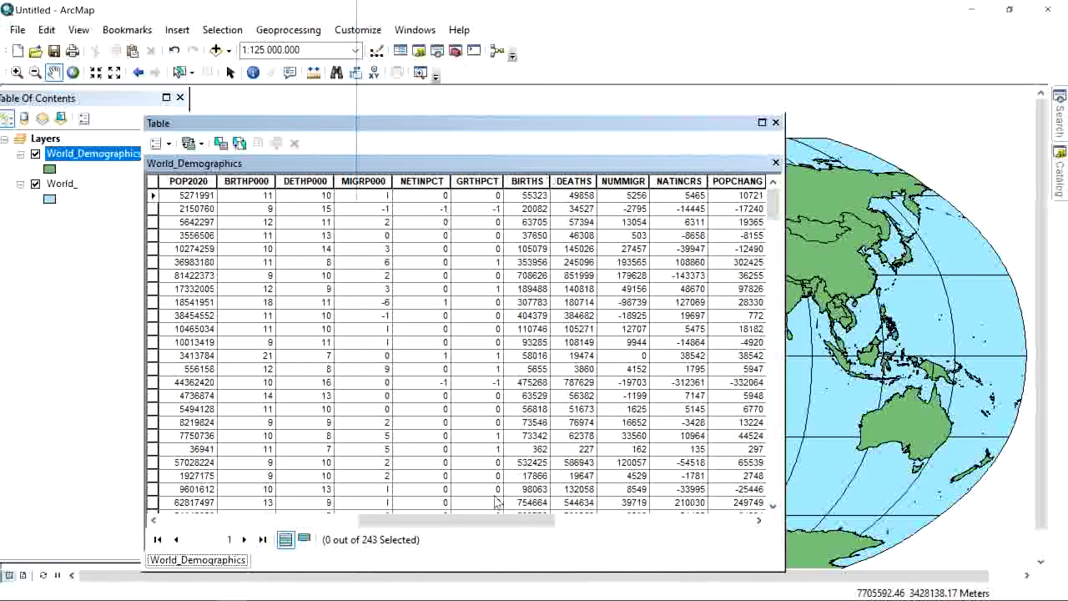
# Step: Return to the first fields of the World_Demographics attribute table and close the table
pyautogui.moveTo(514, 521); pyautogui.dragTo(320, 519)
pyautogui.moveTo(322, 478); pyautogui.dragTo(473, 242)
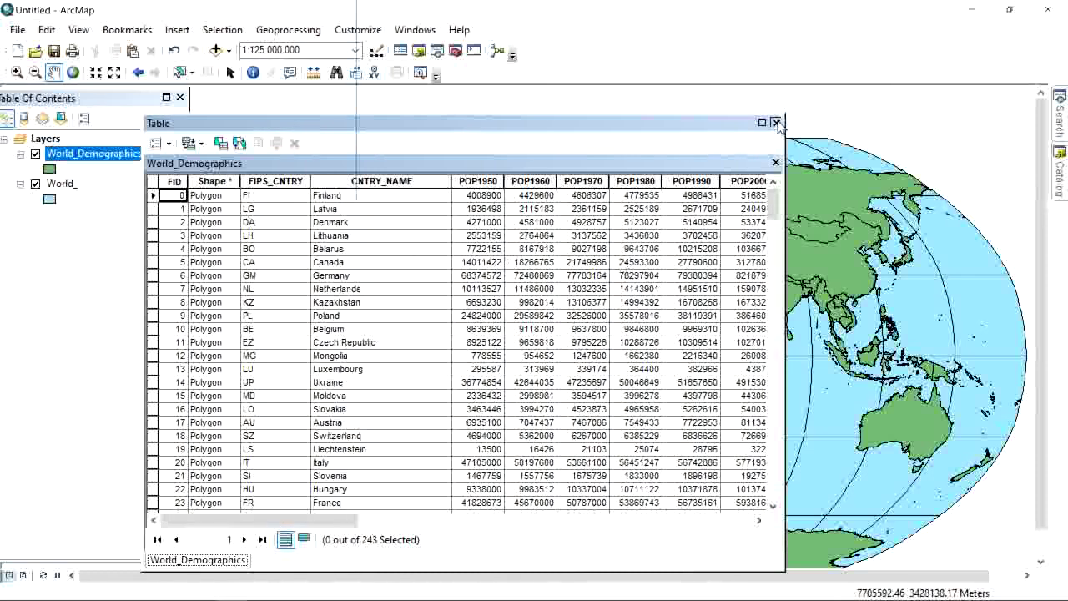
pyautogui.click(776, 123)
# Step: Open the World_ layer's attribute table, examine its Shape and WRLD30_ID fields, and close it
pyautogui.click(62, 184)
pyautogui.rightClick(59, 185)
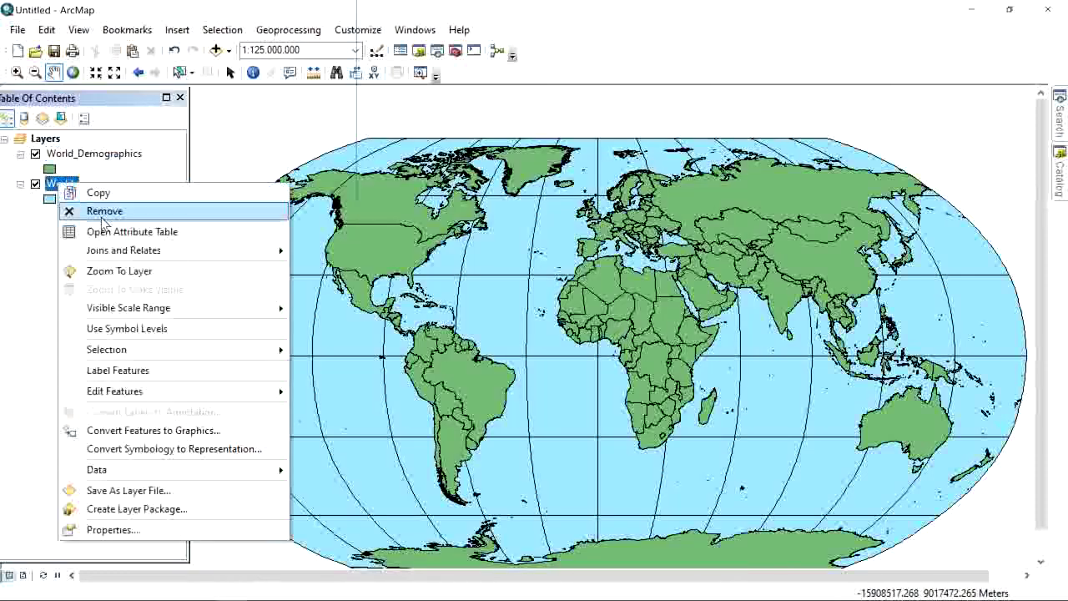
pyautogui.click(142, 238)
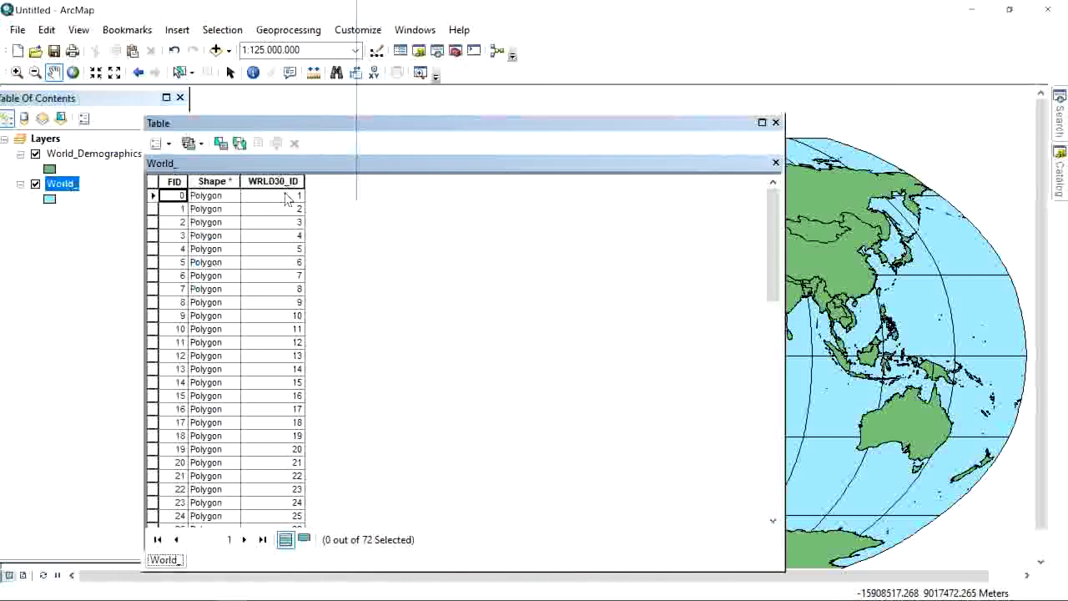
pyautogui.click(286, 208)
pyautogui.click(284, 235)
pyautogui.click(284, 262)
pyautogui.click(259, 289)
pyautogui.click(264, 316)
pyautogui.click(276, 356)
pyautogui.click(278, 382)
pyautogui.click(231, 381)
pyautogui.click(260, 385)
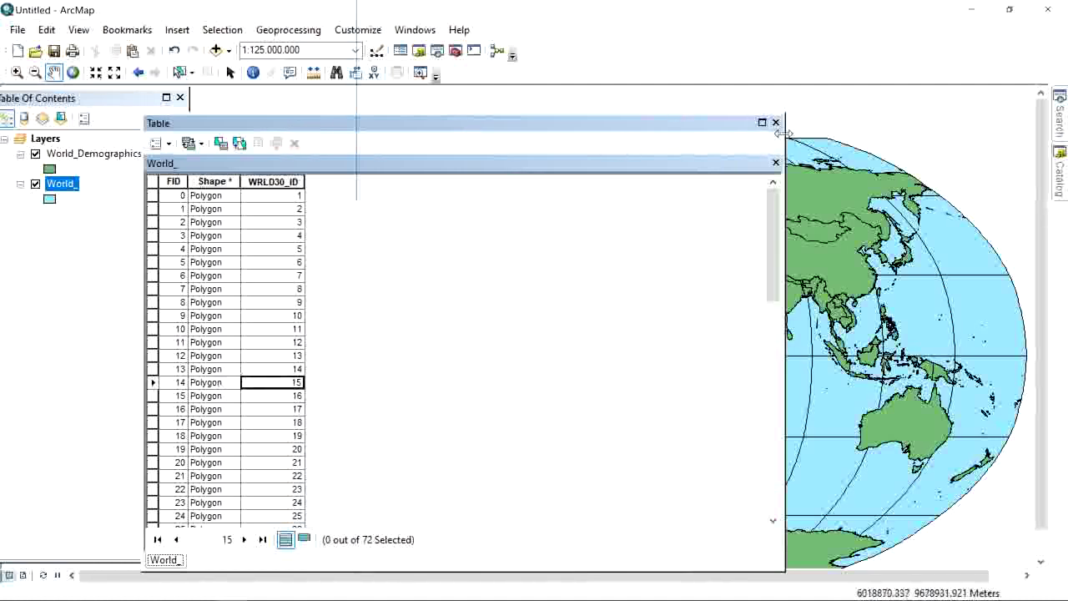
pyautogui.click(777, 124)
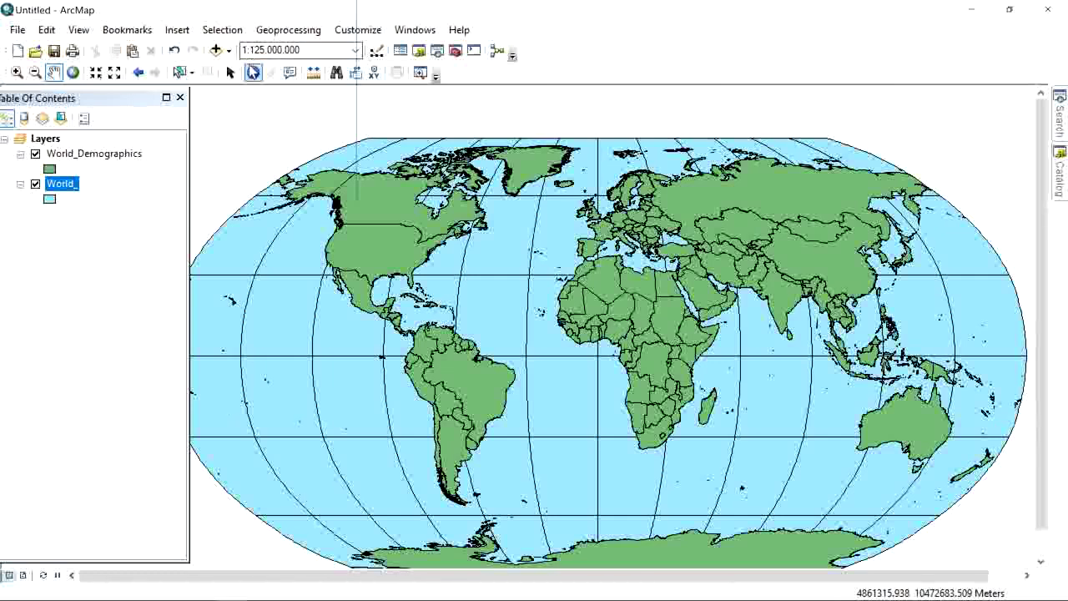
# Step: Identify Madagascar on the map, review all its demographic attributes, and close the results
pyautogui.click(254, 74)
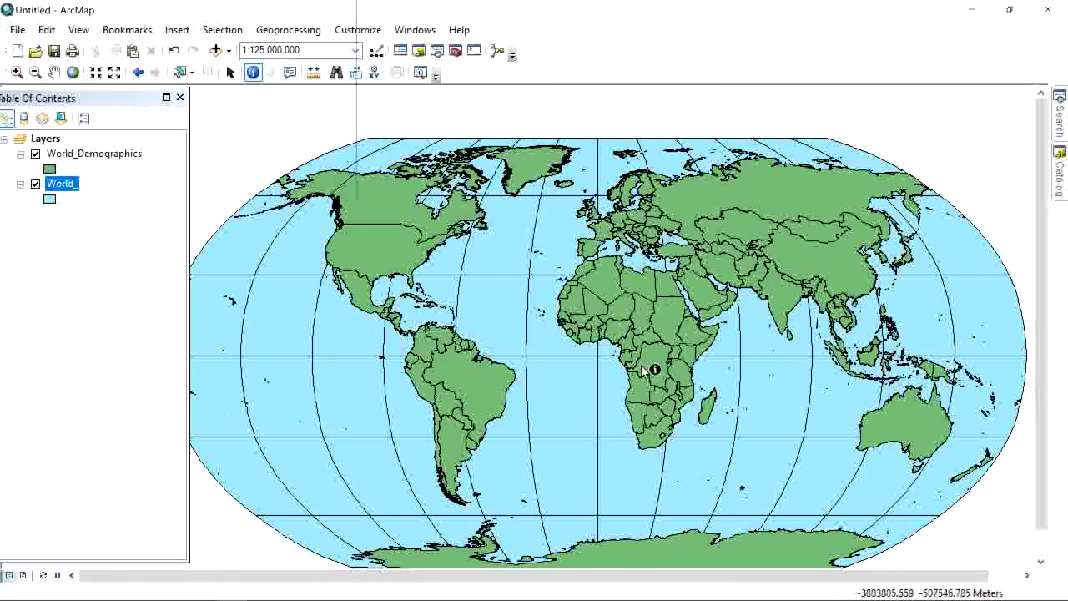
pyautogui.scroll(-1, 656, 367)
pyautogui.scroll(-3, 659, 359)
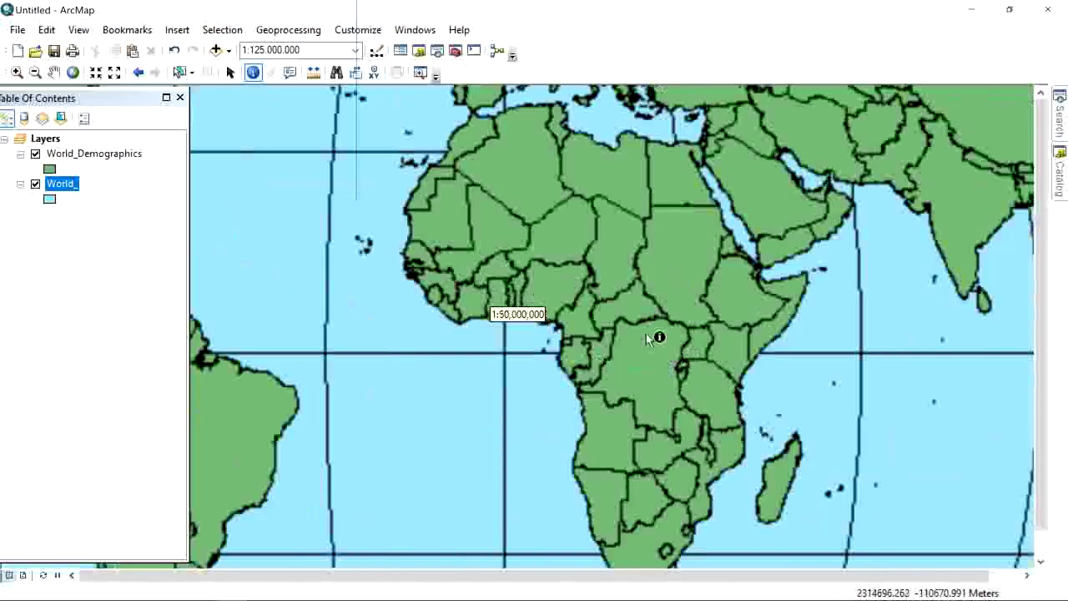
pyautogui.scroll(-3, 776, 428)
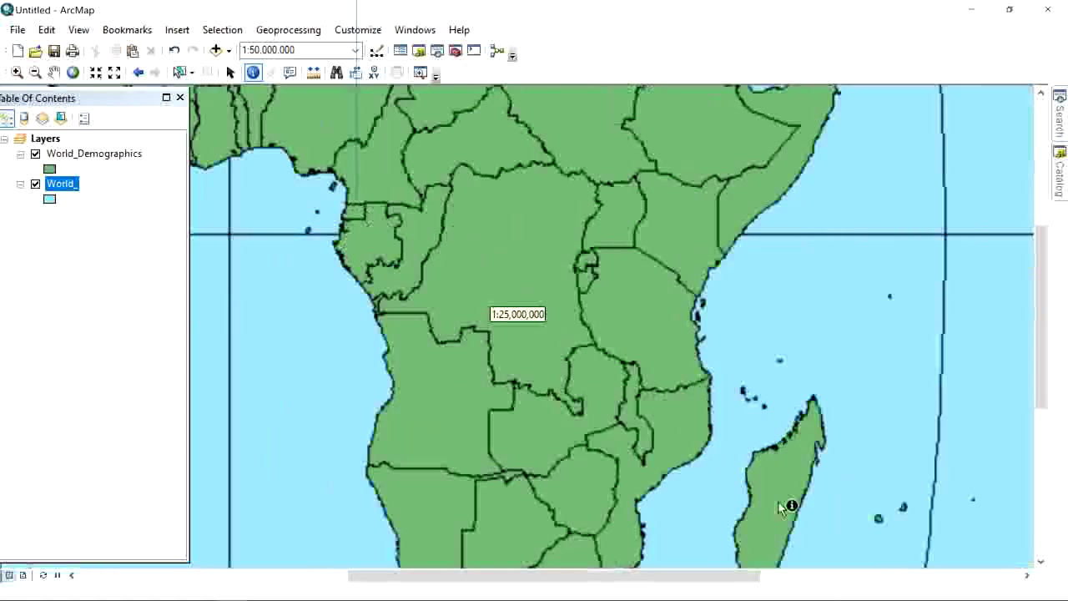
pyautogui.click(776, 505)
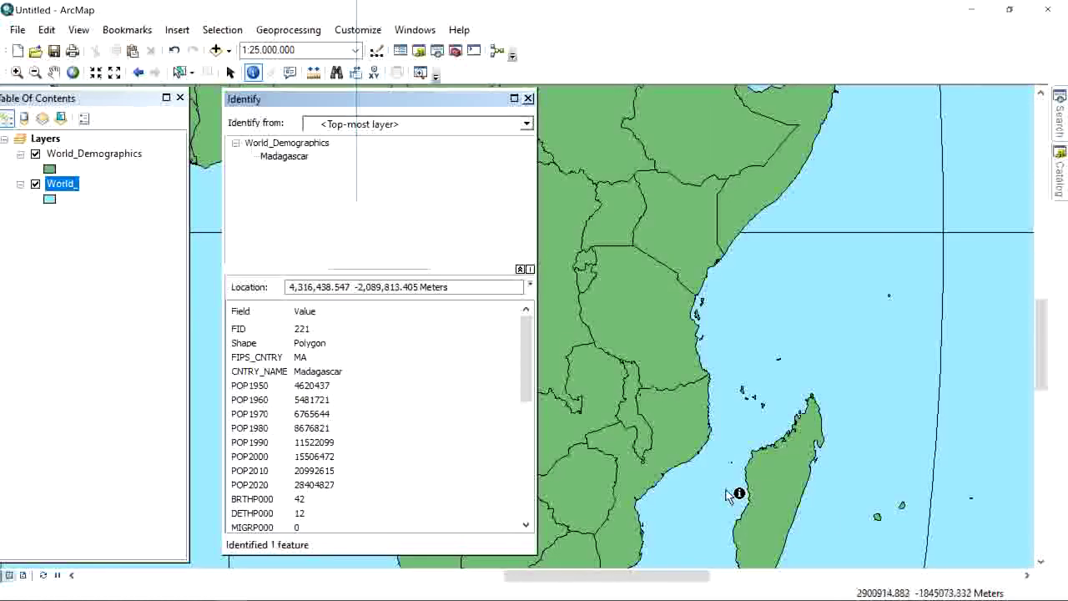
pyautogui.moveTo(527, 362); pyautogui.dragTo(527, 493)
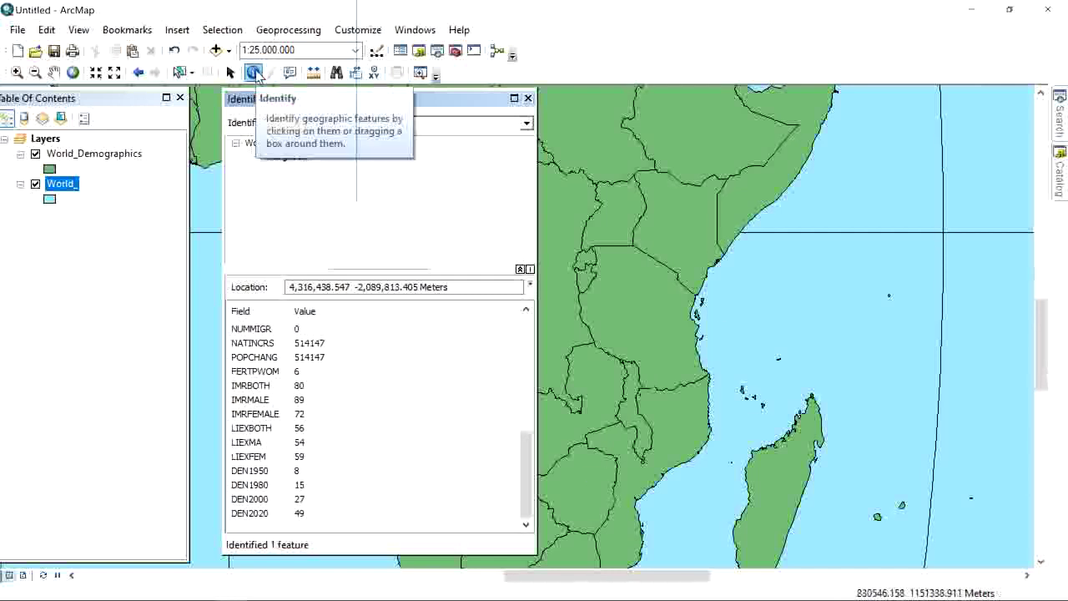
pyautogui.click(528, 98)
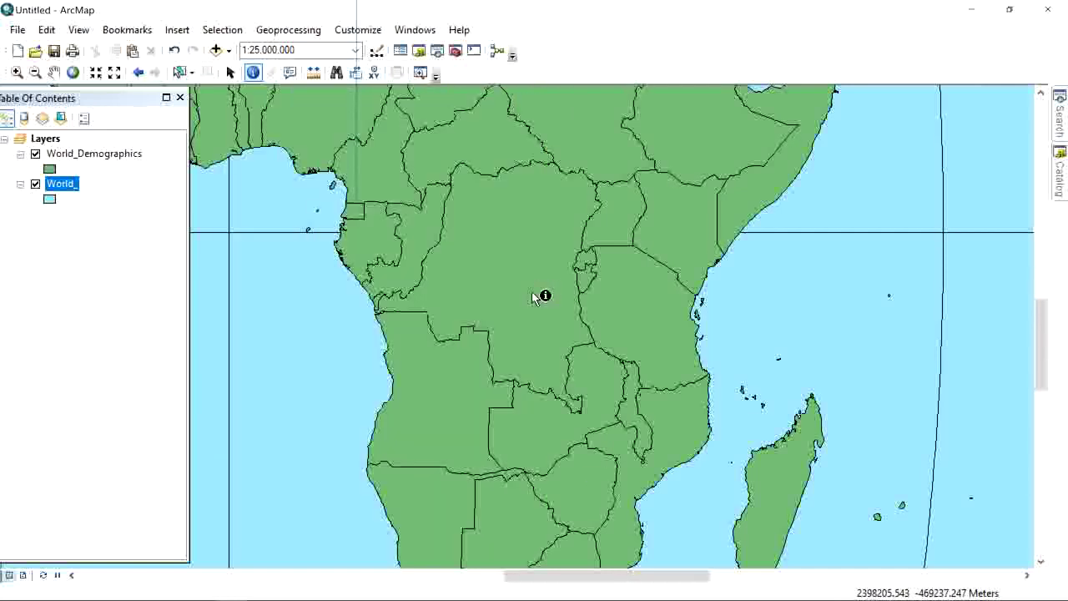
# Step: Identify Australia on the map, review its population attributes, and close the results
pyautogui.scroll(4, 517, 292)
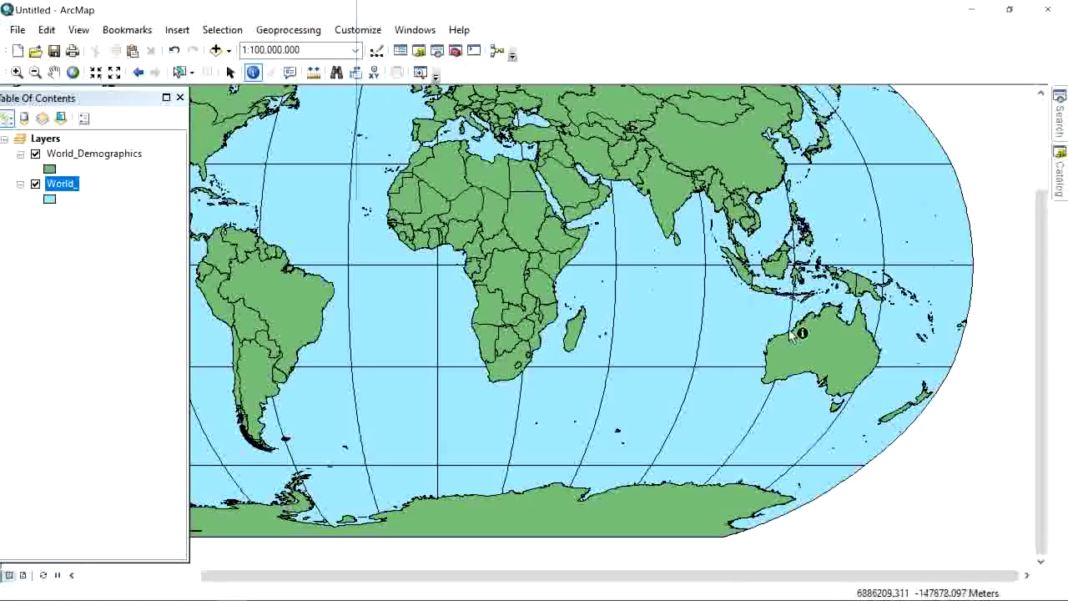
pyautogui.click(817, 354)
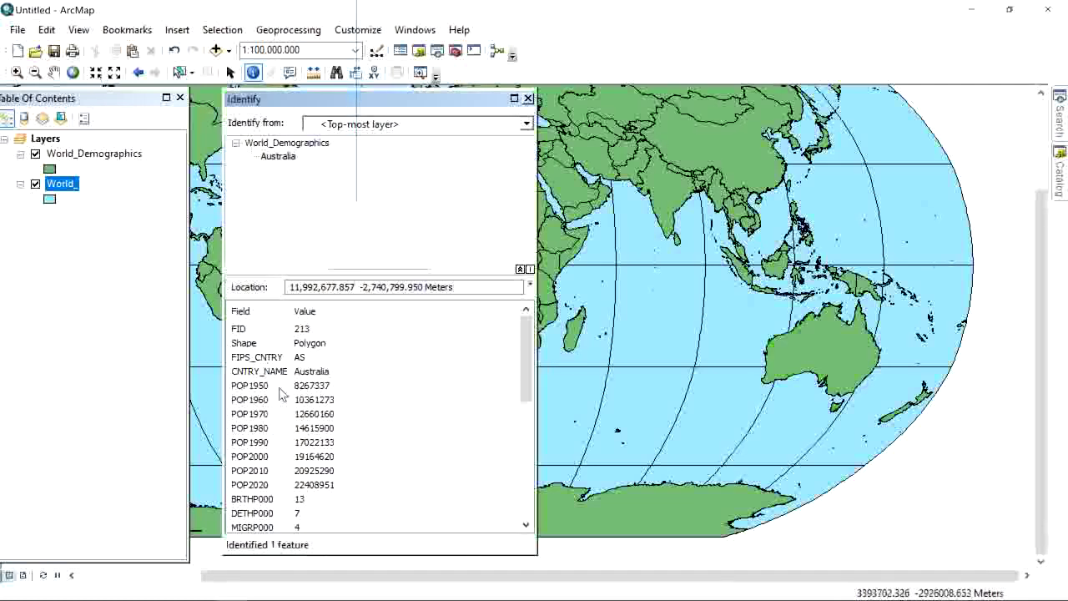
pyautogui.click(257, 386)
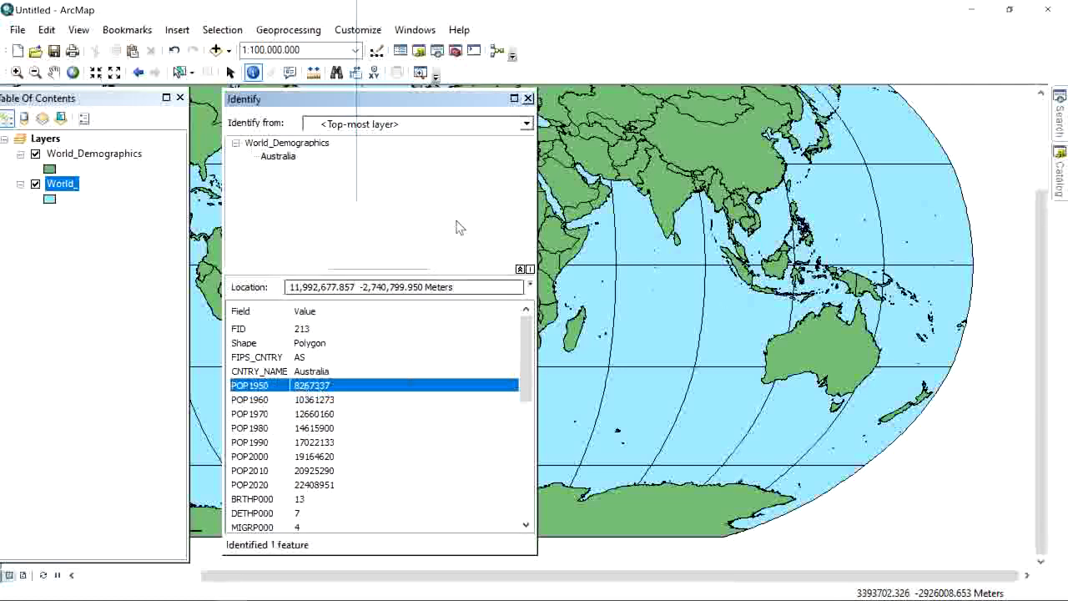
pyautogui.click(527, 99)
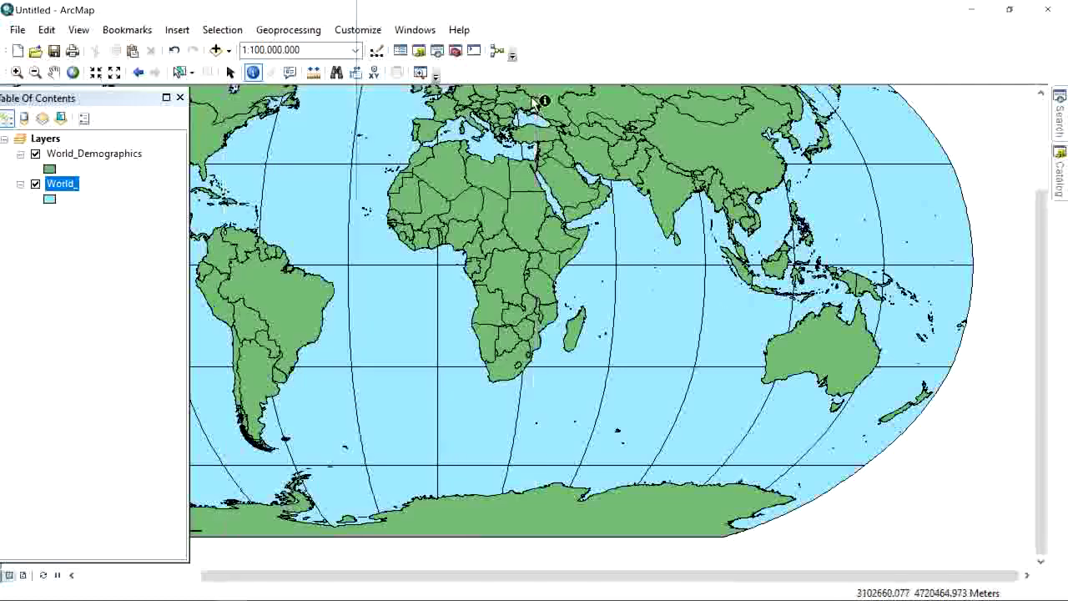
# Step: Start the Measure tool and set its distance and area units to meters
pyautogui.scroll(2, 455, 330)
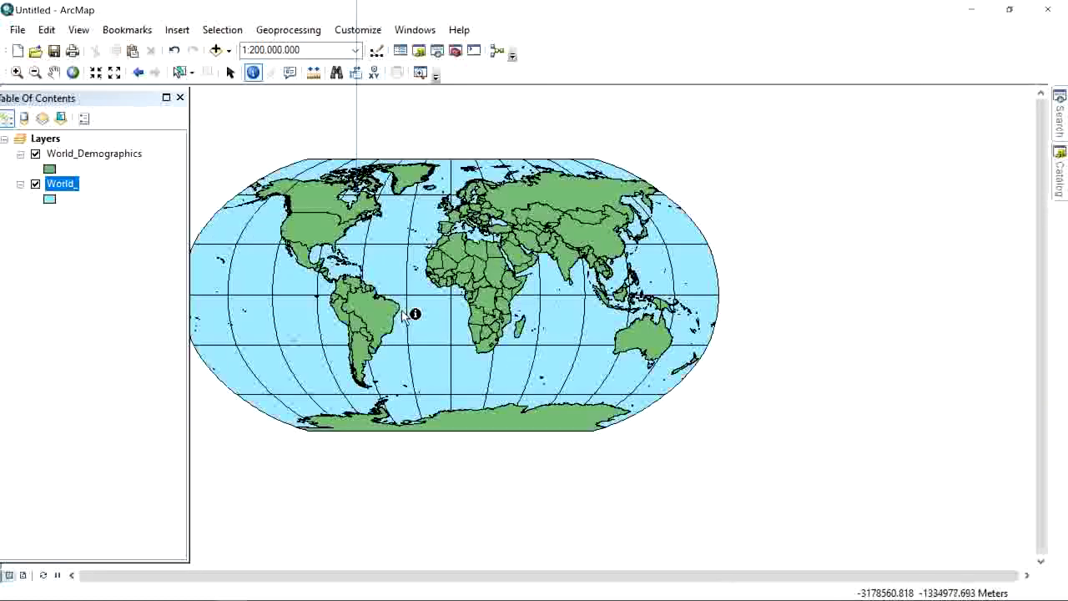
pyautogui.scroll(-2, 455, 375)
pyautogui.scroll(1, 455, 376)
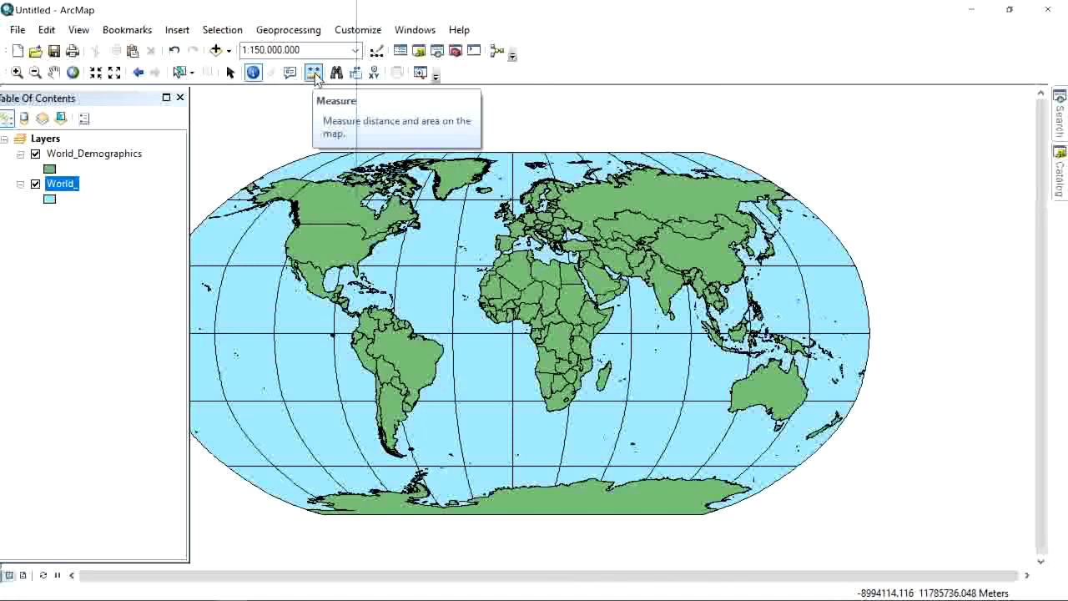
pyautogui.click(313, 73)
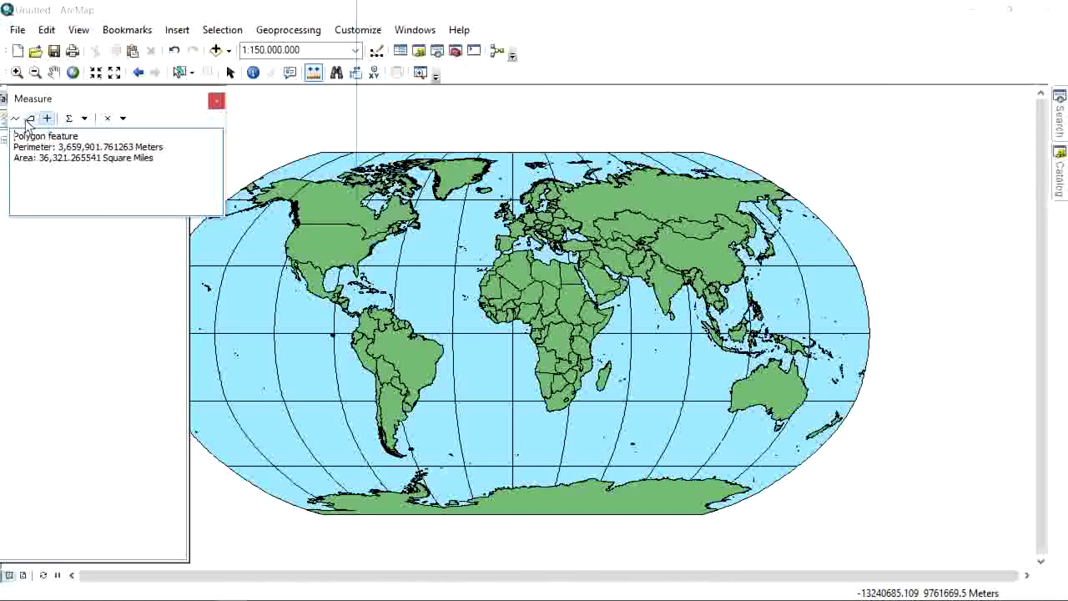
pyautogui.click(85, 119)
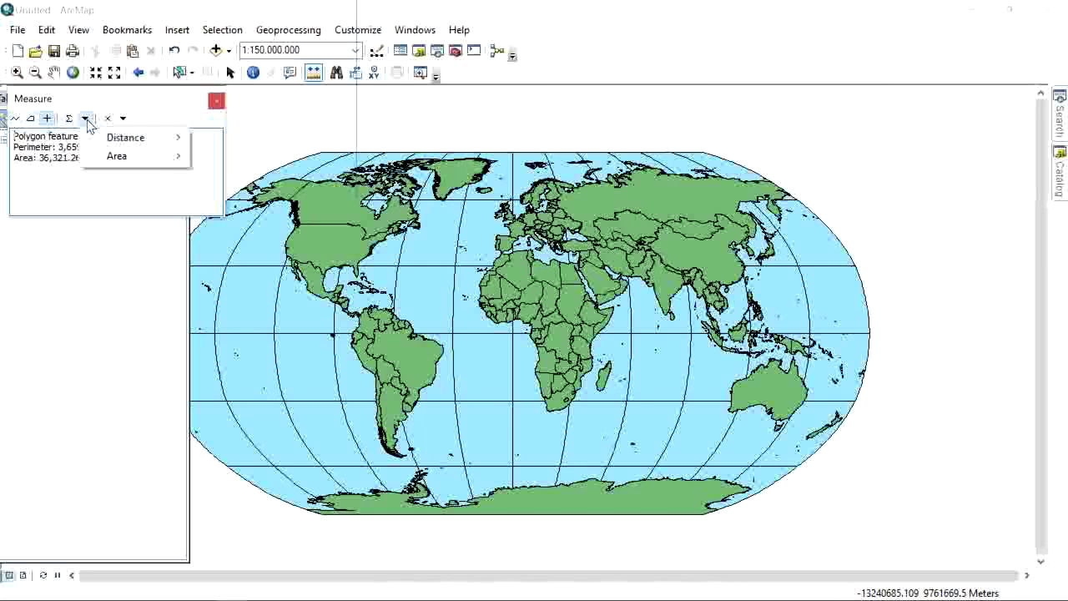
pyautogui.moveTo(125, 136)
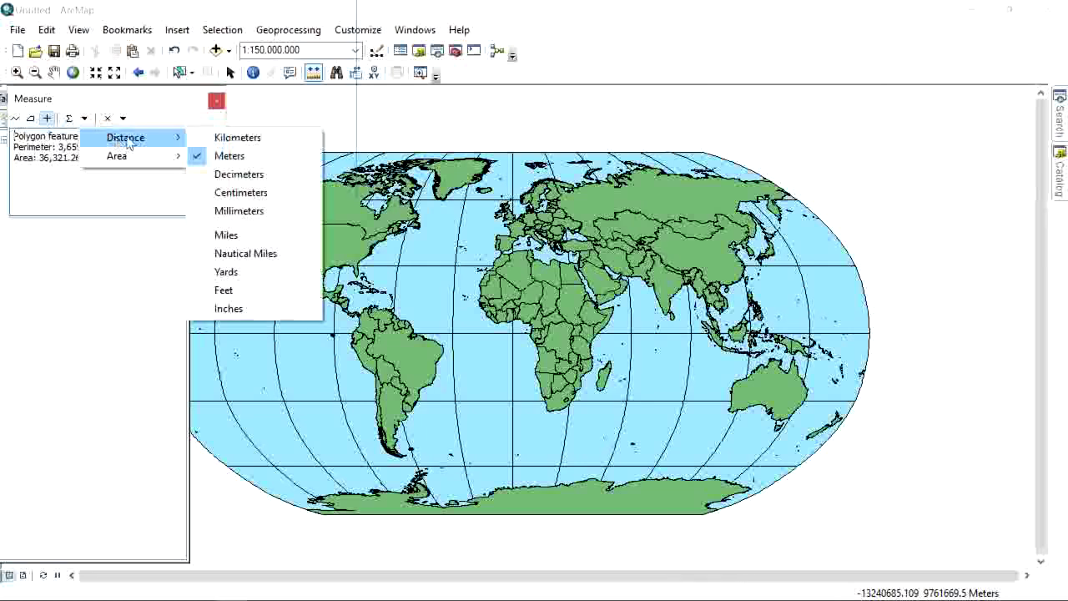
pyautogui.click(229, 156)
# Step: Measure the perimeter and area of the United States polygon as a feature
pyautogui.scroll(-2, 333, 253)
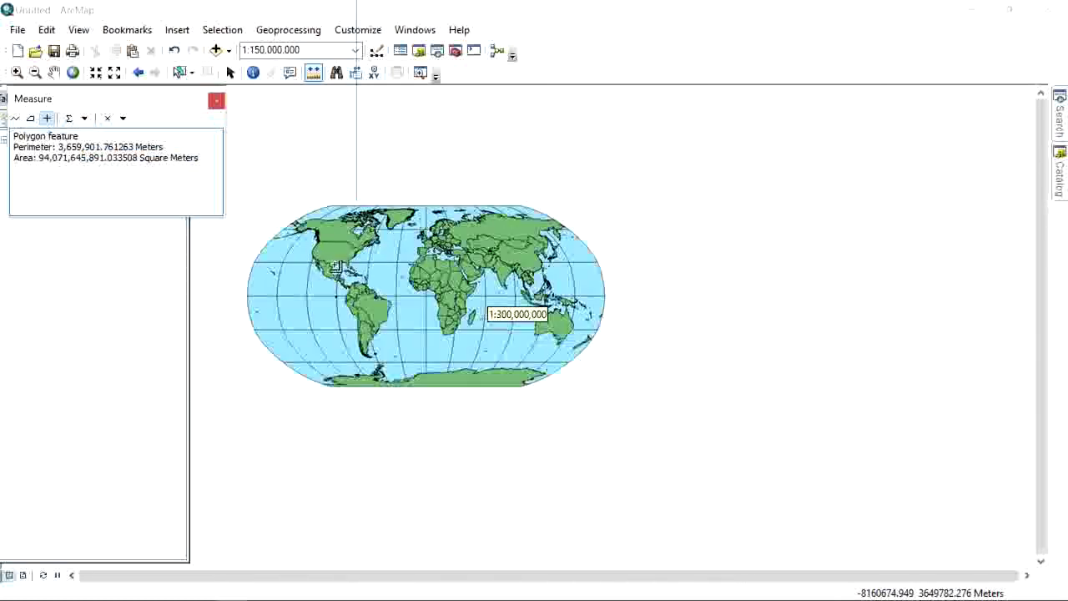
pyautogui.scroll(-3, 333, 253)
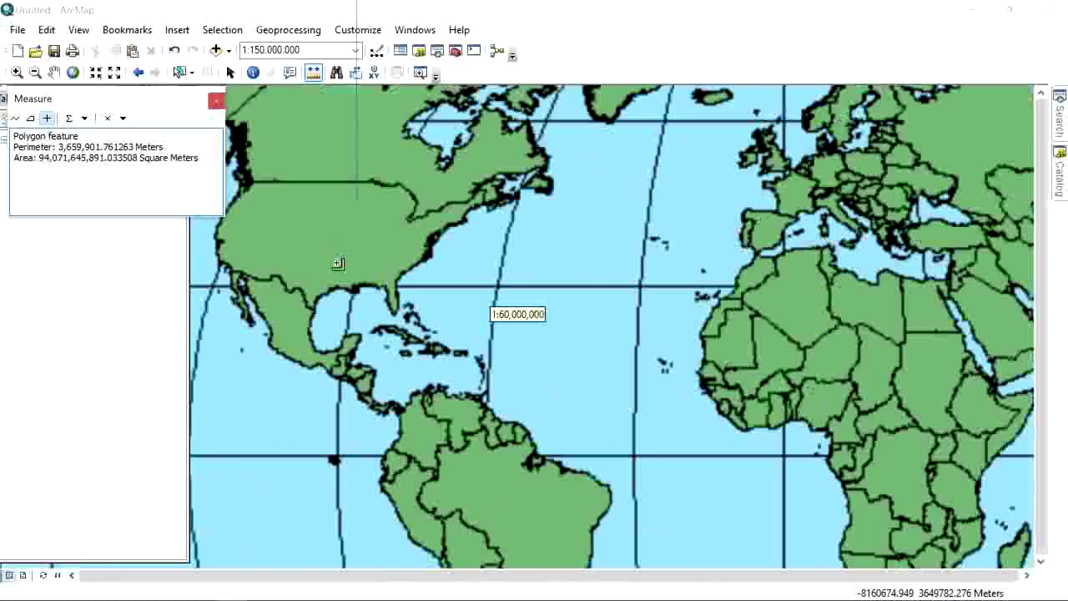
pyautogui.scroll(-2, 338, 263)
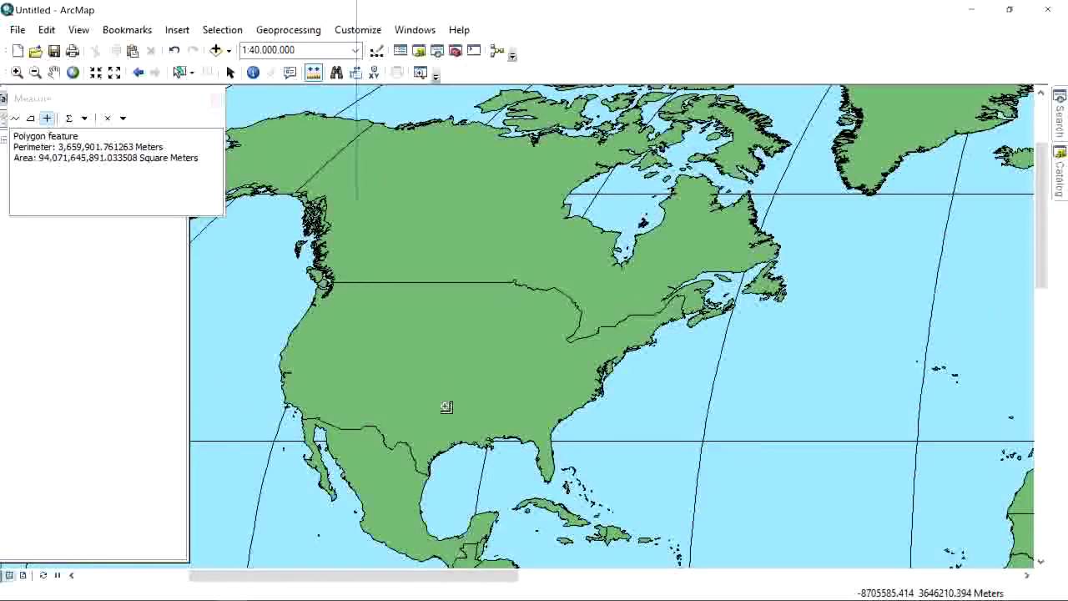
pyautogui.press('Left')
pyautogui.press('Down')
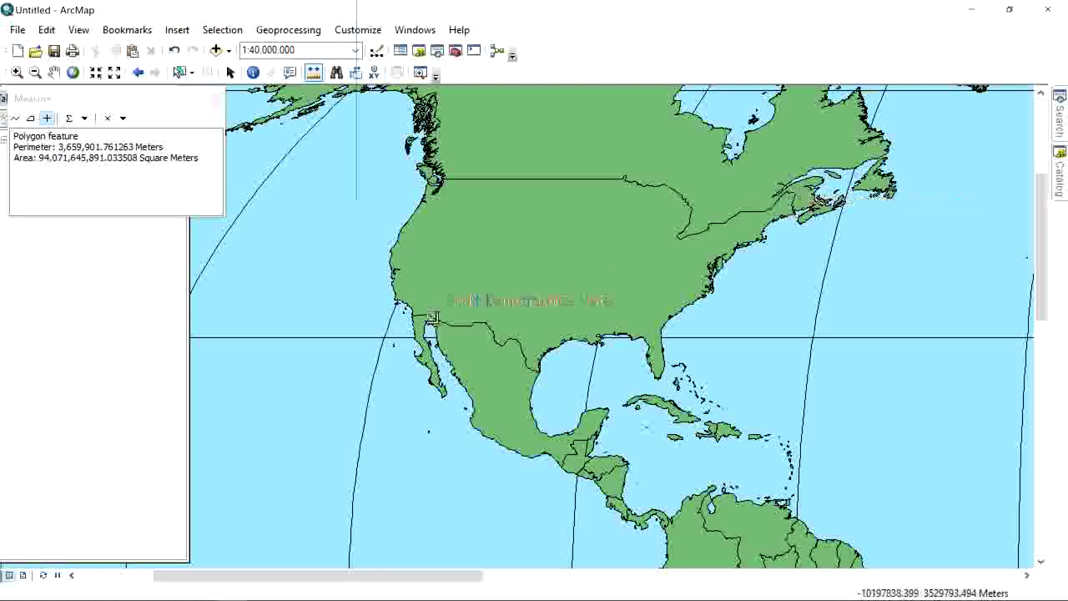
pyautogui.click(415, 307)
# Step: Measure a straight line across the United States from its southwest coast to its northeast coast
pyautogui.click(16, 120)
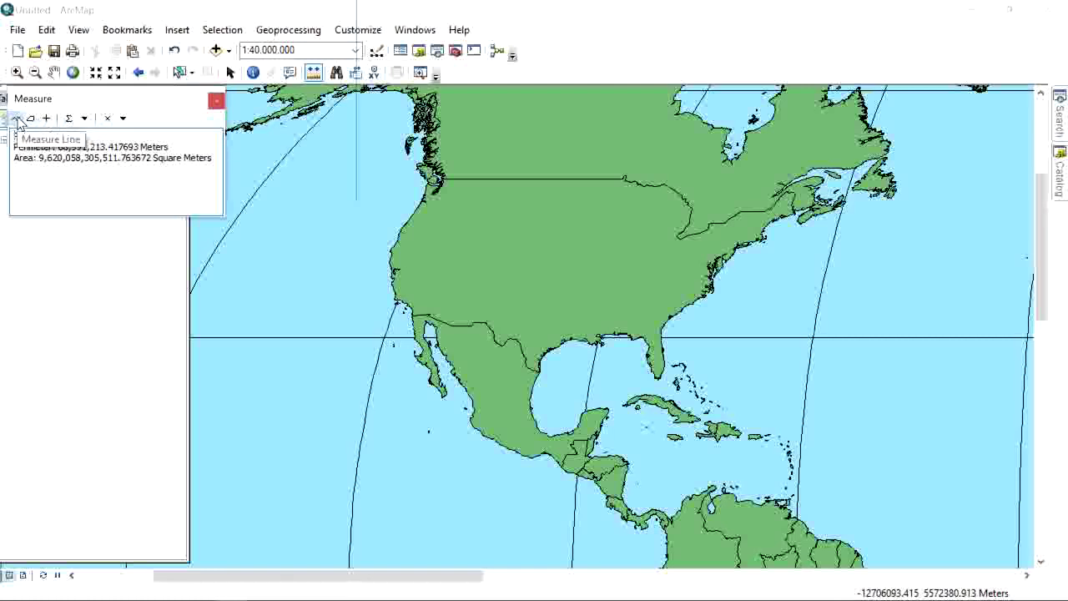
pyautogui.click(570, 290)
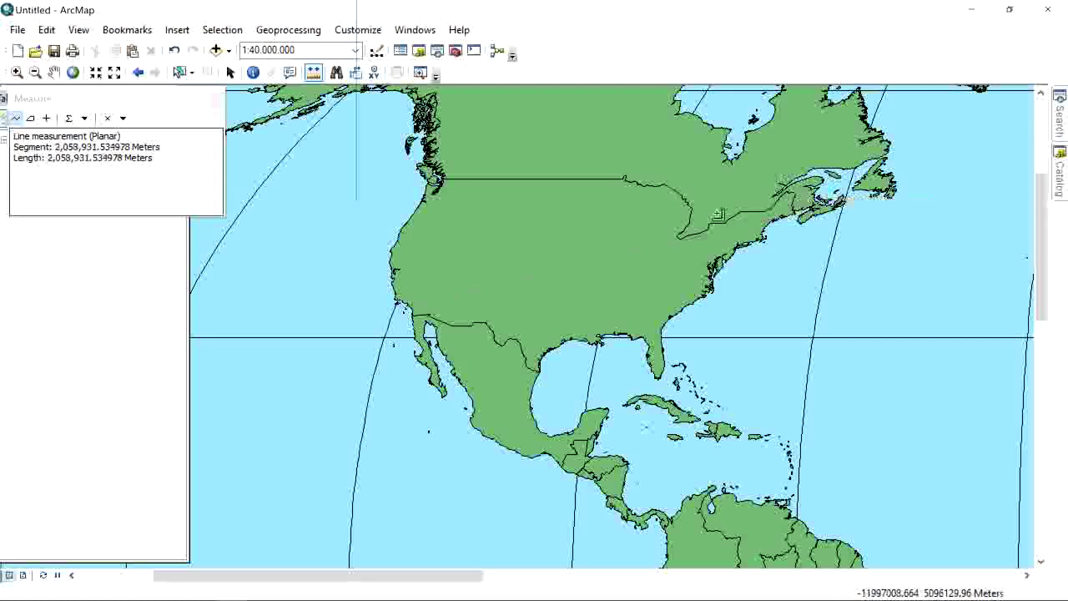
pyautogui.click(788, 214)
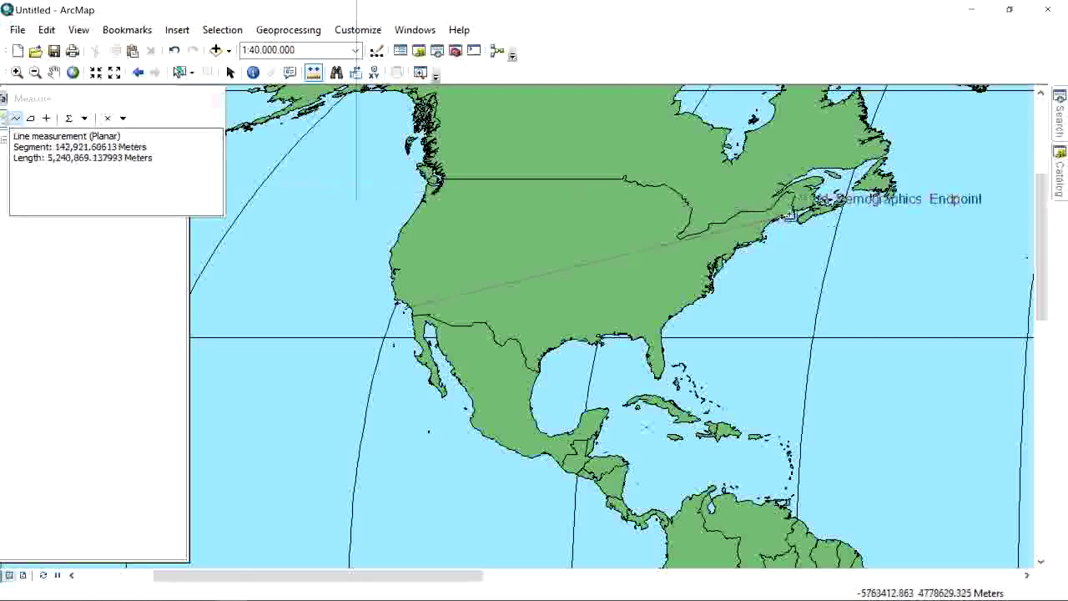
pyautogui.doubleClick(793, 215)
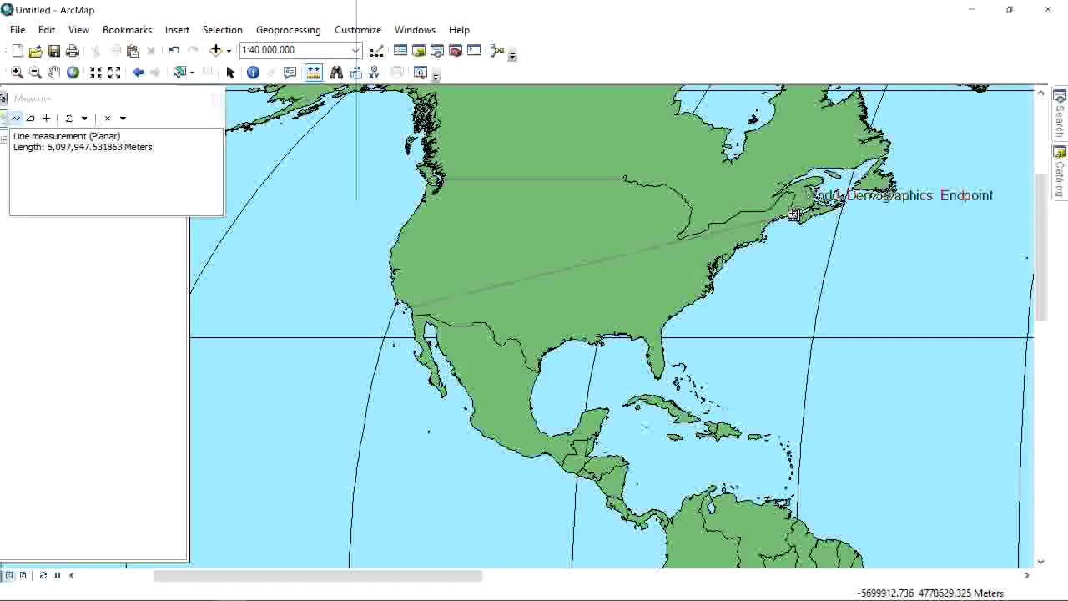
pyautogui.doubleClick(793, 214)
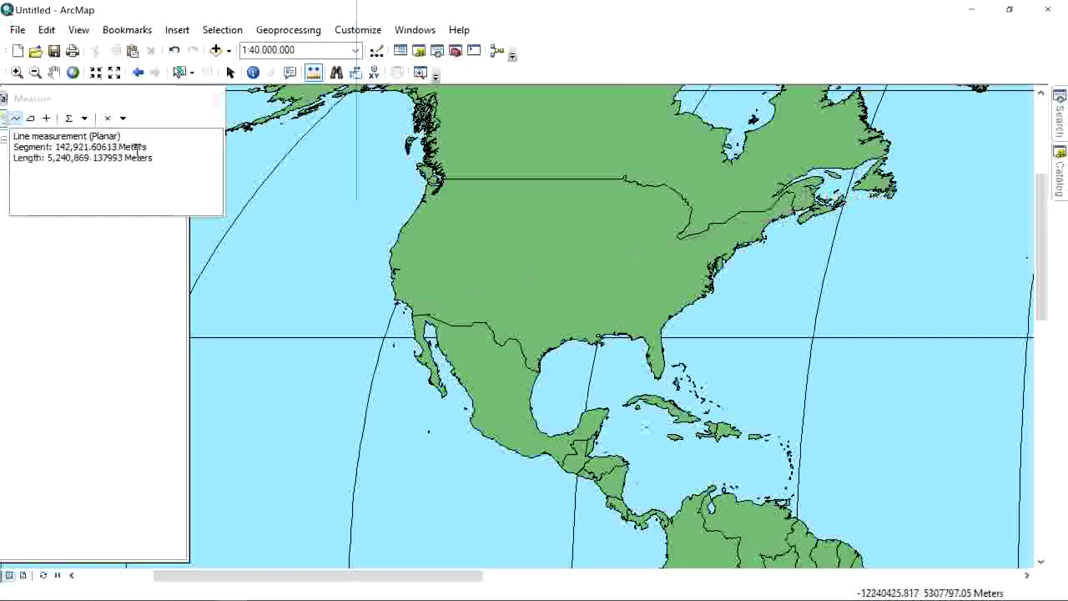
# Step: Switch the Measure tool to feature measurement and set its area unit to miles
pyautogui.click(48, 119)
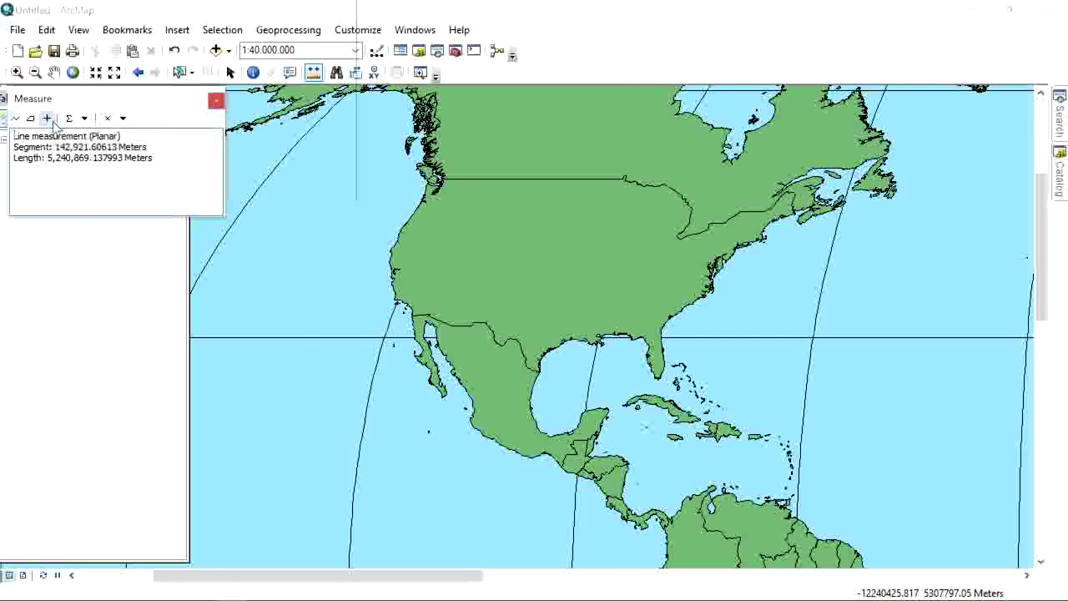
pyautogui.click(84, 118)
pyautogui.moveTo(112, 155)
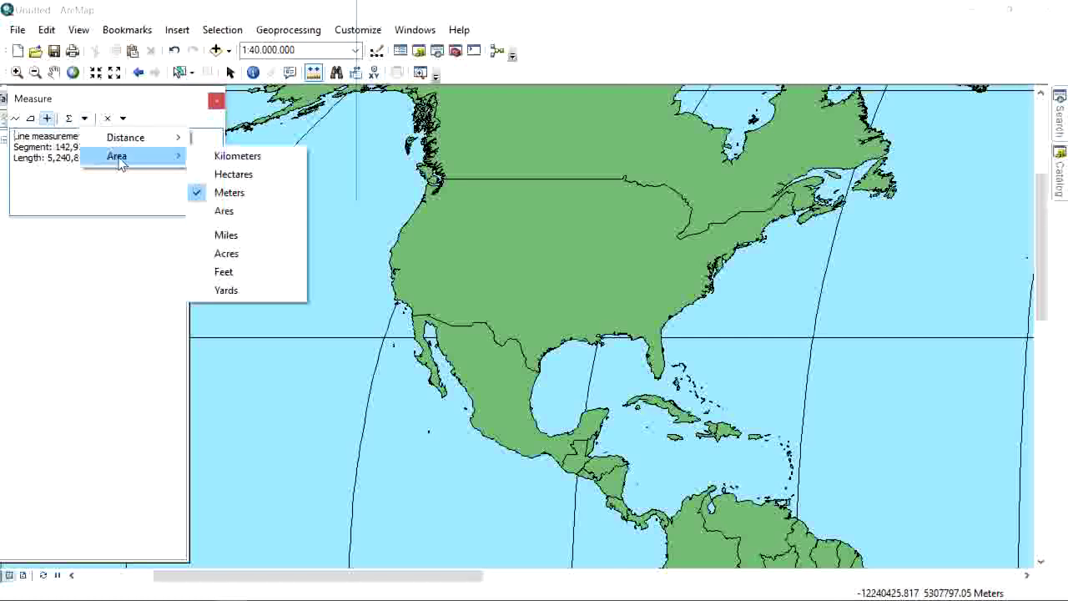
pyautogui.click(261, 242)
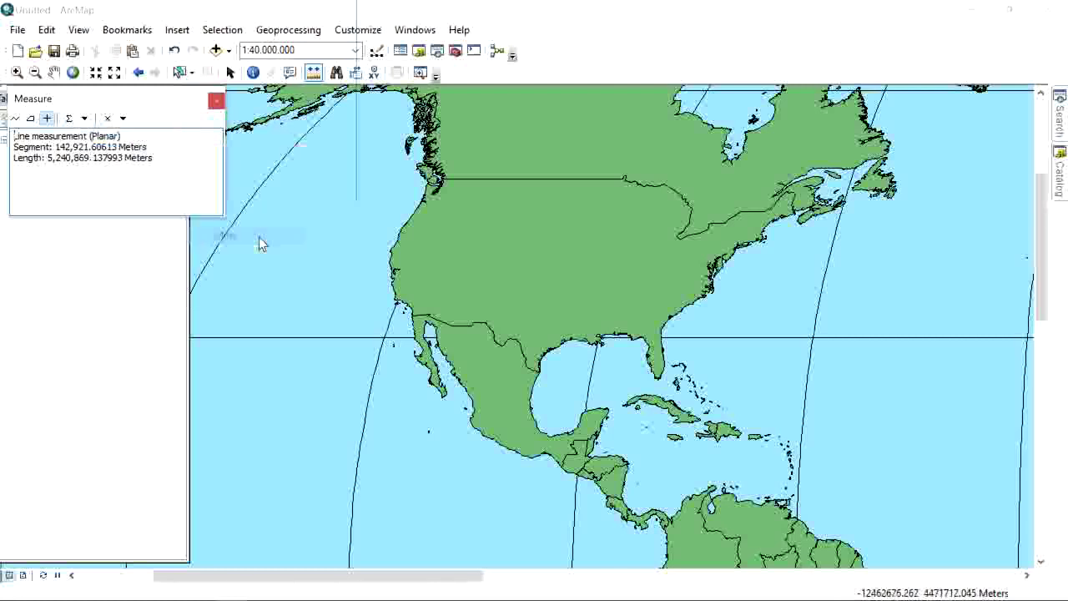
# Step: Set the Measure tool's area unit to acres and select feature measurement
pyautogui.click(86, 117)
pyautogui.moveTo(125, 156)
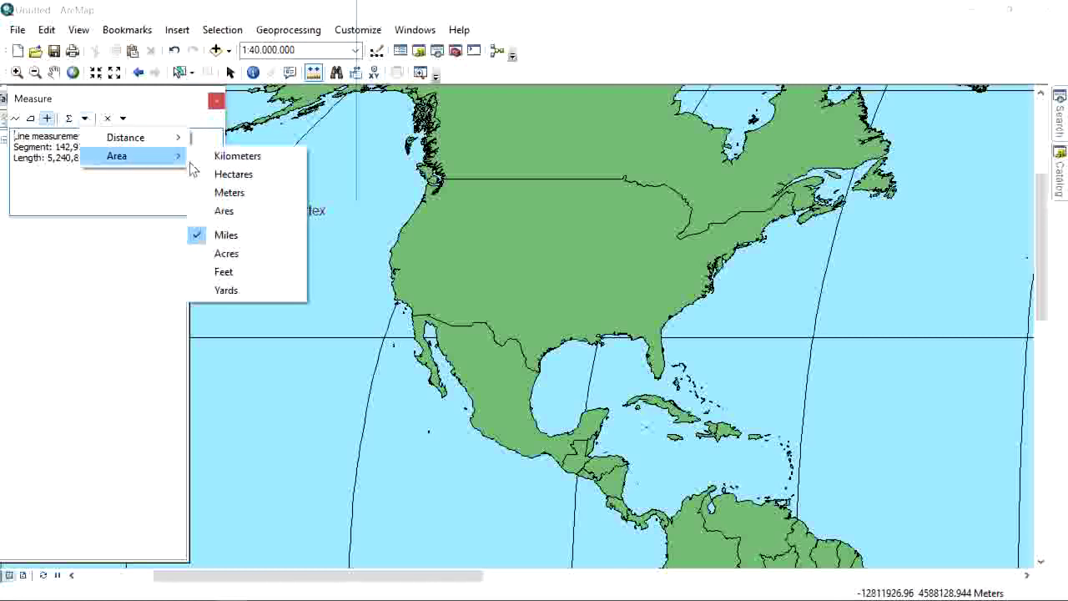
pyautogui.click(234, 253)
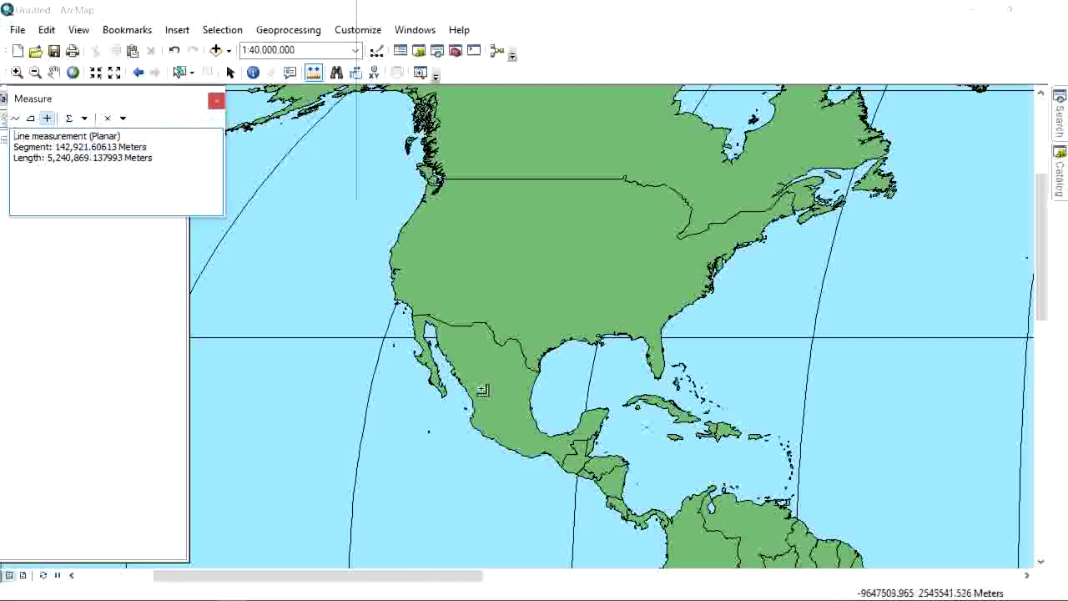
pyautogui.click(47, 120)
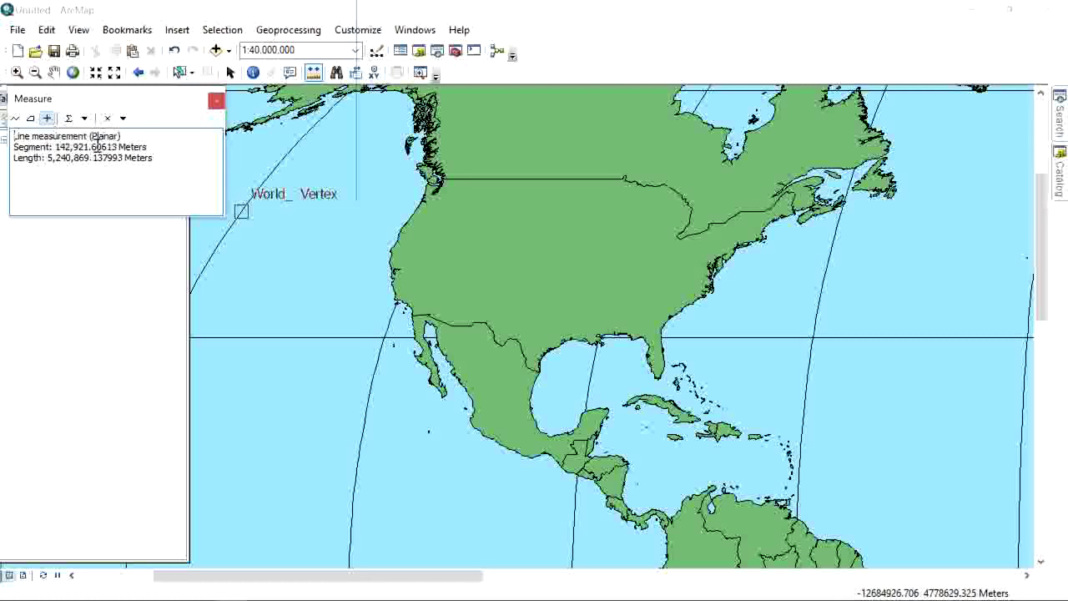
# Step: Measure Mexico's polygon as a feature in acres and again in square miles, and close the Measure window
pyautogui.click(494, 419)
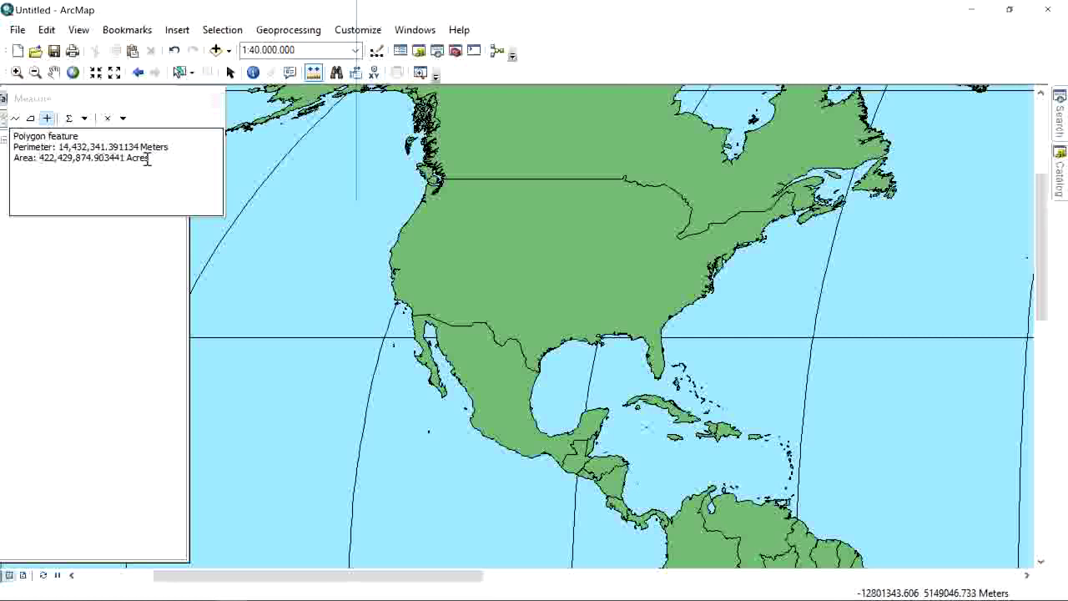
pyautogui.moveTo(37, 156); pyautogui.dragTo(166, 158)
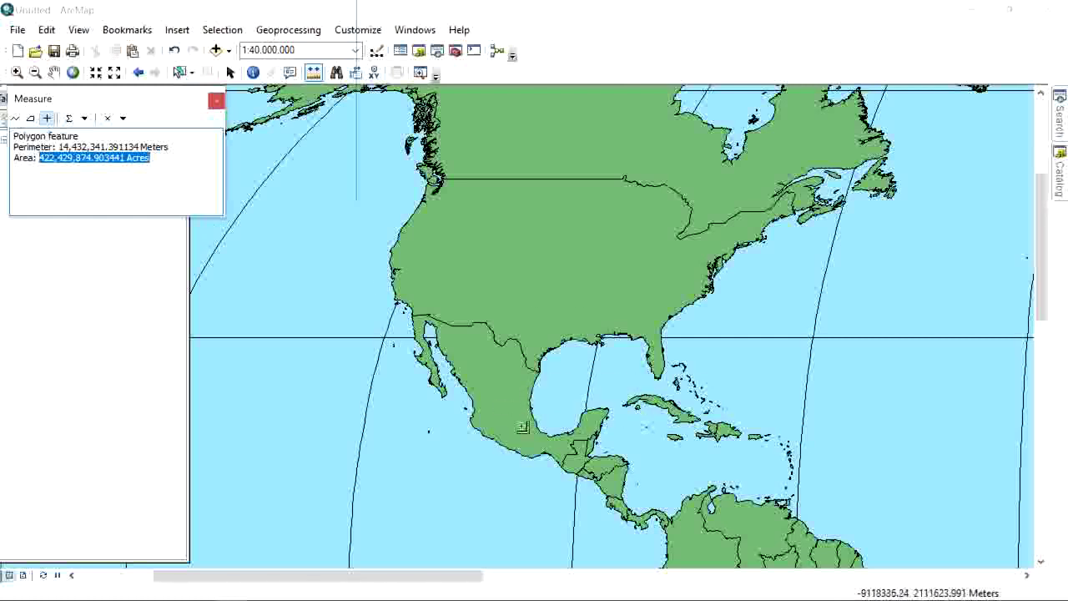
pyautogui.click(84, 118)
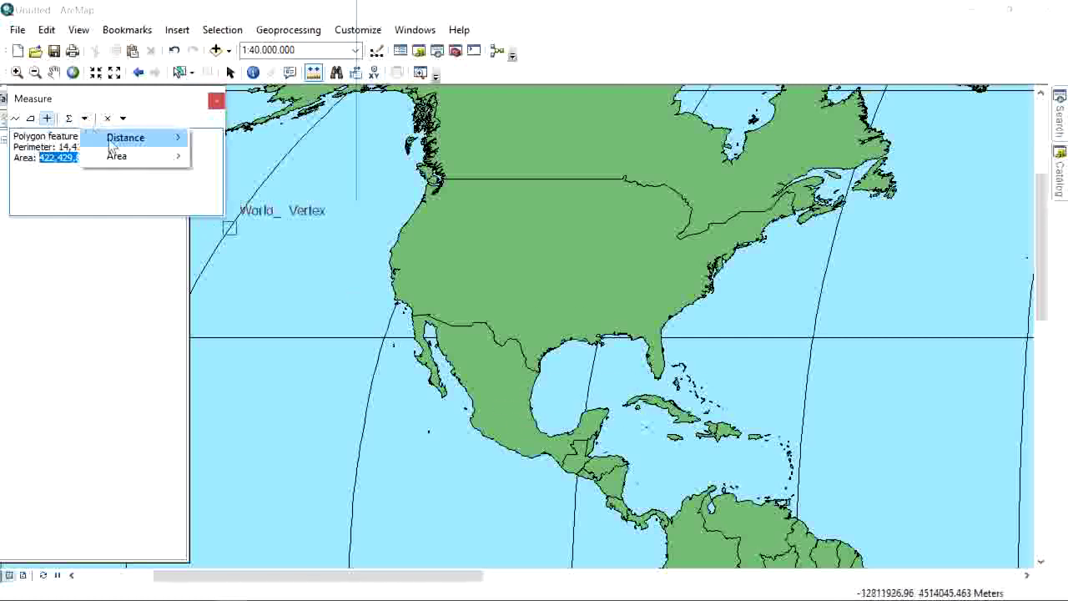
pyautogui.moveTo(125, 156)
pyautogui.click(246, 238)
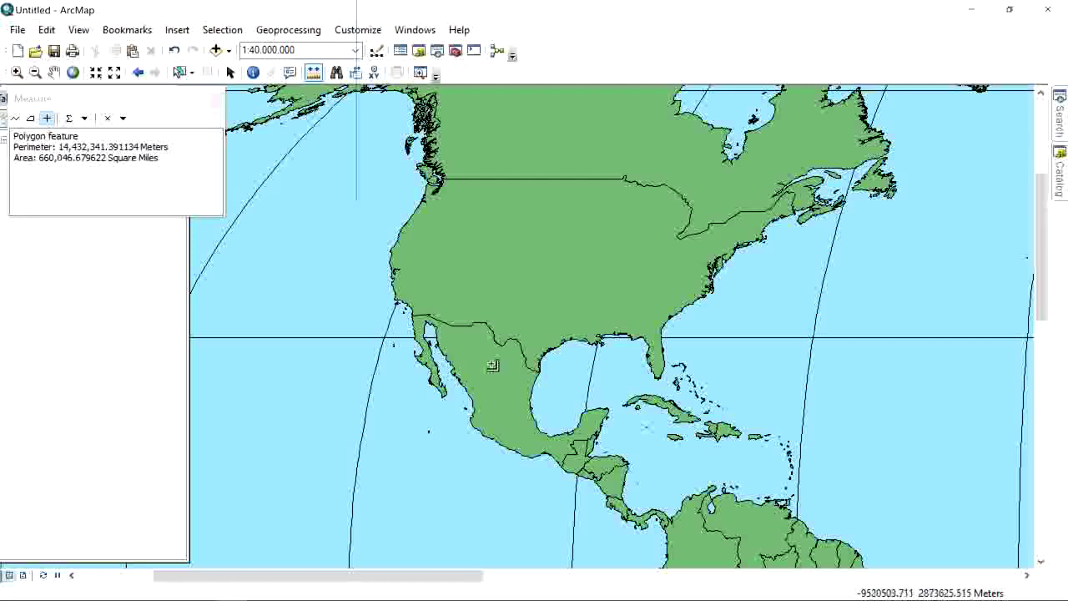
pyautogui.click(217, 100)
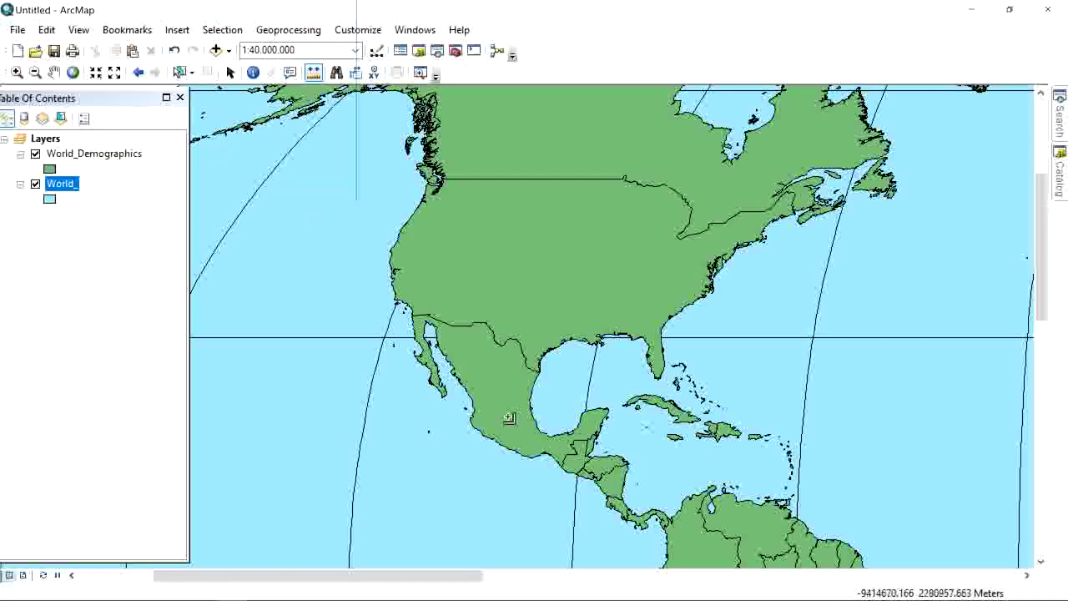
# Step: Examine the World_Demographics attribute table across all its fields, from the population columns to the density columns, and close it
pyautogui.scroll(2, 509, 417)
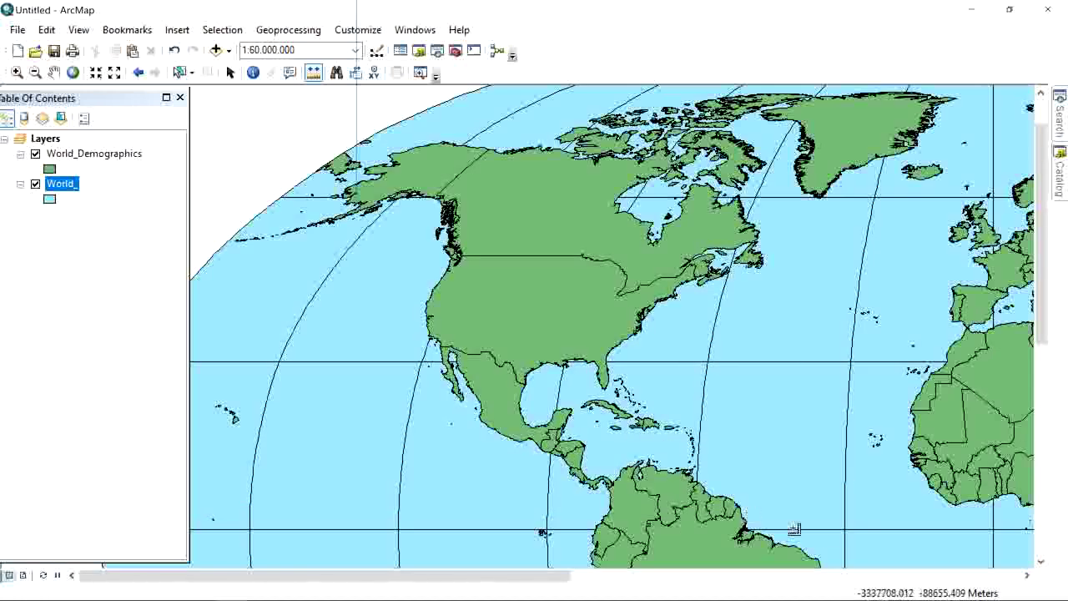
pyautogui.moveTo(827, 535); pyautogui.dragTo(718, 467)
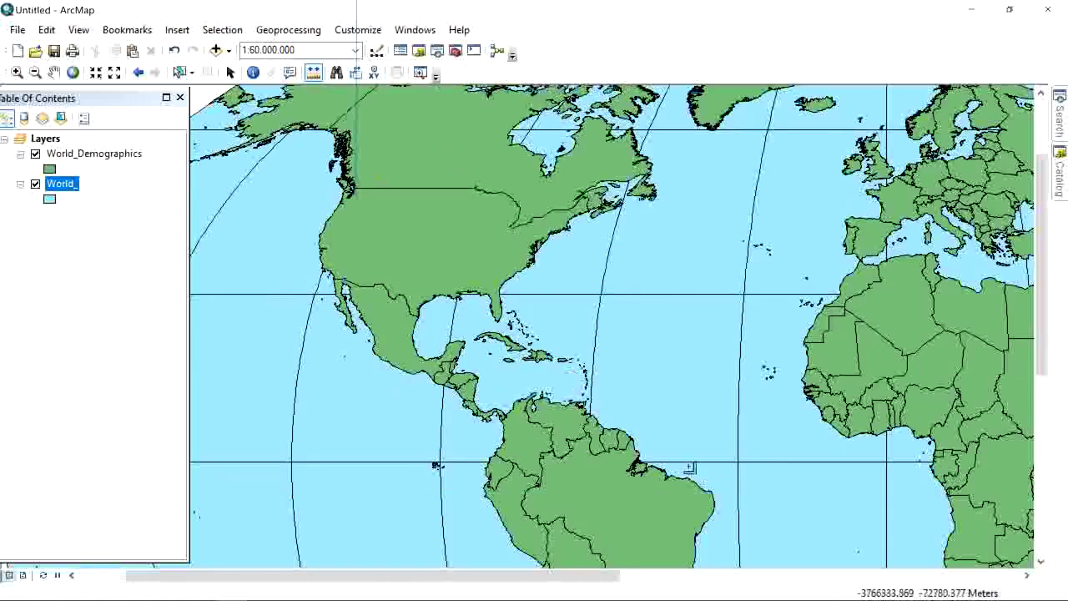
pyautogui.scroll(-4, 688, 465)
pyautogui.scroll(4, 618, 415)
pyautogui.scroll(1, 619, 416)
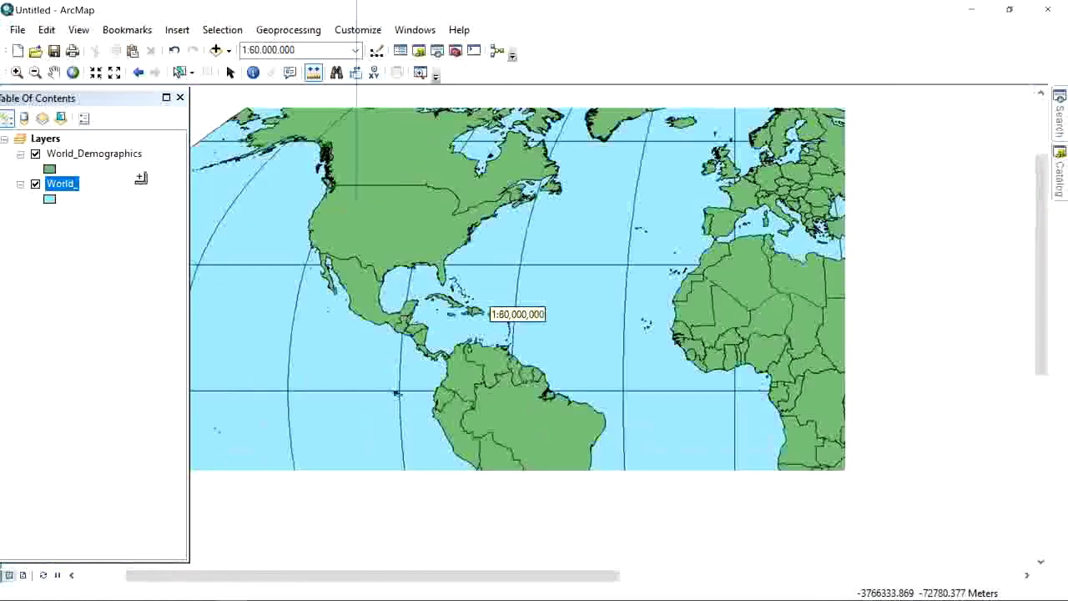
pyautogui.rightClick(95, 153)
pyautogui.click(150, 207)
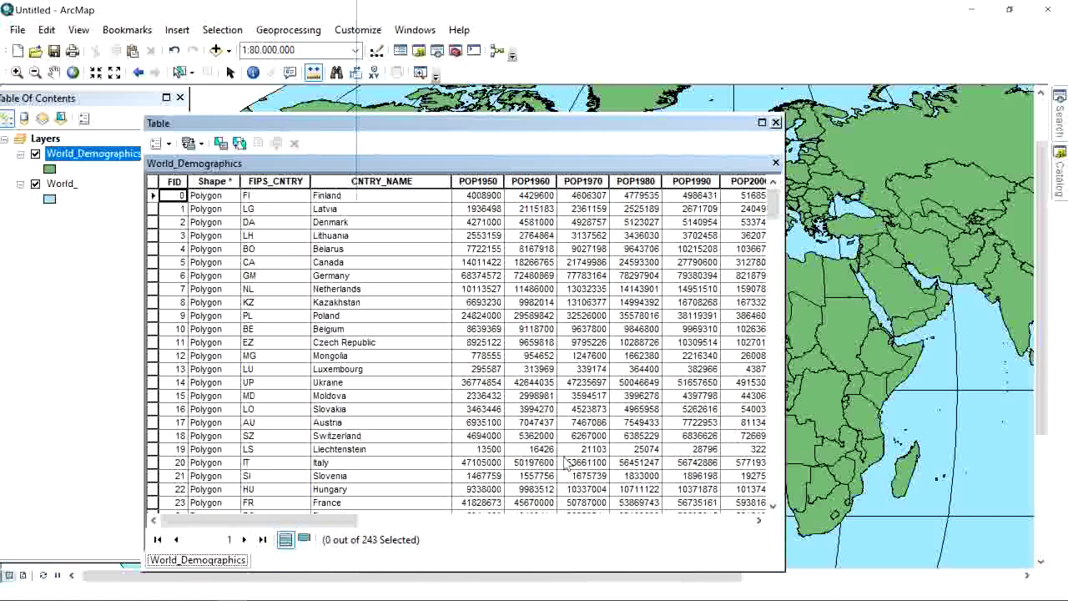
pyautogui.moveTo(238, 524); pyautogui.dragTo(284, 524)
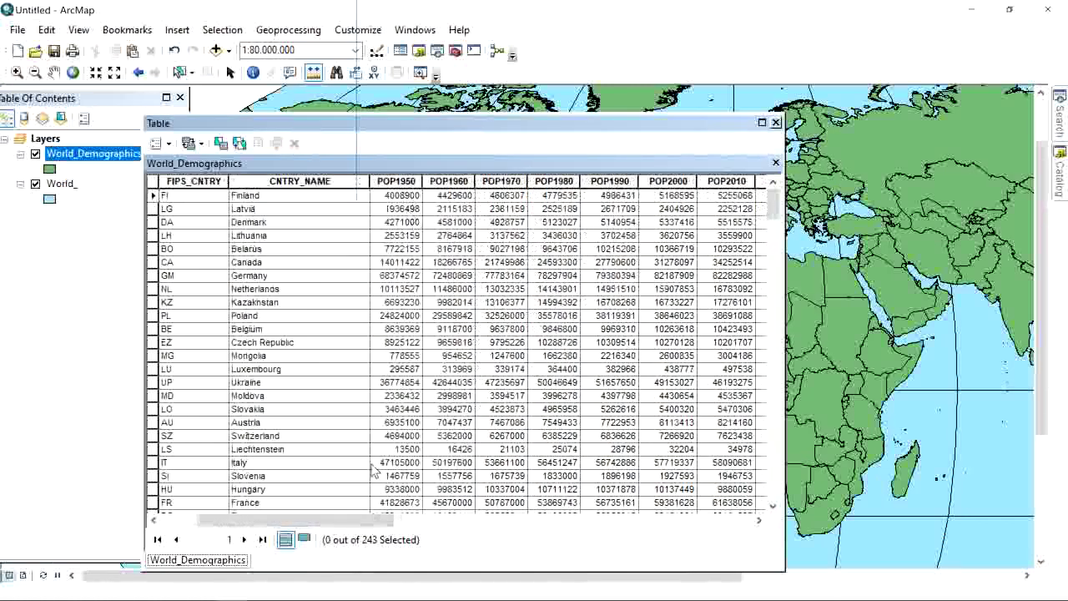
pyautogui.moveTo(376, 520); pyautogui.dragTo(740, 529)
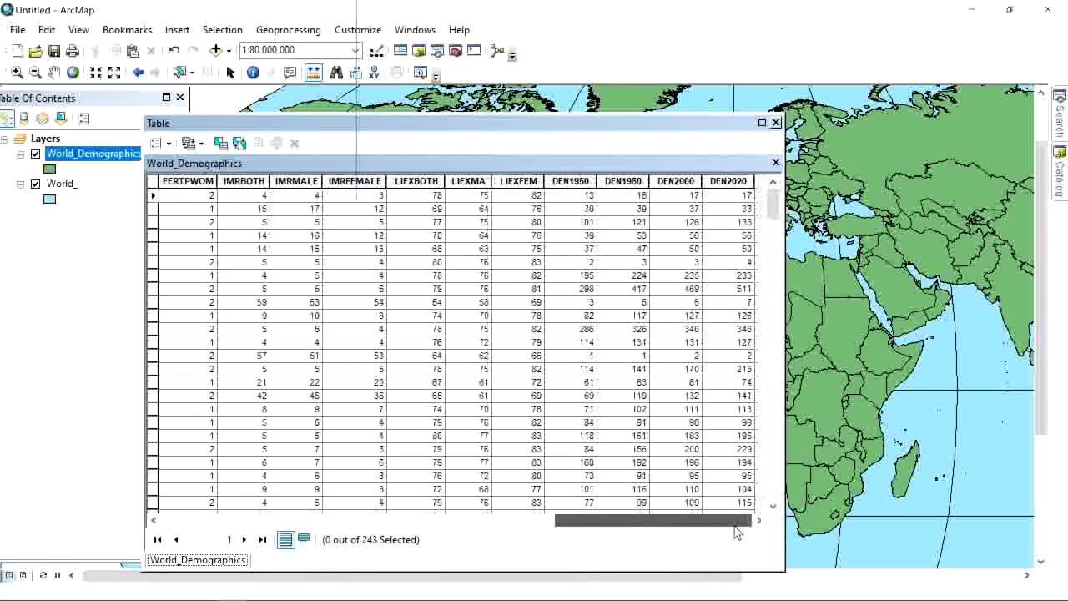
pyautogui.moveTo(581, 521); pyautogui.dragTo(185, 519)
pyautogui.click(776, 122)
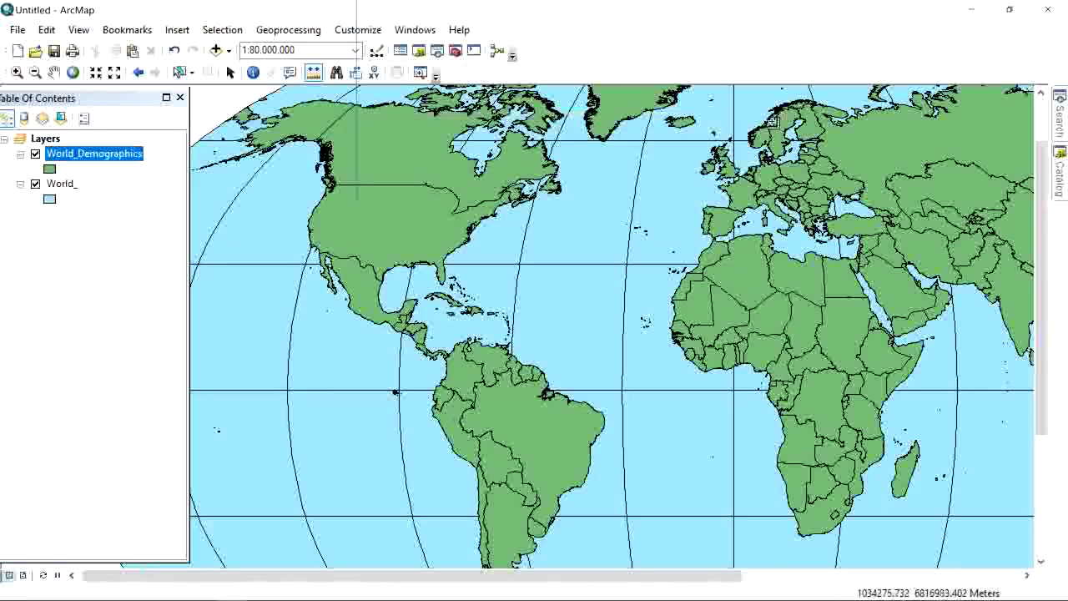
# Step: Open the World_Demographics layer properties and review the General, Source, Selection and Display settings
pyautogui.scroll(-2, 706, 439)
pyautogui.scroll(1, 706, 439)
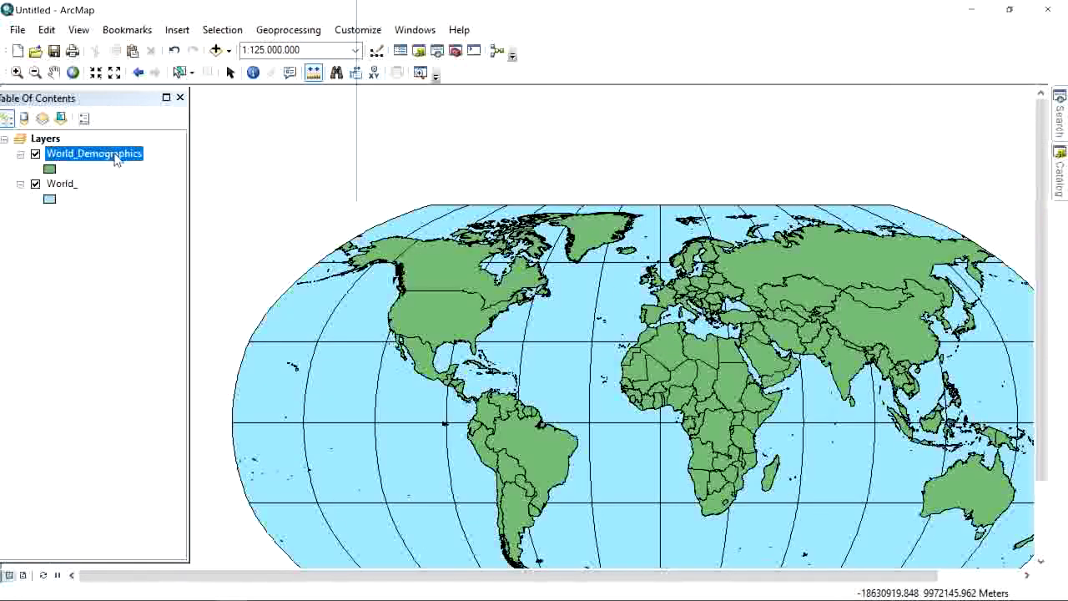
pyautogui.rightClick(75, 160)
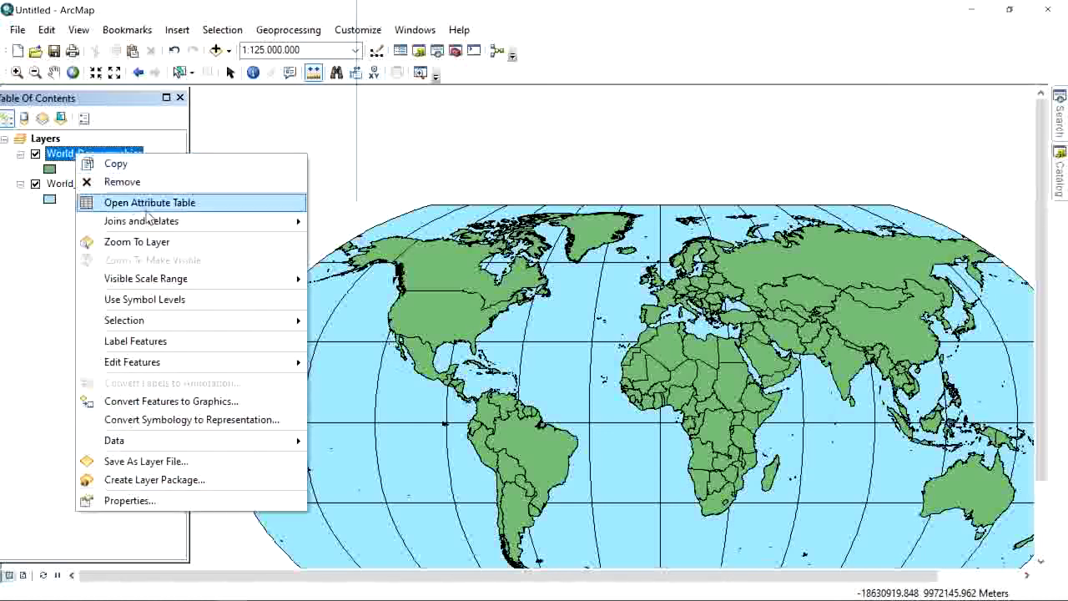
pyautogui.click(159, 503)
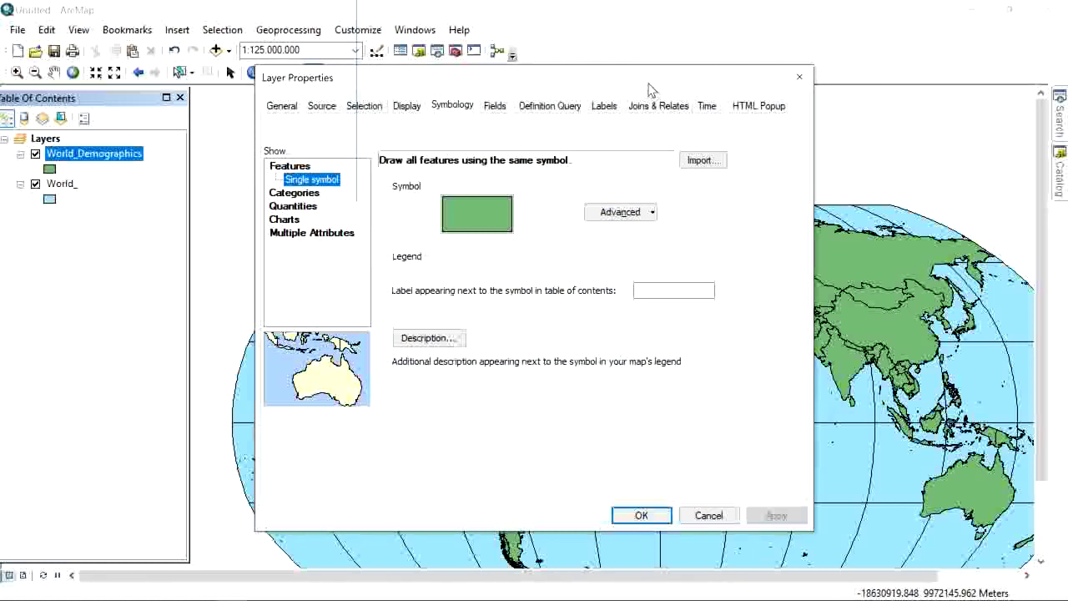
pyautogui.click(282, 109)
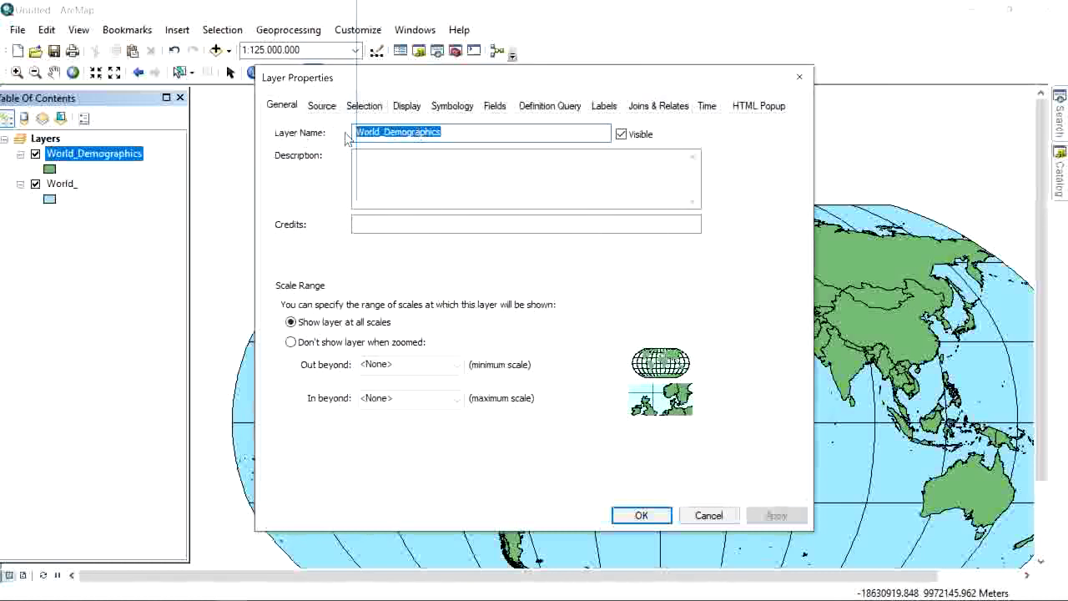
pyautogui.click(316, 116)
pyautogui.click(380, 110)
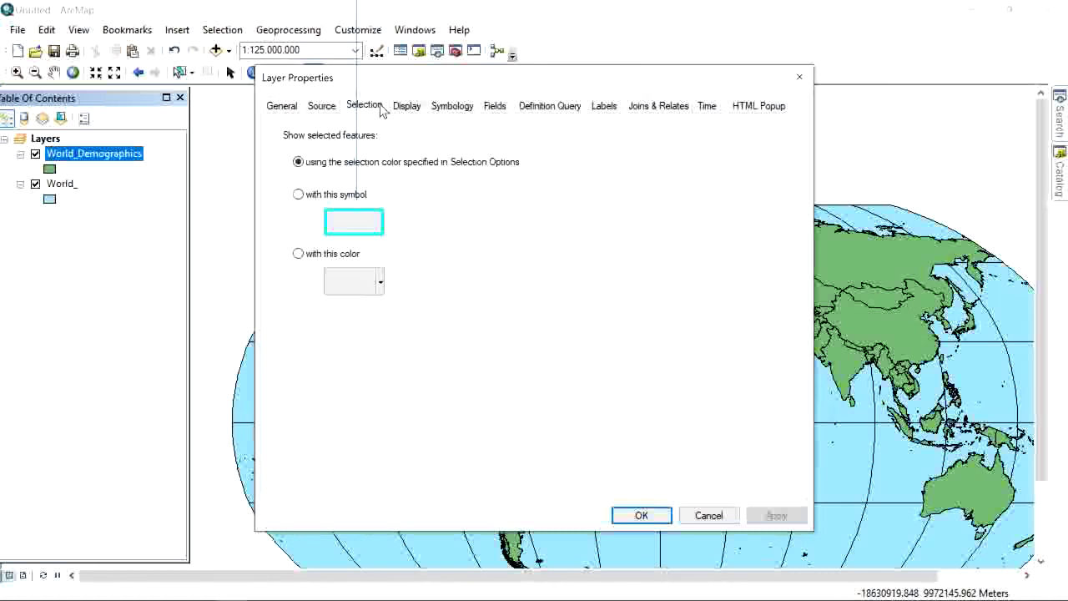
pyautogui.click(406, 108)
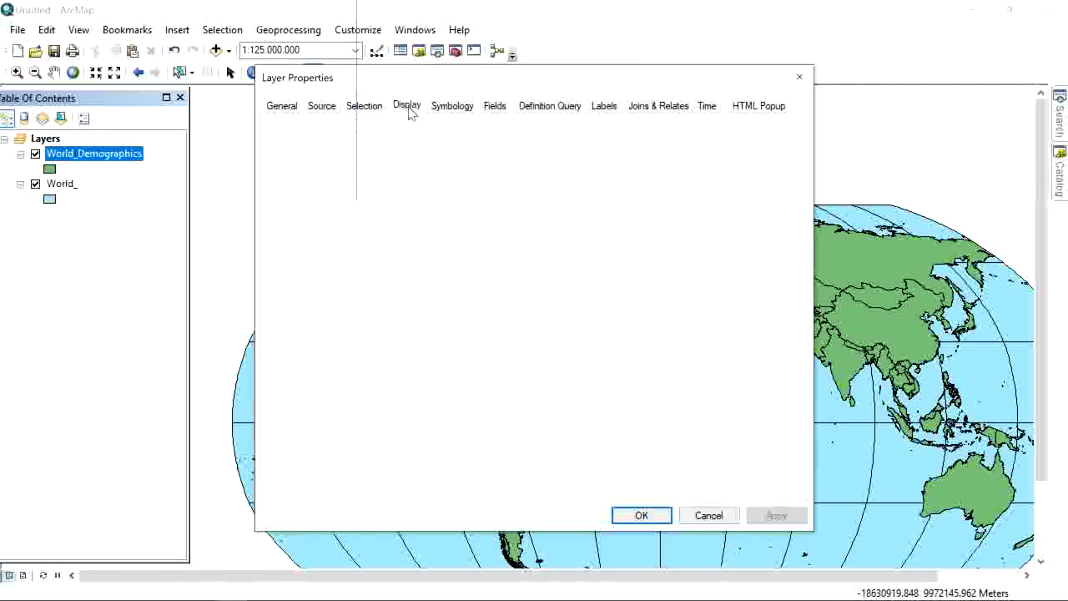
# Step: Symbolize the World_Demographics layer with graduated colors based on the POP1950 field and apply it to the map
pyautogui.click(450, 108)
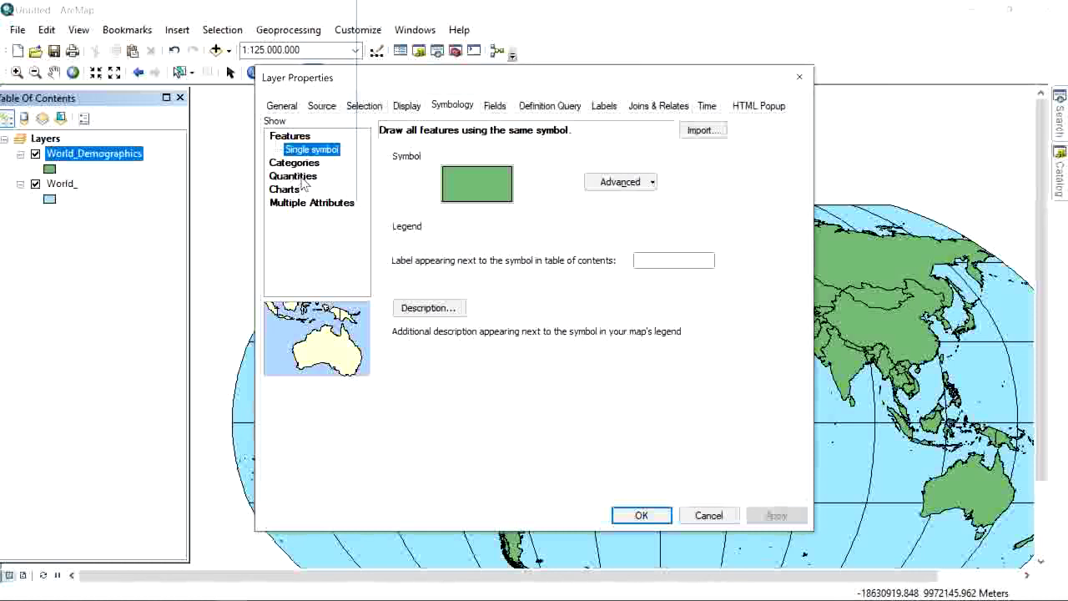
pyautogui.click(293, 176)
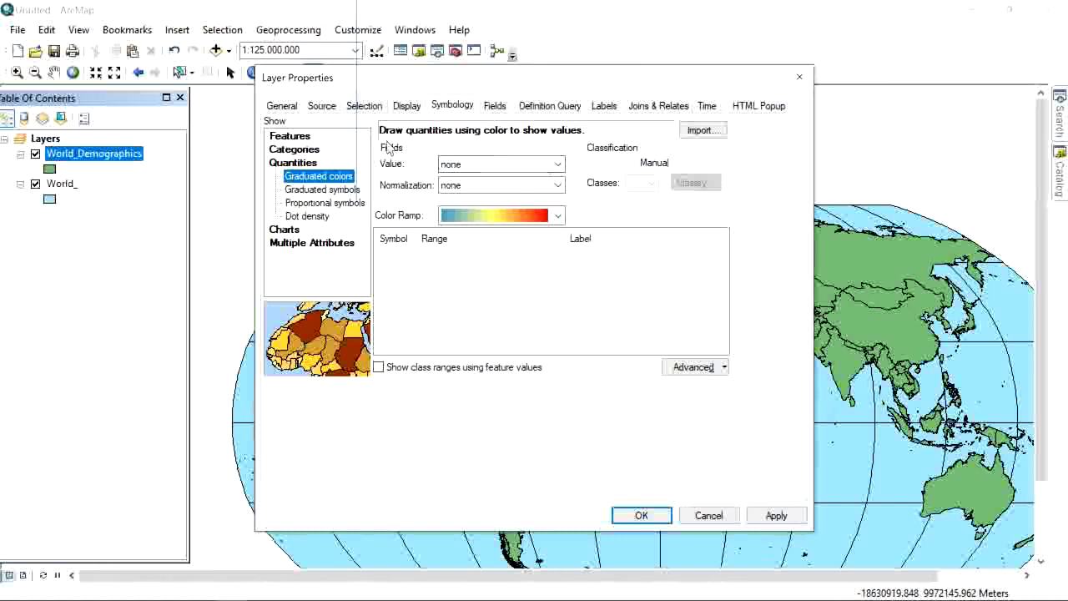
pyautogui.click(558, 165)
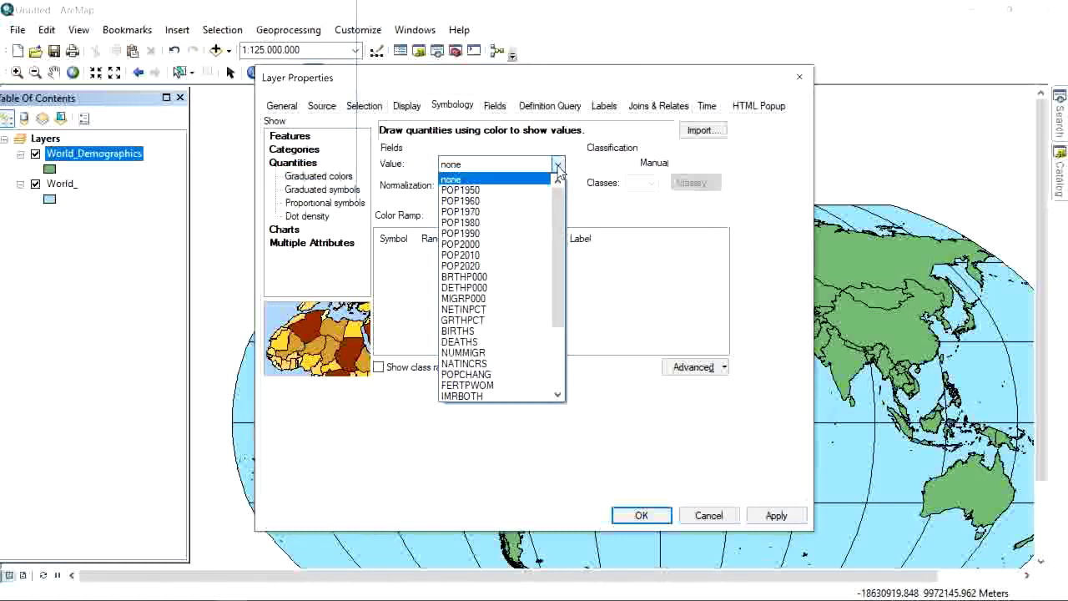
pyautogui.click(500, 190)
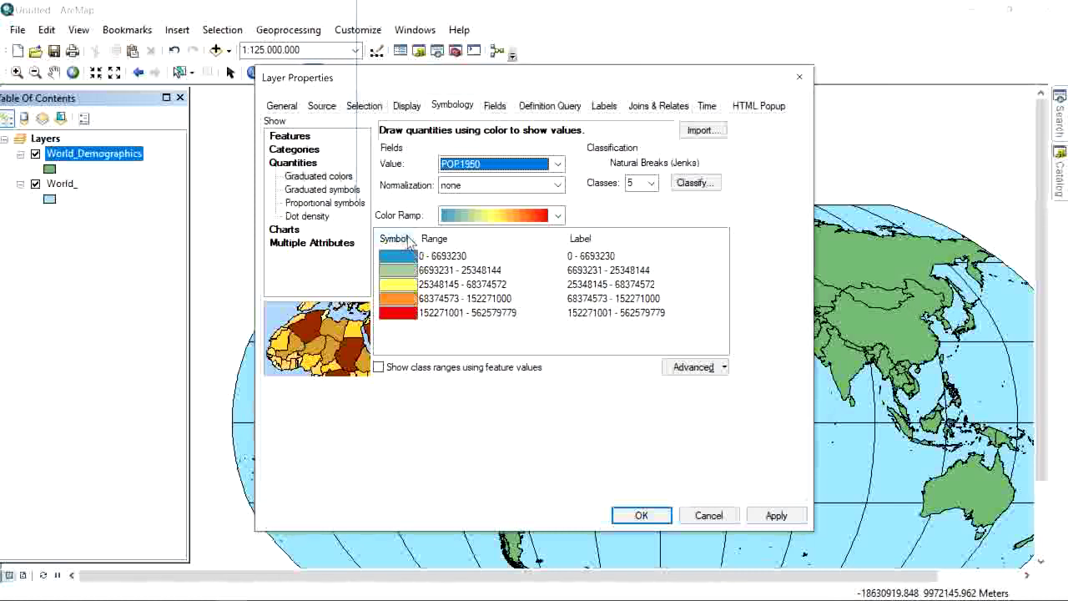
pyautogui.click(759, 514)
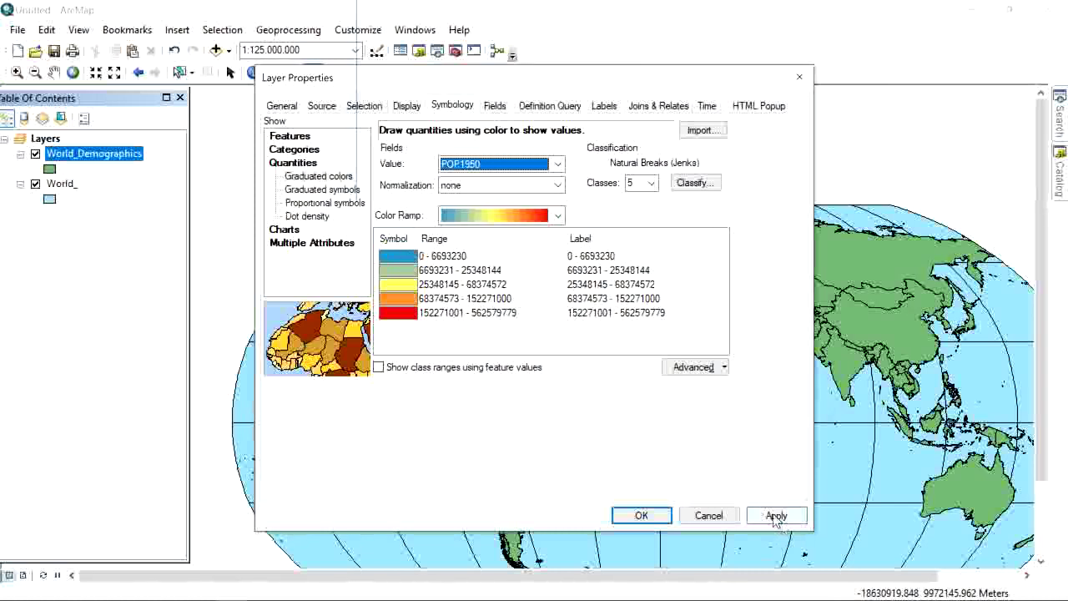
# Step: Set the POP1950 graduated color classification to 7 classes, apply it and close the layer properties
pyautogui.moveTo(624, 92); pyautogui.dragTo(408, 65)
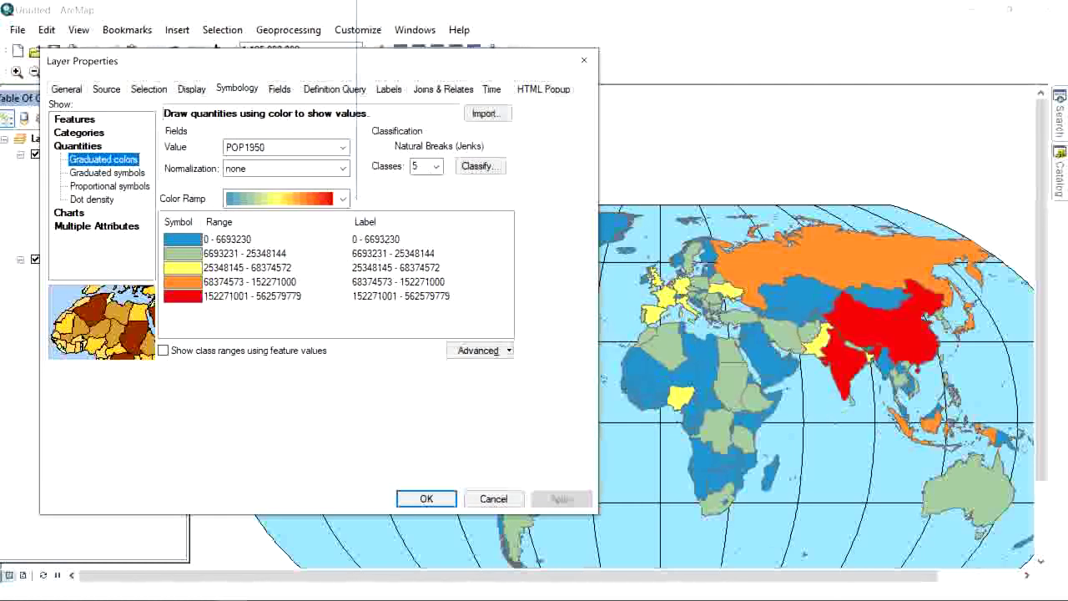
pyautogui.click(435, 167)
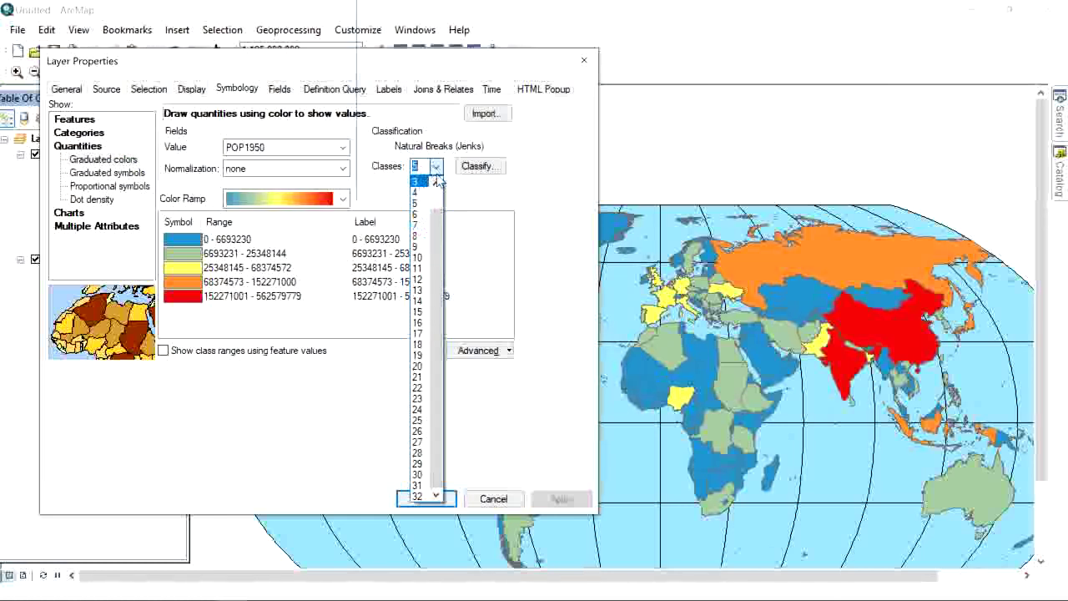
pyautogui.click(418, 226)
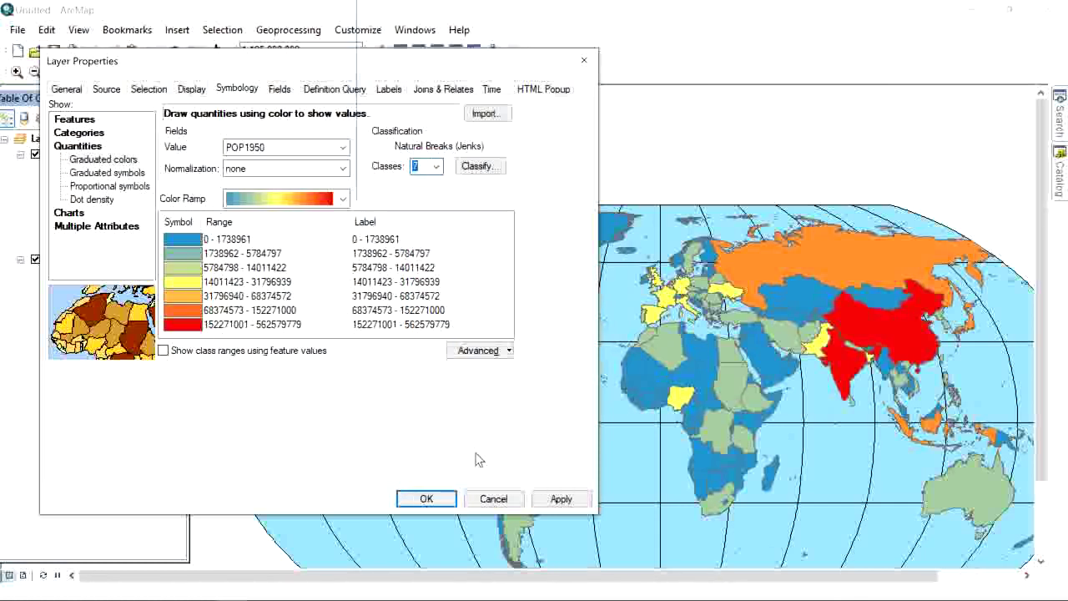
pyautogui.click(560, 498)
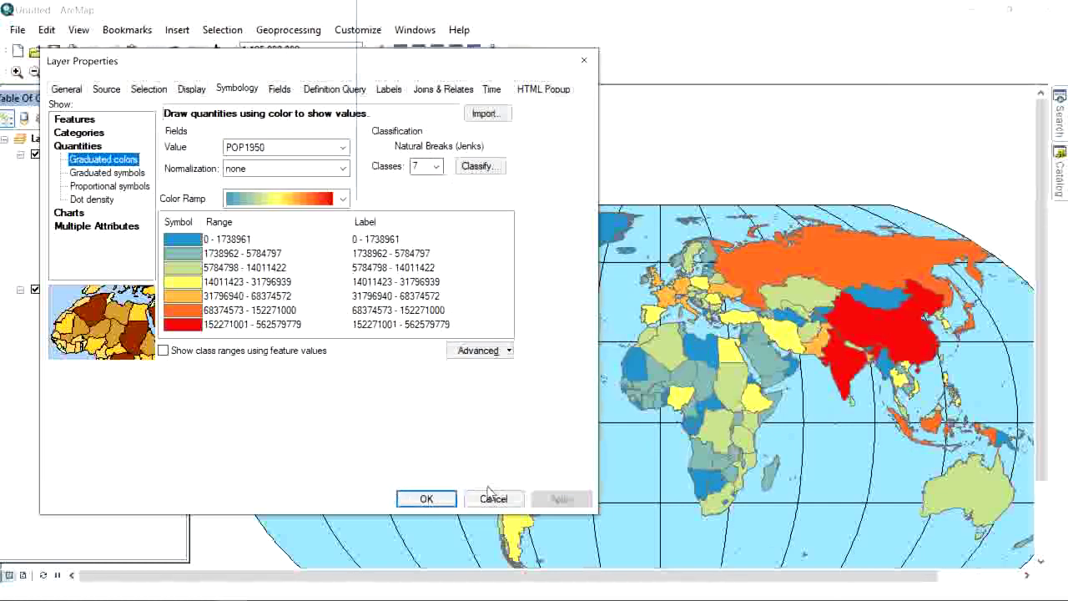
pyautogui.click(426, 497)
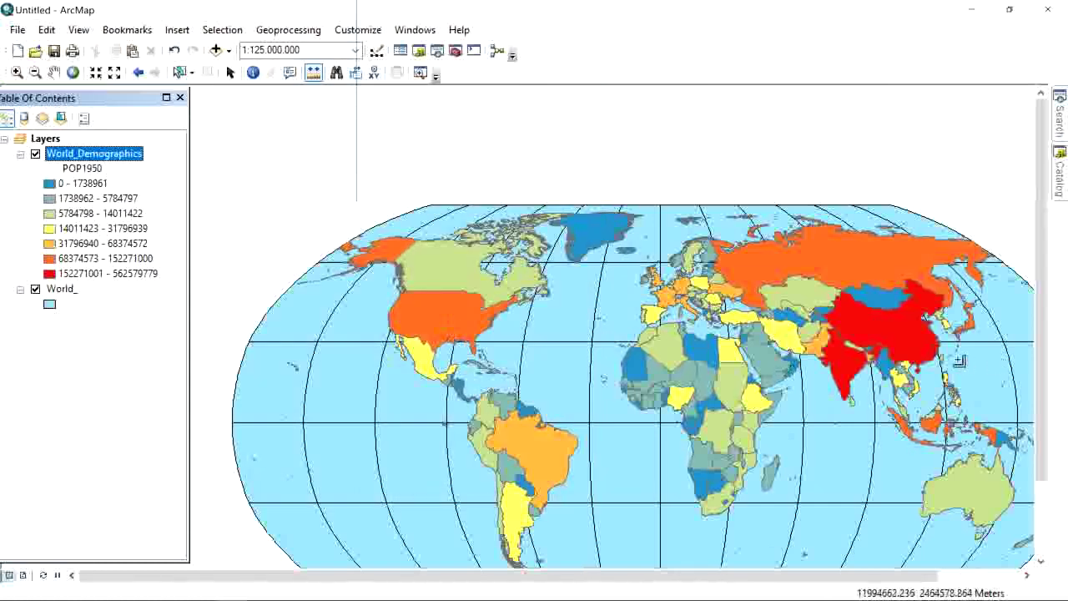
# Step: Identify India and China, the countries in the highest POP1950 class, to read their population attributes
pyautogui.click(253, 76)
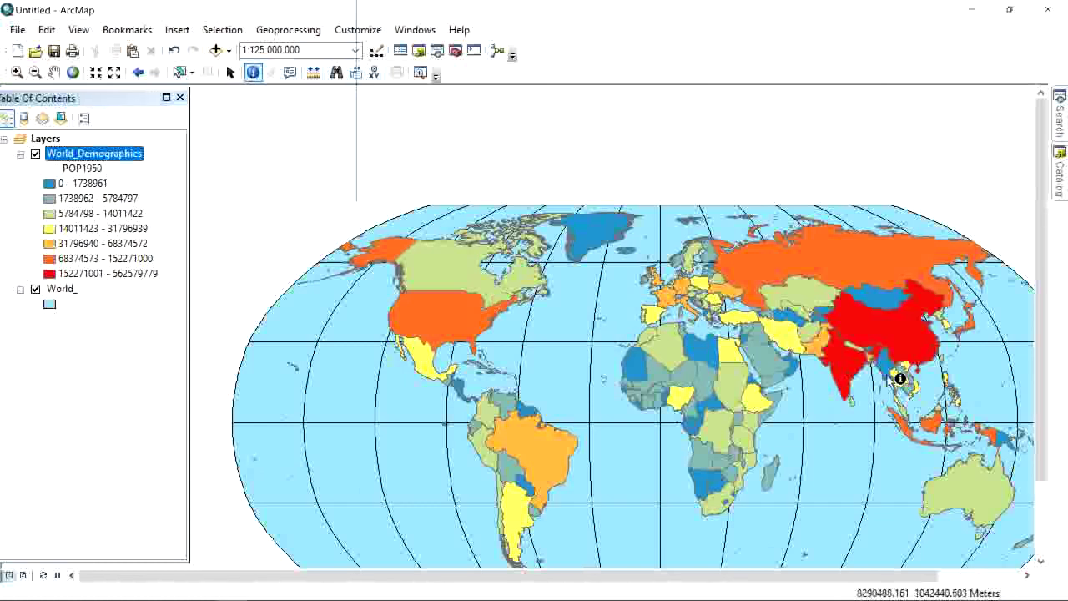
pyautogui.click(853, 368)
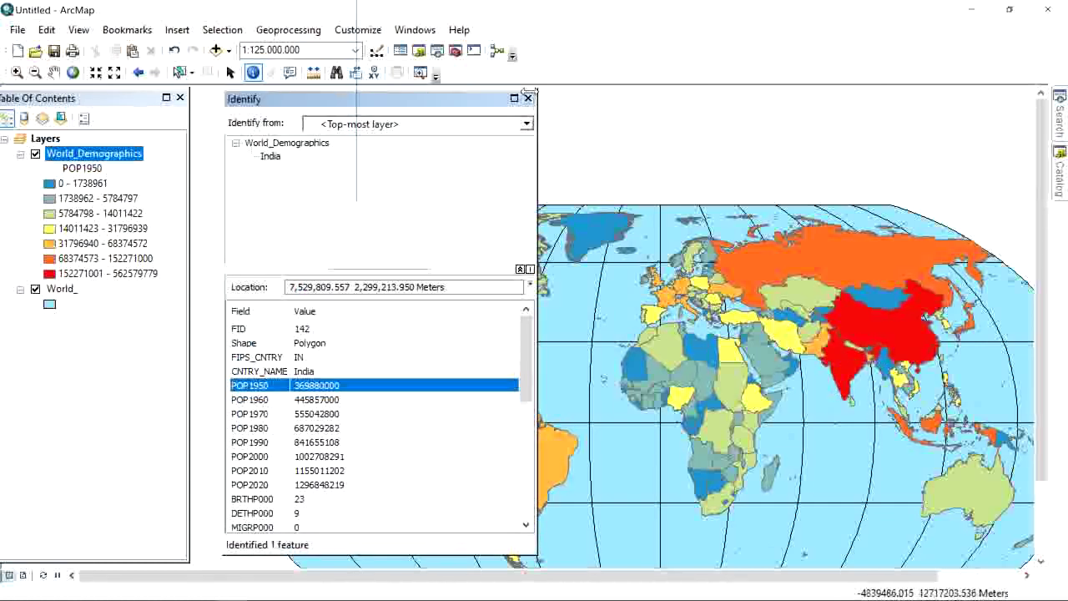
pyautogui.click(528, 98)
pyautogui.click(858, 321)
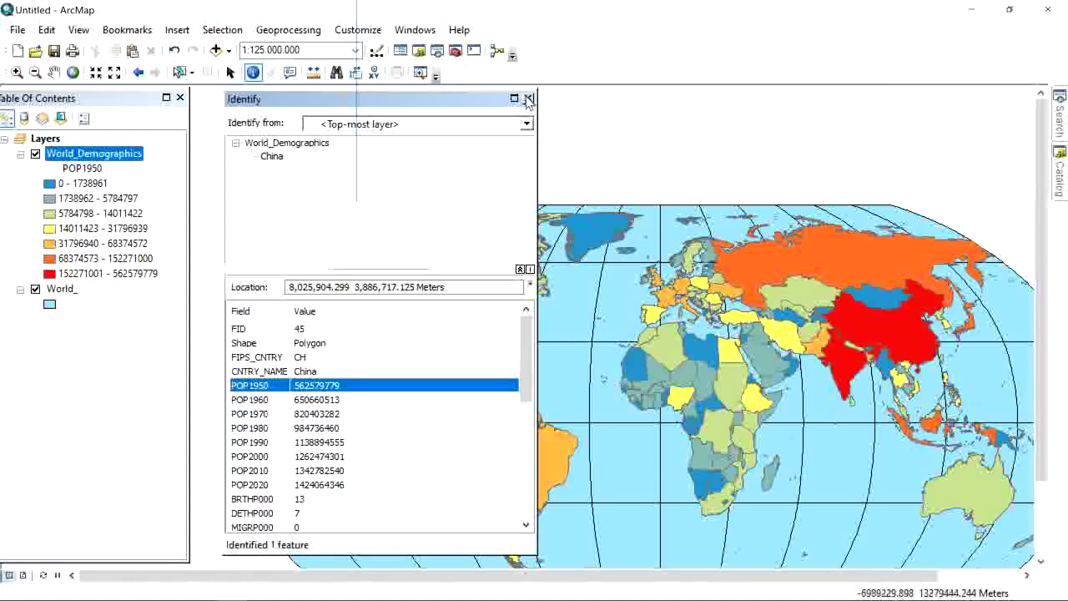
pyautogui.click(528, 99)
# Step: Identify Japan, Russia and Indonesia in the second-highest POP1950 class to read their population attributes
pyautogui.click(971, 322)
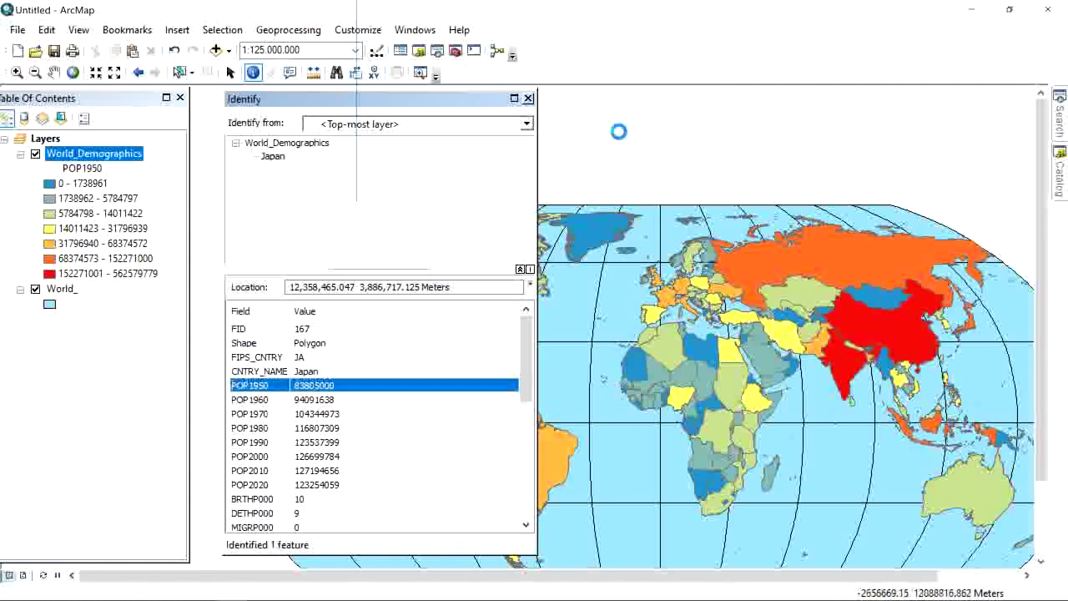
pyautogui.click(528, 98)
pyautogui.click(808, 254)
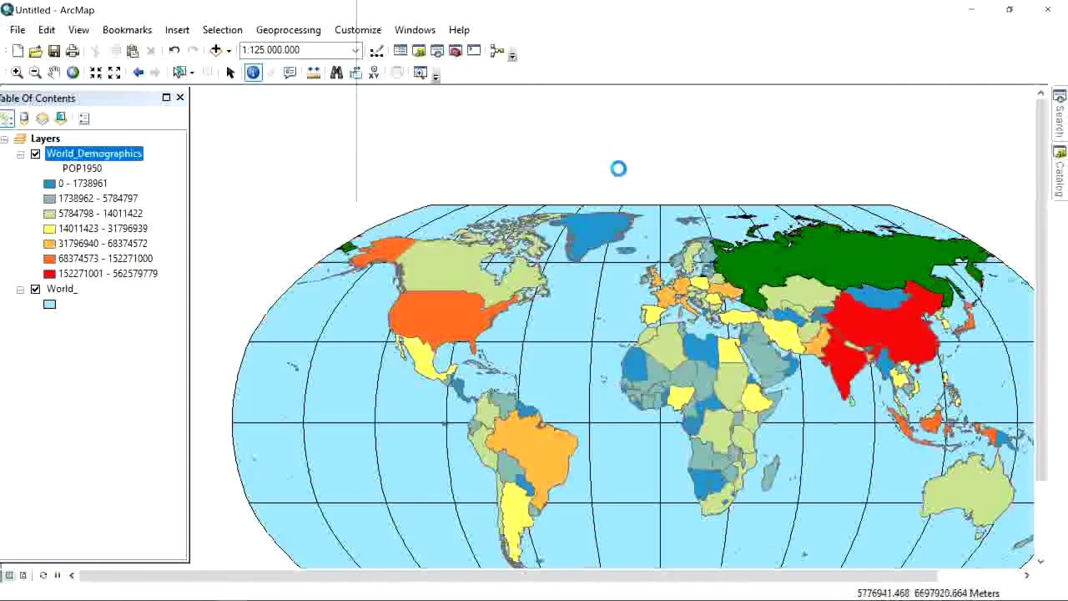
pyautogui.click(528, 98)
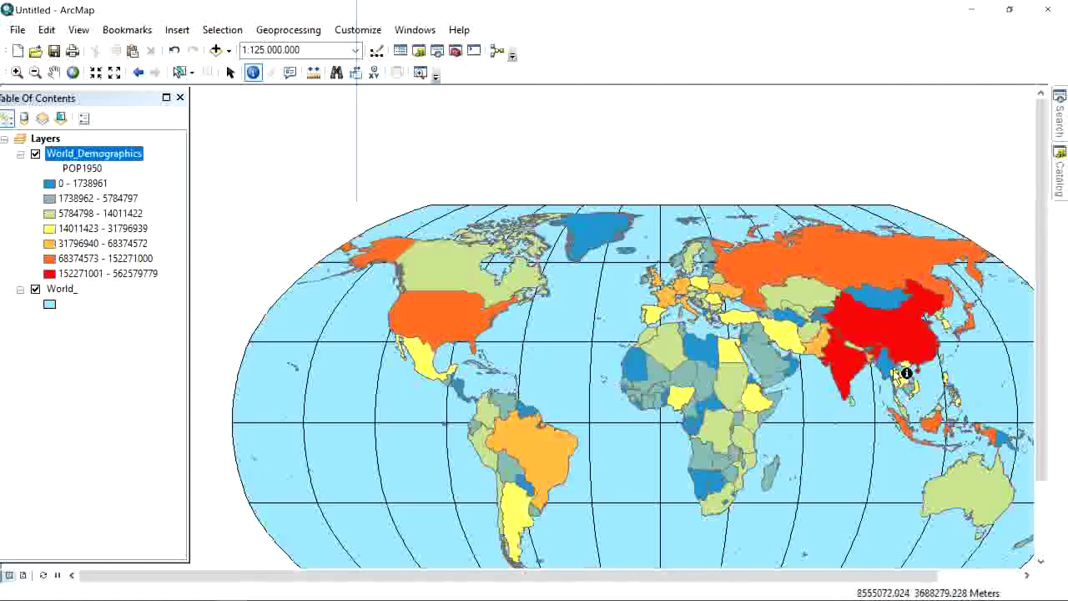
pyautogui.click(938, 429)
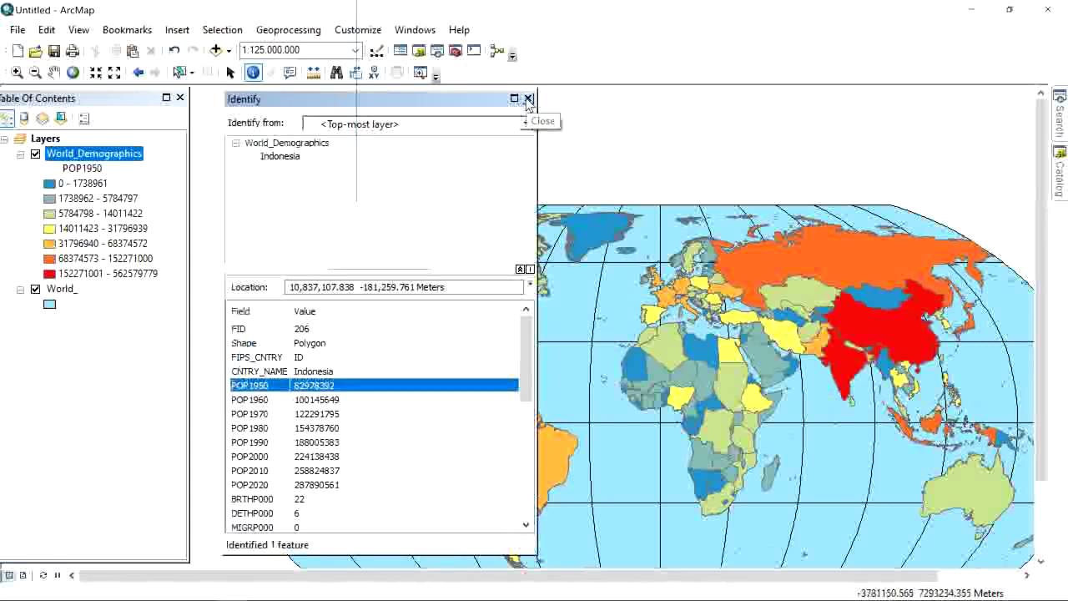
# Step: Identify the United States in the second-highest POP1950 class to read its population attributes, and close the identify results
pyautogui.click(528, 98)
pyautogui.click(471, 309)
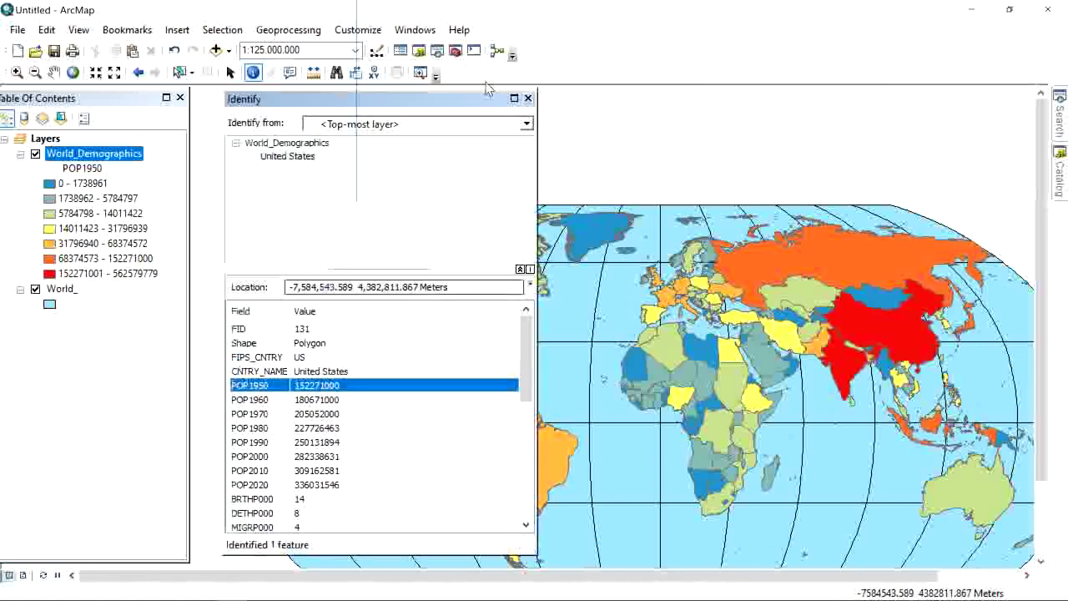
pyautogui.click(529, 99)
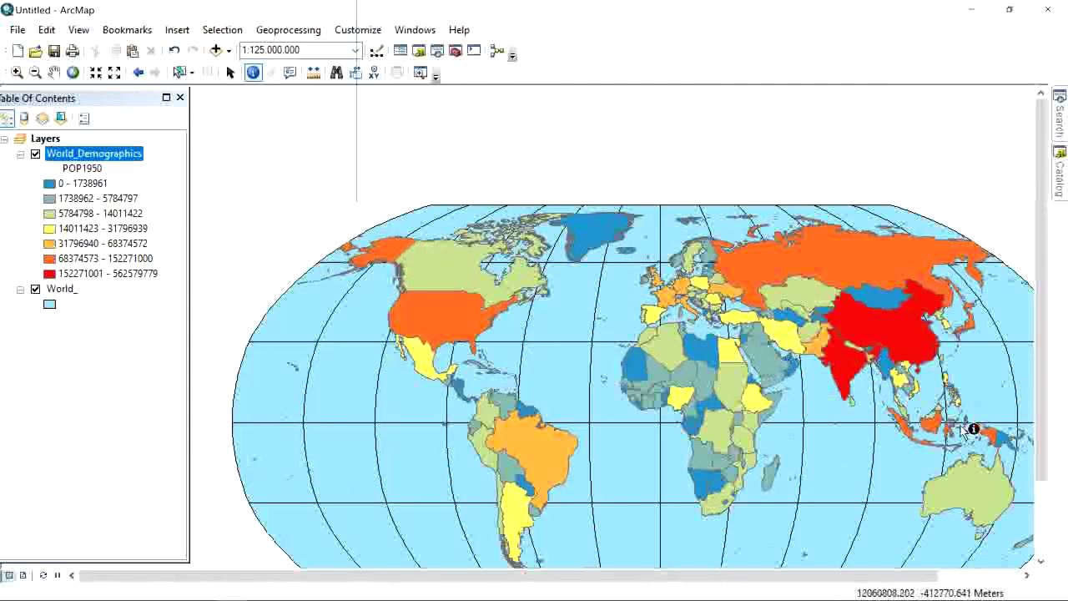
pyautogui.moveTo(878, 575); pyautogui.dragTo(893, 576)
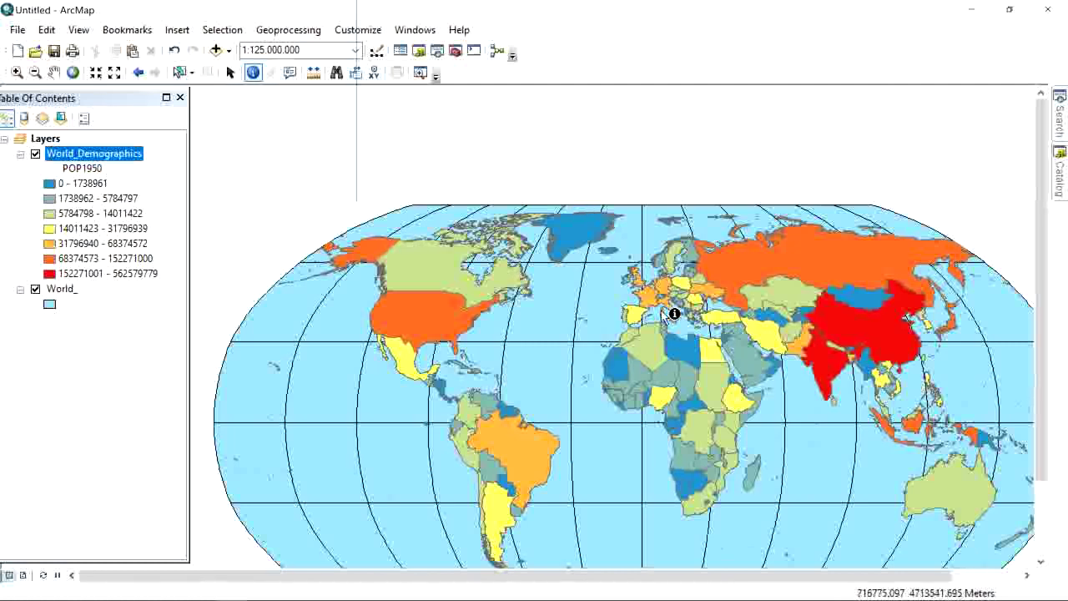
pyautogui.scroll(5, 665, 313)
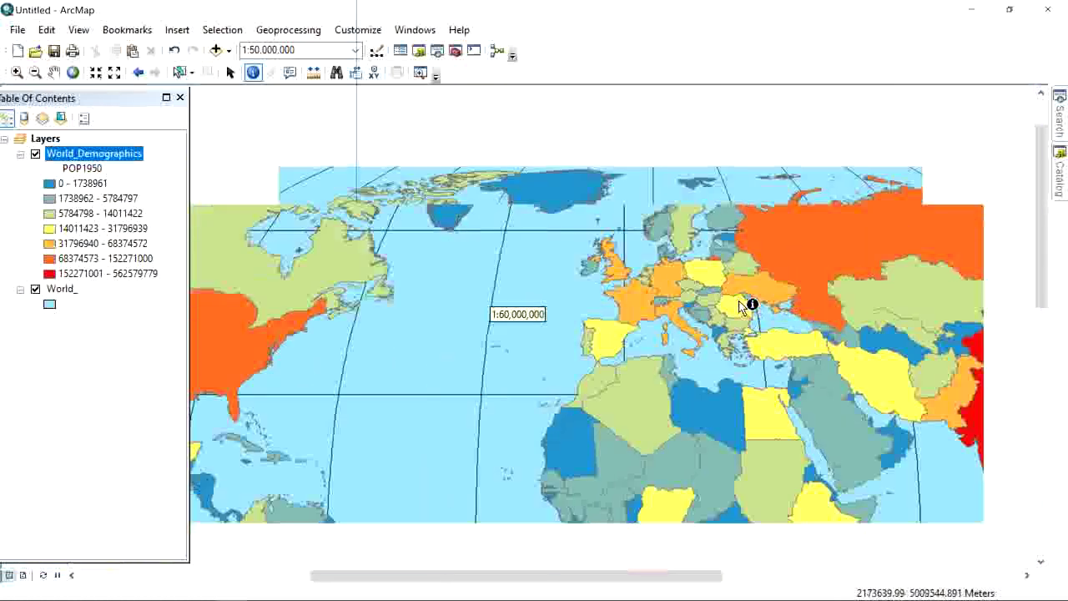
pyautogui.scroll(-4, 740, 306)
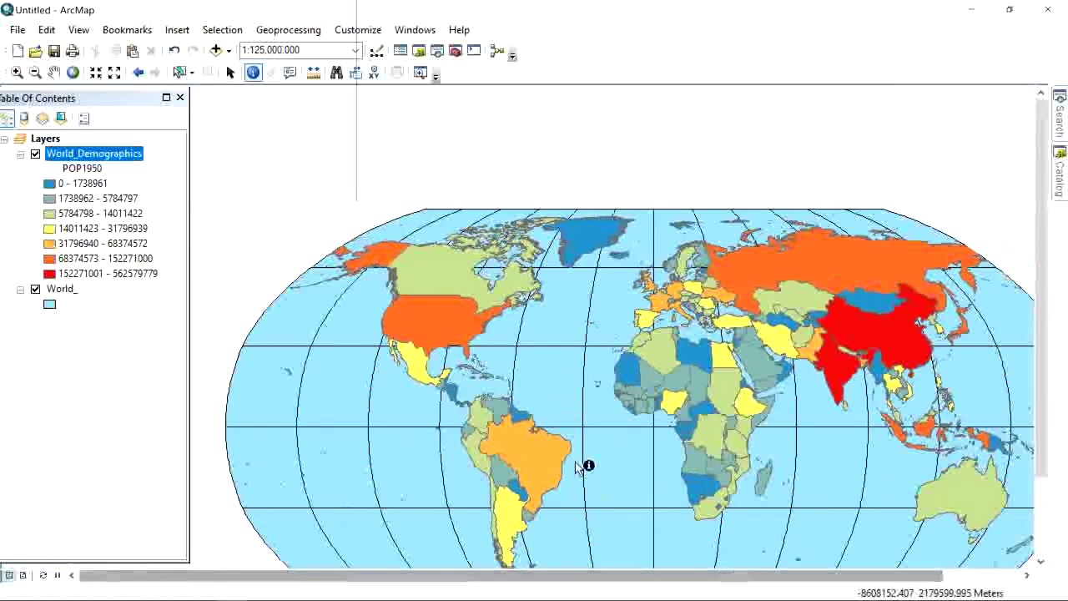
# Step: Open the World_Demographics attribute table and look through its country code, country name and population fields
pyautogui.rightClick(99, 157)
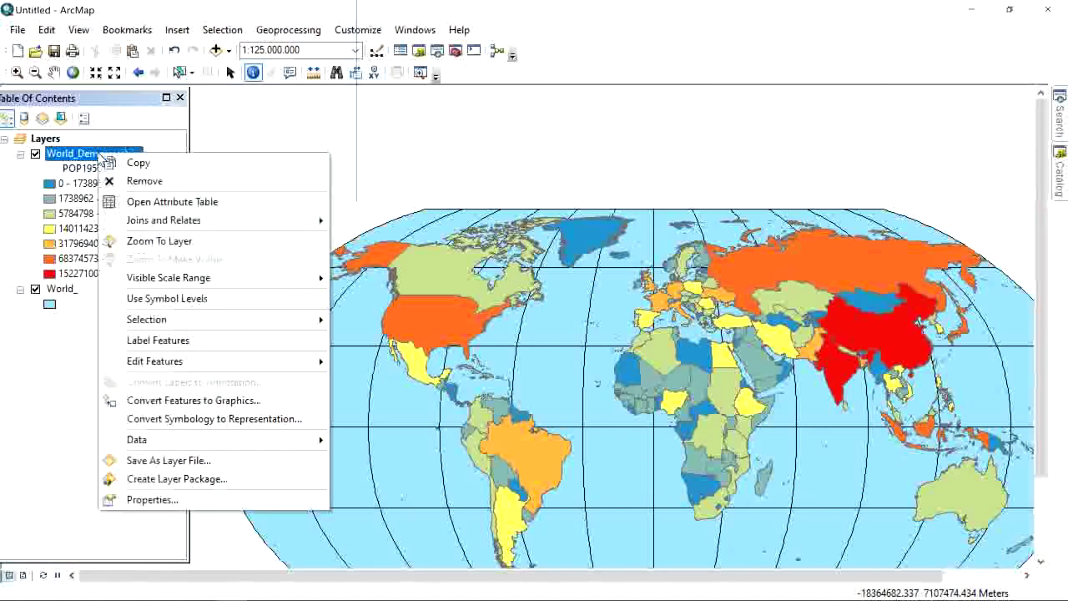
pyautogui.click(202, 207)
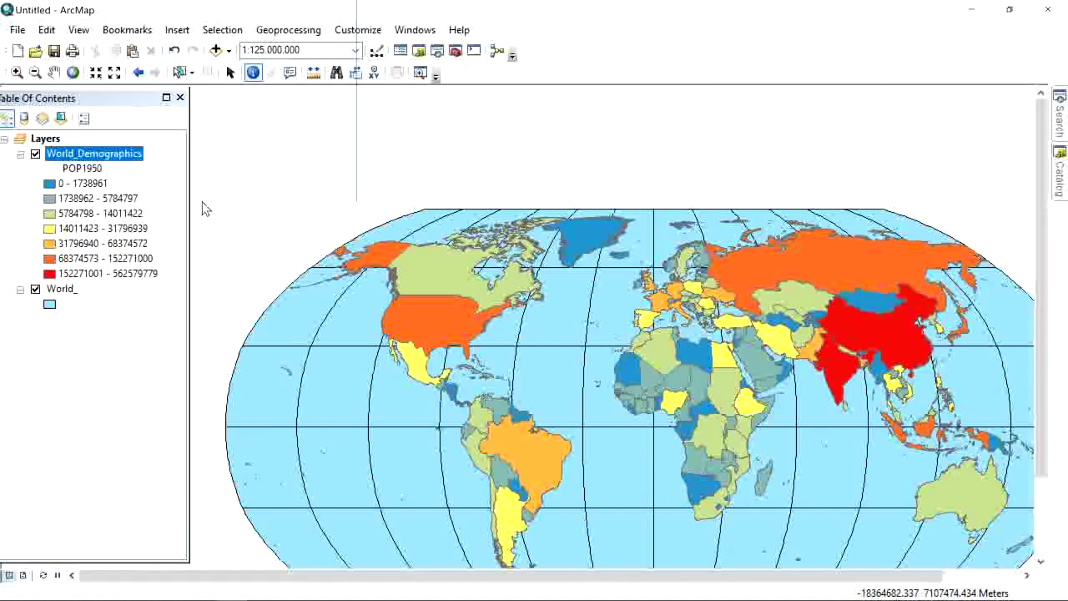
pyautogui.moveTo(325, 521)
pyautogui.mouseDown()
pyautogui.moveTo(598, 517)
pyautogui.moveTo(312, 512)
pyautogui.mouseUp()
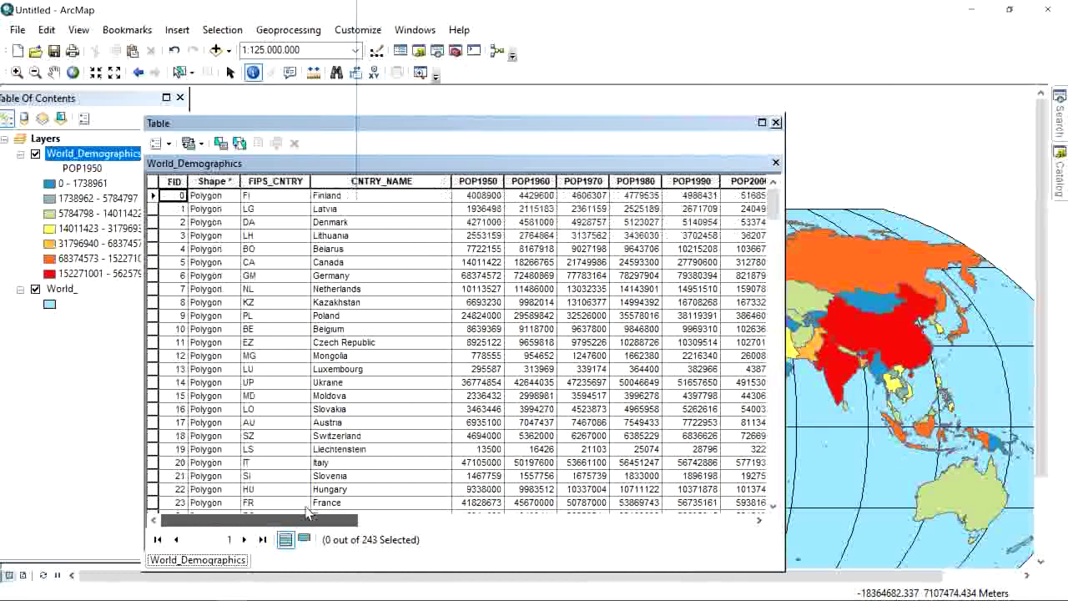
pyautogui.click(491, 180)
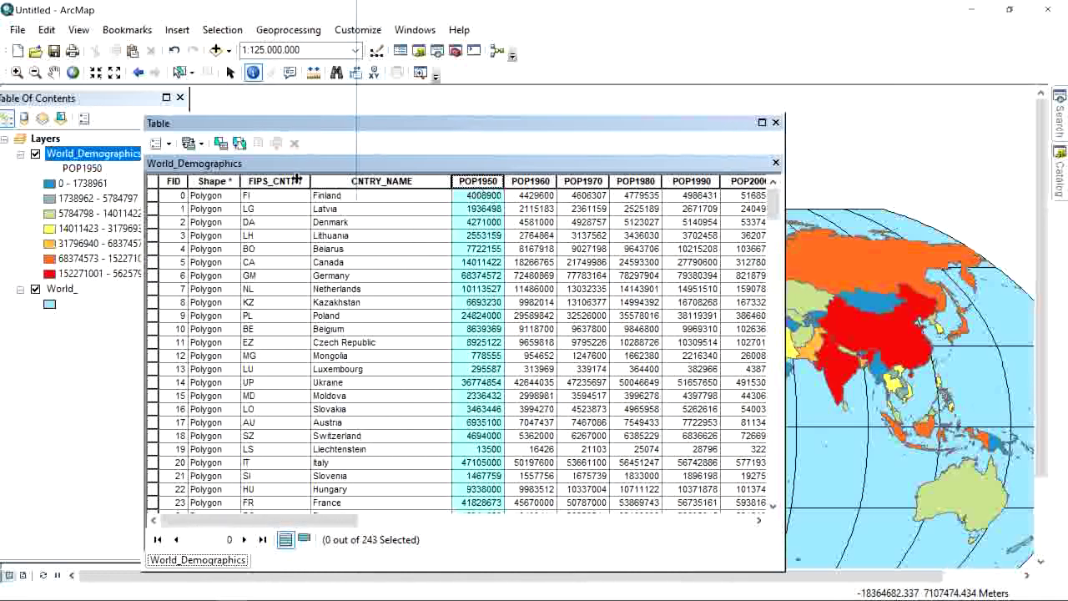
pyautogui.click(211, 181)
pyautogui.click(275, 181)
pyautogui.click(352, 179)
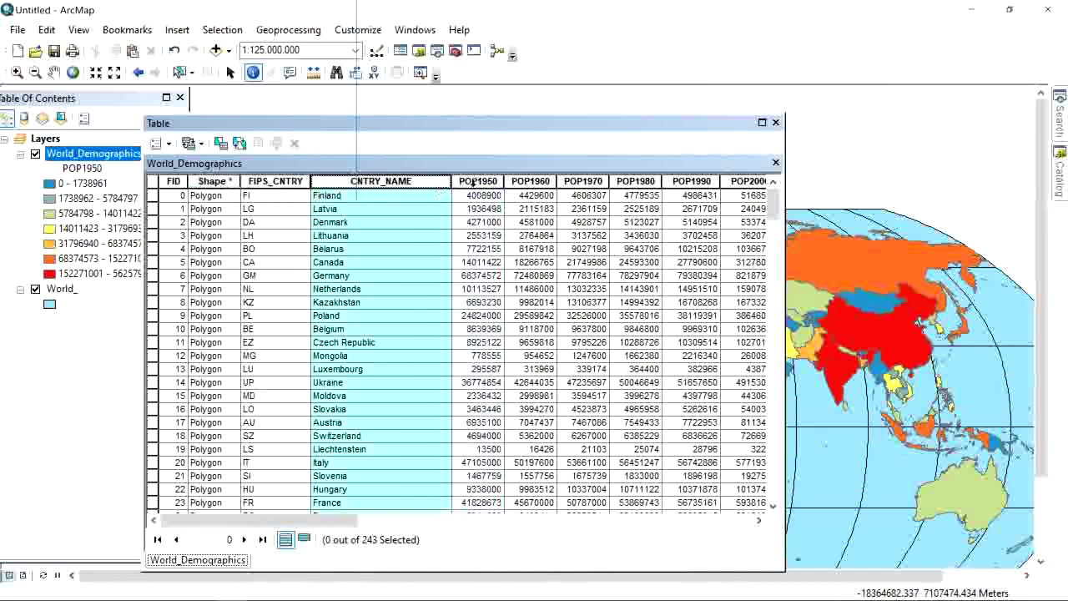
pyautogui.click(480, 181)
pyautogui.click(567, 180)
pyautogui.click(544, 178)
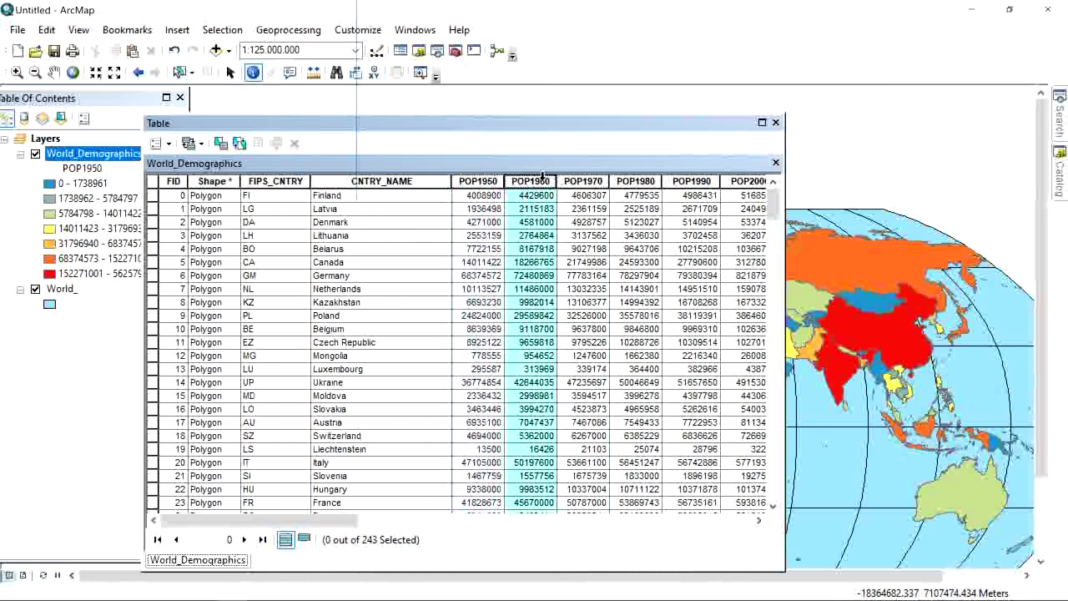
# Step: Sort the World_Demographics attribute table by the POP1950 field in descending order
pyautogui.click(480, 181)
pyautogui.rightClick(485, 183)
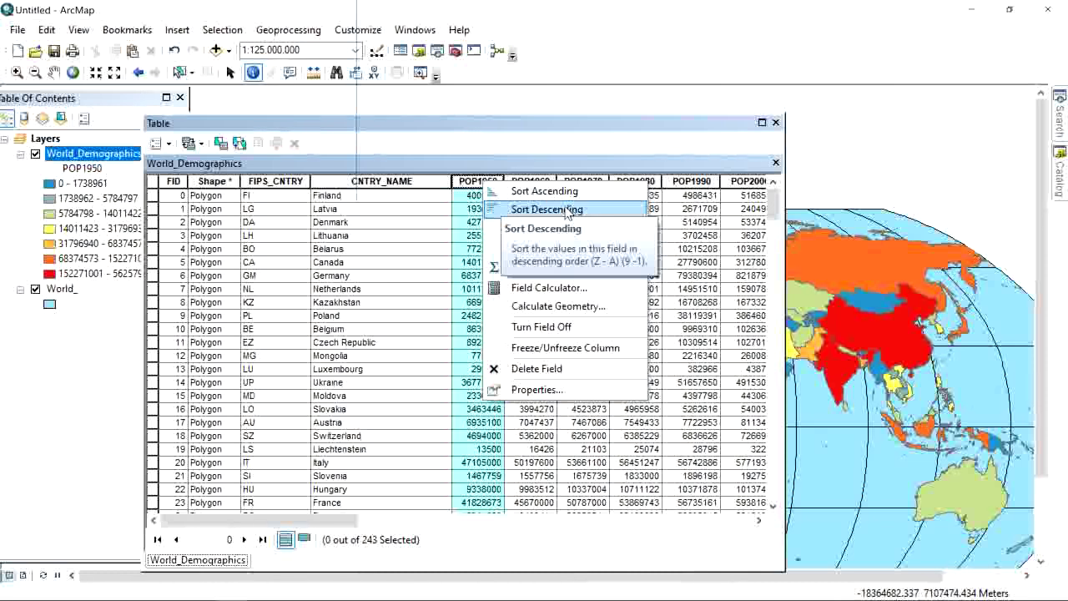
pyautogui.click(556, 215)
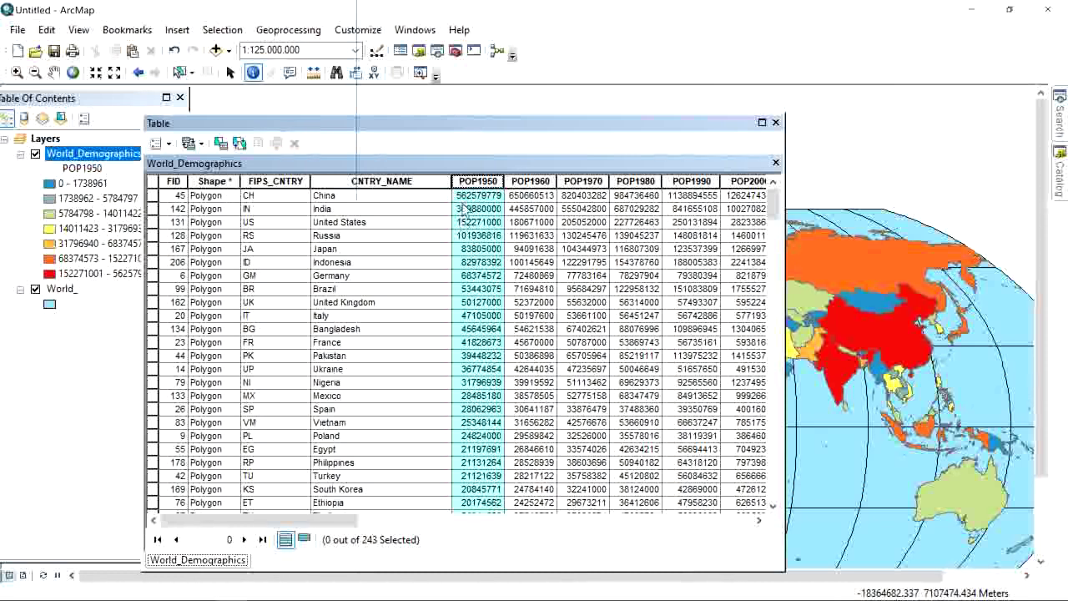
# Step: Read the POP1950 values of China, India, United States, Russia, Japan, Indonesia and Germany, and close the attribute table
pyautogui.click(478, 196)
pyautogui.click(478, 209)
pyautogui.click(480, 222)
pyautogui.click(482, 236)
pyautogui.click(484, 249)
pyautogui.click(489, 262)
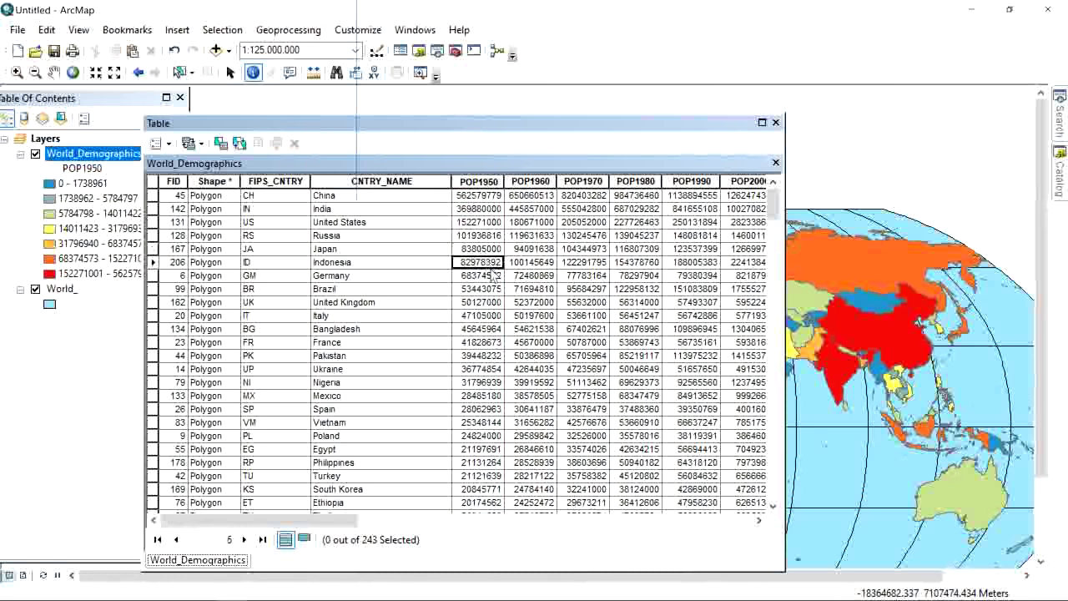
pyautogui.click(489, 276)
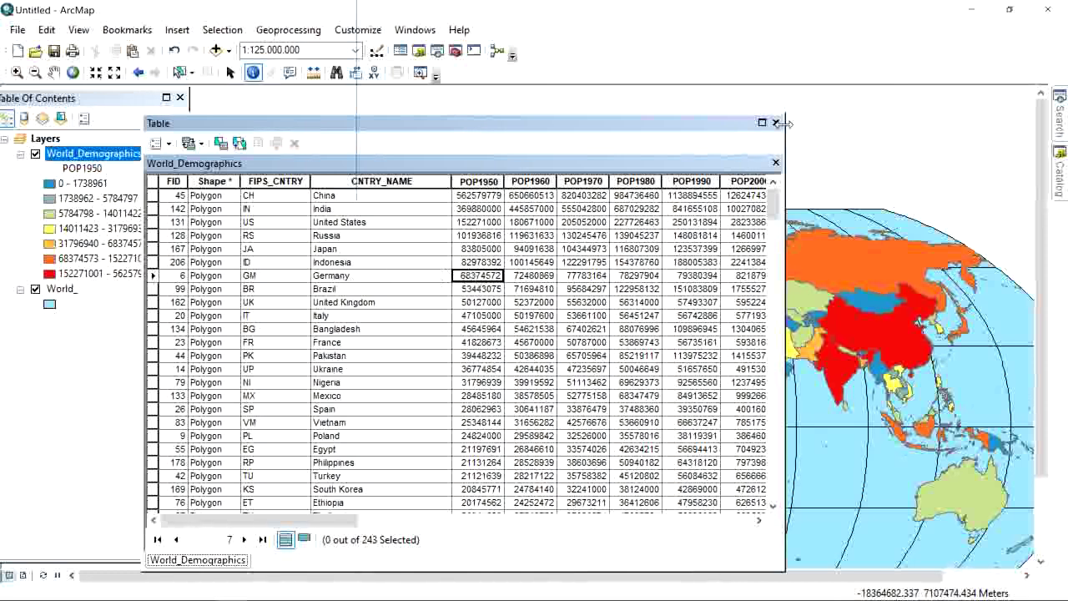
pyautogui.click(776, 122)
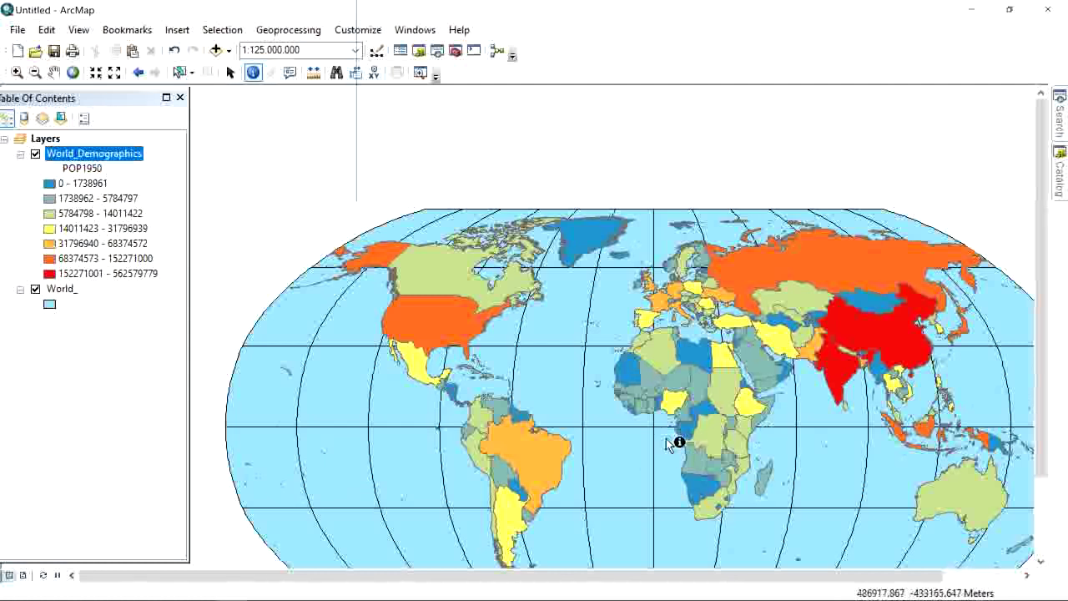
# Step: Bring the whole world into view, reopen the World_Demographics attribute table to review its records, and close it
pyautogui.moveTo(679, 439); pyautogui.dragTo(556, 329)
pyautogui.scroll(1, 573, 336)
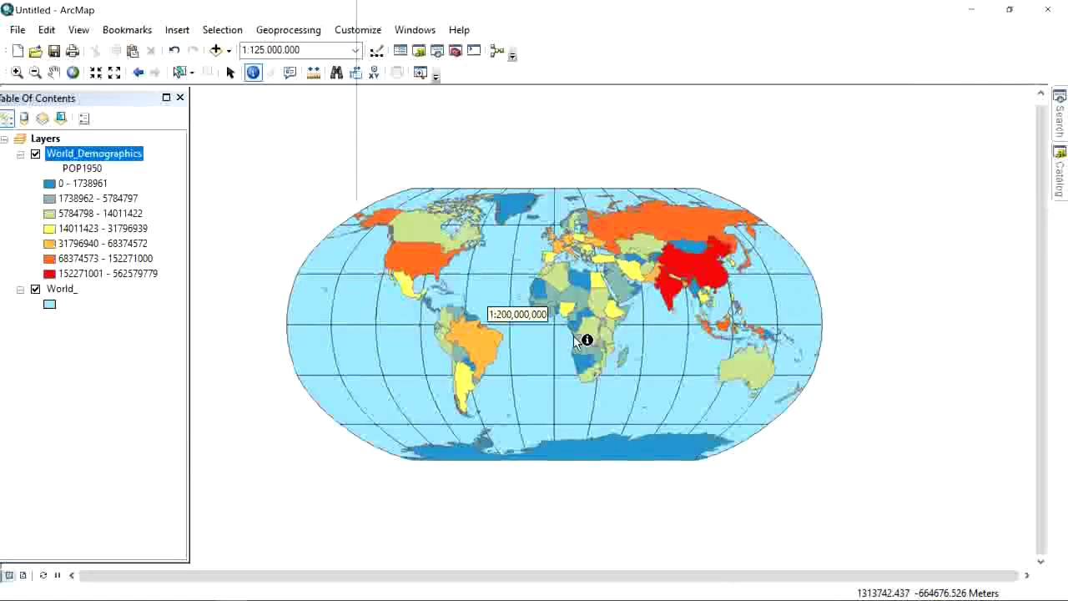
pyautogui.scroll(-2, 550, 324)
pyautogui.scroll(1, 559, 320)
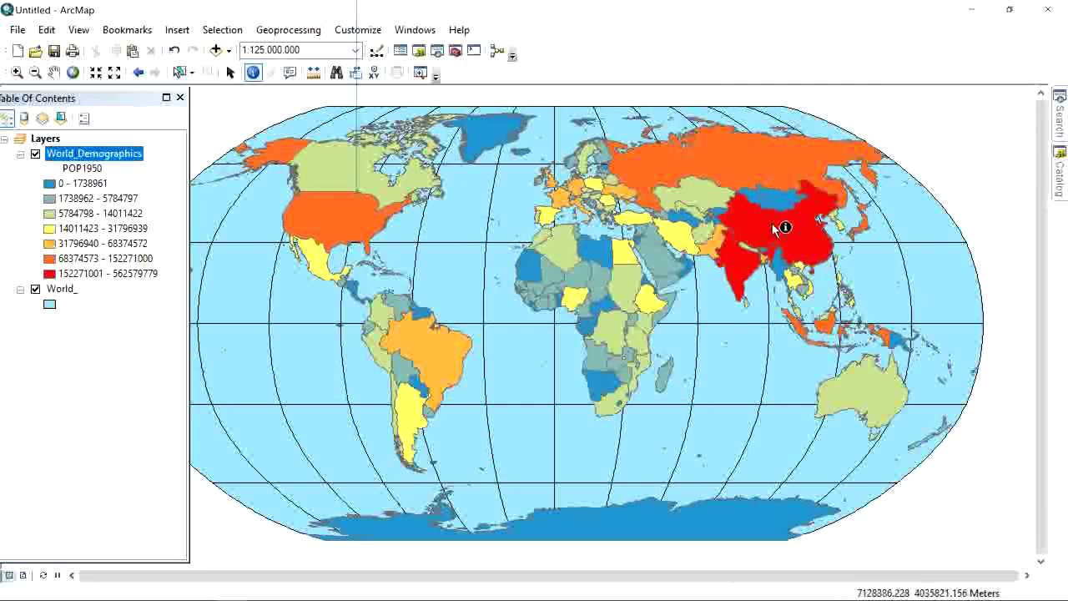
pyautogui.rightClick(129, 159)
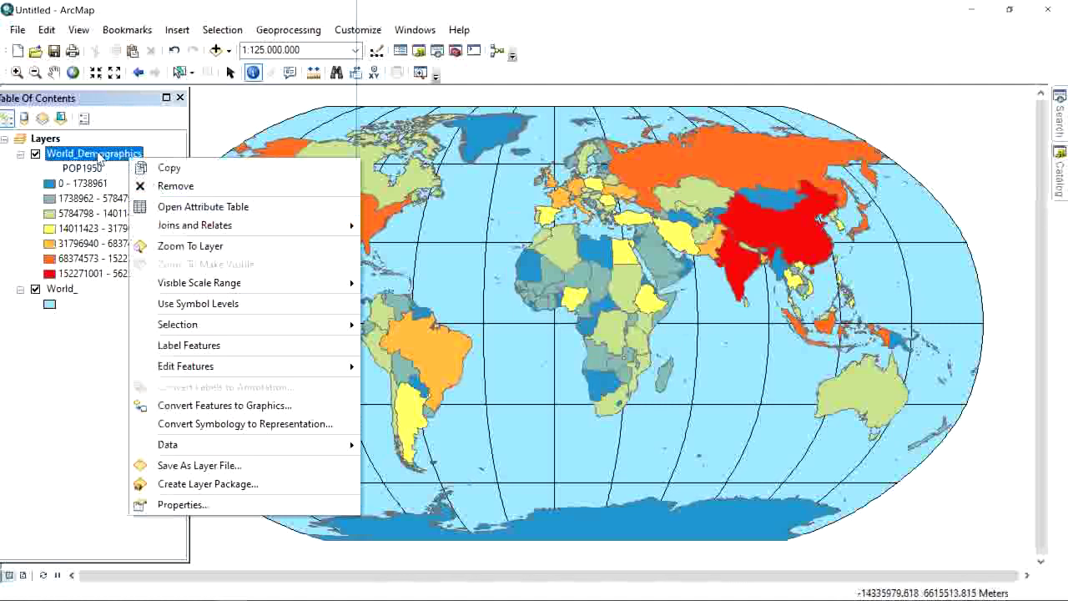
pyautogui.click(200, 206)
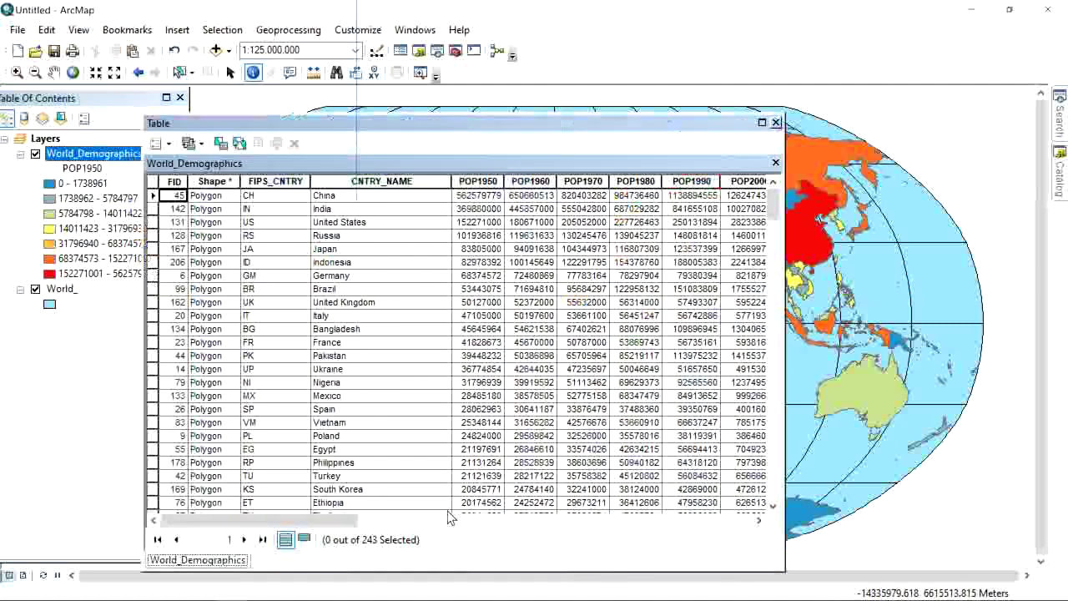
pyautogui.moveTo(354, 522)
pyautogui.mouseDown()
pyautogui.moveTo(492, 521)
pyautogui.moveTo(341, 518)
pyautogui.mouseUp()
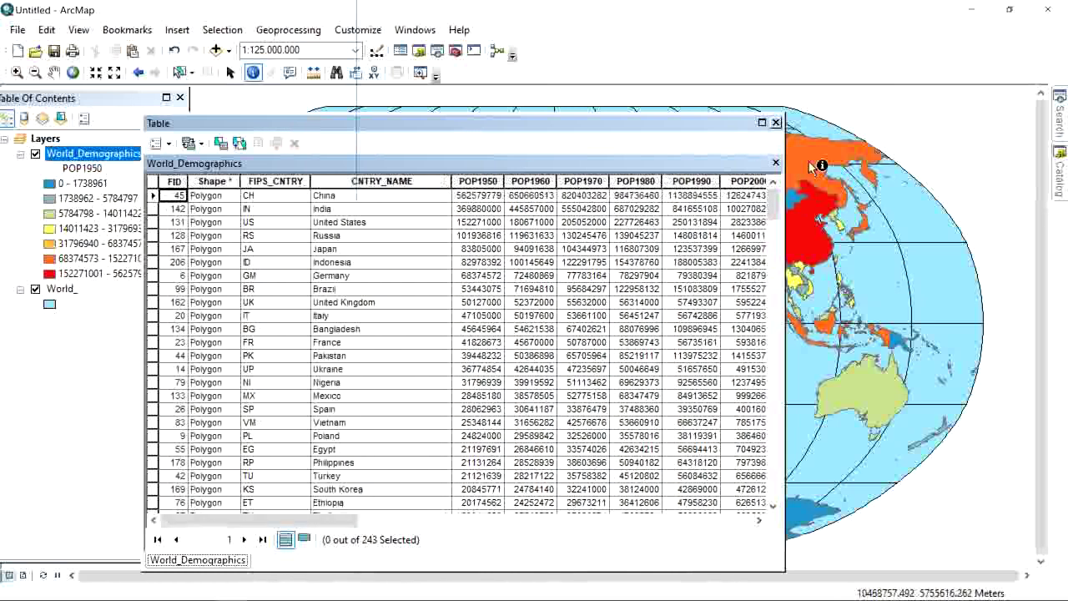
pyautogui.click(775, 123)
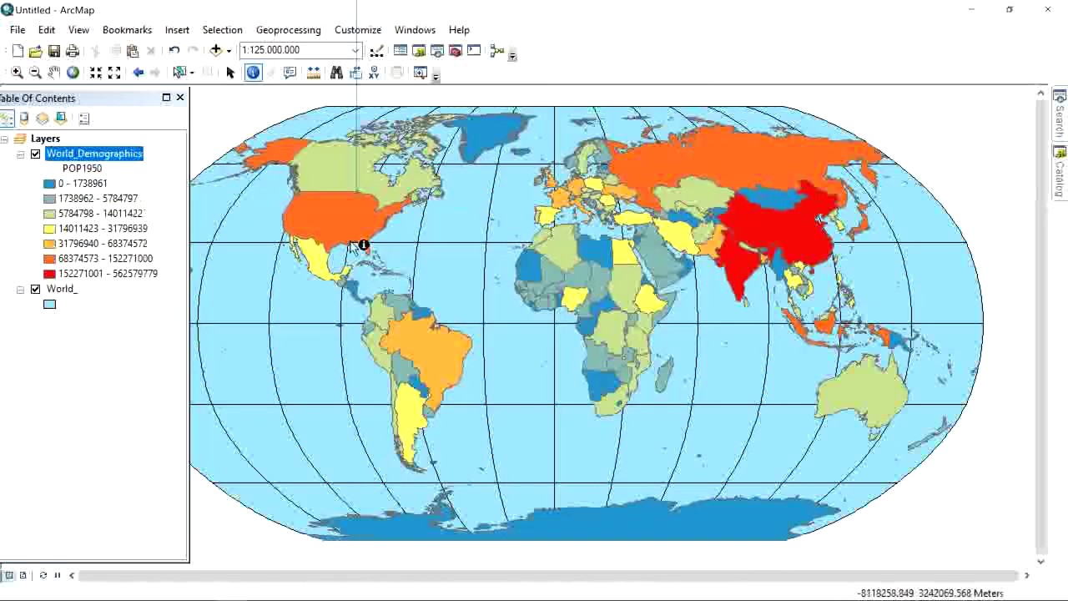
# Step: Copy the World_Demographics layer and paste the duplicate into the Layers data frame
pyautogui.rightClick(96, 154)
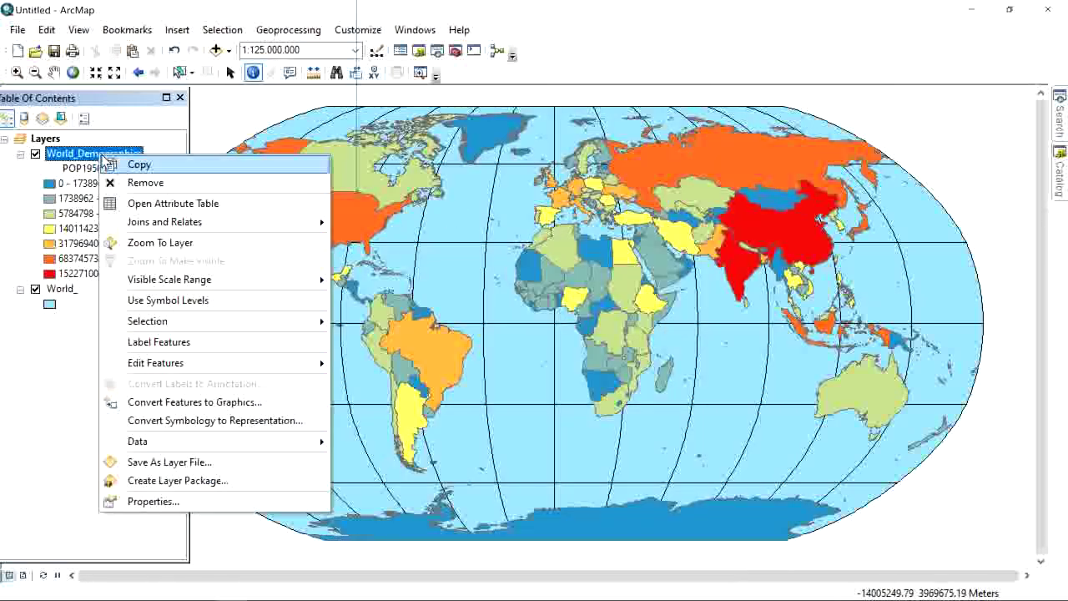
pyautogui.click(135, 163)
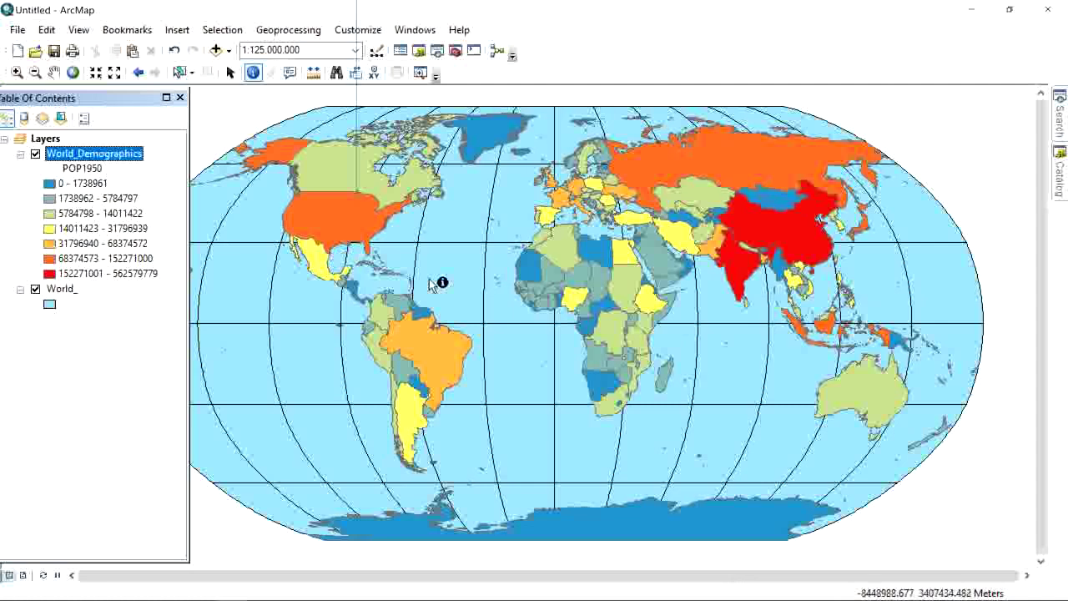
pyautogui.rightClick(94, 162)
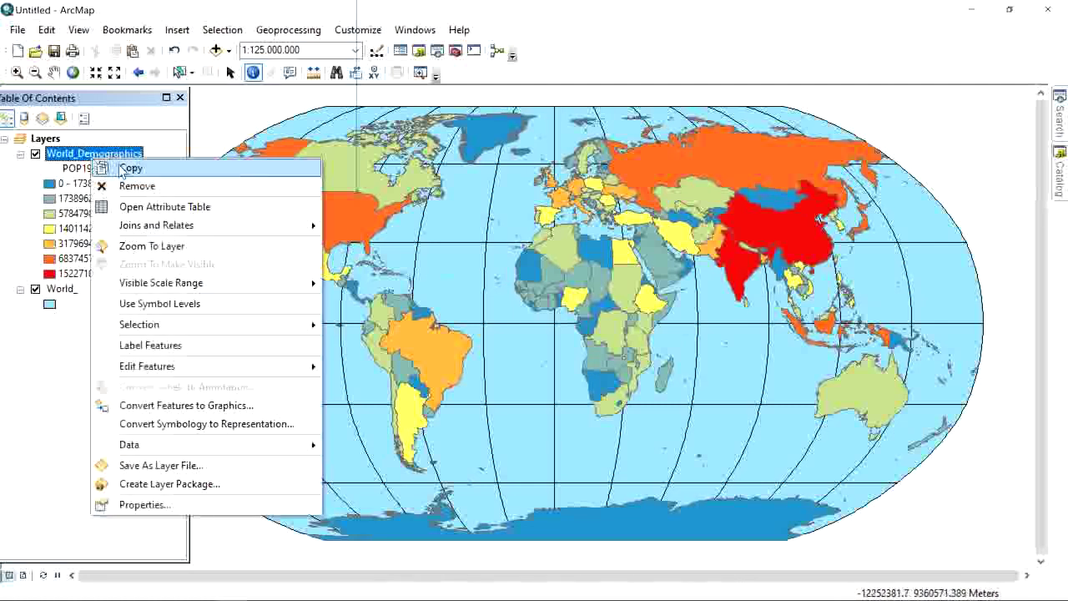
pyautogui.click(131, 168)
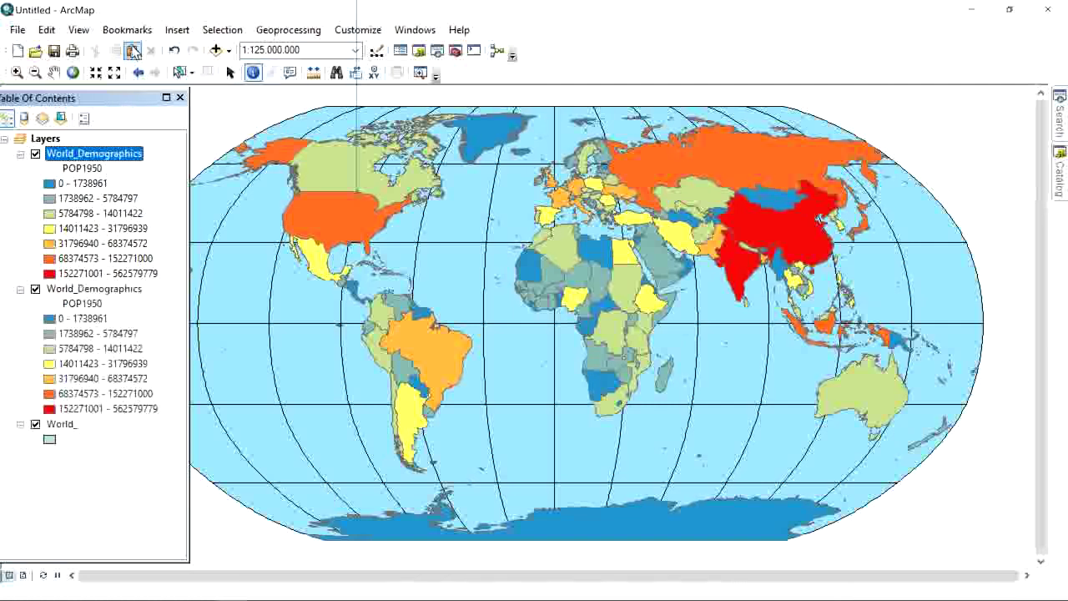
# Step: Switch the visibility of the two World_Demographics layers off and on to compare them
pyautogui.keyDown('ctrl'); pyautogui.click(36, 294); pyautogui.keyUp('ctrl')
pyautogui.click(35, 289)
pyautogui.click(36, 154)
pyautogui.click(36, 290)
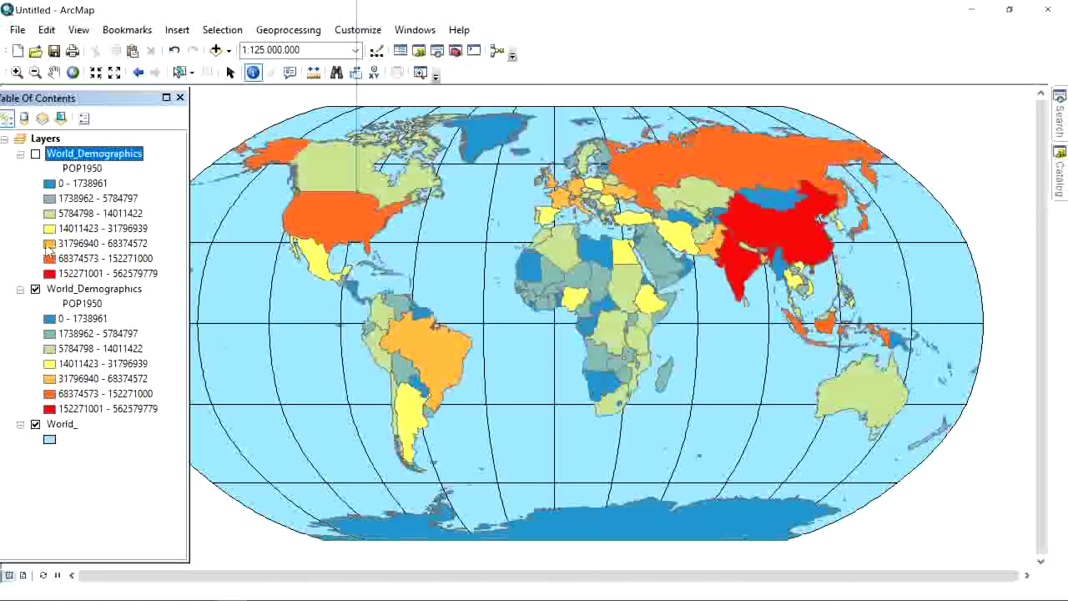
# Step: Change the graduated color value field of the upper World_Demographics layer to DEN1950 and apply it to the map
pyautogui.click(83, 170)
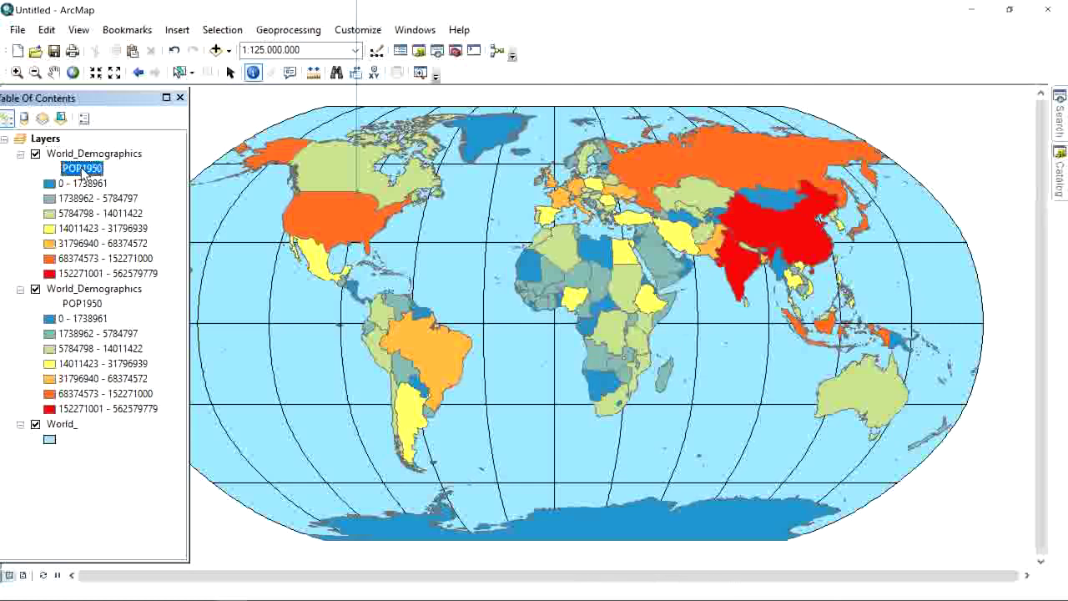
pyautogui.rightClick(94, 155)
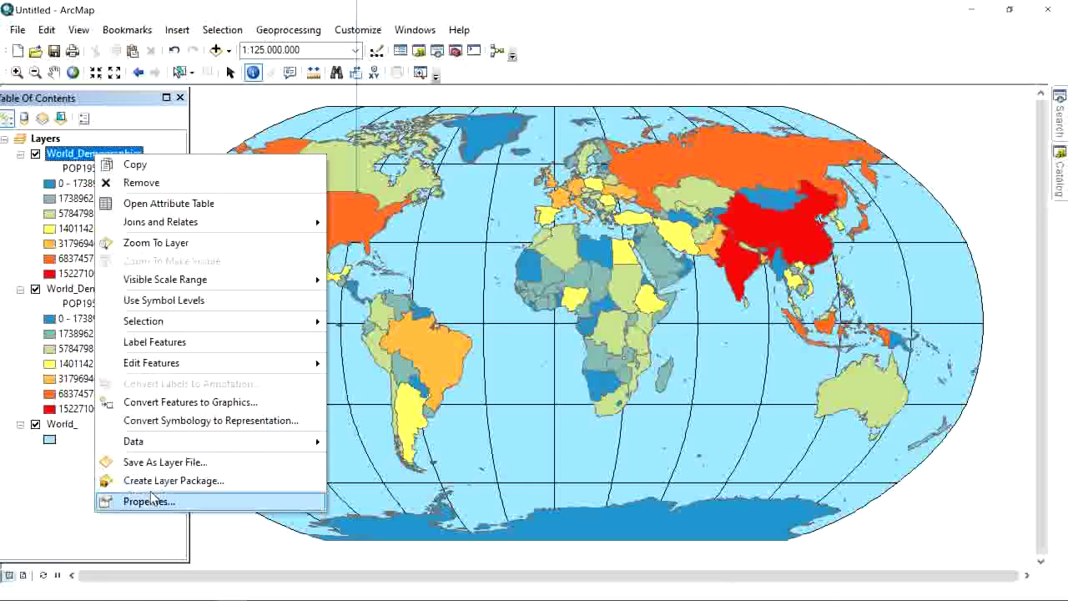
pyautogui.click(83, 168)
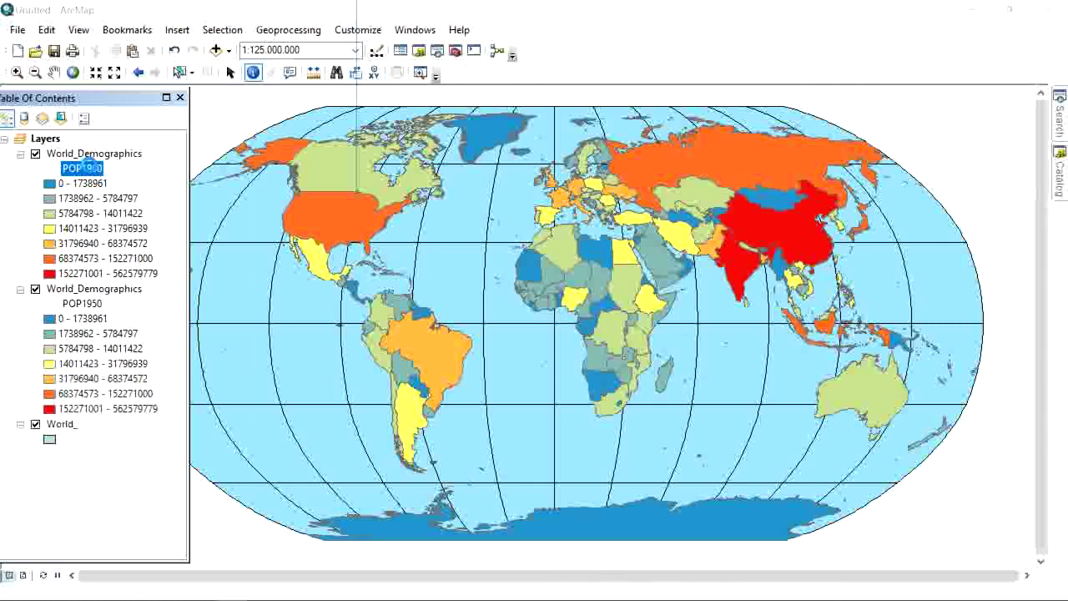
pyautogui.doubleClick(83, 168)
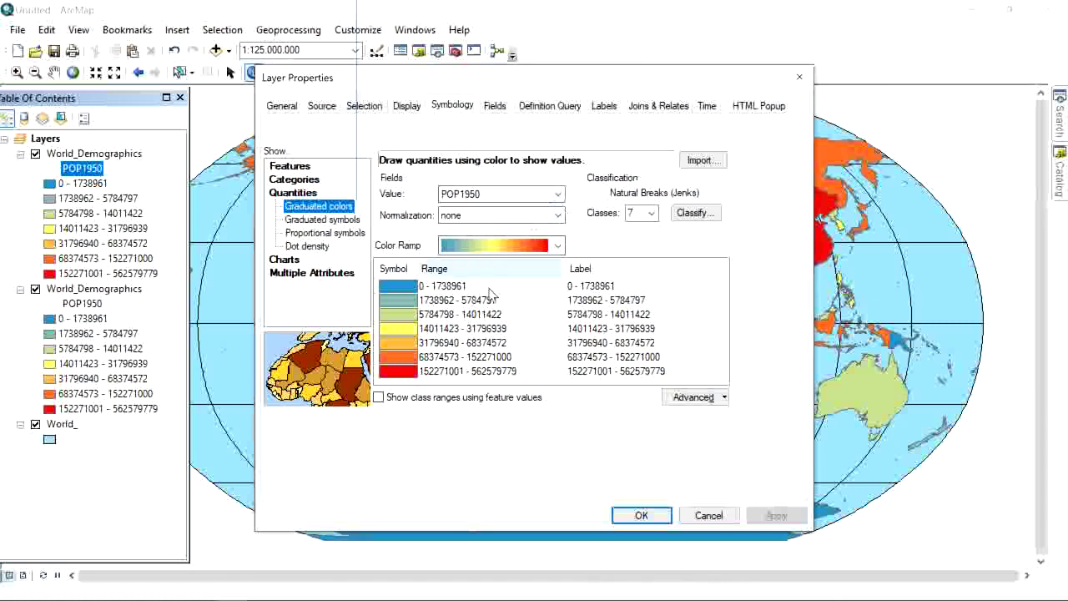
pyautogui.click(557, 193)
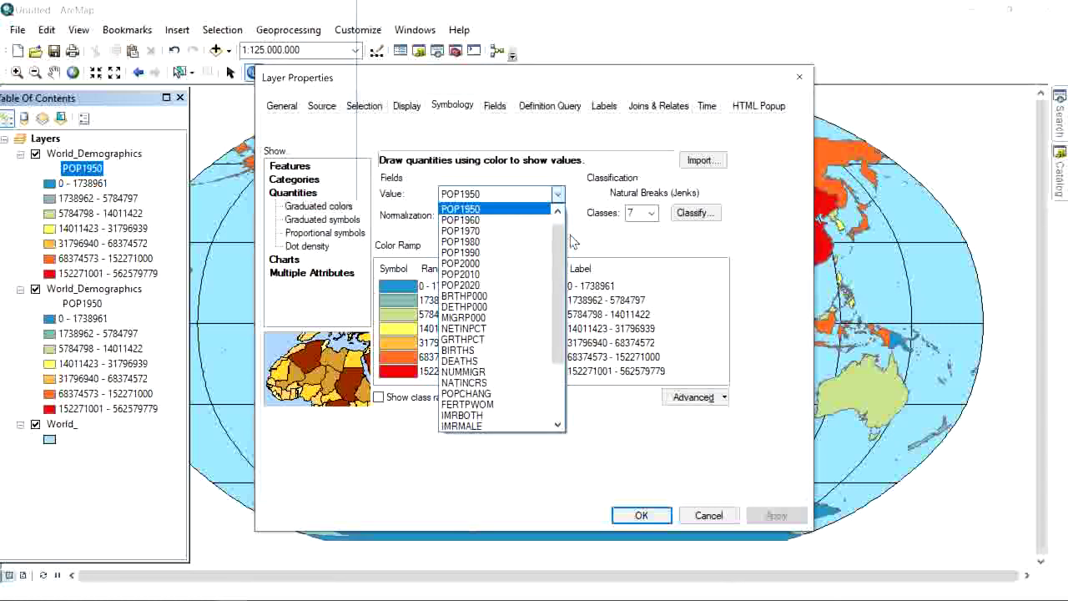
pyautogui.moveTo(559, 258); pyautogui.dragTo(560, 338)
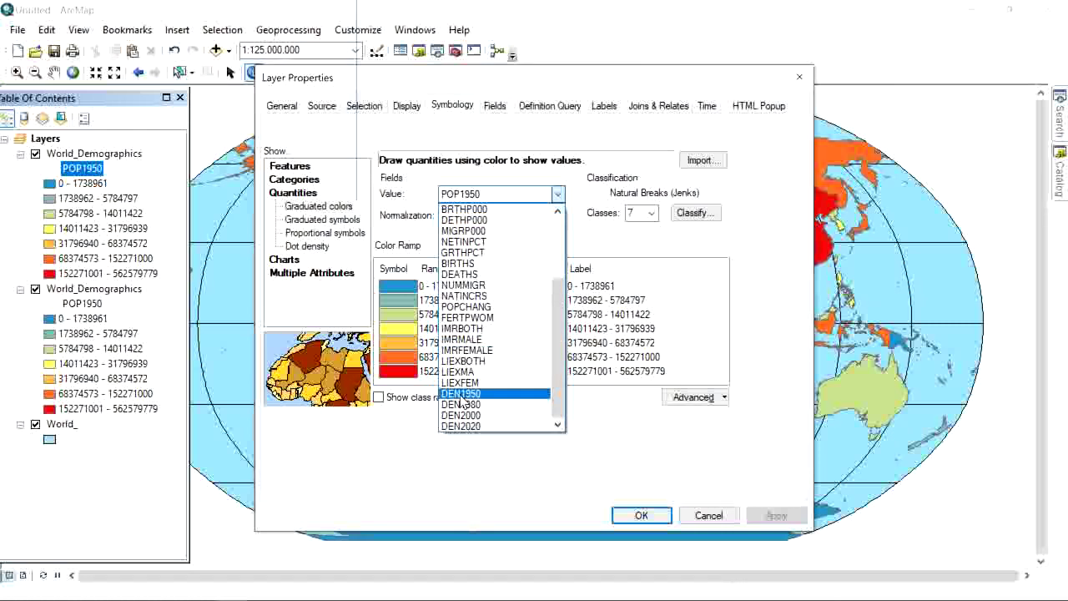
pyautogui.click(460, 395)
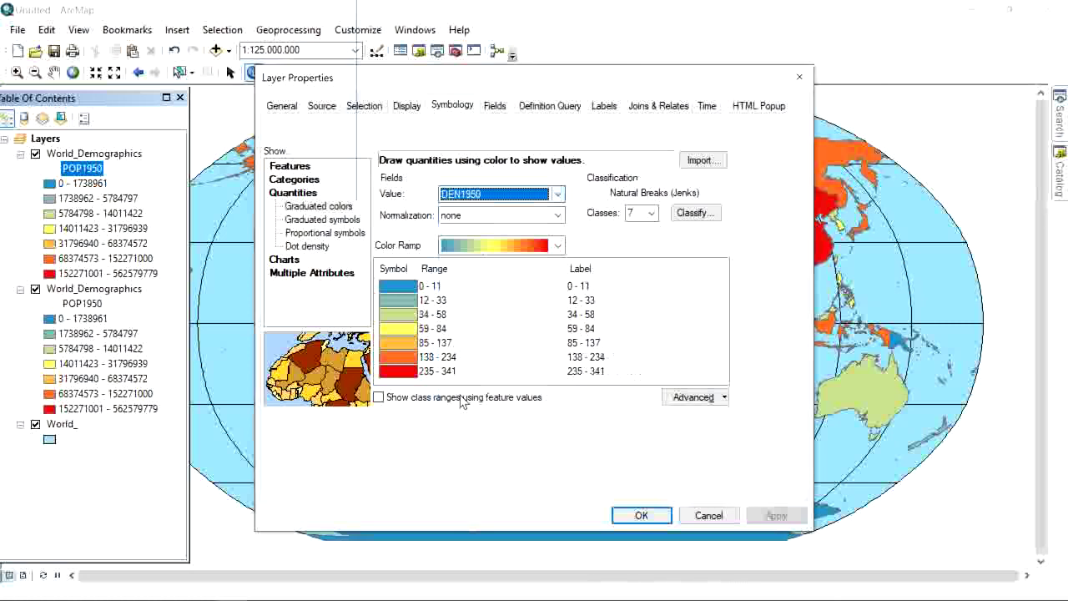
pyautogui.click(652, 524)
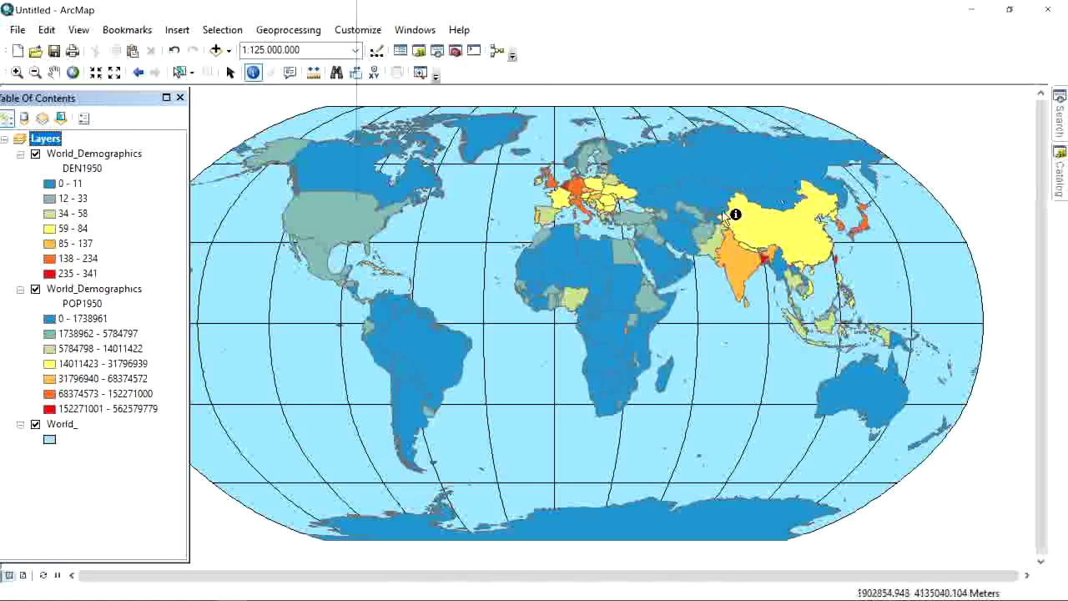
# Step: Switch the DEN1950 World_Demographics layer off and on repeatedly to compare population density with the 1950 population map
pyautogui.click(36, 155)
pyautogui.click(36, 155)
pyautogui.click(36, 155)
pyautogui.click(36, 155)
pyautogui.click(36, 155)
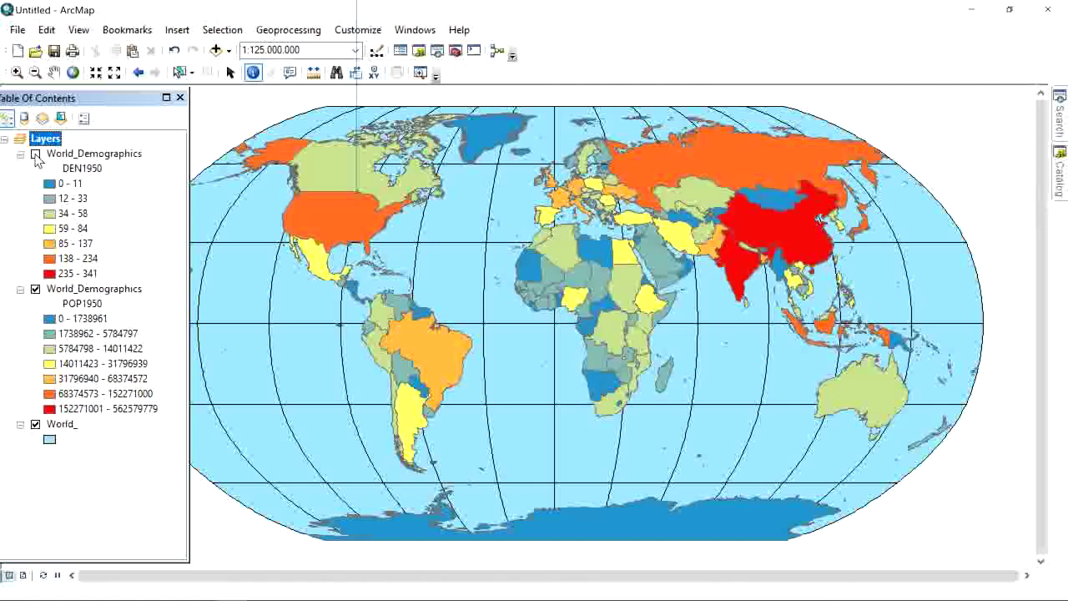
pyautogui.click(35, 155)
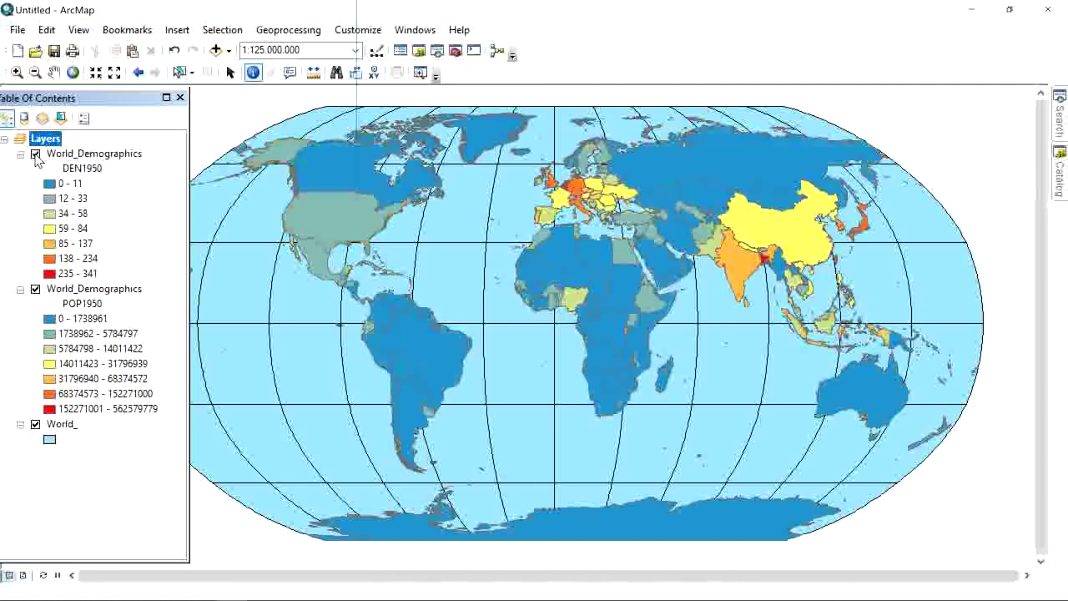
pyautogui.click(36, 155)
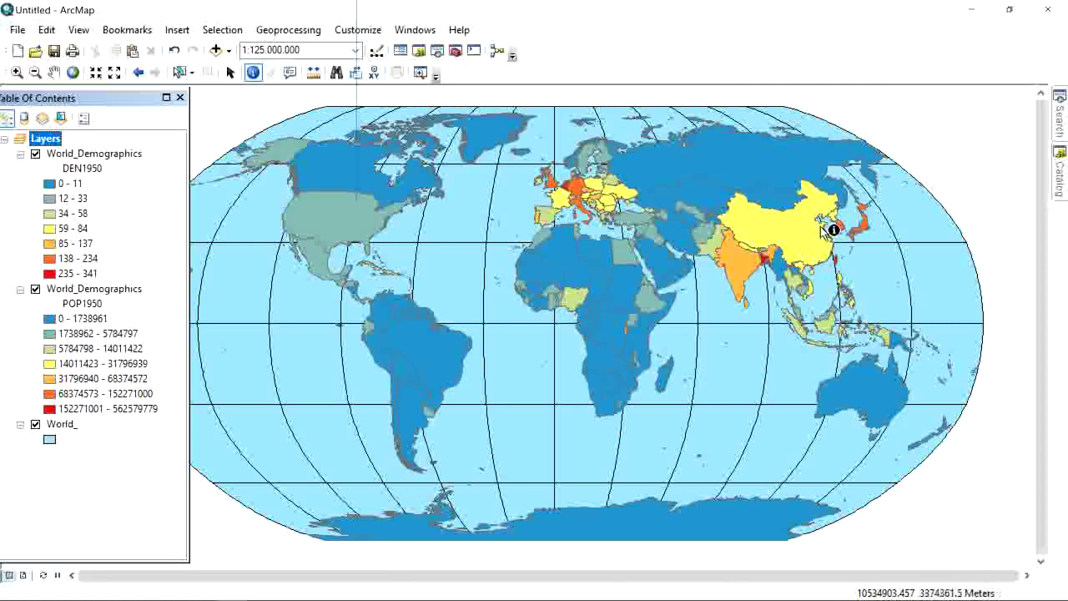
# Step: Examine the 1950 population density pattern across Asia, Europe, Africa and the rest of the world at different map scales
pyautogui.scroll(2, 678, 226)
pyautogui.scroll(-3, 692, 227)
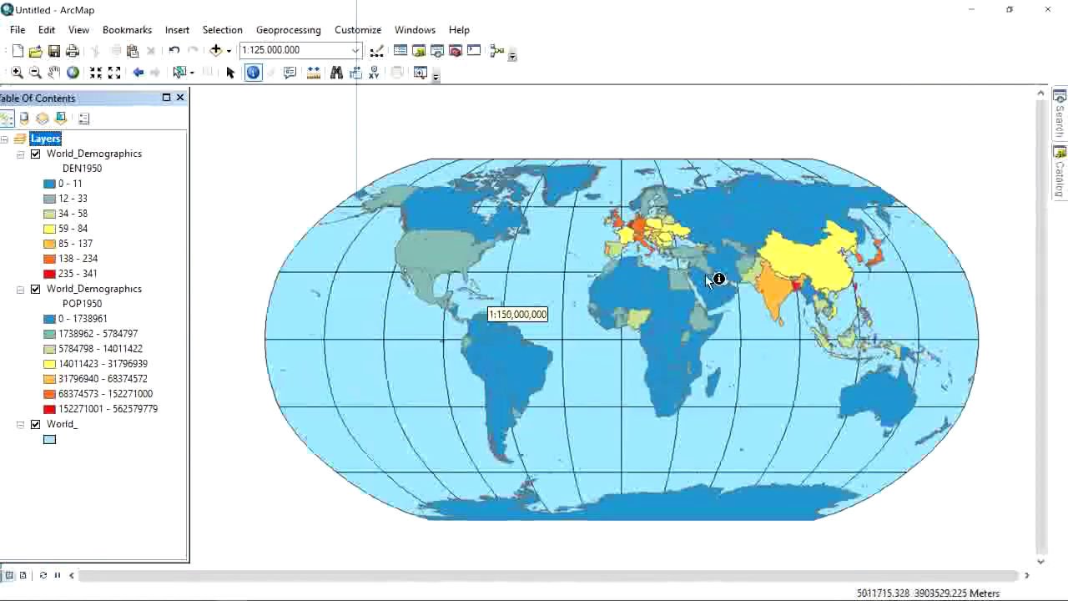
pyautogui.scroll(3, 705, 277)
pyautogui.moveTo(791, 277); pyautogui.dragTo(674, 327)
pyautogui.scroll(2, 674, 327)
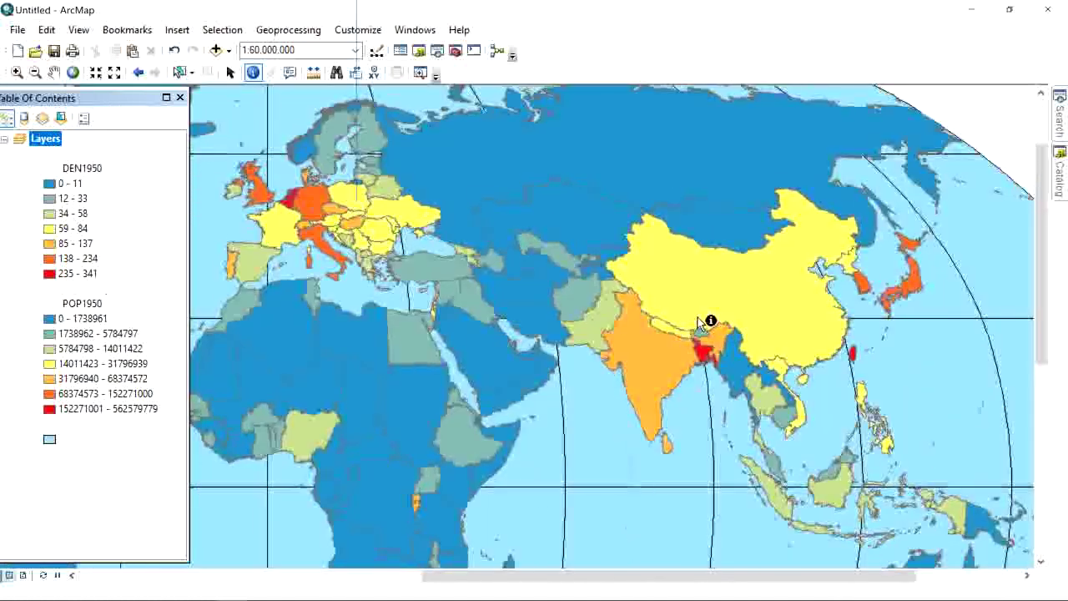
pyautogui.scroll(-2, 484, 309)
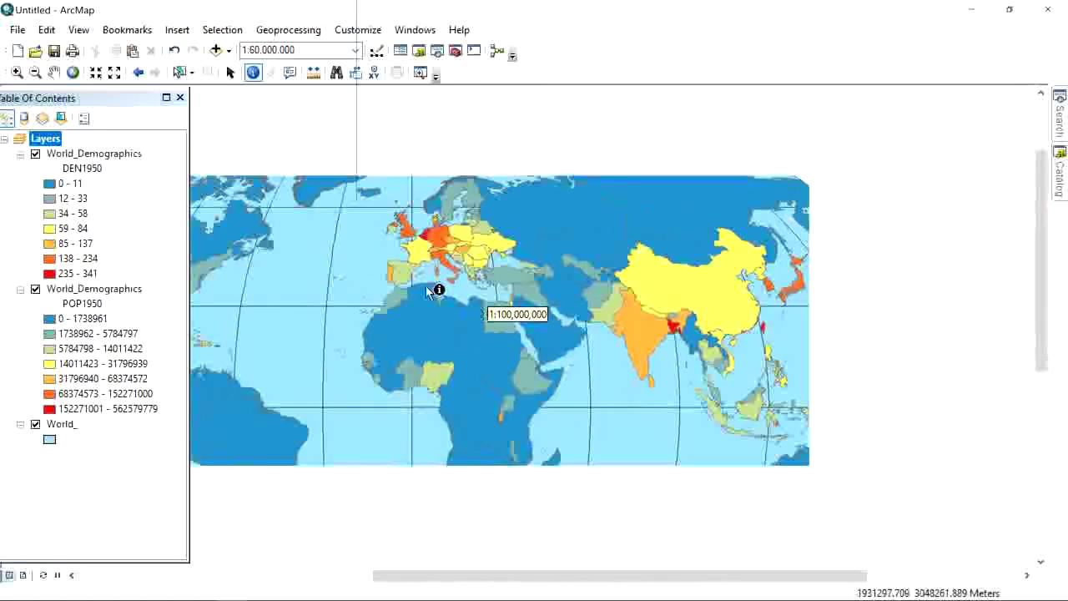
pyautogui.moveTo(398, 342); pyautogui.dragTo(540, 283)
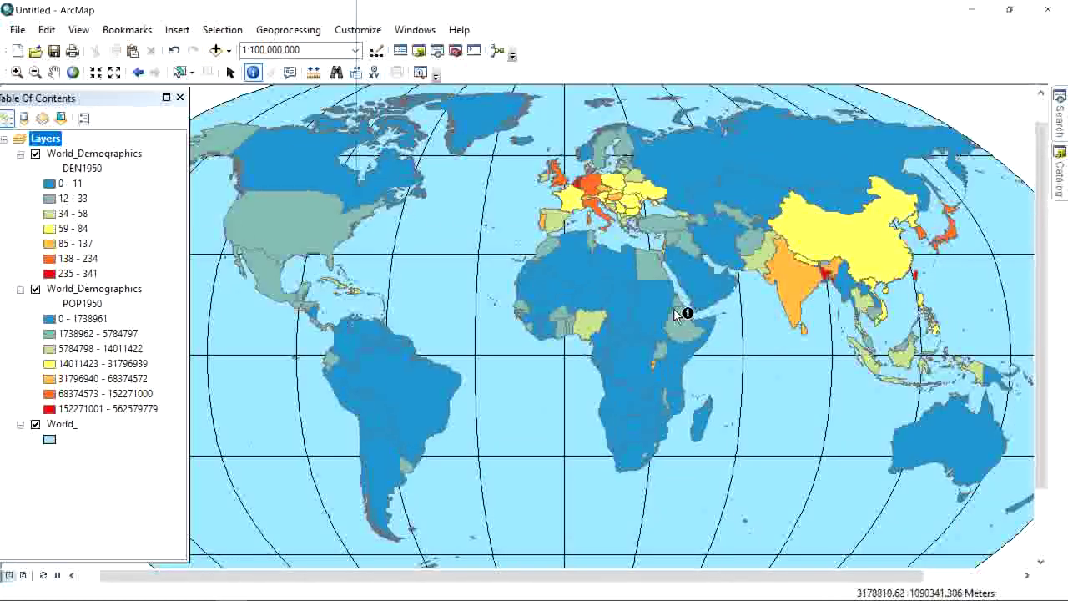
pyautogui.scroll(-1, 657, 291)
pyautogui.scroll(2, 658, 296)
pyautogui.scroll(-4, 480, 311)
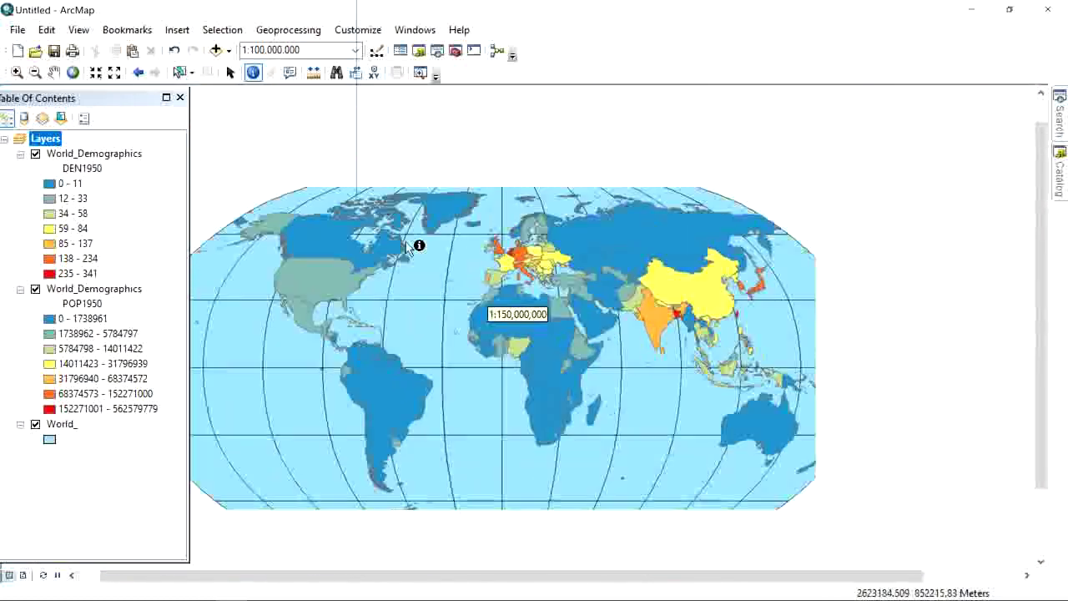
# Step: Open the attribute table of the DEN1950 World_Demographics layer and sort its records by DEN1950 in descending order
pyautogui.rightClick(105, 156)
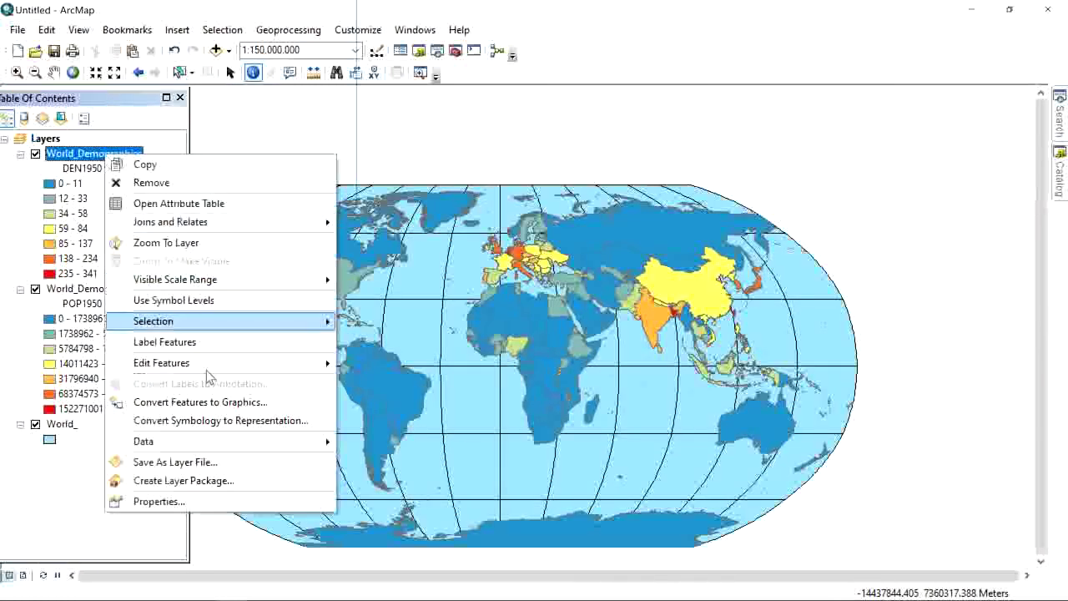
pyautogui.click(210, 203)
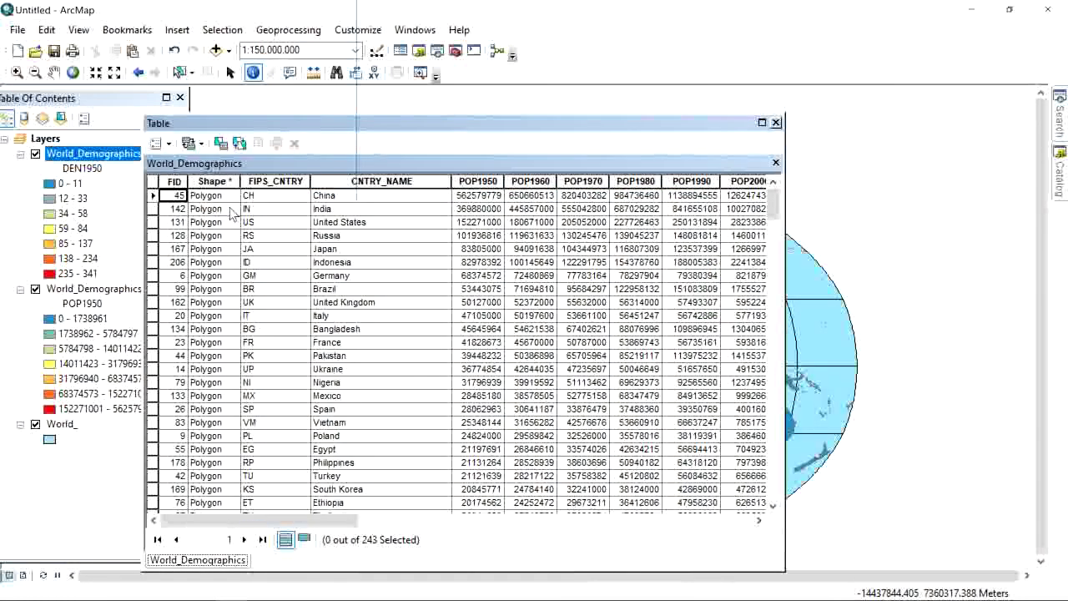
pyautogui.moveTo(340, 524); pyautogui.dragTo(725, 521)
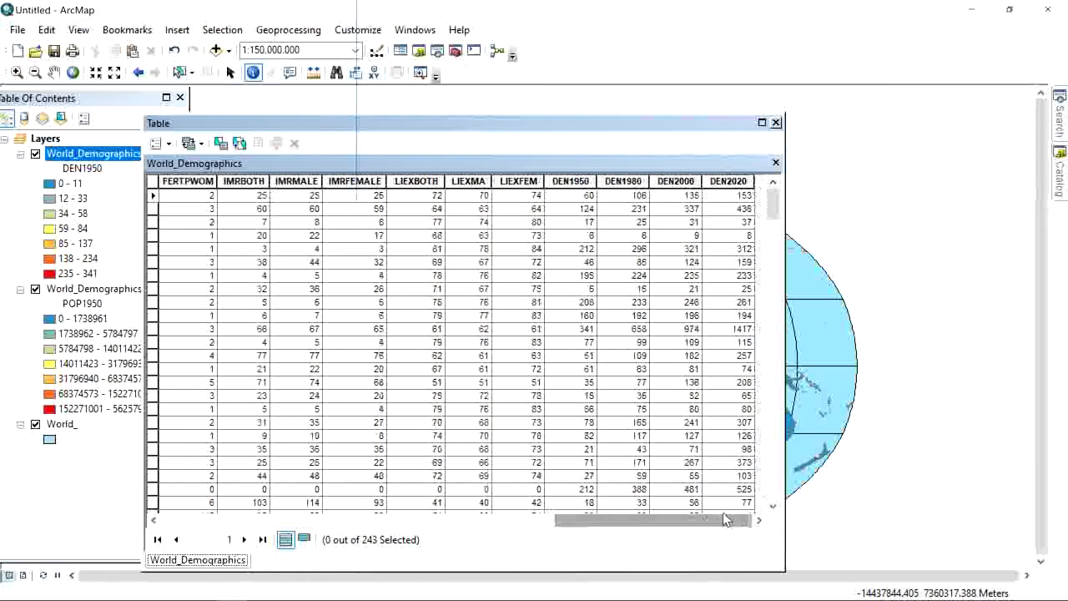
pyautogui.click(567, 182)
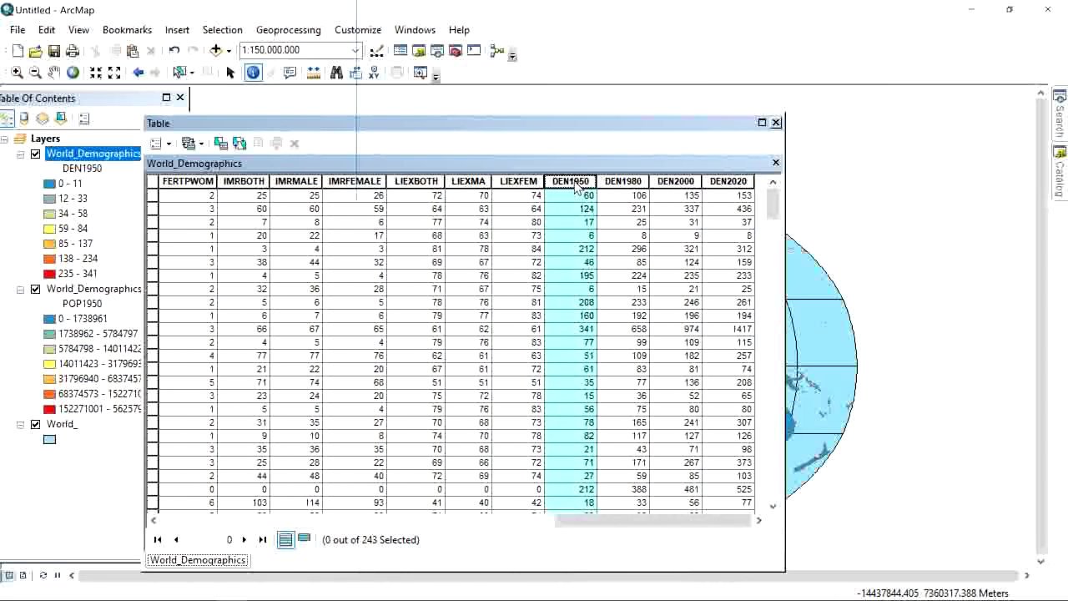
pyautogui.rightClick(576, 187)
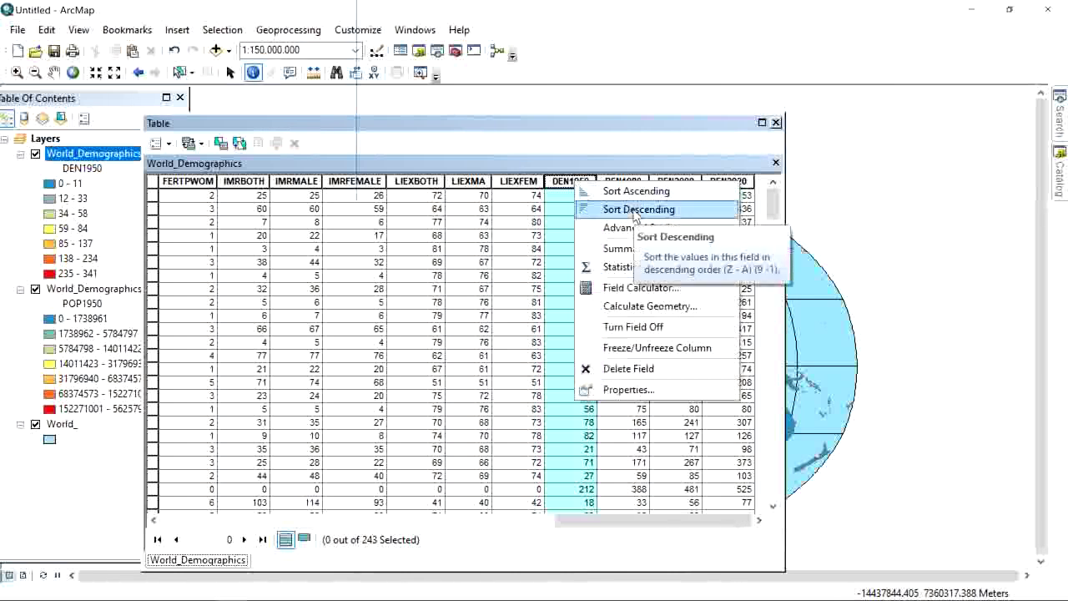
pyautogui.click(637, 211)
# Step: Check which countries have the highest 1950 density in the sorted table, and close the table
pyautogui.moveTo(645, 518); pyautogui.dragTo(247, 501)
pyautogui.click(350, 209)
pyautogui.click(348, 222)
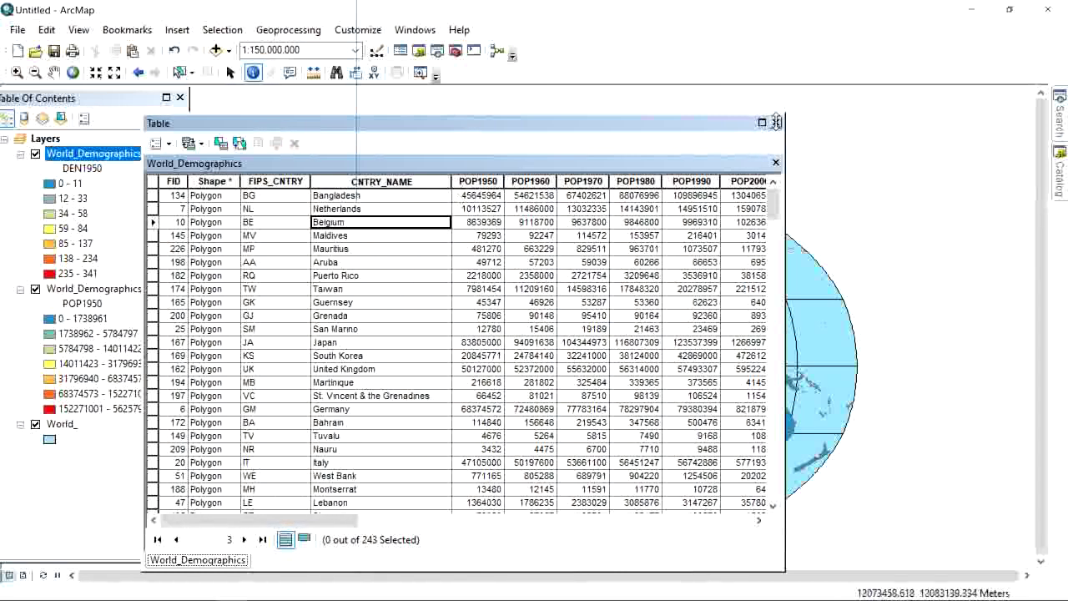
pyautogui.click(775, 123)
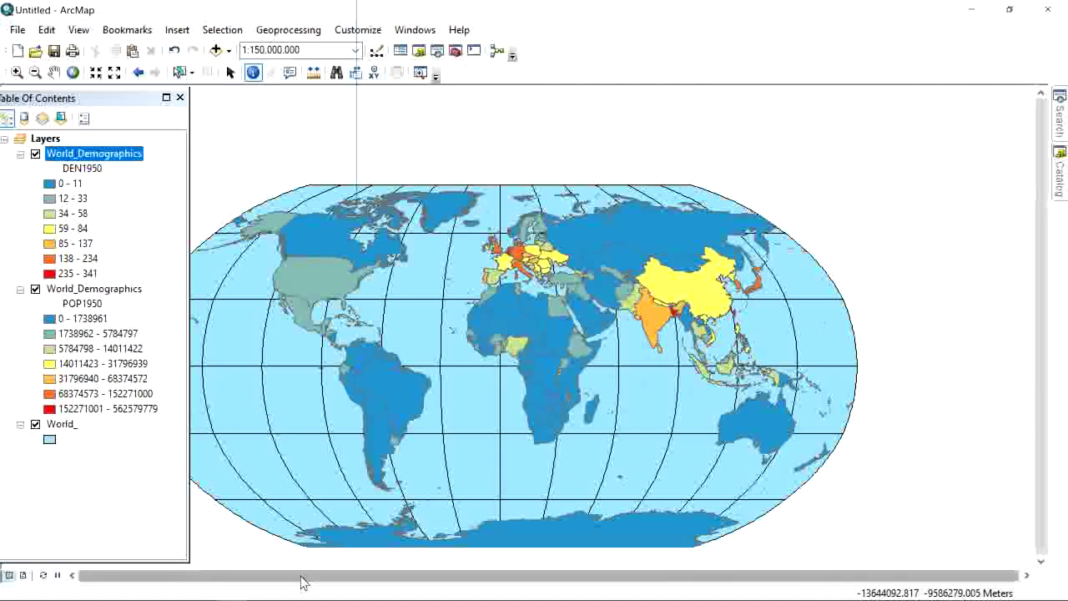
# Step: Rename the DEN1950 World_Demographics layer as Population Density (persons/ sq. km)
pyautogui.moveTo(342, 598)
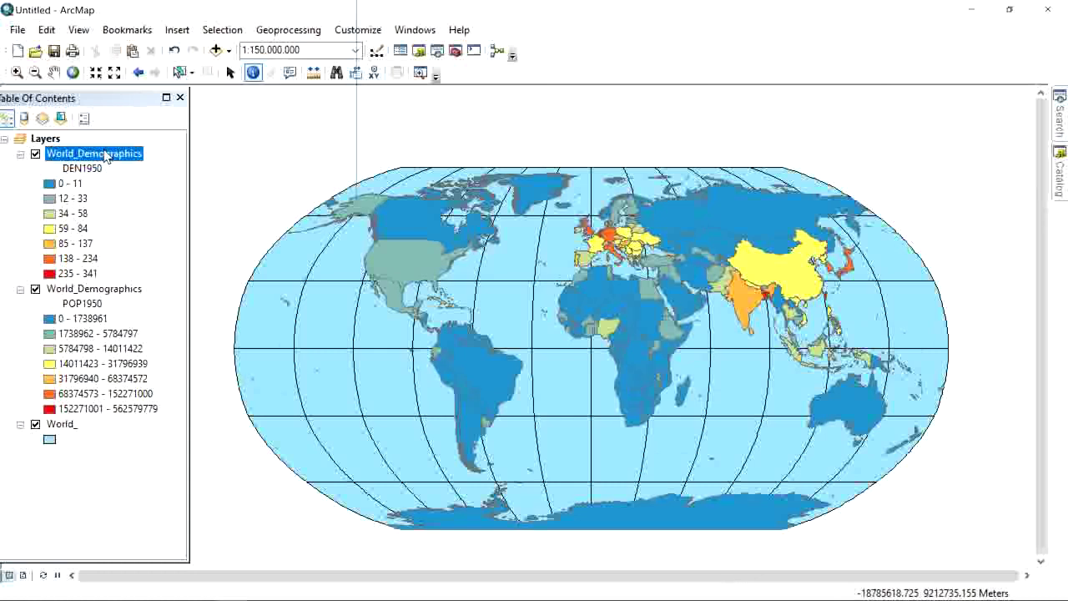
pyautogui.rightClick(109, 155)
pyautogui.click(111, 163)
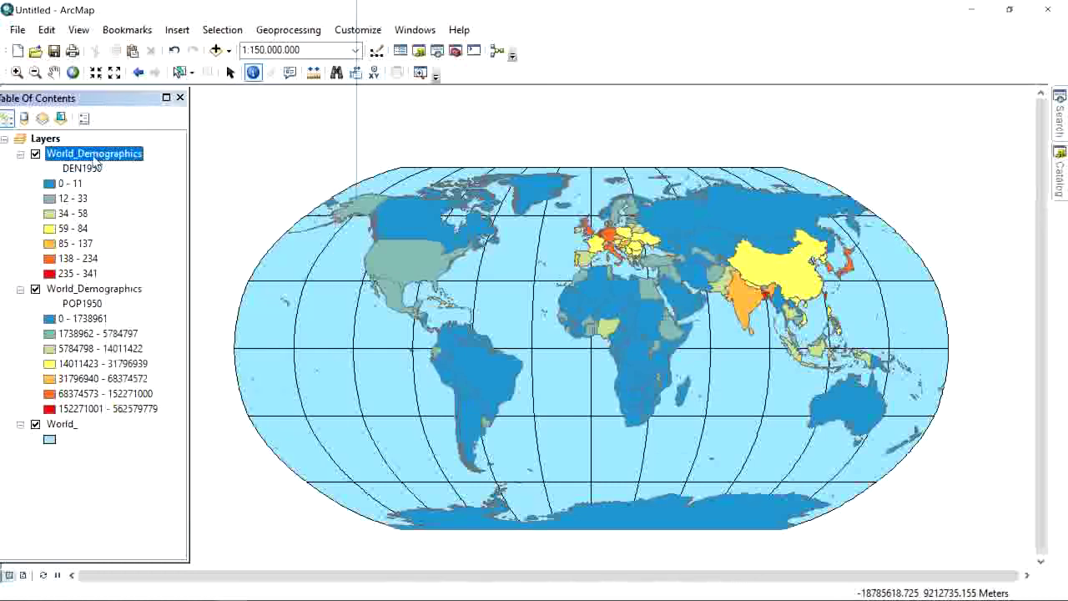
pyautogui.doubleClick(89, 154)
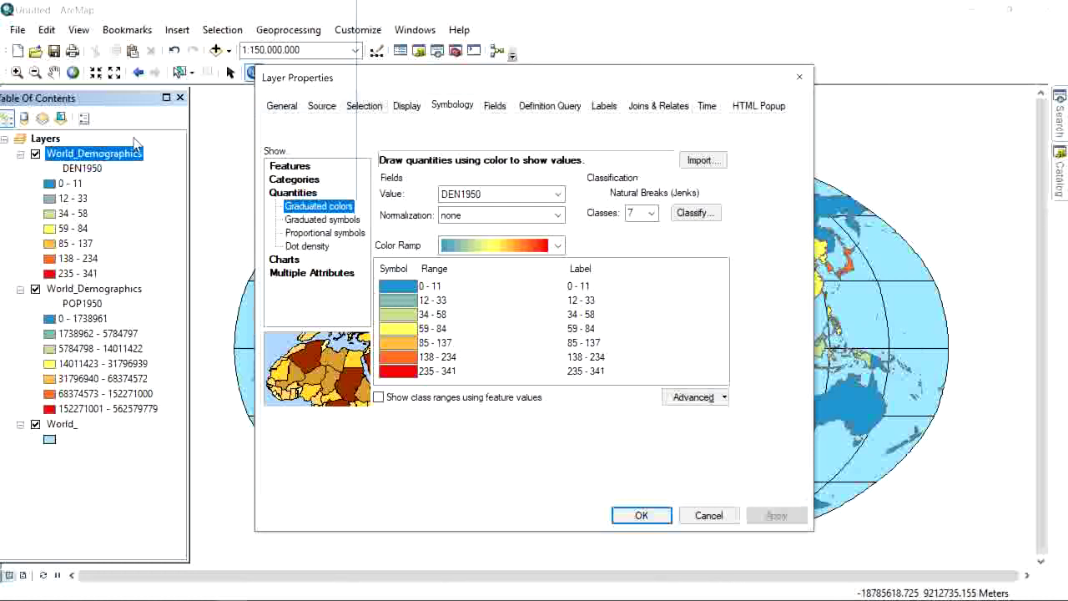
pyautogui.click(282, 106)
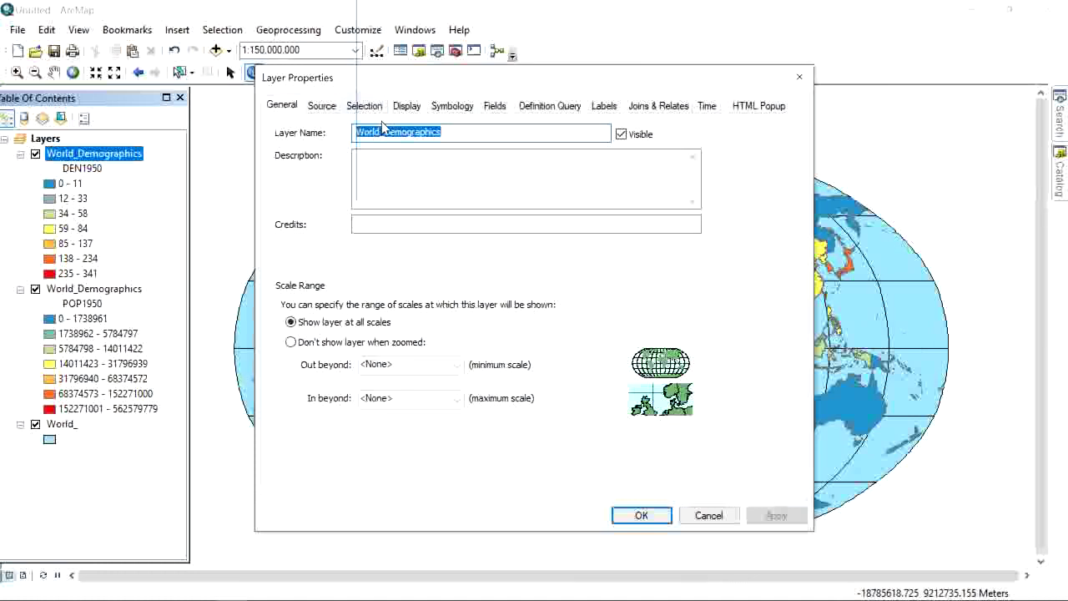
pyautogui.write('Po')
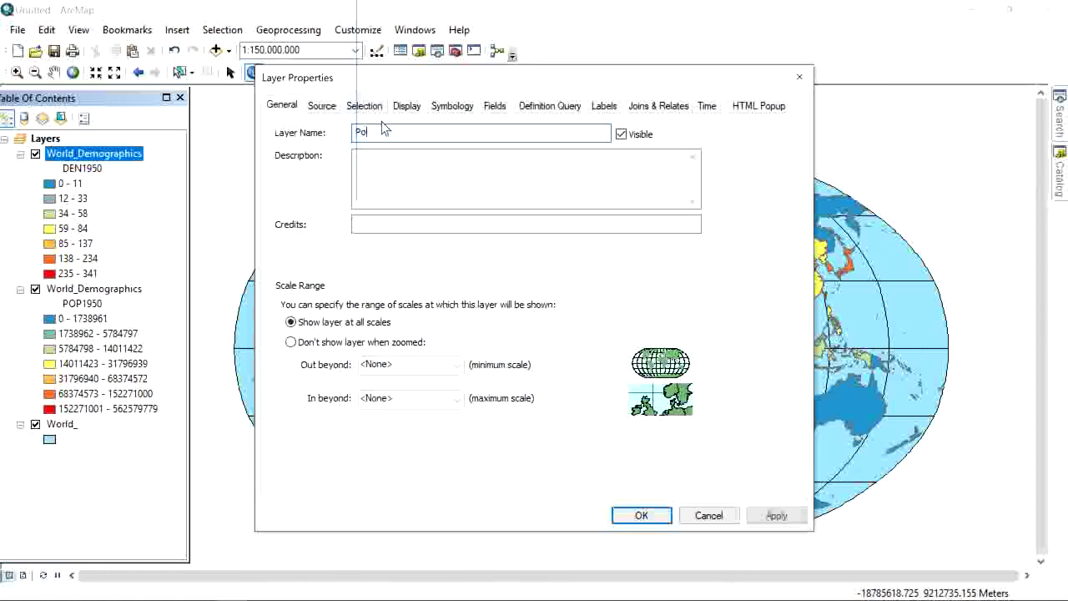
pyautogui.write('pulation Density (persons/ sq. km')
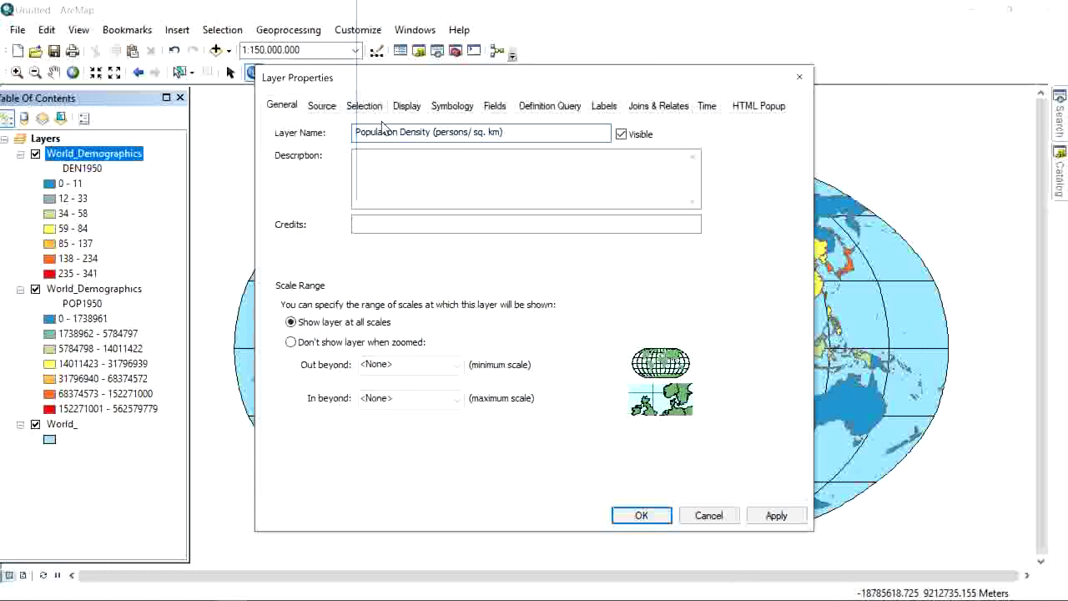
pyautogui.click(637, 513)
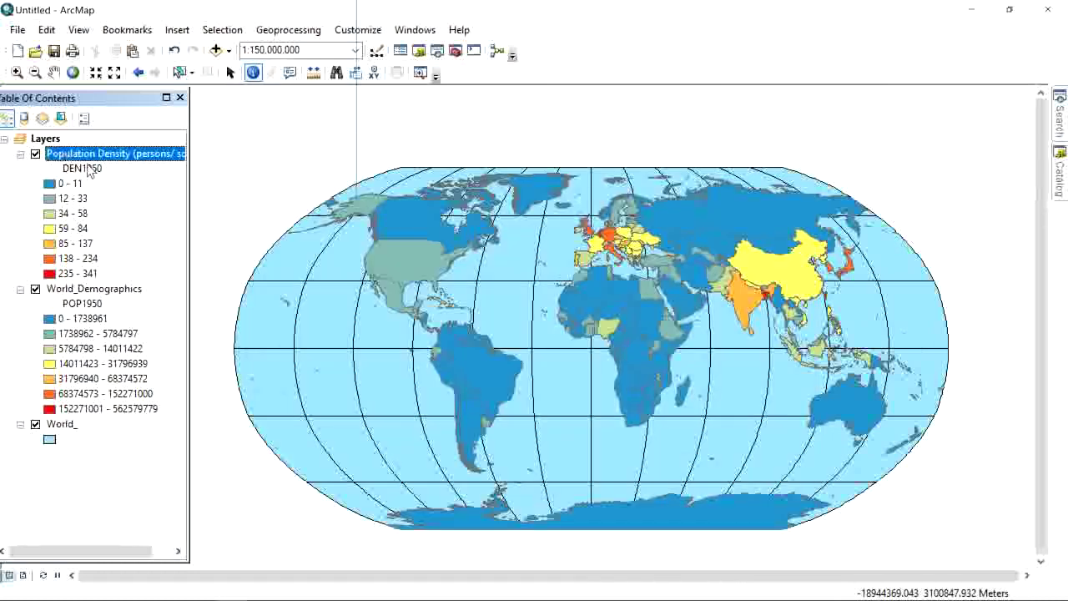
pyautogui.click(72, 291)
pyautogui.click(72, 291)
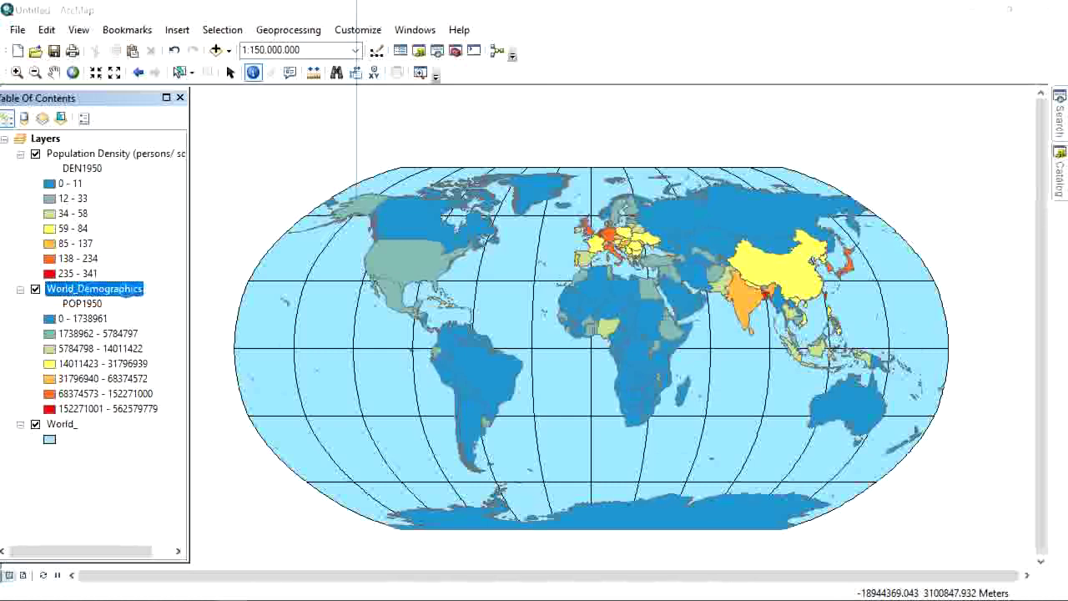
pyautogui.doubleClick(71, 291)
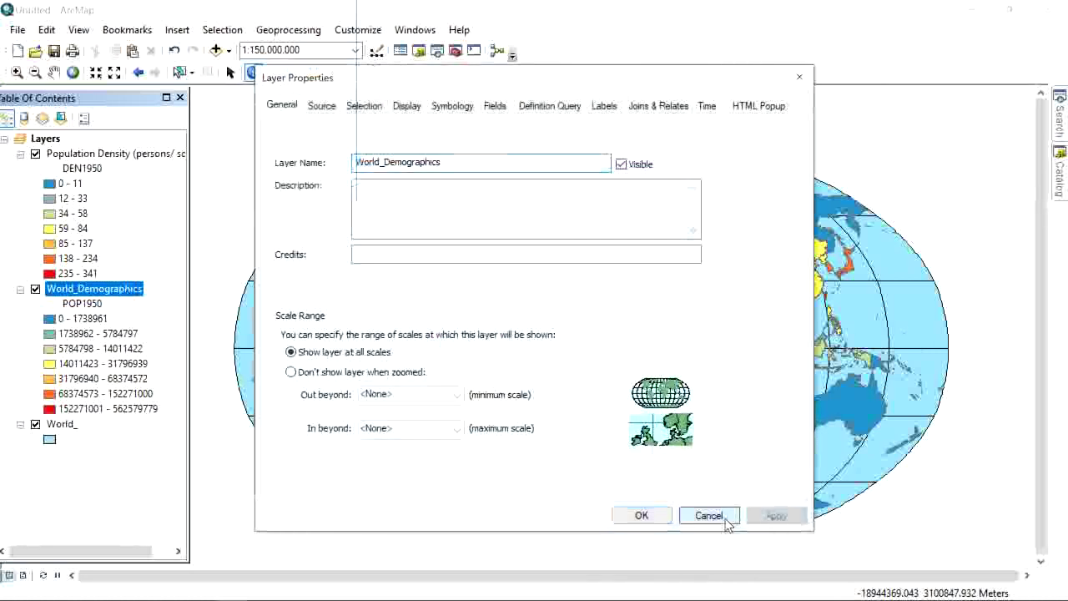
pyautogui.click(709, 516)
# Step: Rename the POP1950 World_Demographics layer as Country Population
pyautogui.click(121, 289)
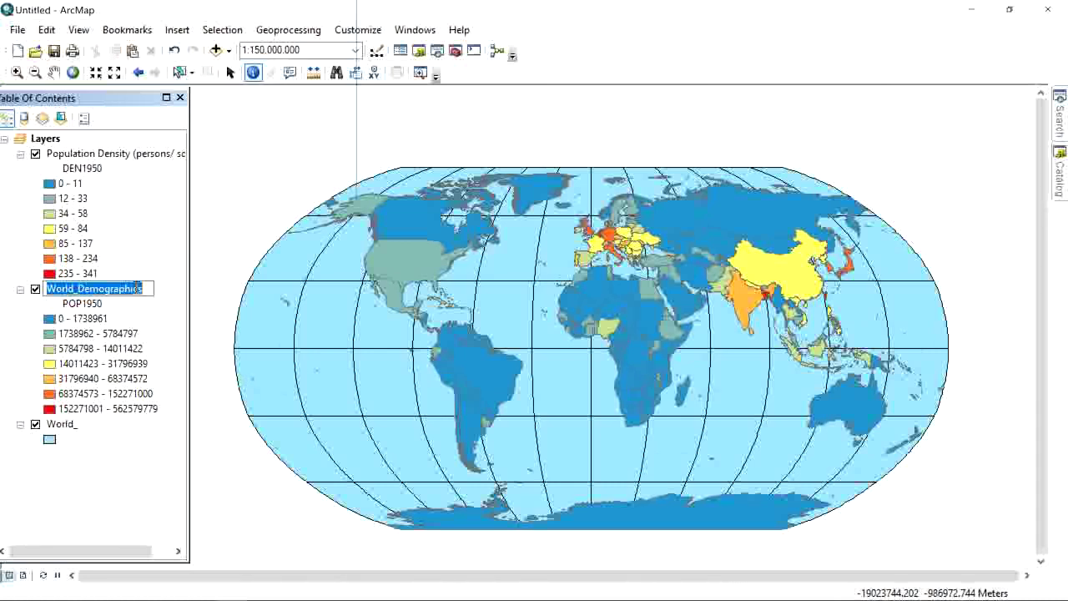
pyautogui.write('Country p')
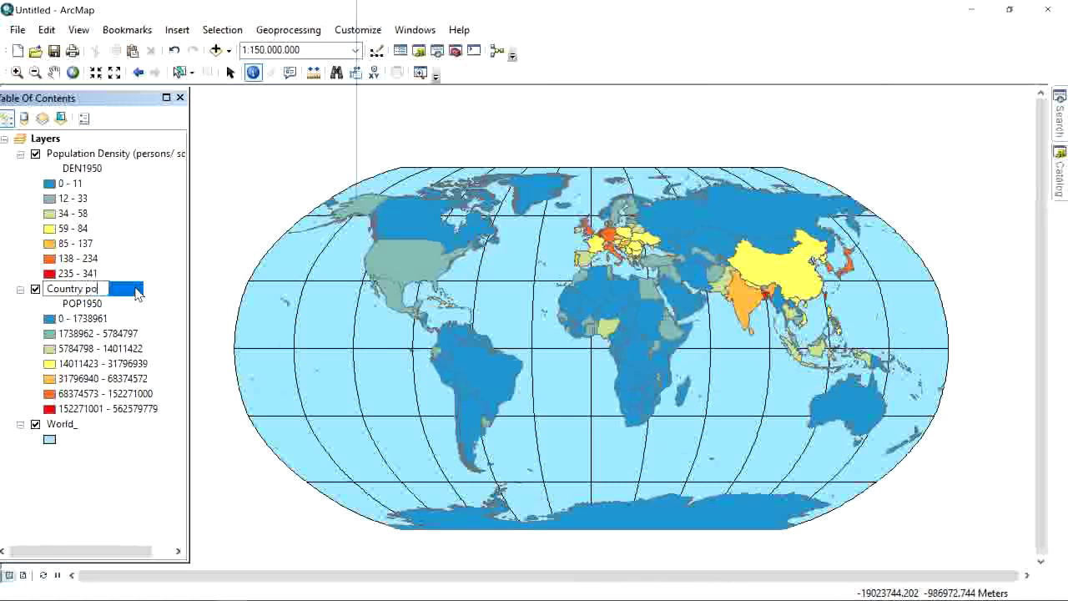
pyautogui.press('BackSpace')
pyautogui.write('Popula')
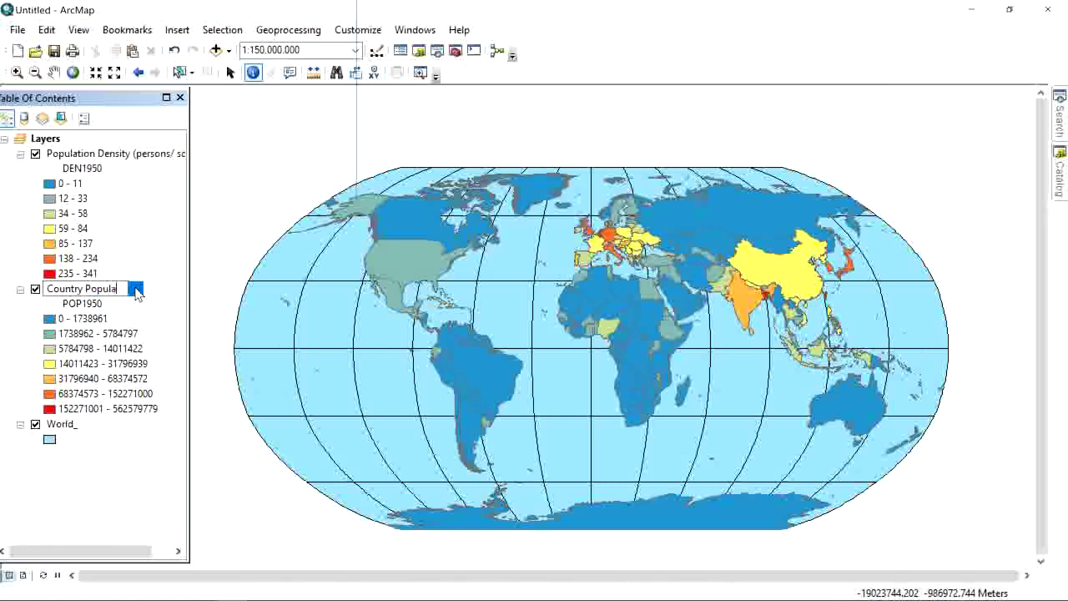
pyautogui.write('tion')
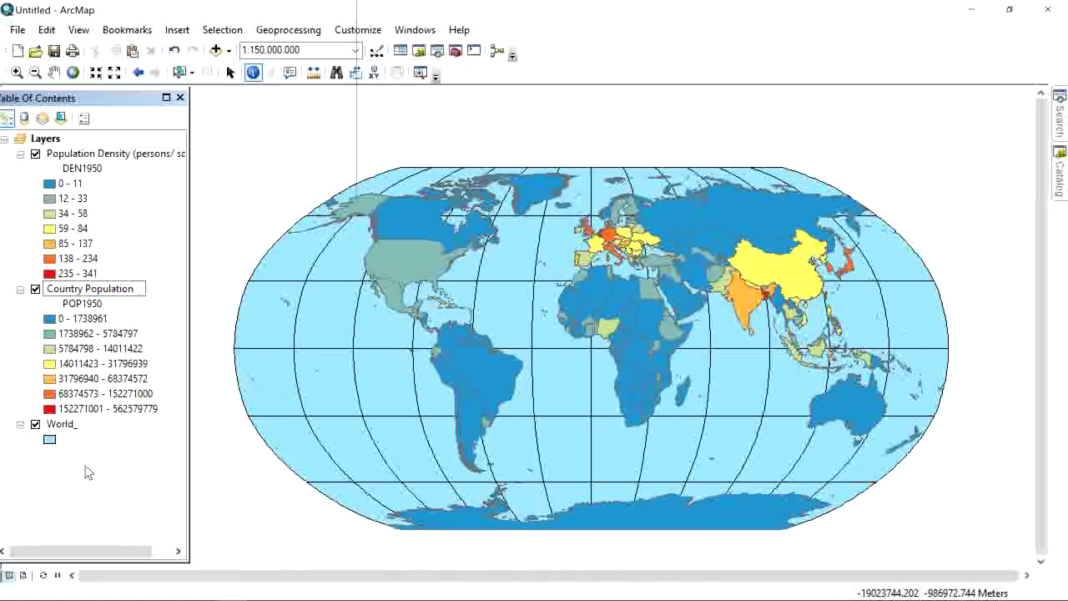
pyautogui.press('Return')
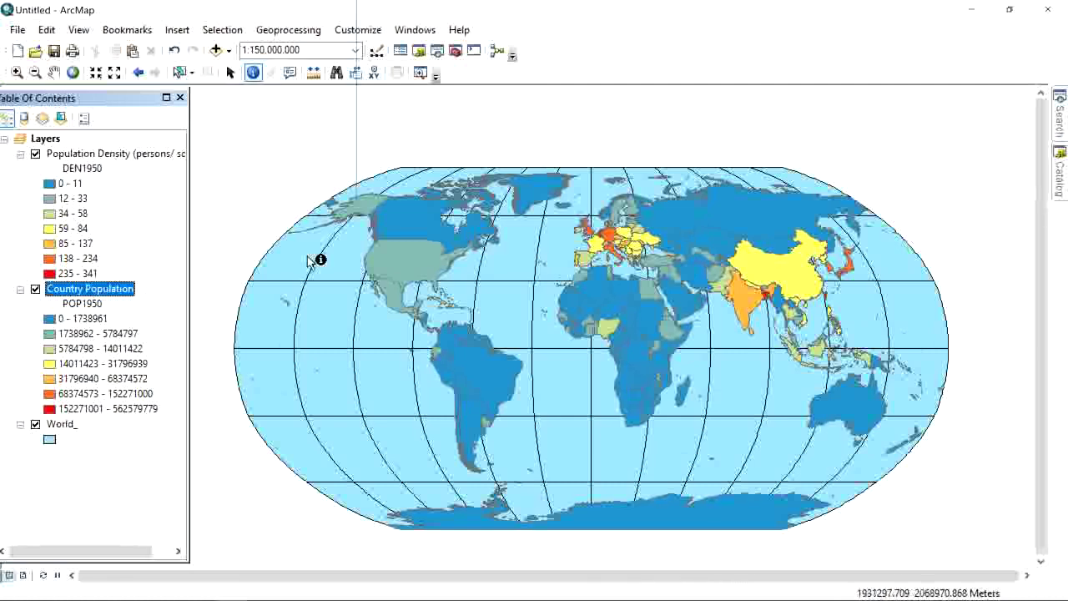
# Step: Copy the Country Population layer and paste the duplicate into the map
pyautogui.click(100, 157)
pyautogui.click(83, 289)
pyautogui.rightClick(86, 293)
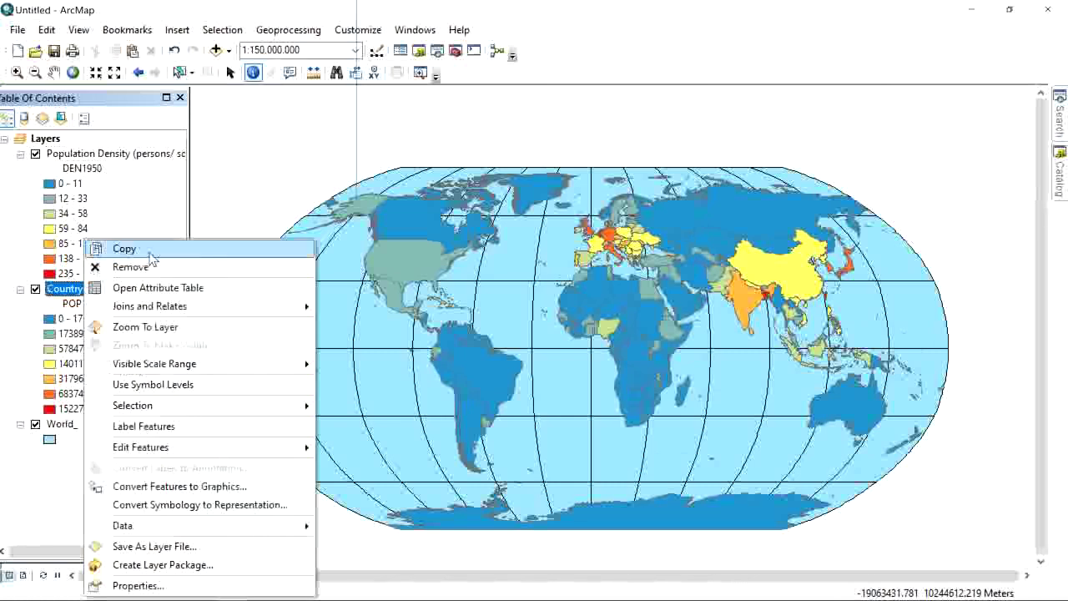
pyautogui.click(148, 247)
pyautogui.click(133, 51)
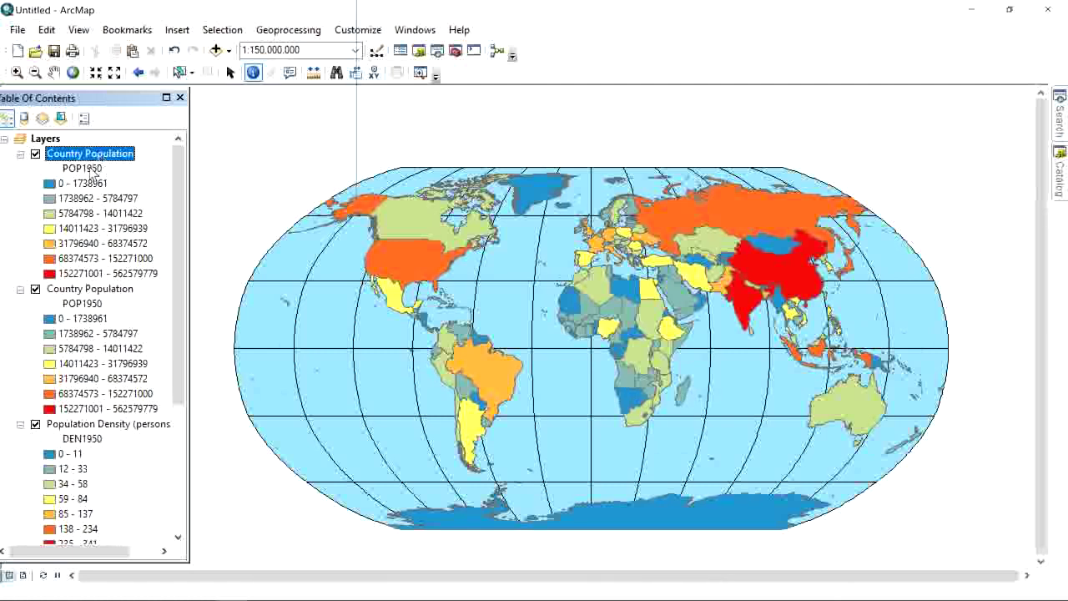
# Step: Symbolize the uppermost Country Population layer by the BRTHP000 field with graduated colors, keeping seven classes
pyautogui.doubleClick(93, 158)
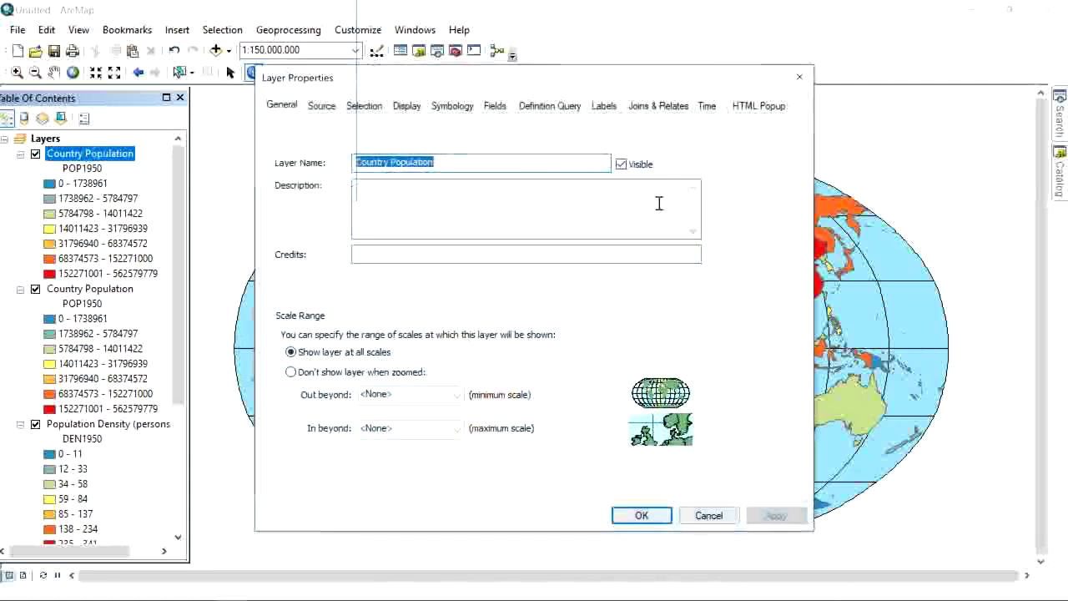
pyautogui.click(455, 108)
pyautogui.click(557, 165)
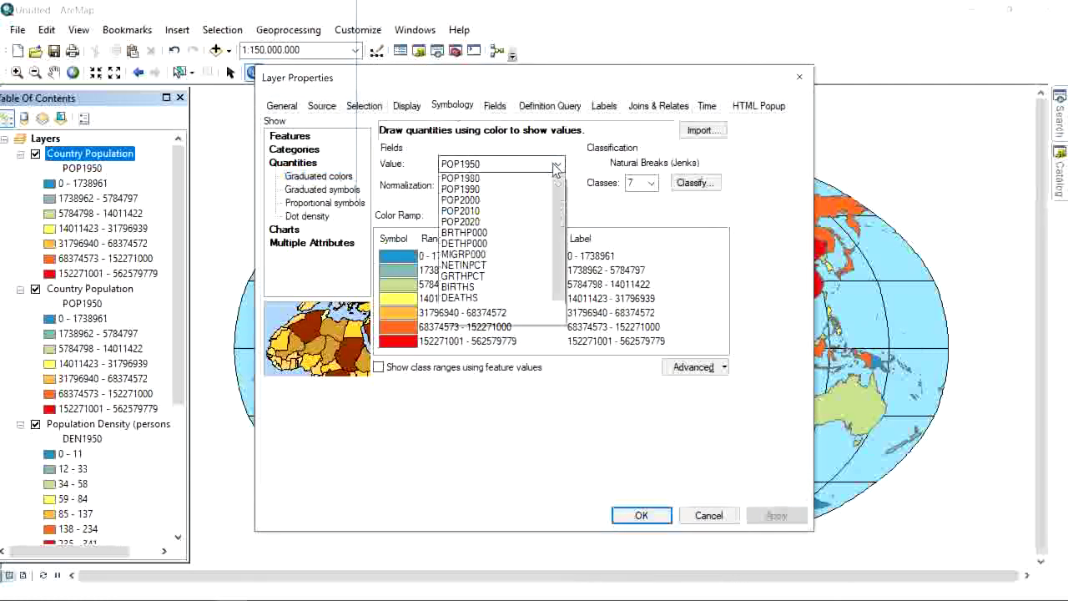
pyautogui.moveTo(557, 259); pyautogui.dragTo(559, 320)
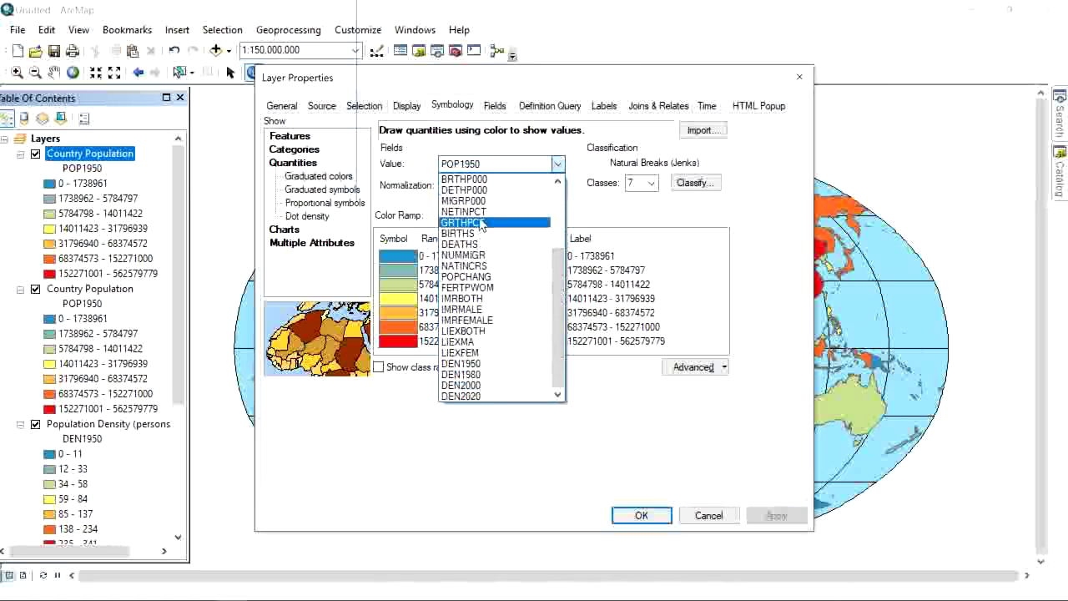
pyautogui.moveTo(558, 282); pyautogui.dragTo(545, 262)
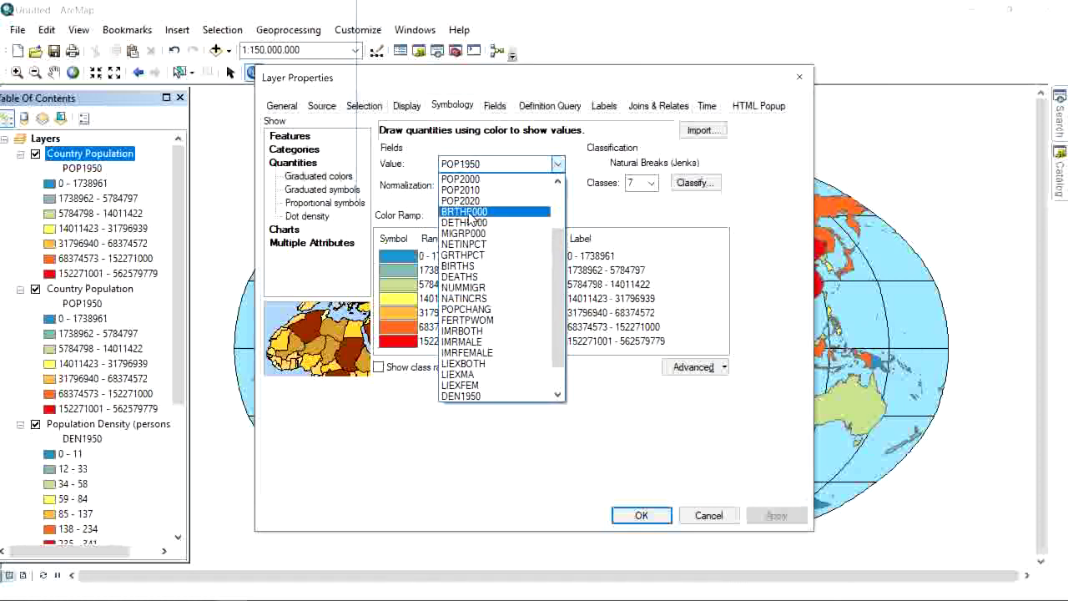
pyautogui.click(464, 213)
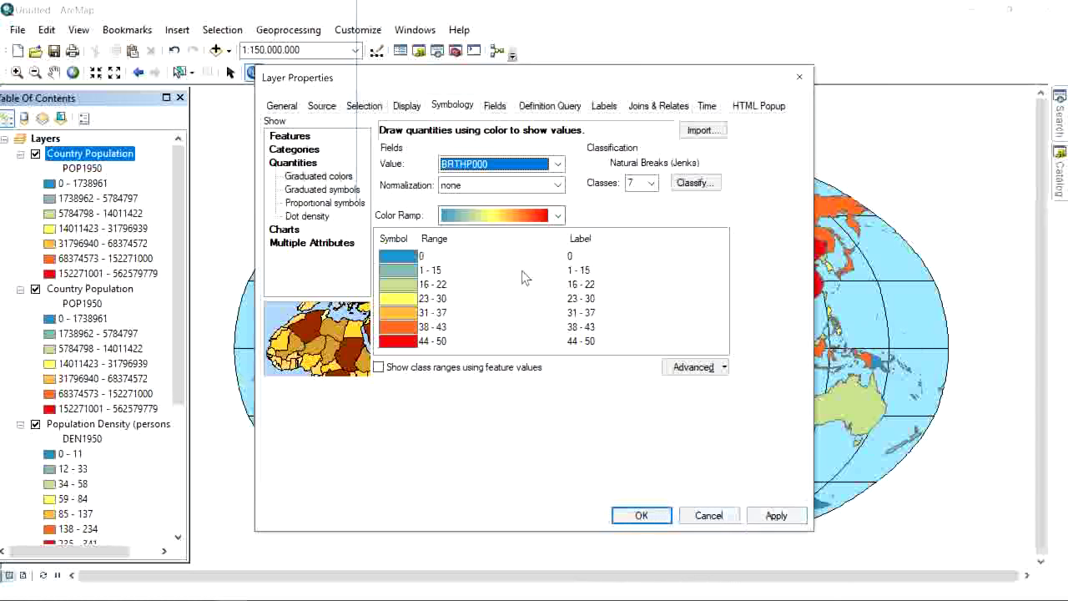
pyautogui.click(662, 517)
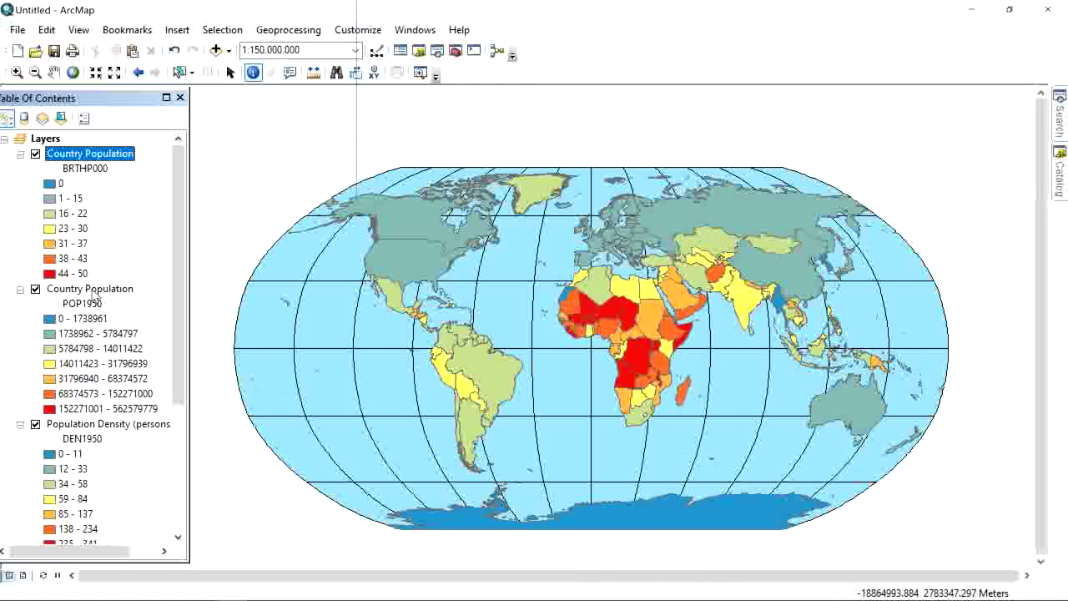
# Step: Rename the layer symbolized by BRTHP000 as Birth rate
pyautogui.doubleClick(97, 155)
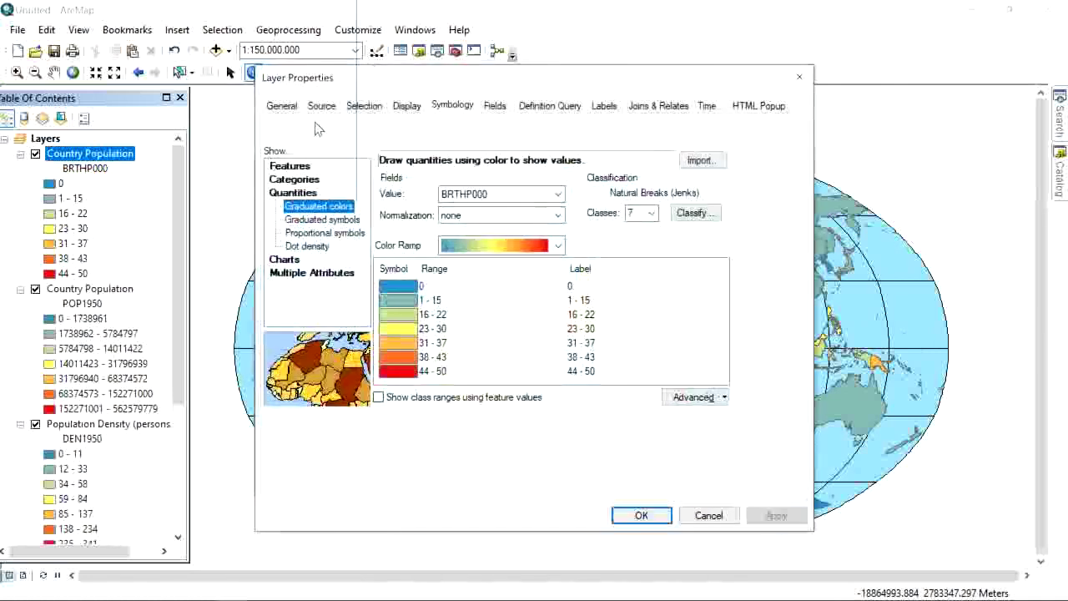
pyautogui.click(281, 106)
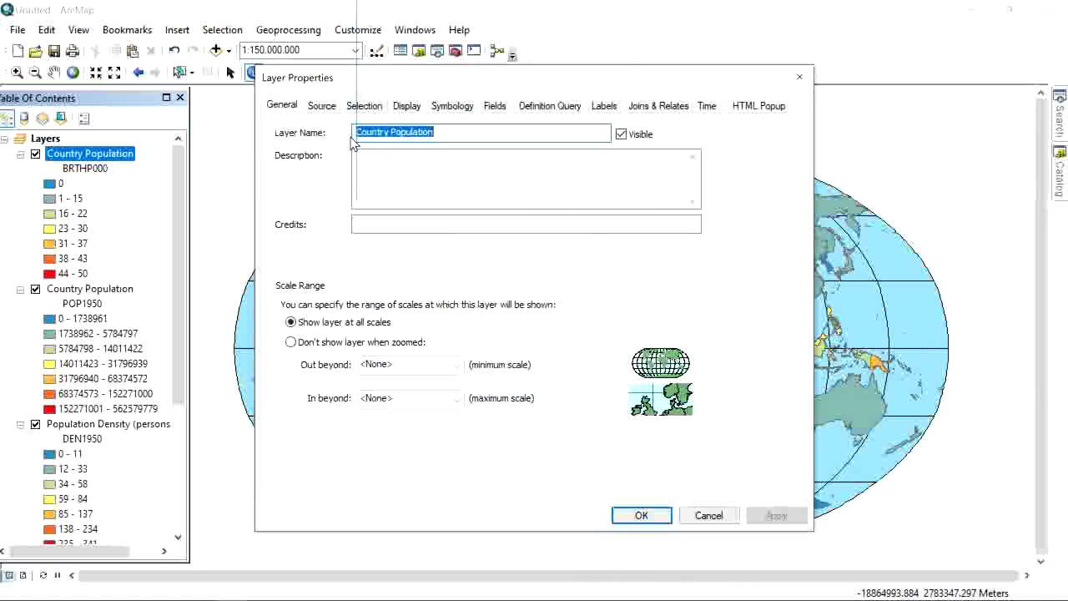
pyautogui.write('Birth rate')
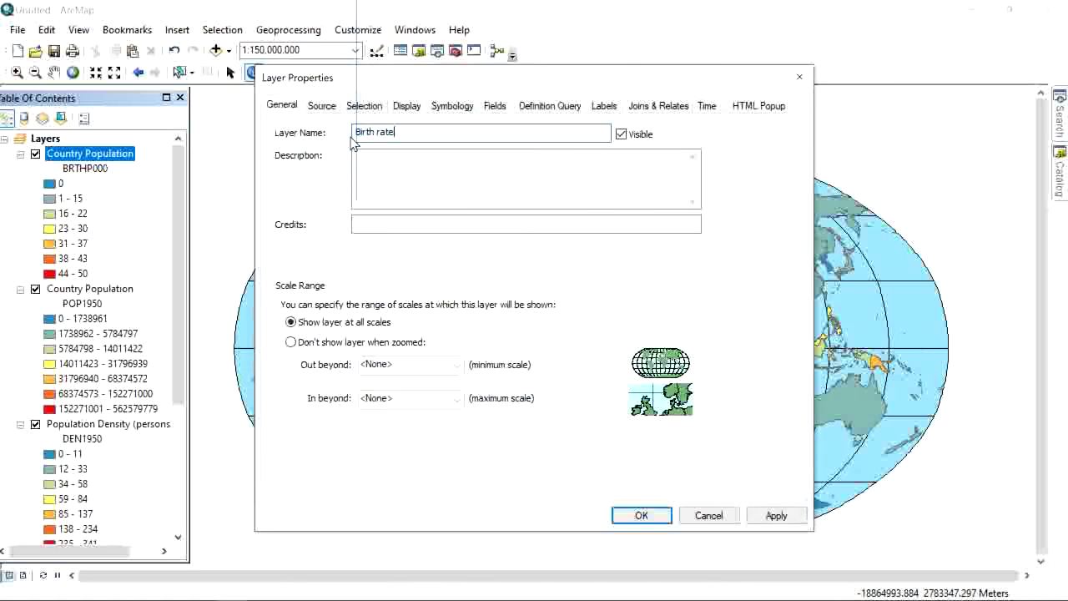
pyautogui.click(655, 514)
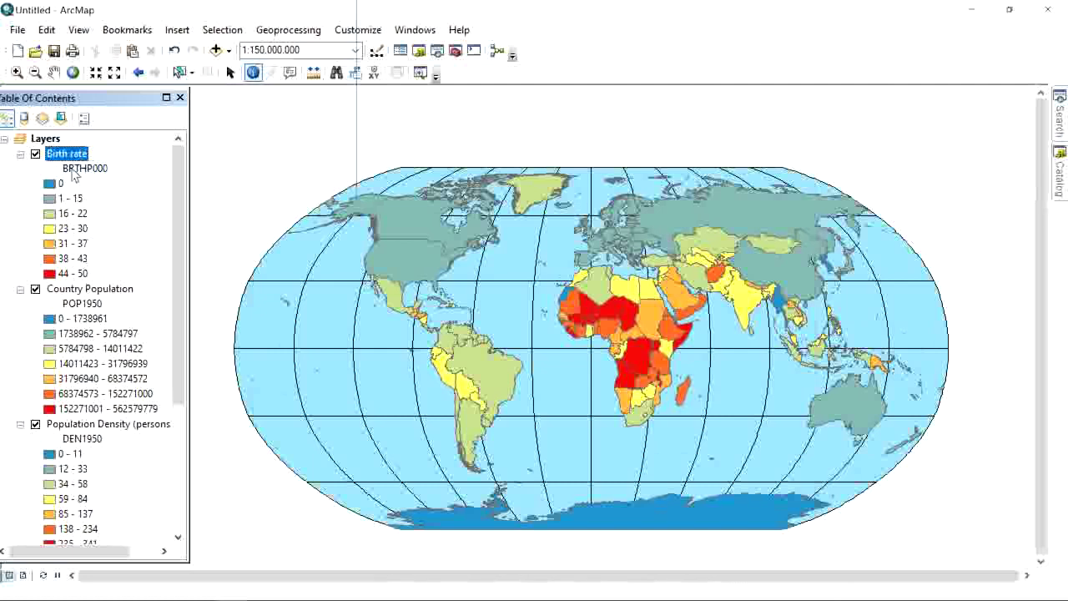
pyautogui.click(82, 171)
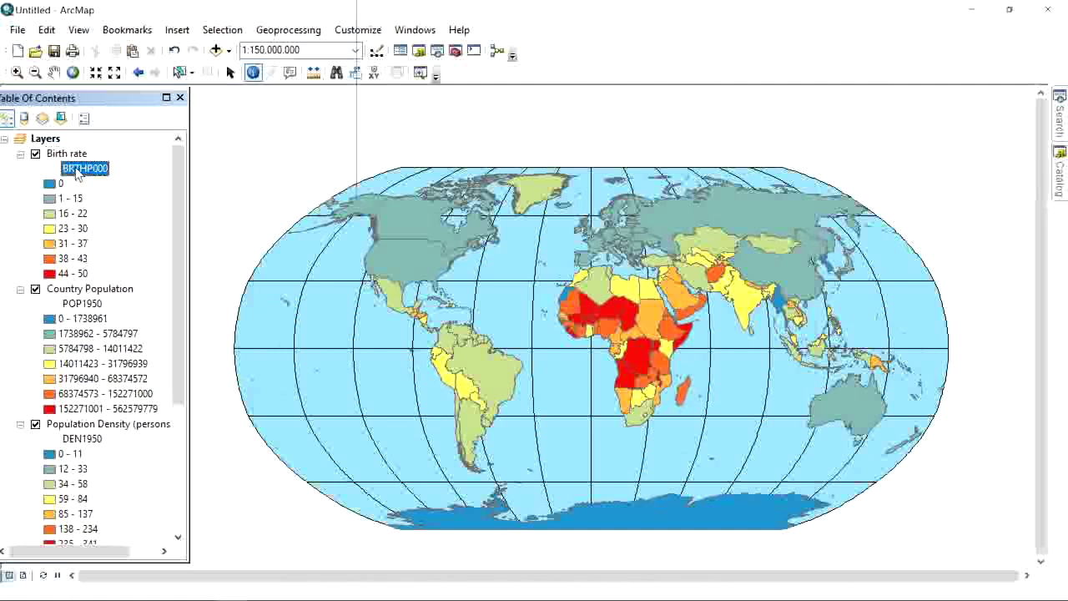
# Step: Rename the Country Population copy directly below Birth rate as Death rate, and symbolize it by the DETHP000 field
pyautogui.click(98, 290)
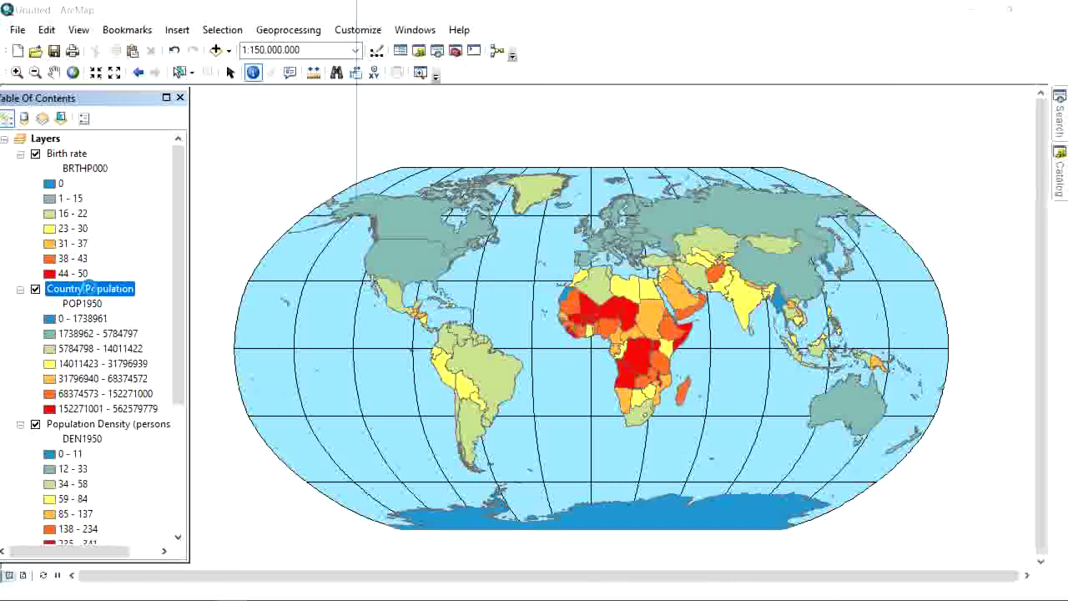
pyautogui.doubleClick(92, 288)
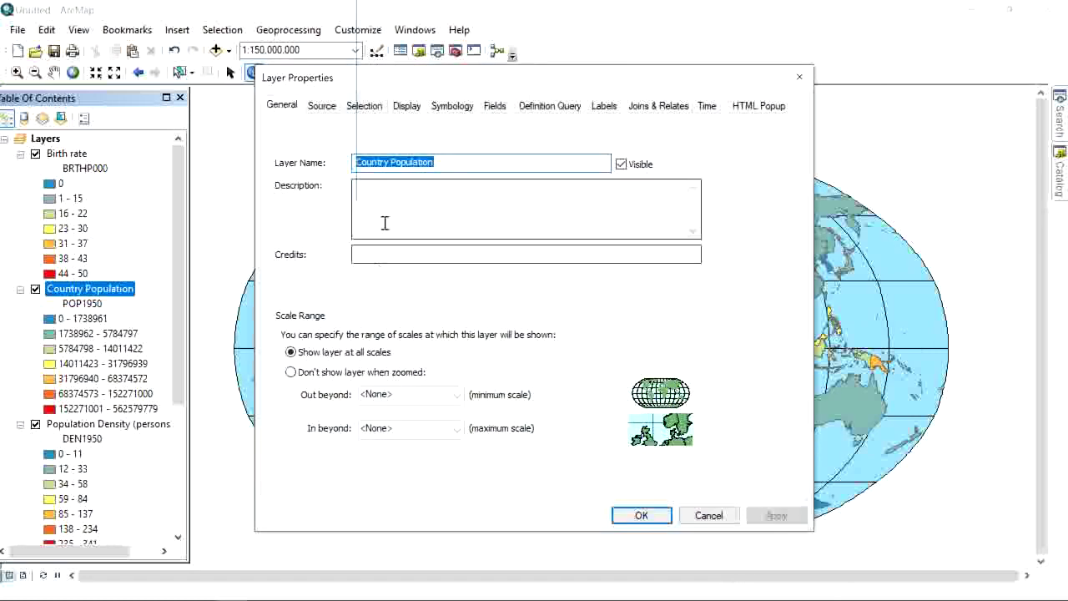
pyautogui.write('Death rate')
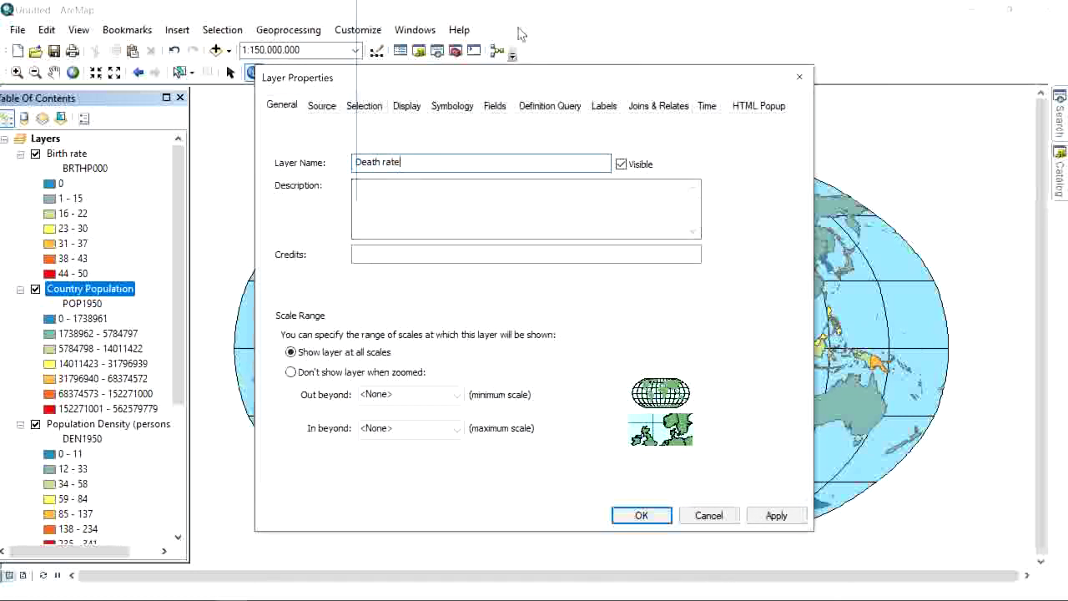
pyautogui.click(451, 106)
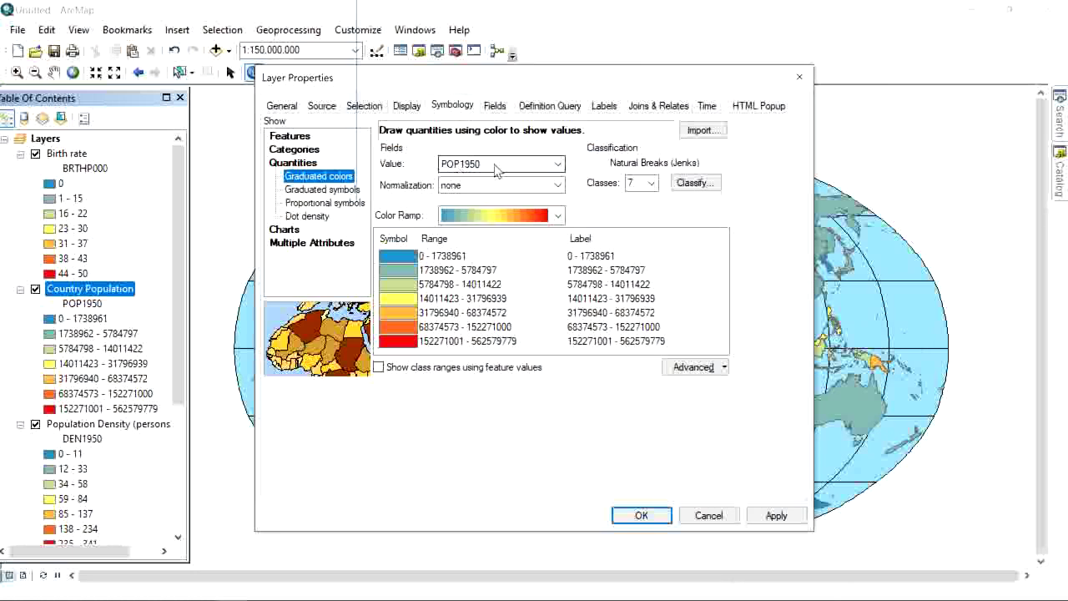
pyautogui.click(498, 165)
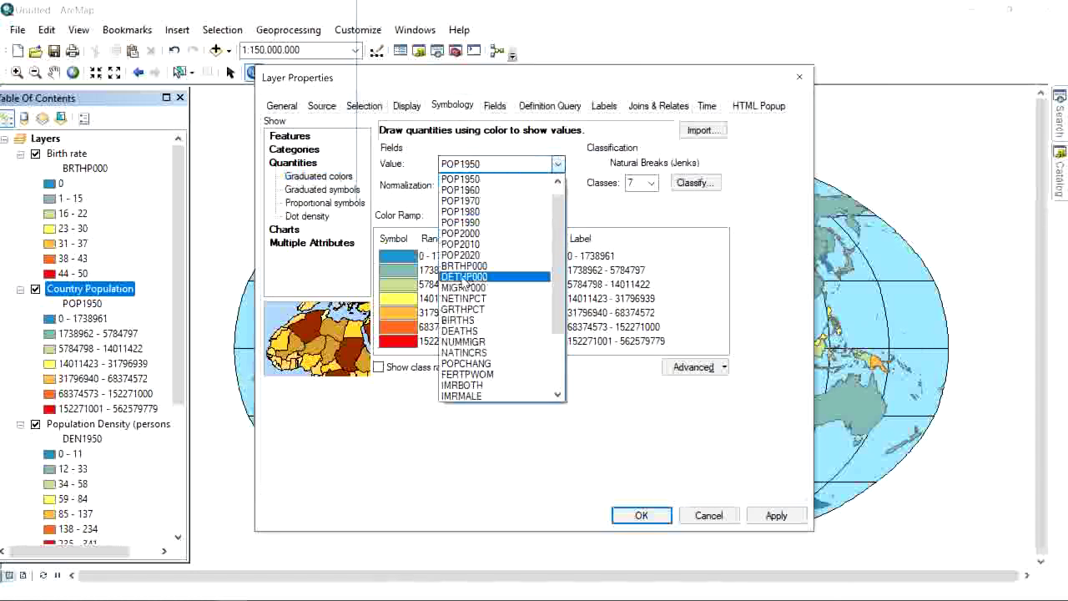
pyautogui.click(463, 278)
pyautogui.click(649, 515)
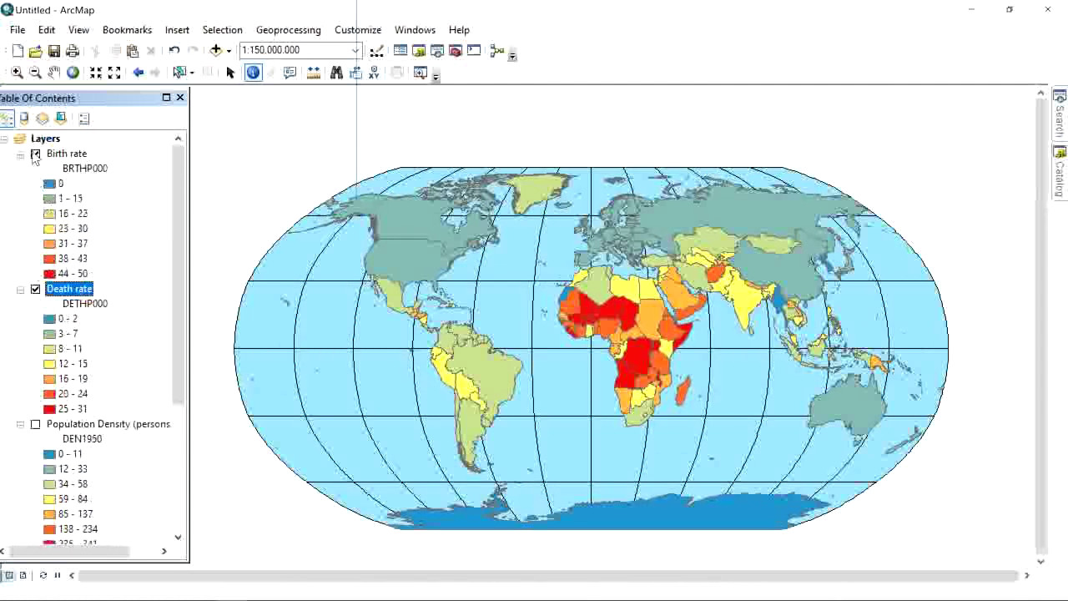
# Step: Move the Death rate layer above the Birth rate layer and turn off its visibility
pyautogui.click(78, 154)
pyautogui.moveTo(81, 294); pyautogui.dragTo(84, 146)
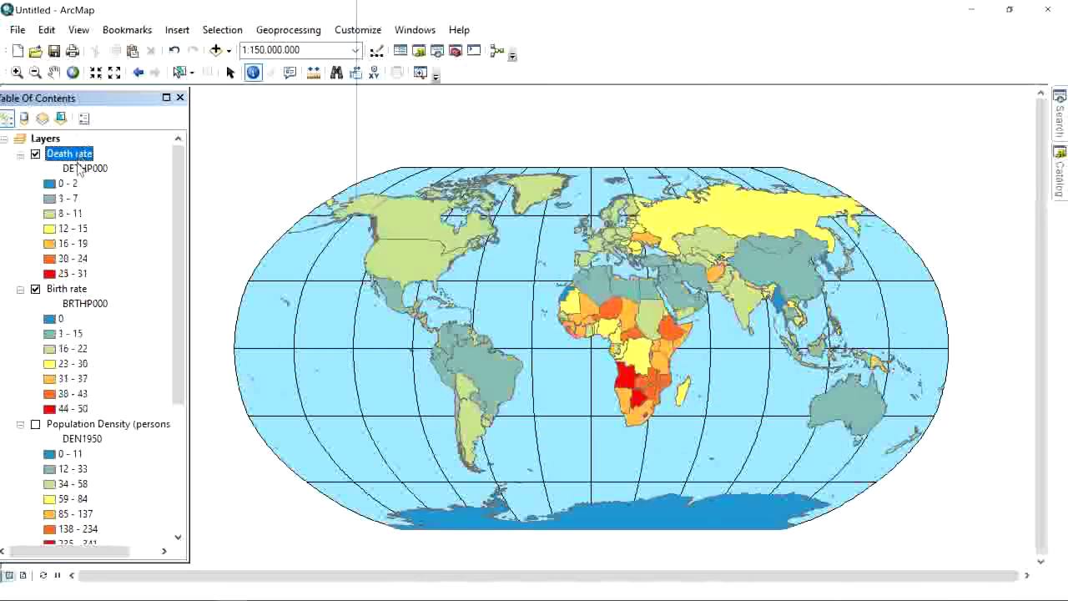
pyautogui.click(36, 154)
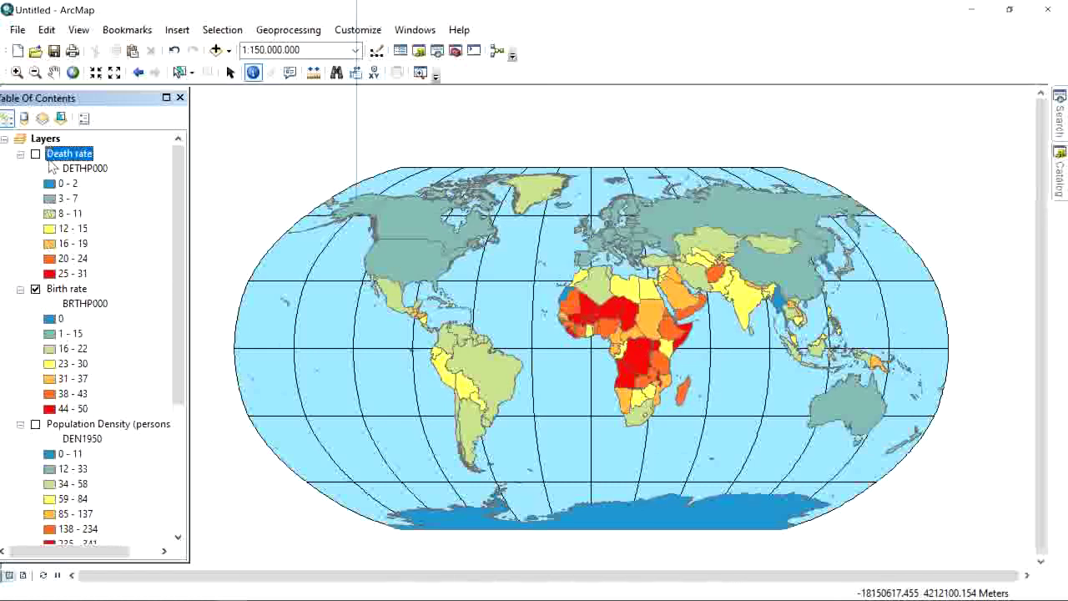
pyautogui.click(58, 292)
pyautogui.click(59, 155)
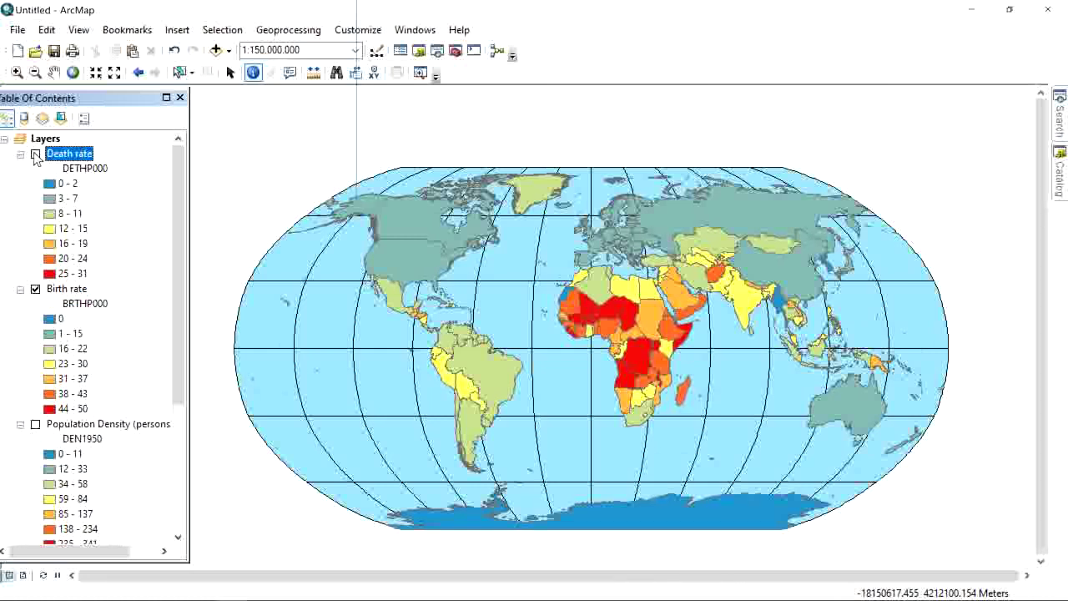
# Step: Toggle the Death rate layer on and off repeatedly to compare death rates with birth rates across the world's countries
pyautogui.click(35, 154)
pyautogui.click(35, 154)
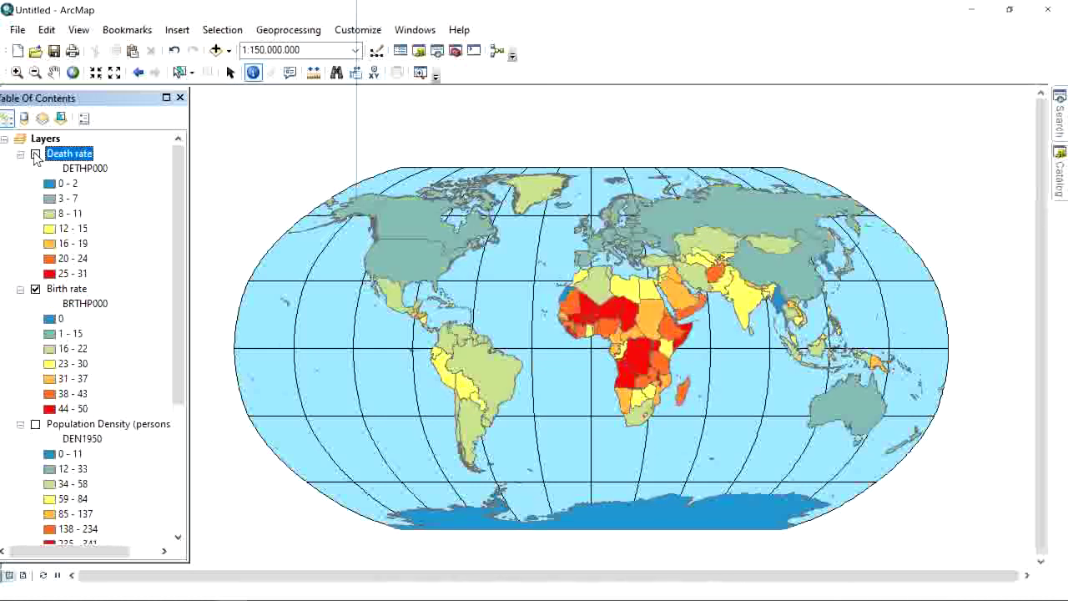
pyautogui.click(35, 155)
pyautogui.click(35, 155)
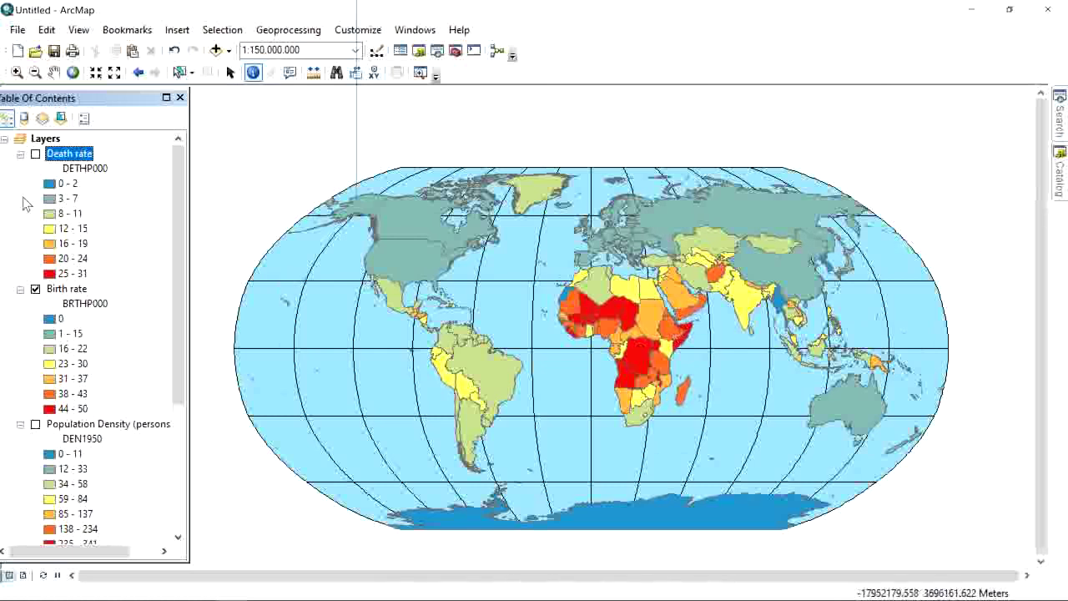
pyautogui.click(35, 154)
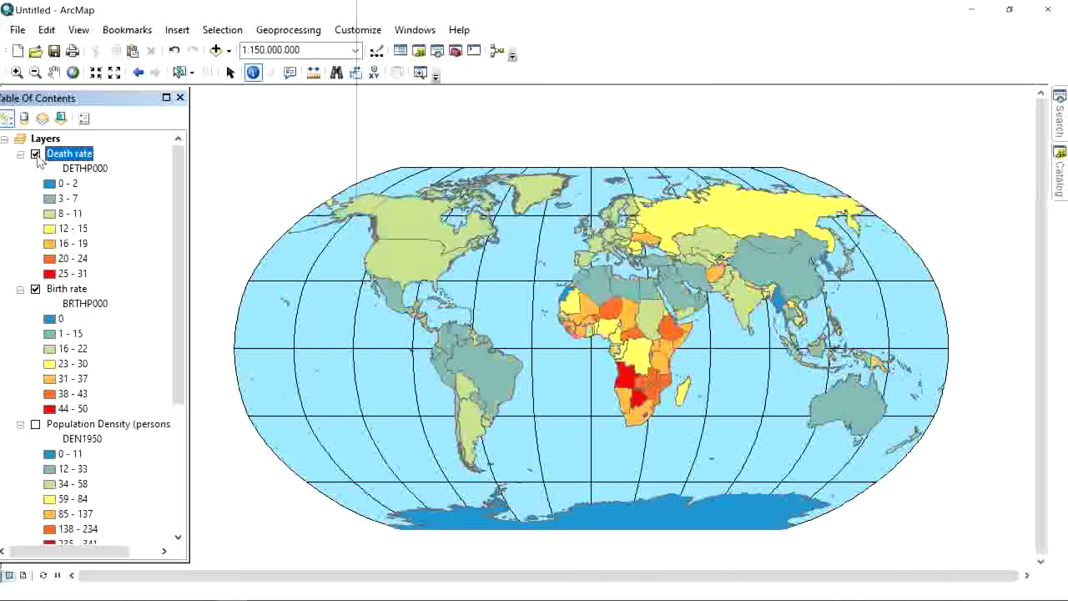
pyautogui.click(35, 154)
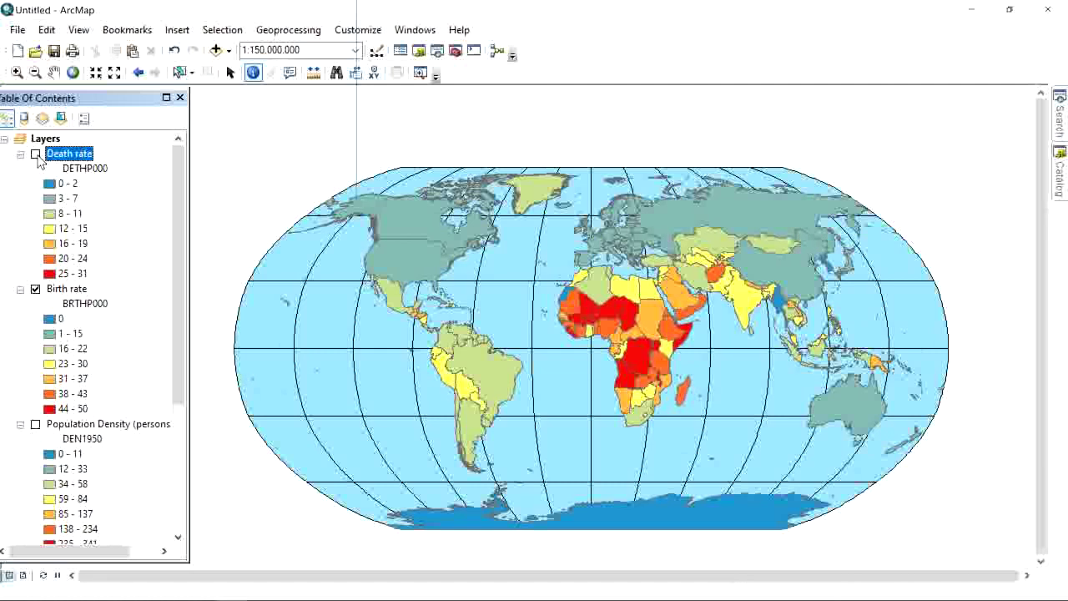
pyautogui.click(35, 154)
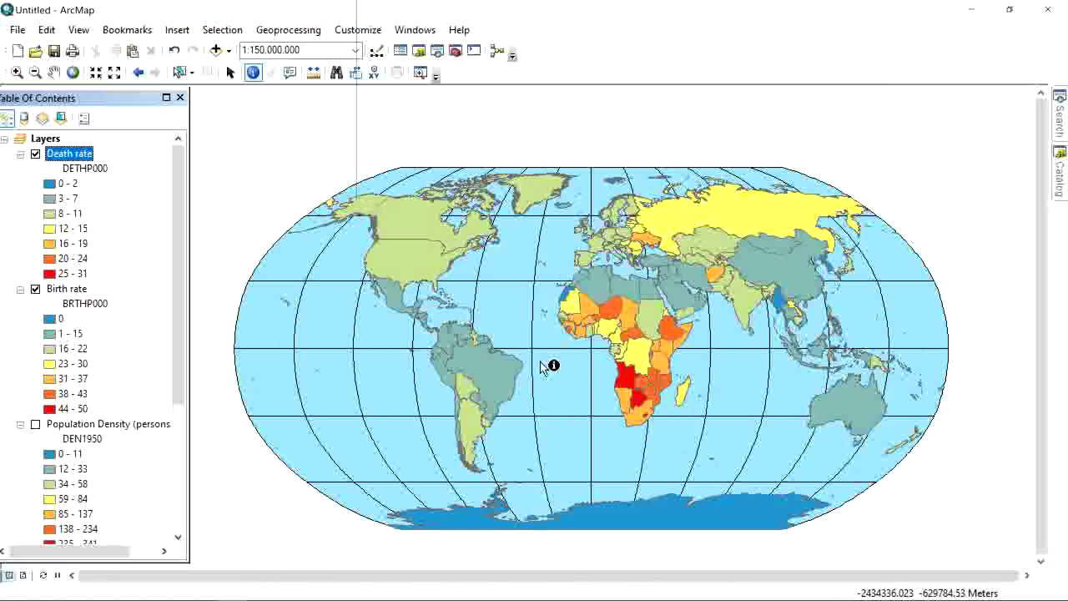
pyautogui.click(36, 155)
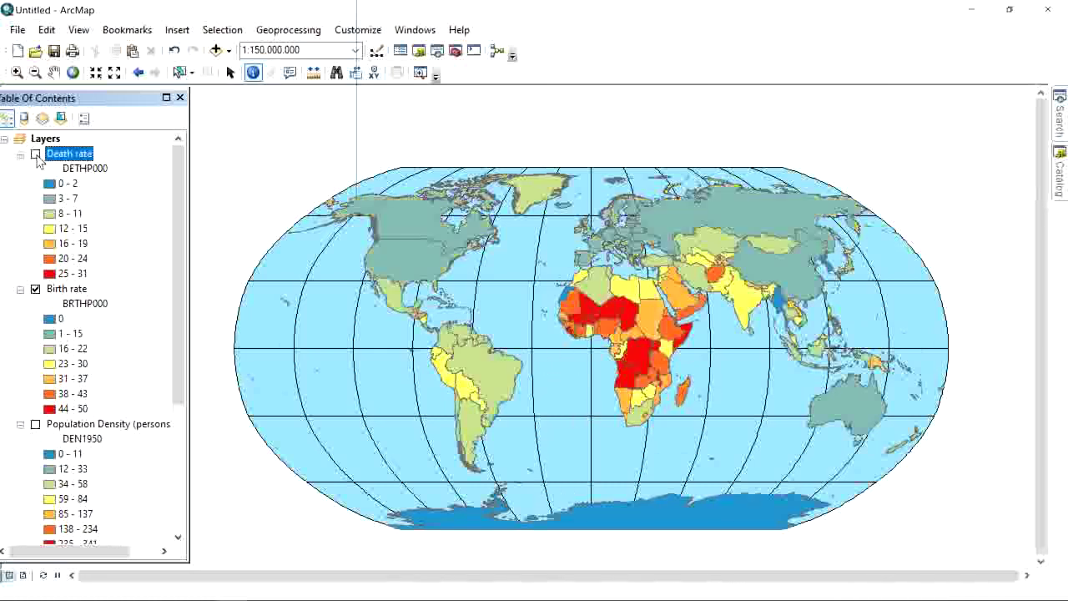
pyautogui.click(36, 155)
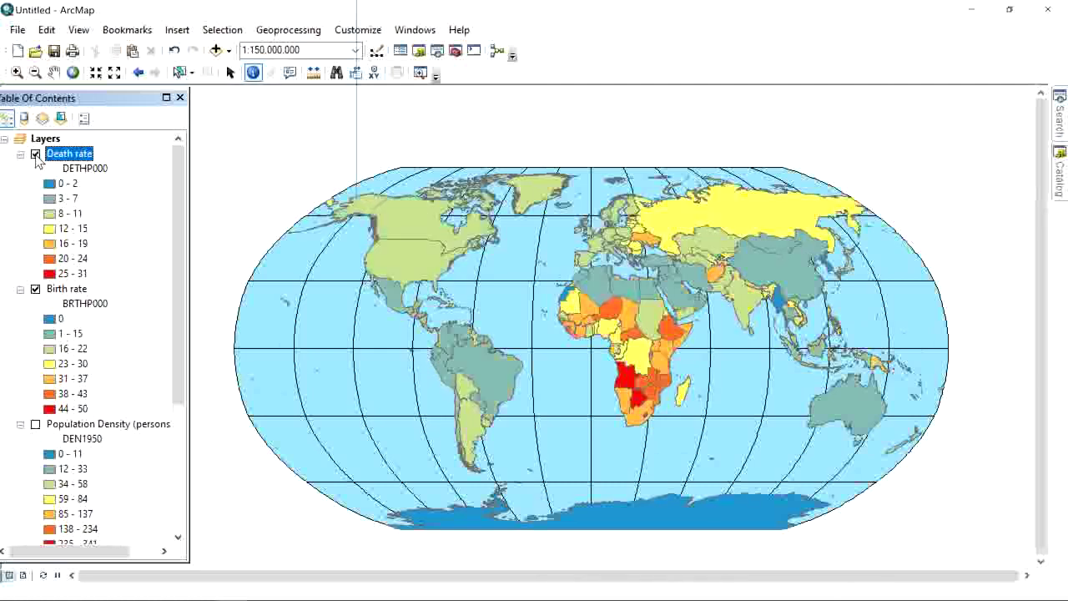
pyautogui.click(36, 155)
pyautogui.click(36, 156)
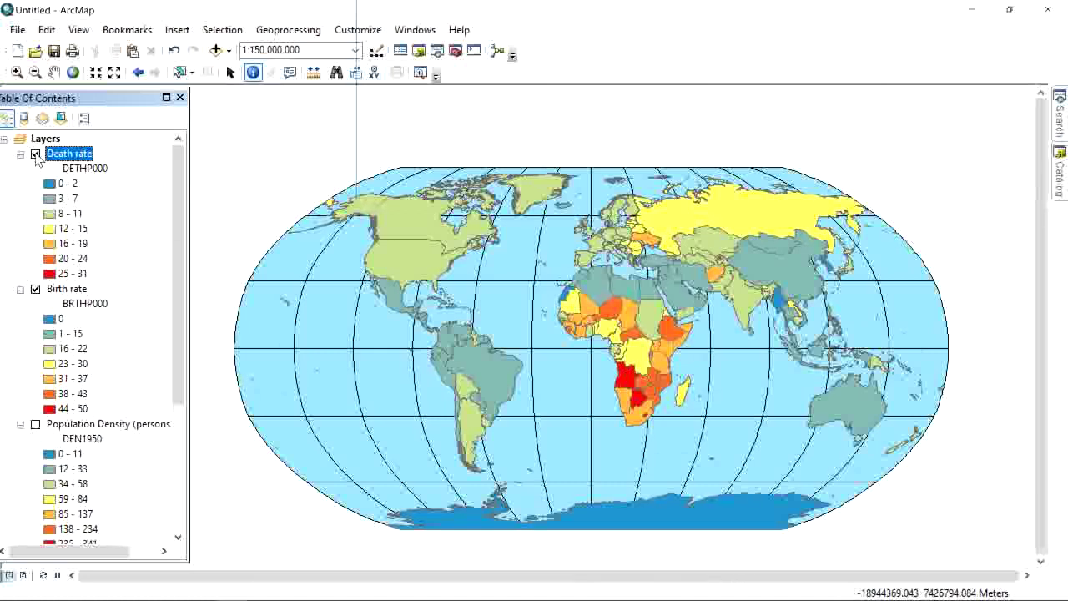
pyautogui.click(36, 154)
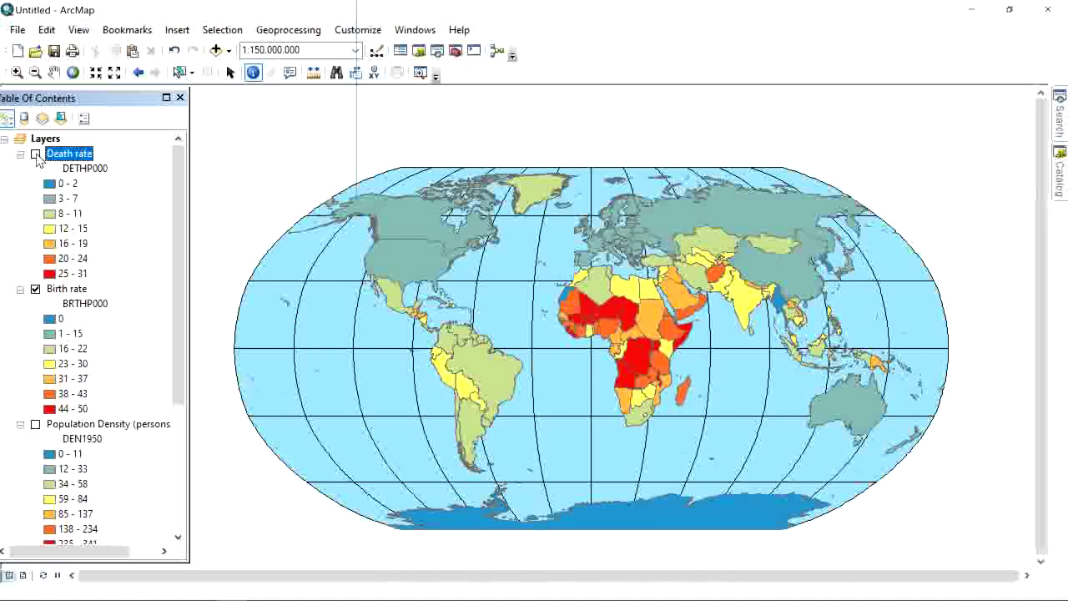
pyautogui.click(35, 155)
pyautogui.click(35, 155)
pyautogui.click(35, 155)
pyautogui.click(35, 155)
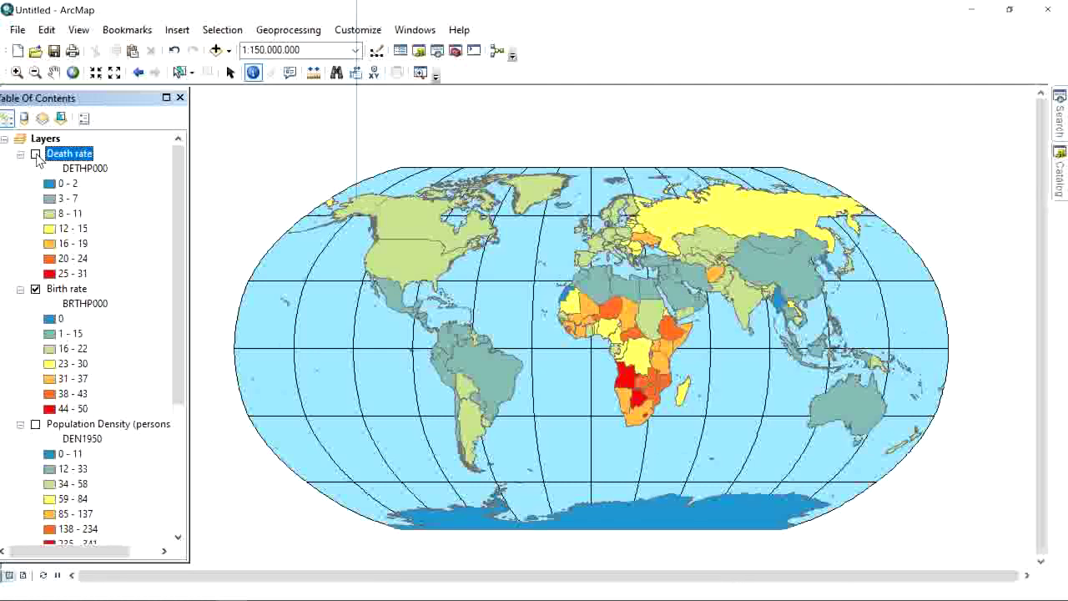
pyautogui.click(35, 155)
pyautogui.click(35, 154)
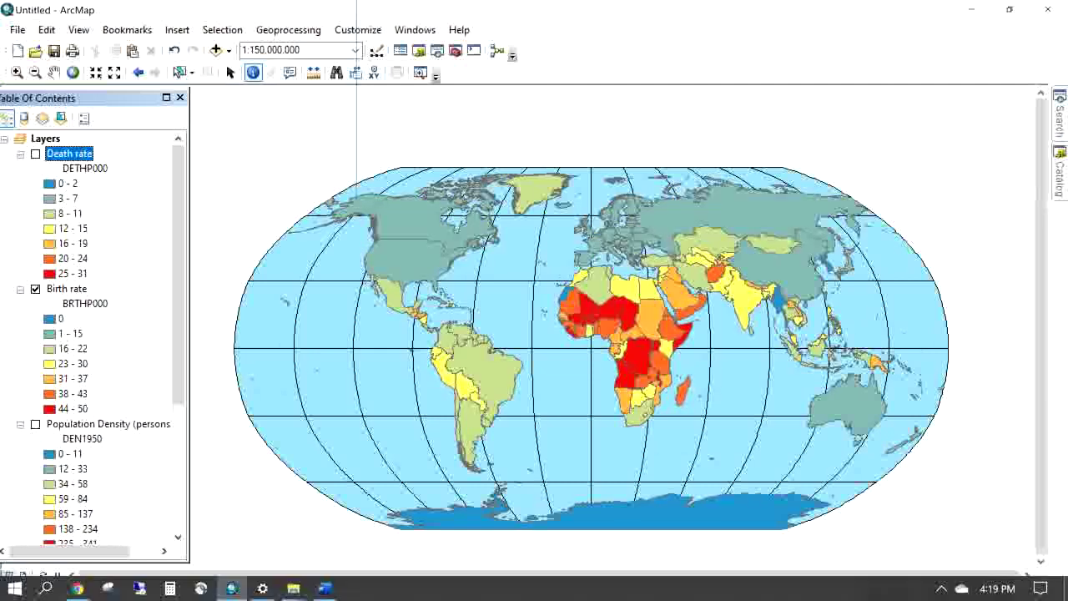
# Step: Remove the Death rate and Birth rate layers from the map
pyautogui.scroll(-5, 92, 334)
pyautogui.scroll(4, 182, 326)
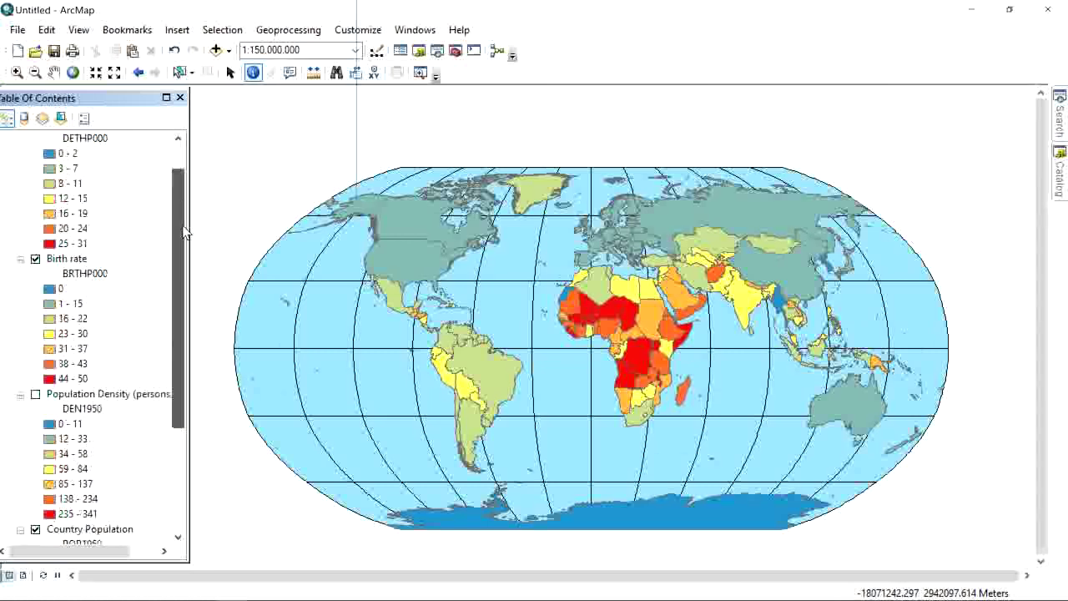
pyautogui.scroll(1, 183, 238)
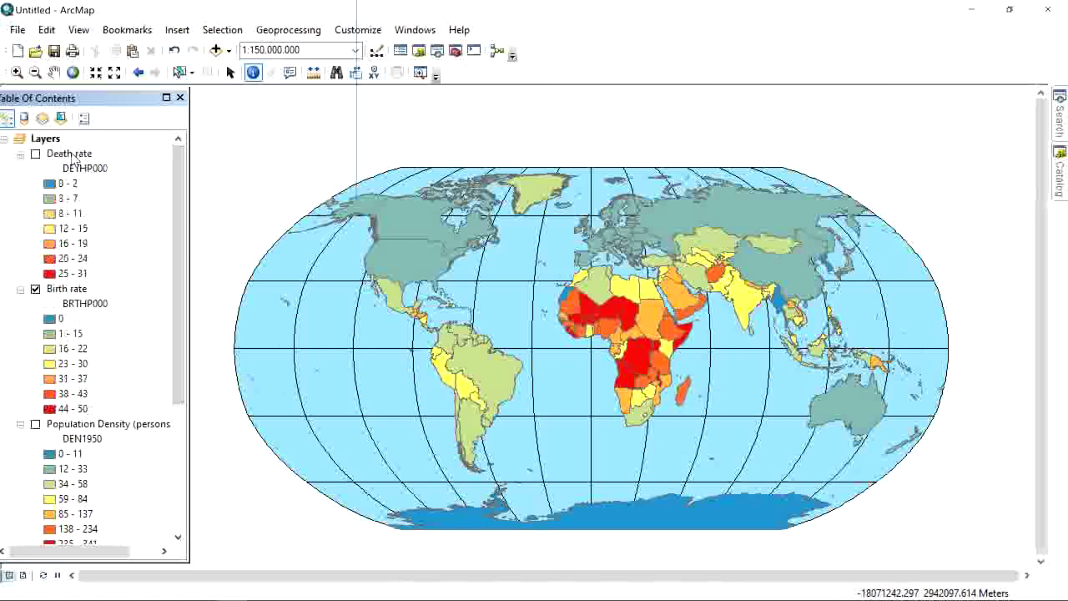
pyautogui.rightClick(69, 153)
pyautogui.click(115, 191)
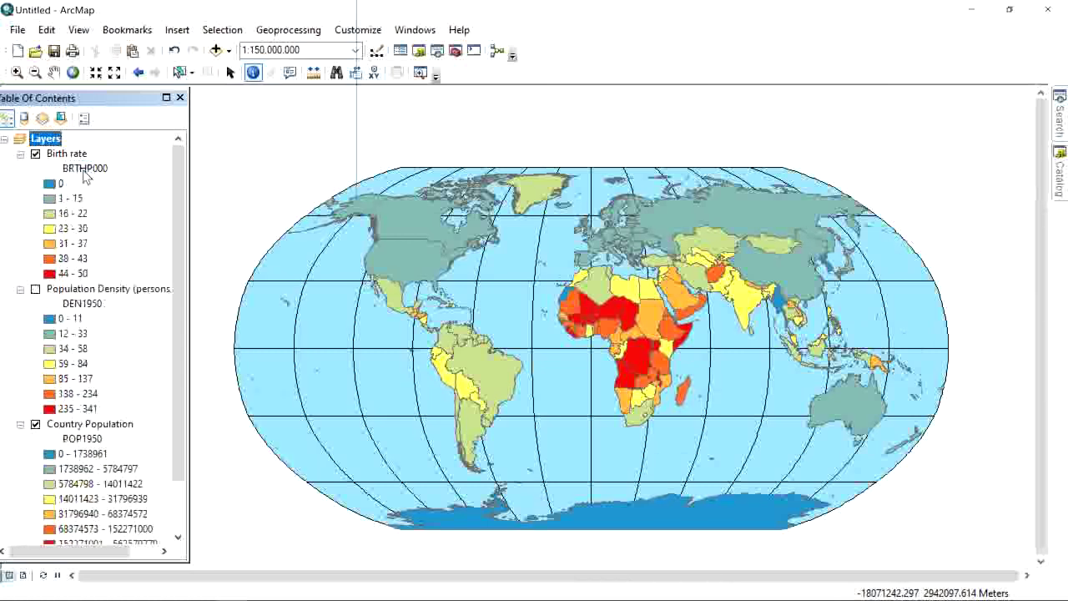
pyautogui.rightClick(72, 154)
pyautogui.click(98, 182)
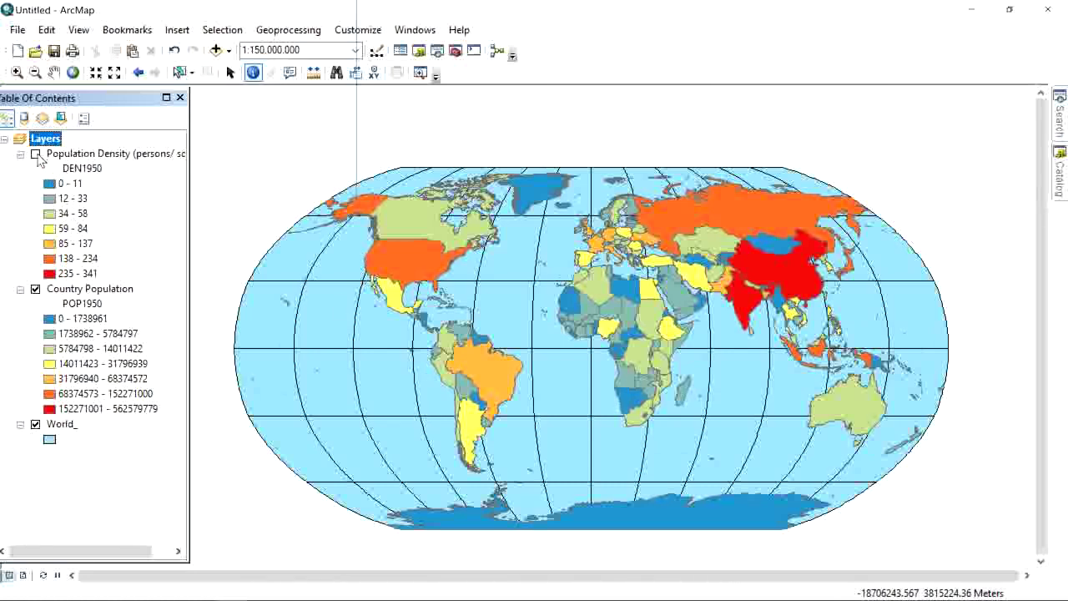
# Step: Toggle the Population Density layer repeatedly to compare it with Country Population, leaving it turned on
pyautogui.click(35, 154)
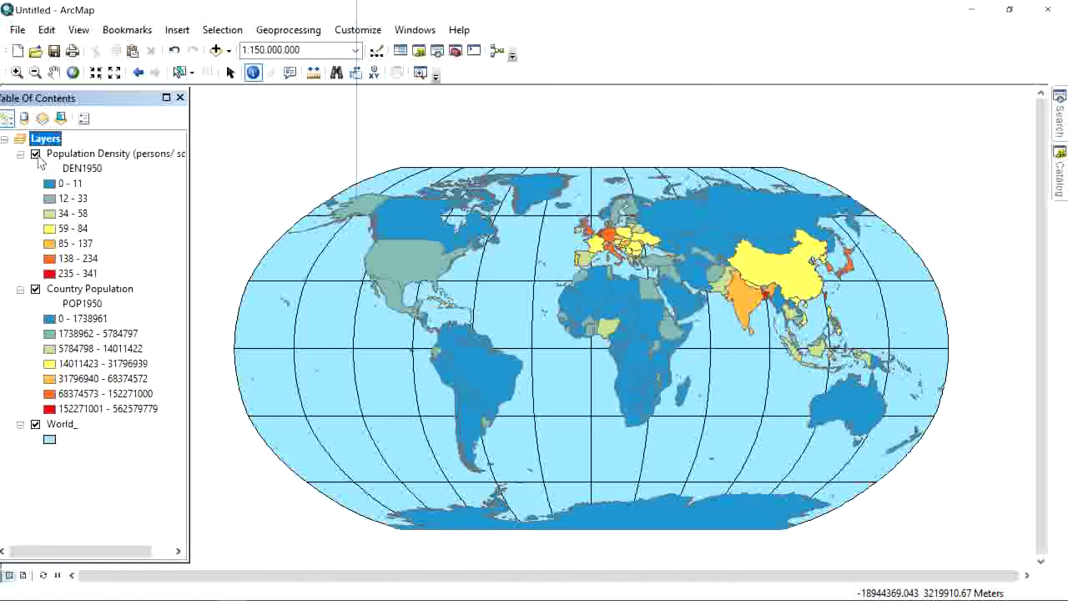
pyautogui.click(36, 156)
pyautogui.click(35, 156)
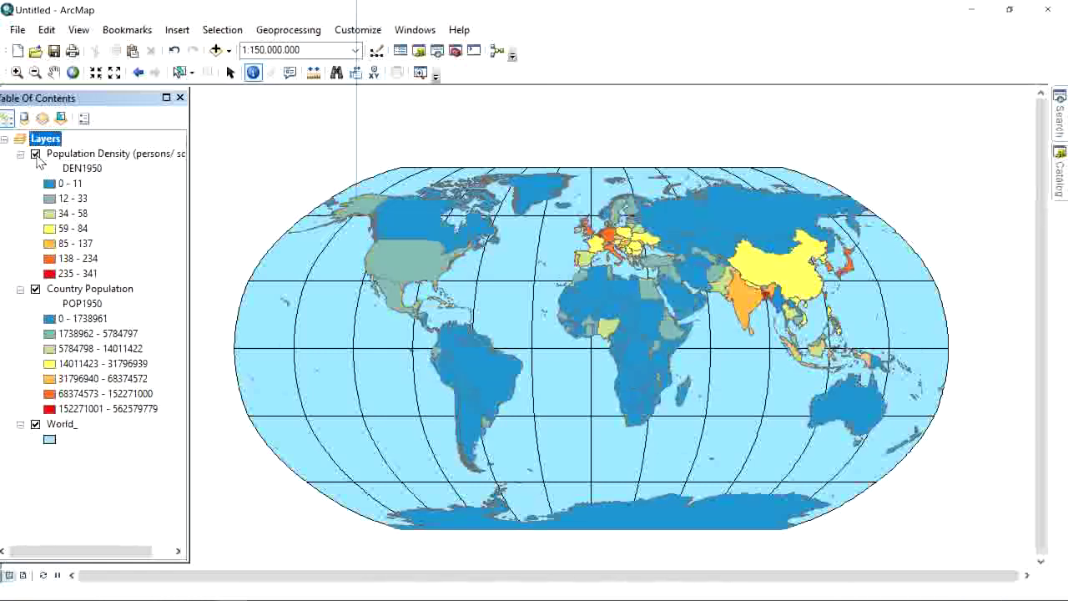
pyautogui.click(36, 156)
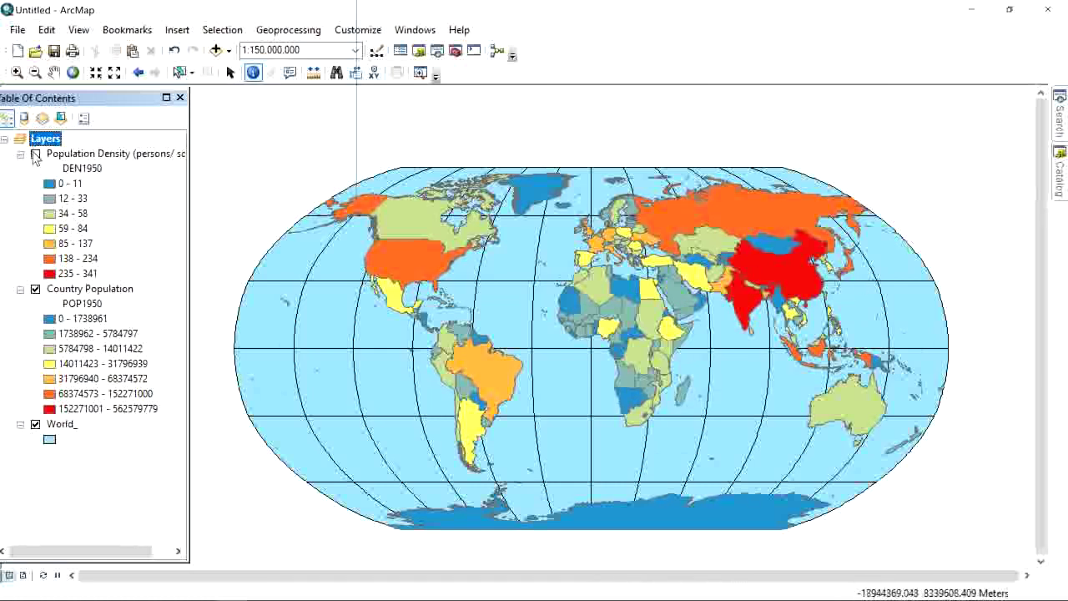
pyautogui.click(36, 155)
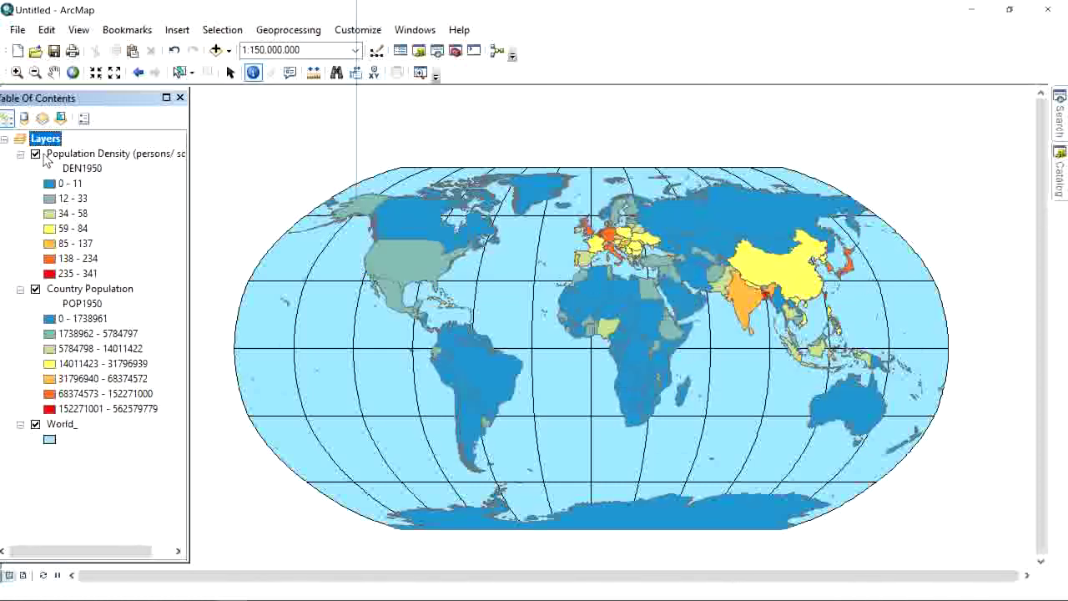
# Step: Move the Country Population layer above Population Density and symbolize it with graduated symbols based on the POP1950 field
pyautogui.moveTo(115, 292); pyautogui.dragTo(52, 156)
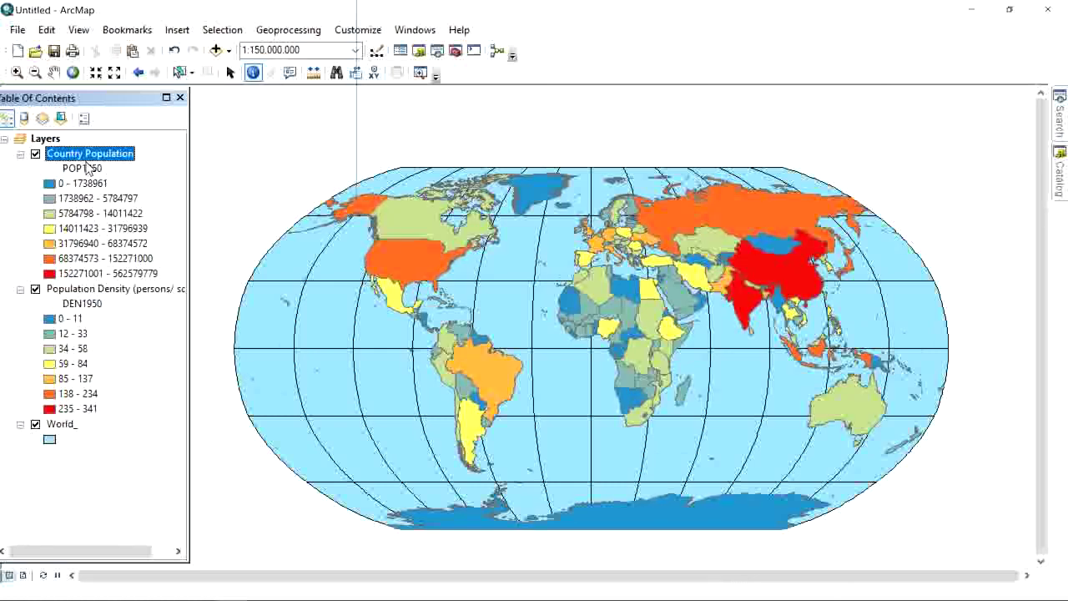
pyautogui.click(88, 169)
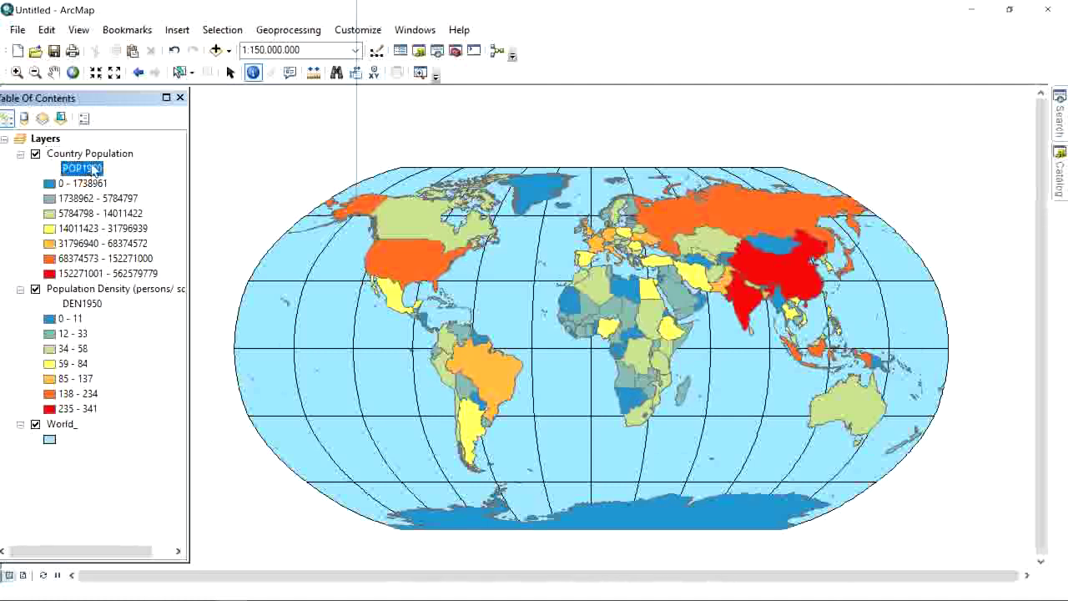
pyautogui.rightClick(81, 151)
pyautogui.click(202, 498)
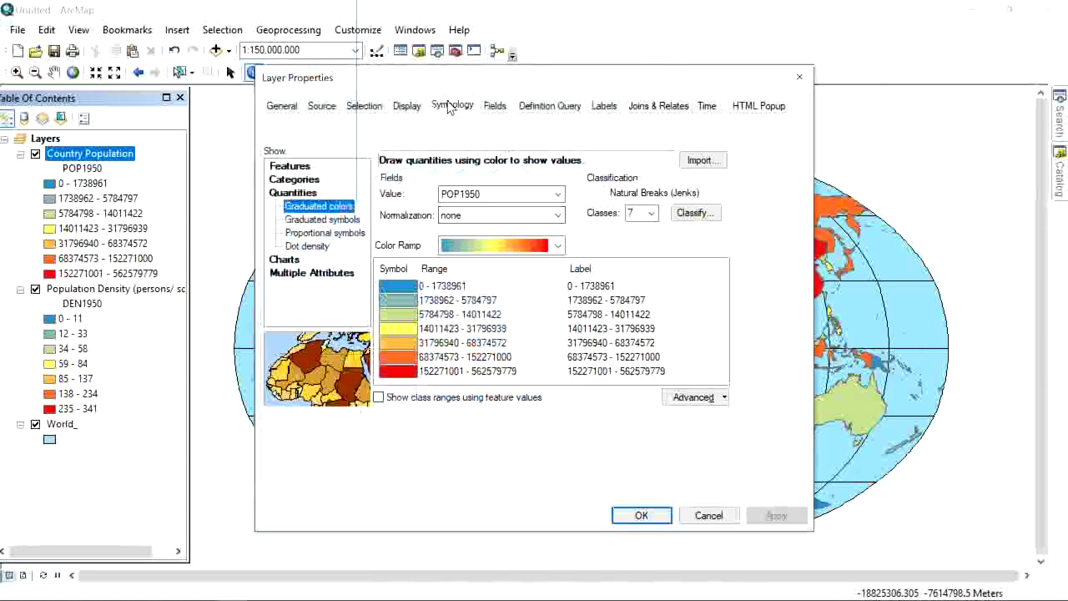
pyautogui.click(291, 260)
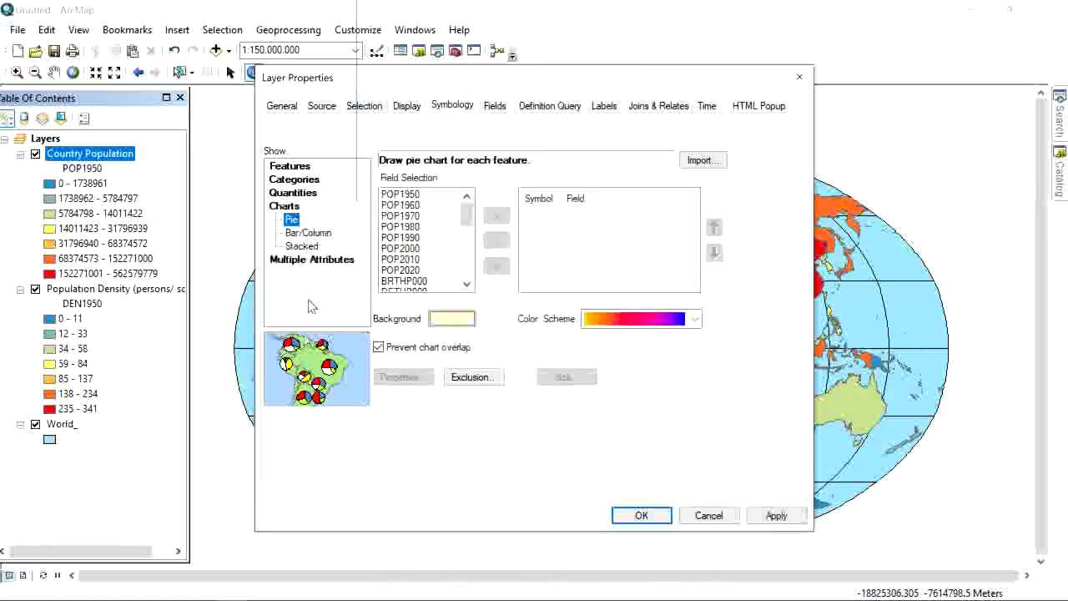
pyautogui.click(311, 261)
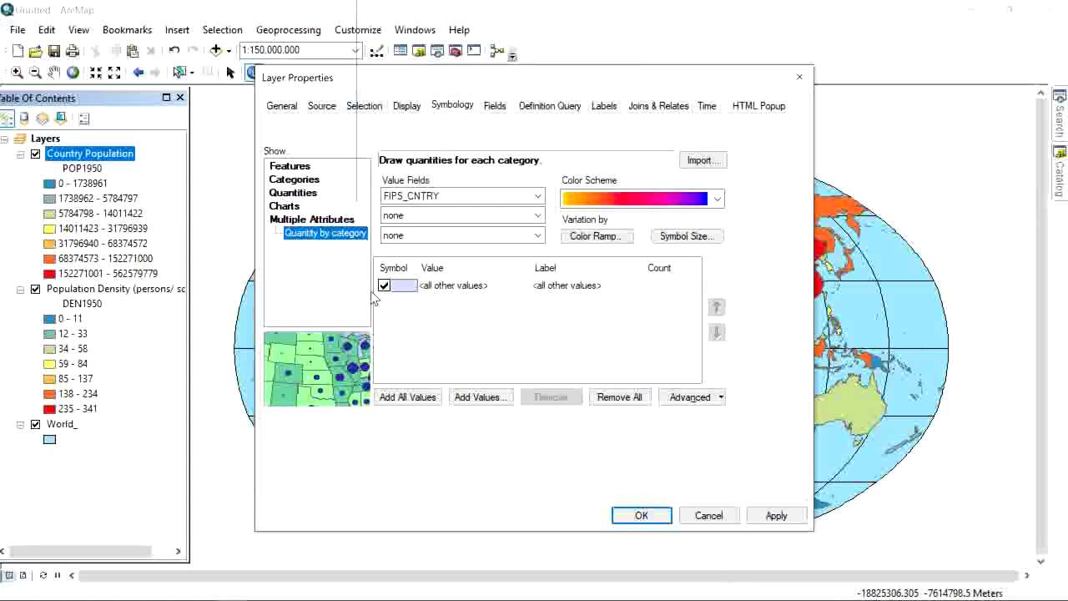
pyautogui.click(303, 194)
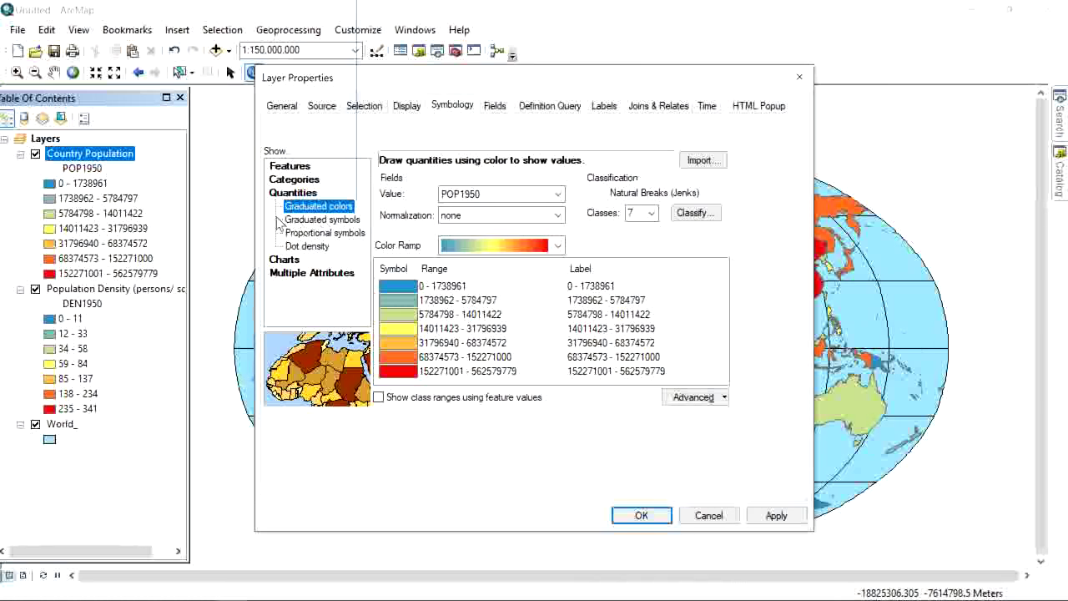
pyautogui.click(308, 220)
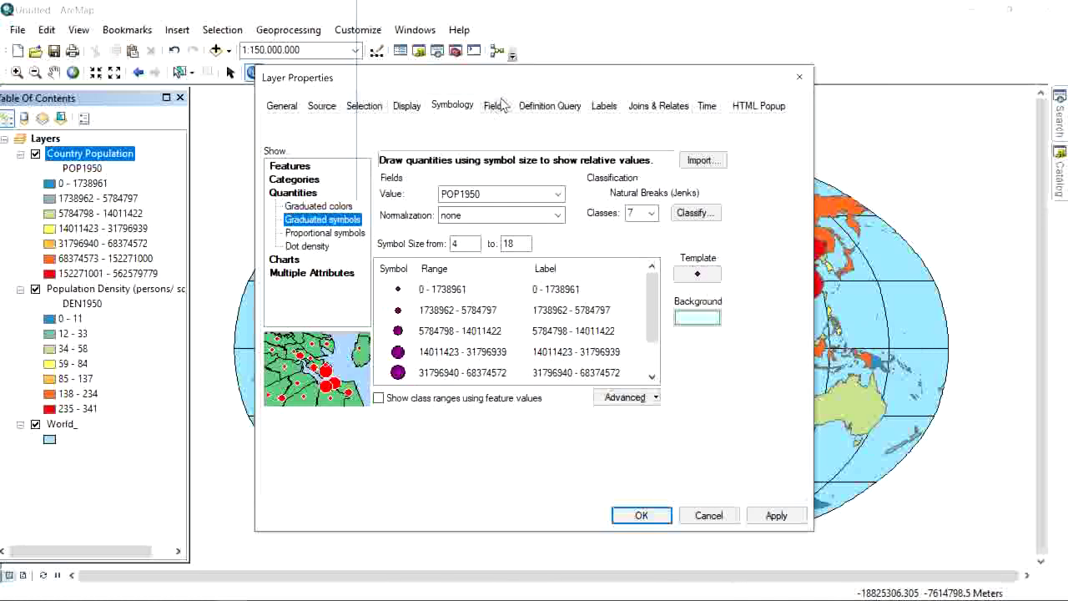
pyautogui.moveTo(467, 86); pyautogui.dragTo(193, 61)
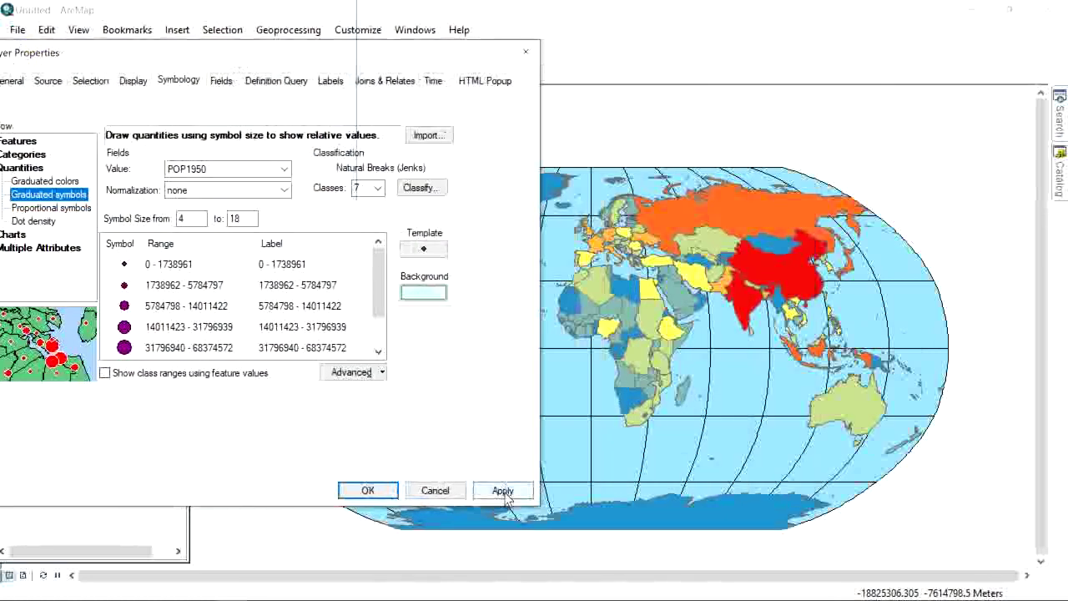
pyautogui.click(504, 493)
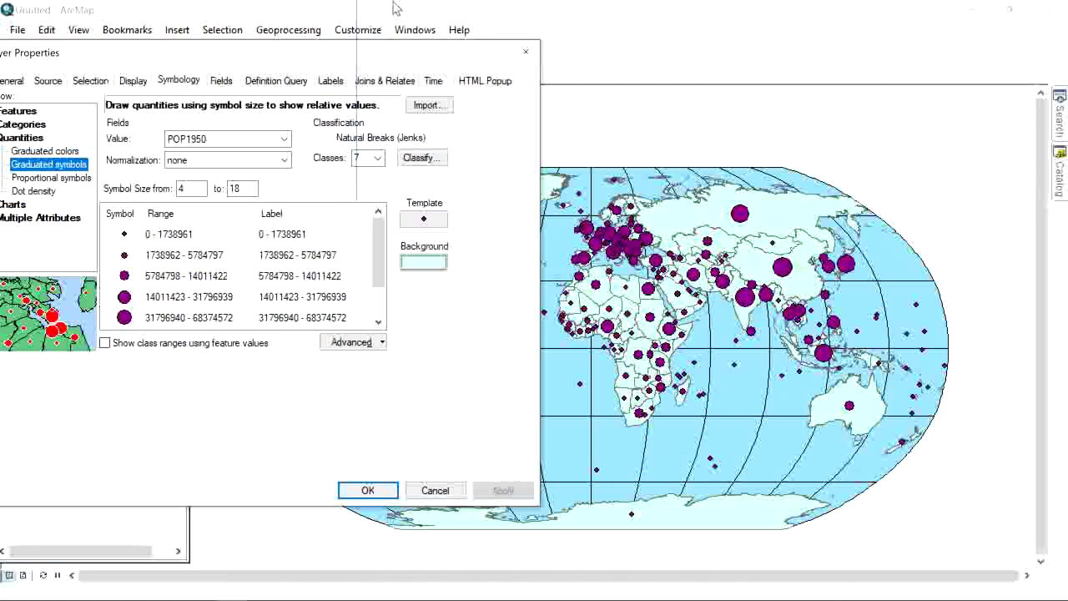
# Step: Set the background of Country Population's graduated symbols to the Hollow style so the density colors show through, and apply it
pyautogui.moveTo(349, 52); pyautogui.dragTo(438, 62)
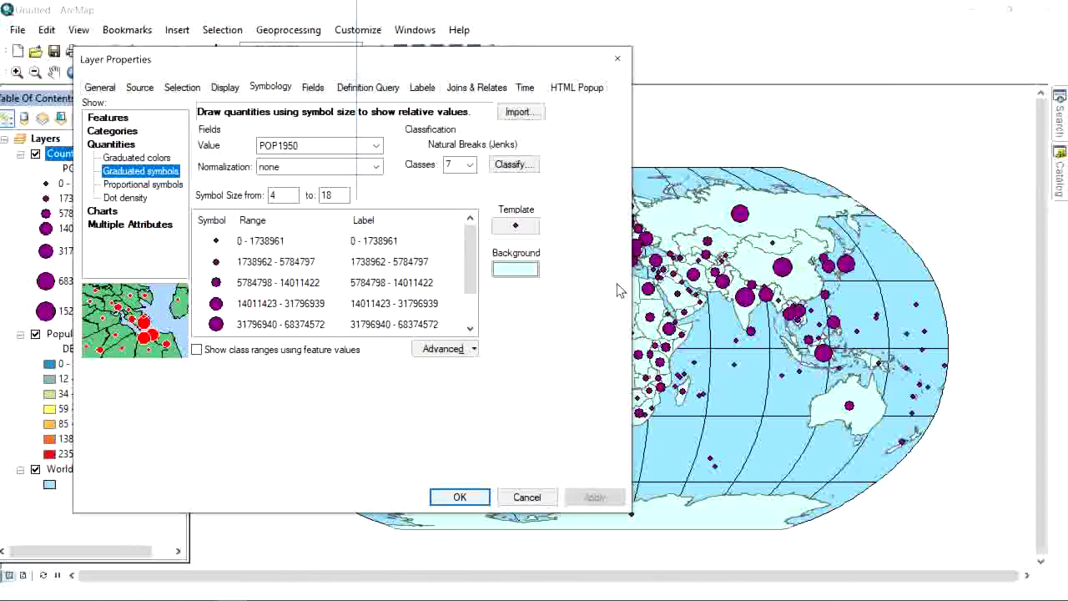
pyautogui.click(517, 270)
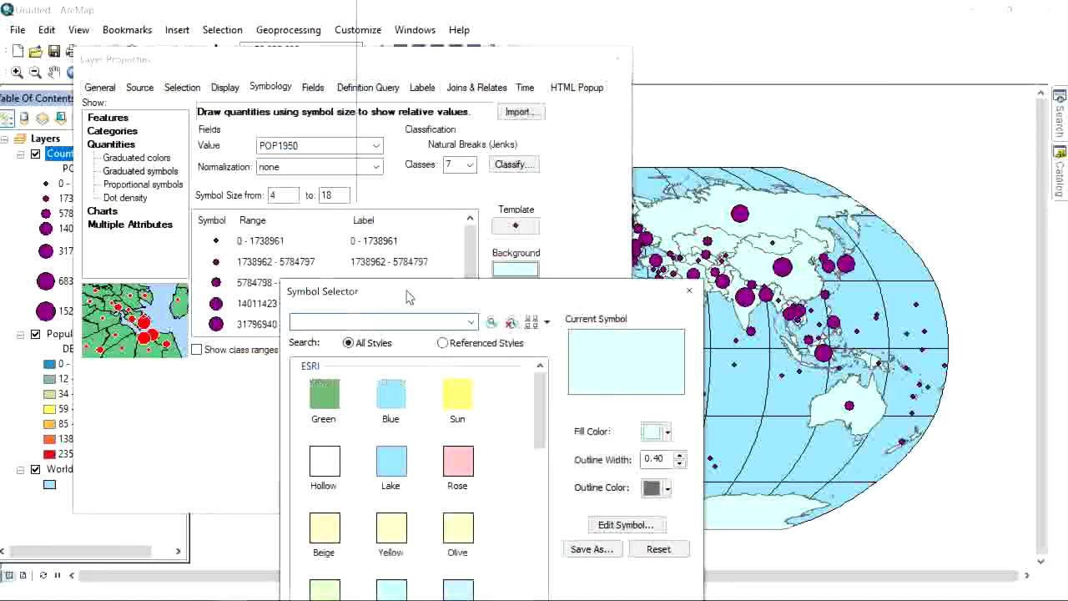
pyautogui.moveTo(498, 328); pyautogui.dragTo(445, 95)
pyautogui.click(399, 277)
pyautogui.click(401, 335)
pyautogui.click(327, 336)
pyautogui.click(261, 330)
pyautogui.click(264, 391)
pyautogui.click(324, 389)
pyautogui.click(267, 266)
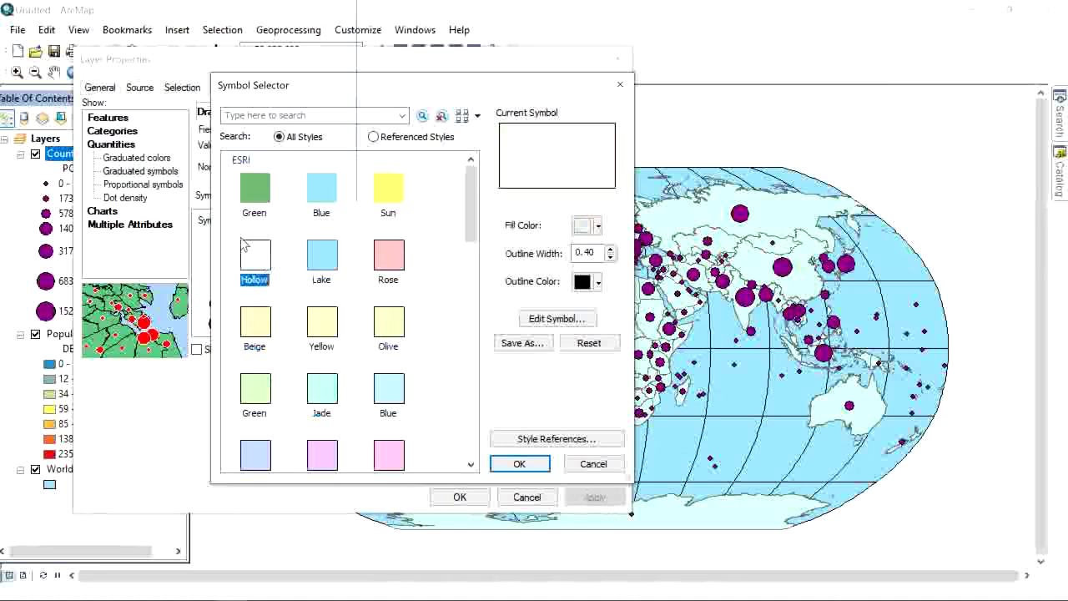
pyautogui.click(520, 465)
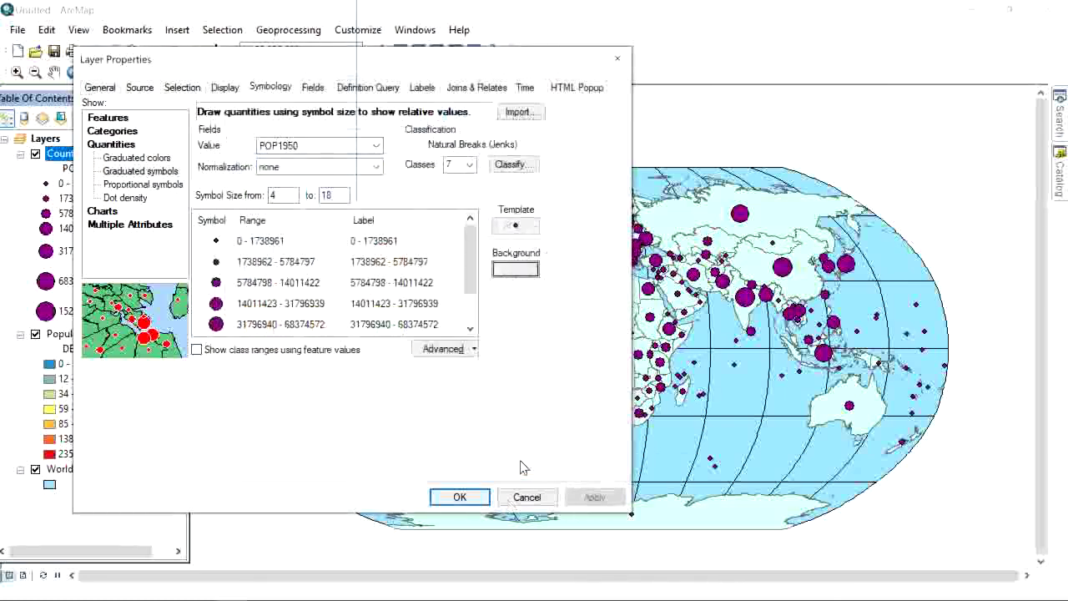
pyautogui.click(584, 499)
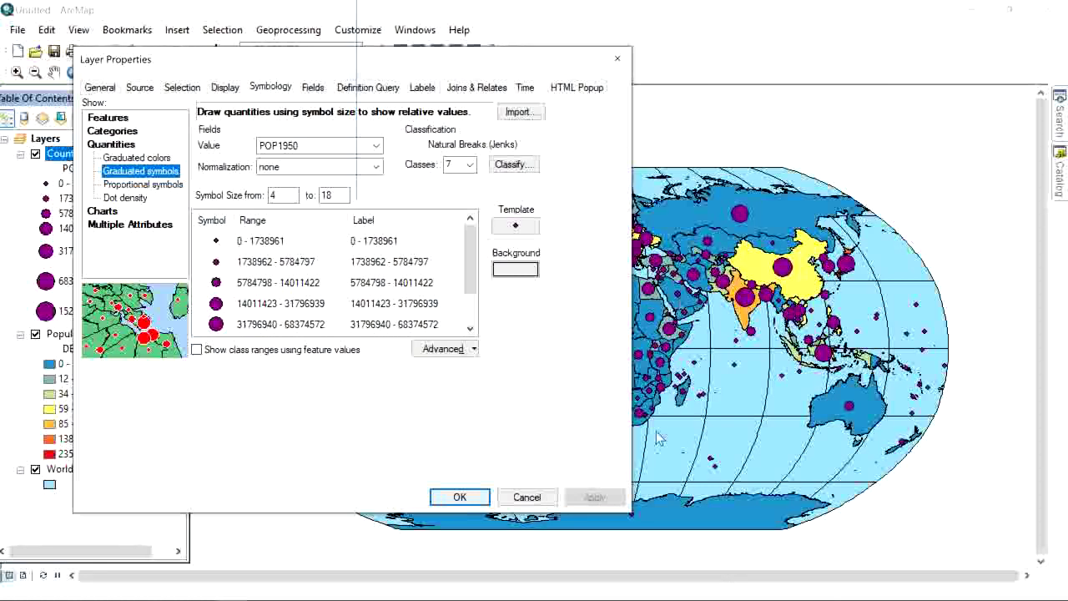
pyautogui.click(459, 496)
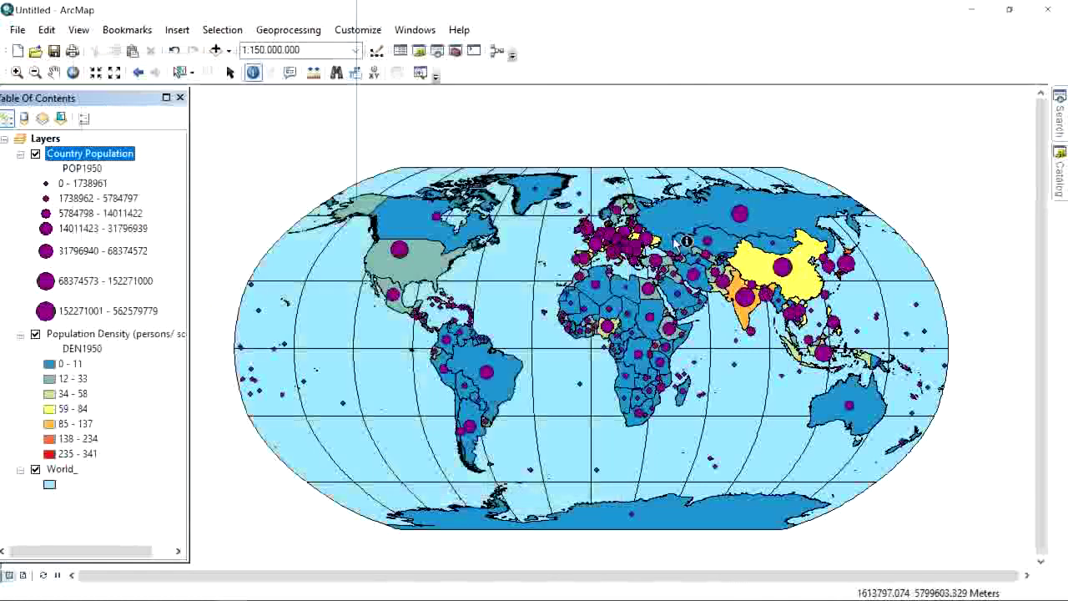
# Step: Examine the population symbols against the density colors closely in Europe and across the rest of the world
pyautogui.scroll(2, 635, 242)
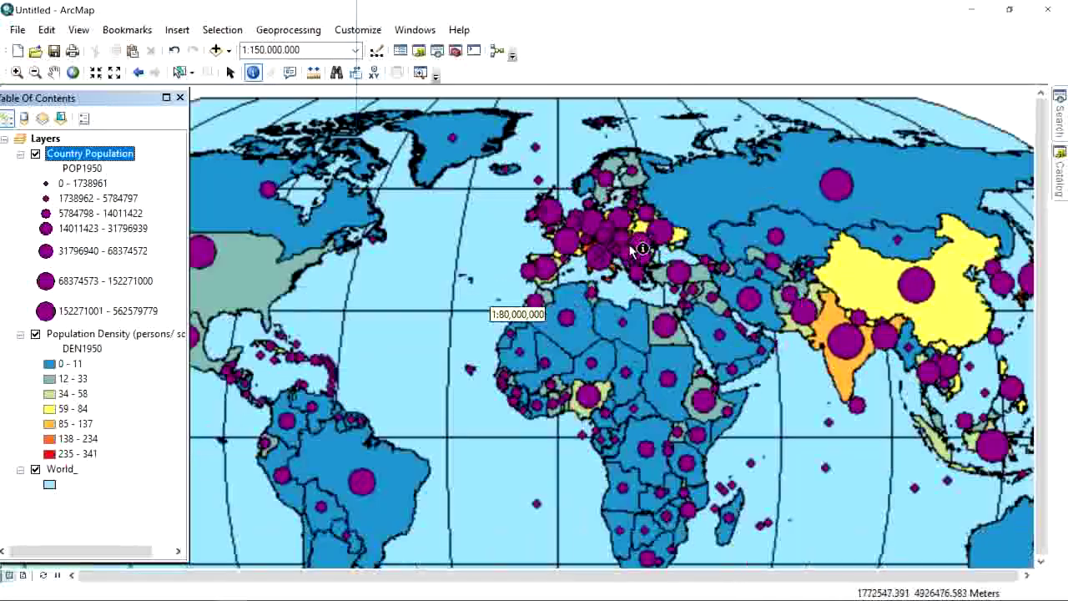
pyautogui.scroll(3, 628, 244)
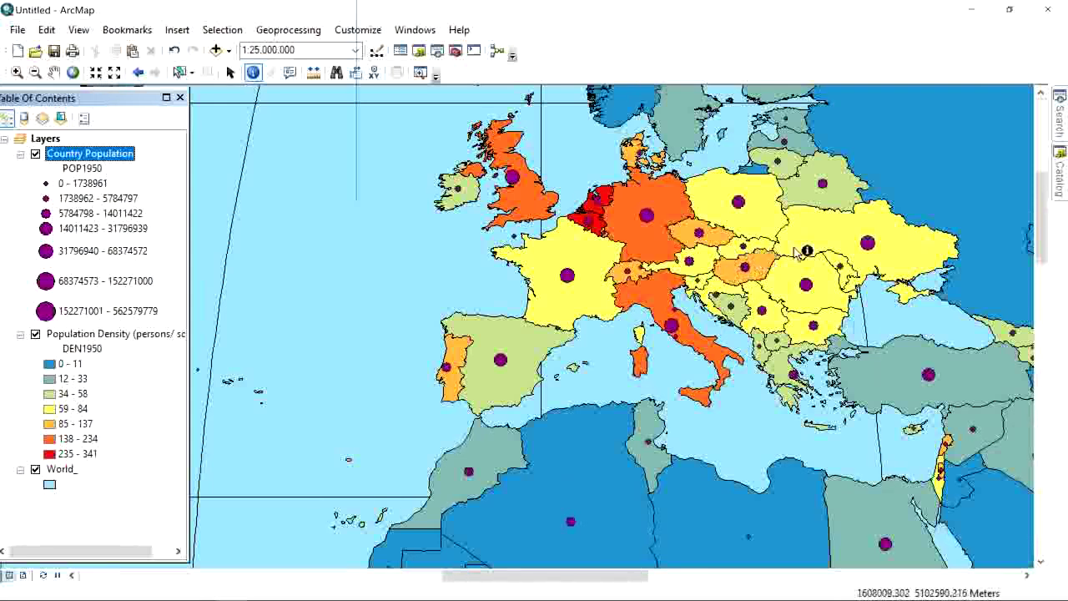
pyautogui.scroll(-2, 732, 269)
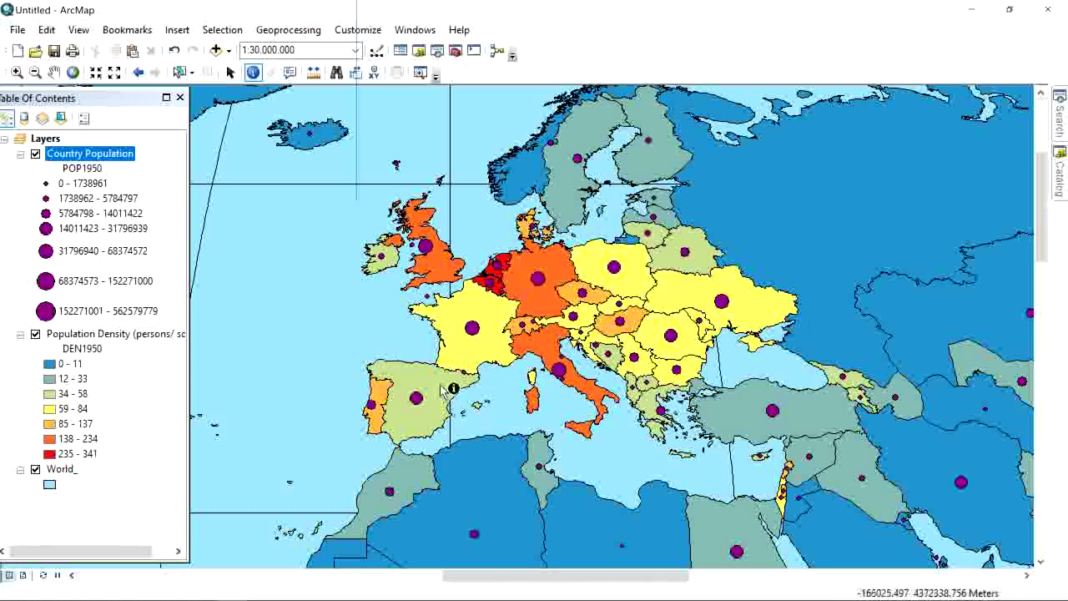
pyautogui.scroll(2, 443, 417)
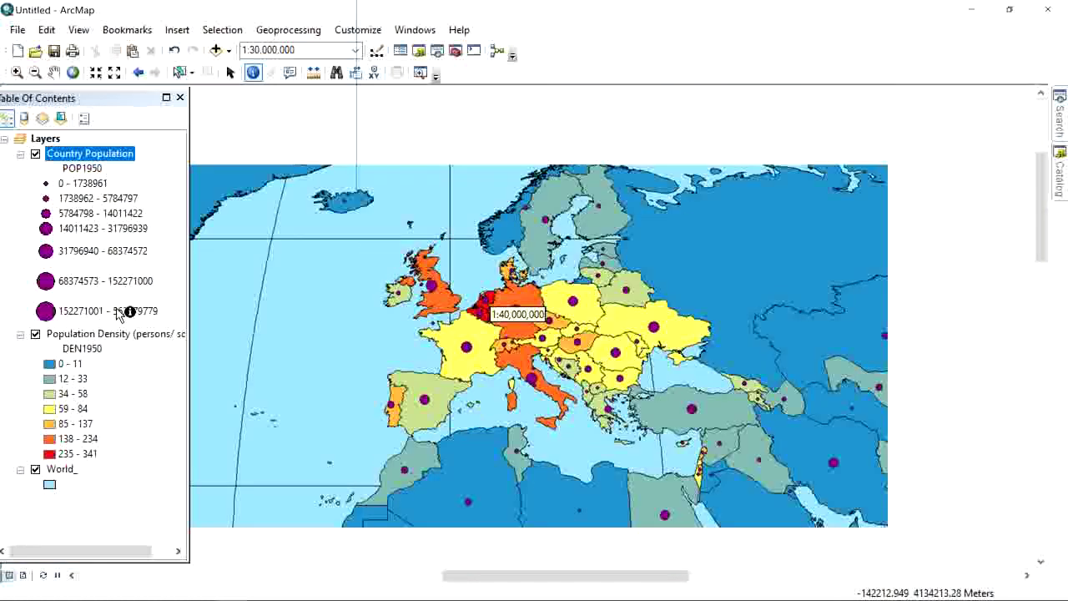
pyautogui.scroll(2, 733, 395)
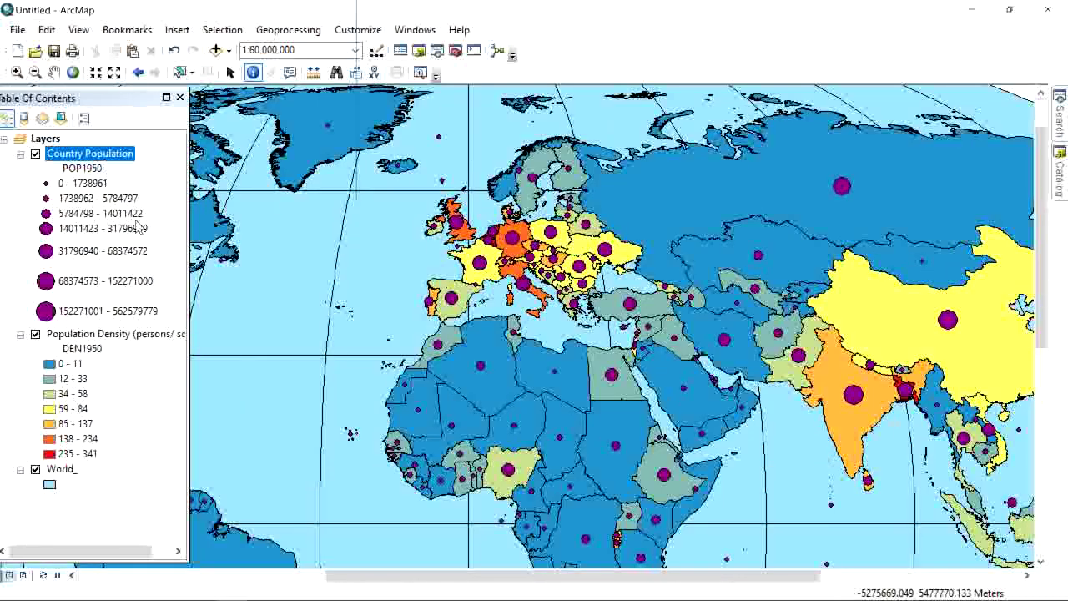
pyautogui.scroll(2, 526, 427)
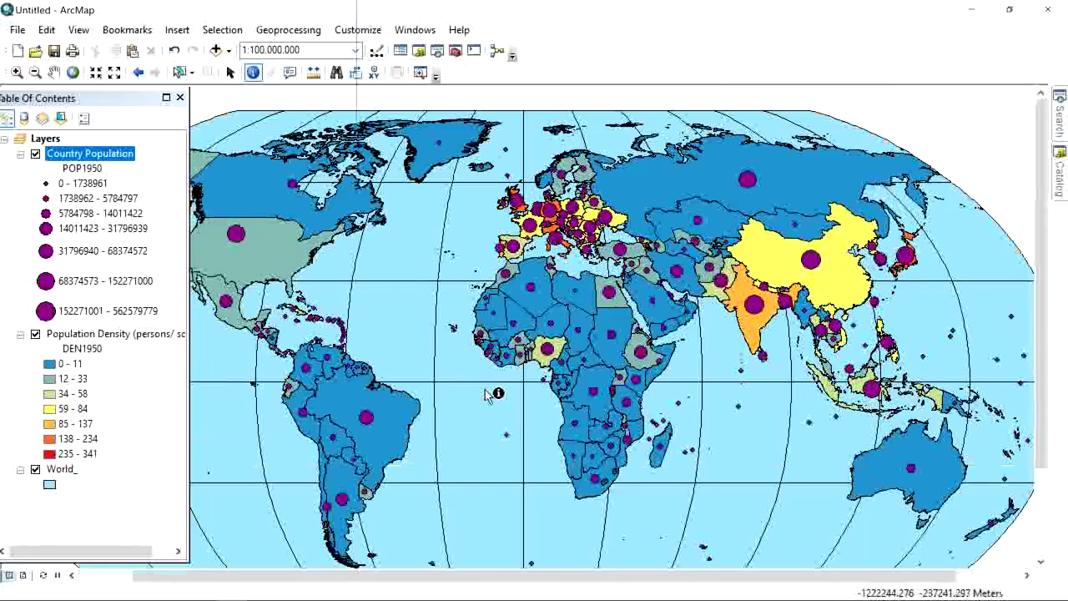
pyautogui.scroll(1, 487, 396)
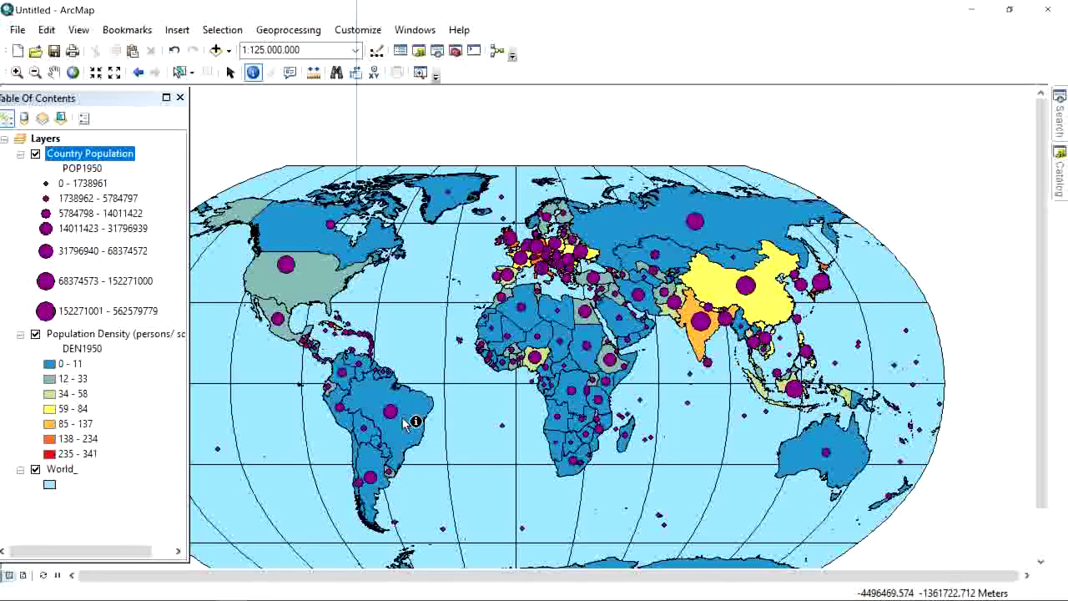
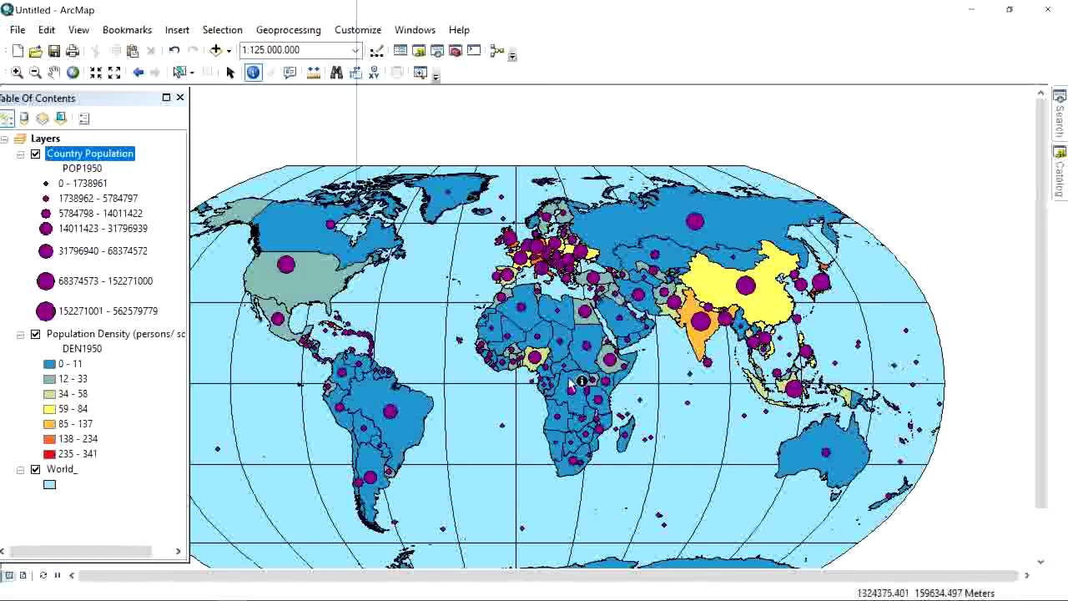
# Step: Identify Brazil on the map to view its Country Population attributes, and close the results
pyautogui.click(408, 427)
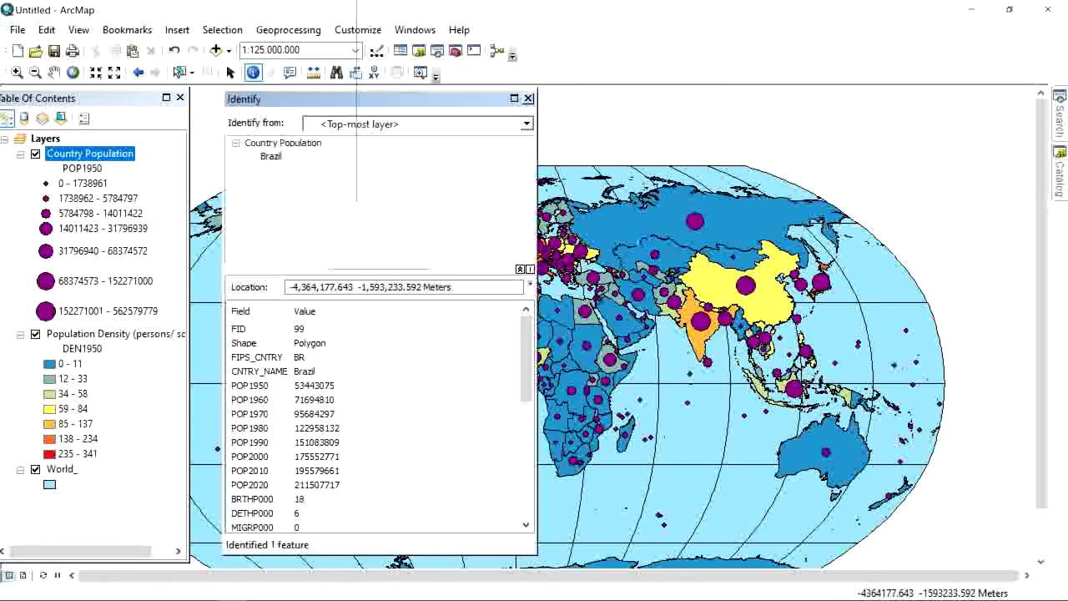
pyautogui.click(742, 237)
pyautogui.click(528, 98)
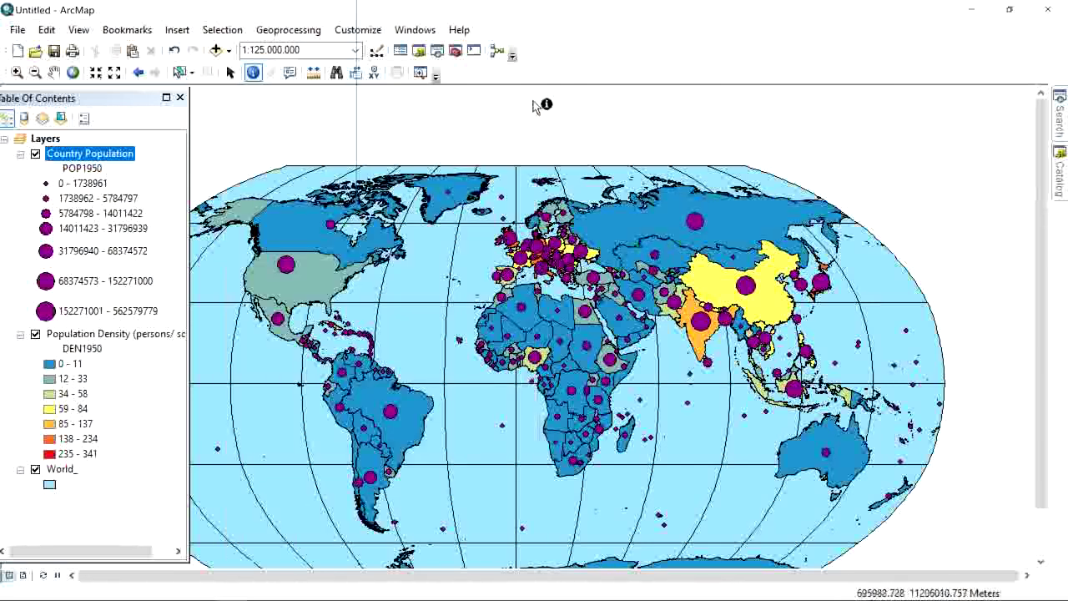
pyautogui.scroll(-1, 535, 104)
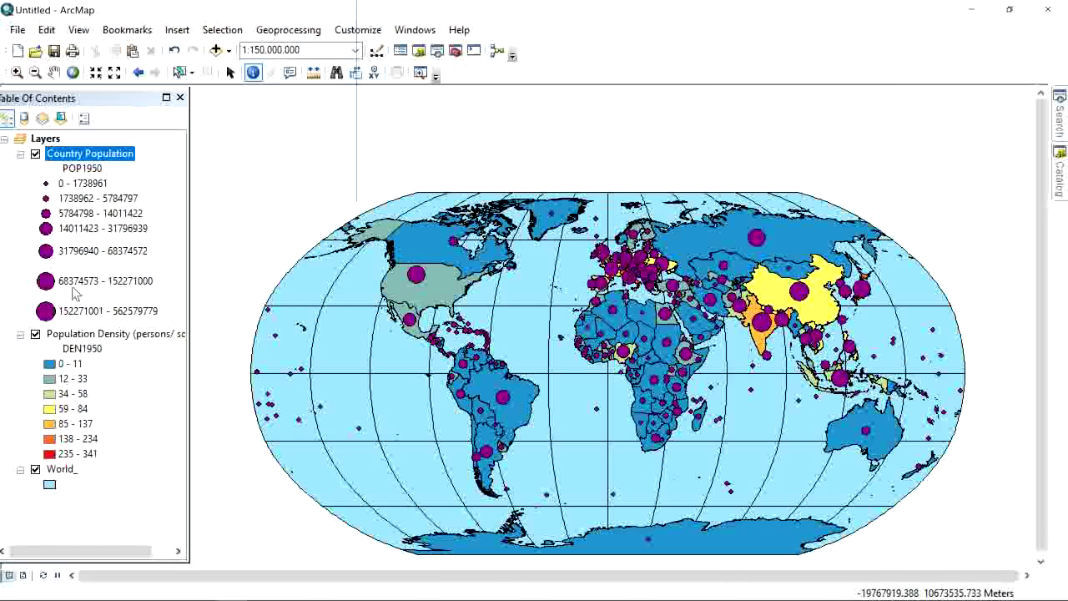
pyautogui.click(71, 336)
pyautogui.click(100, 155)
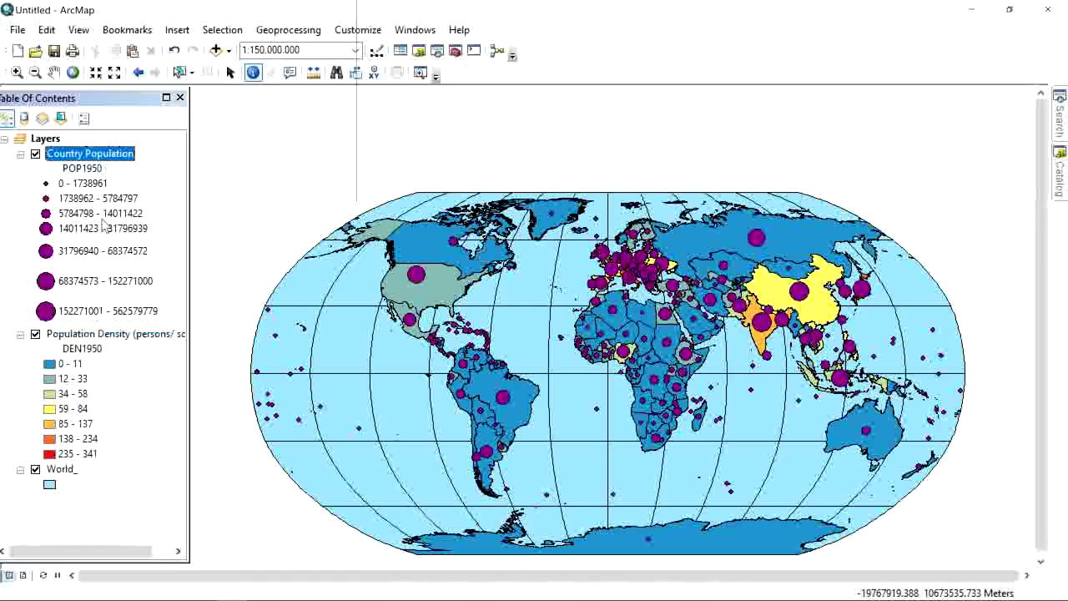
pyautogui.click(94, 335)
pyautogui.click(93, 158)
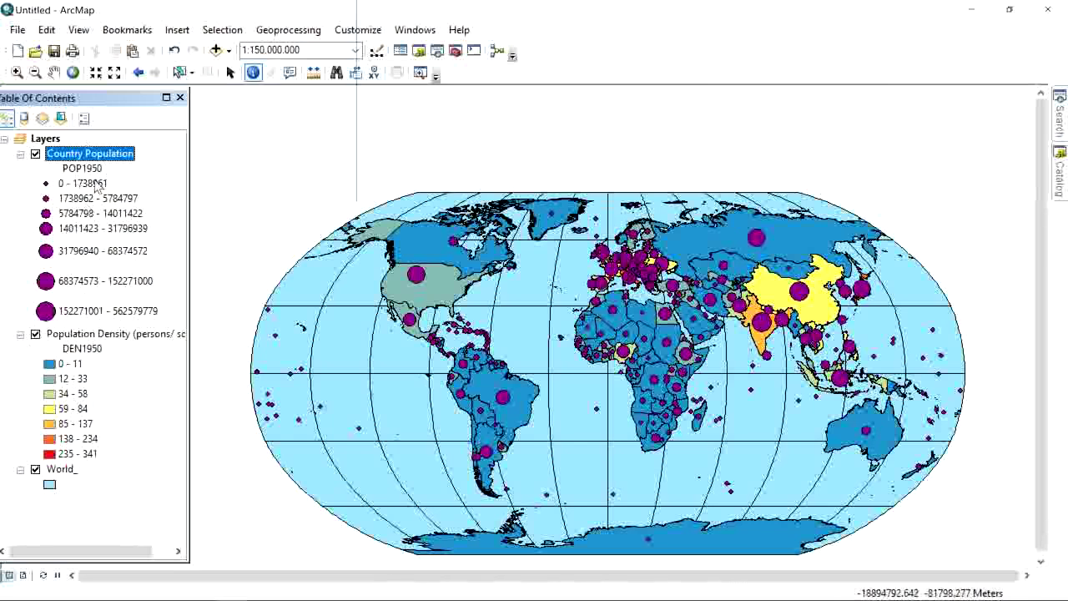
# Step: Turn on labels for the Country Population layer using the POP1950 field, and apply them
pyautogui.doubleClick(101, 157)
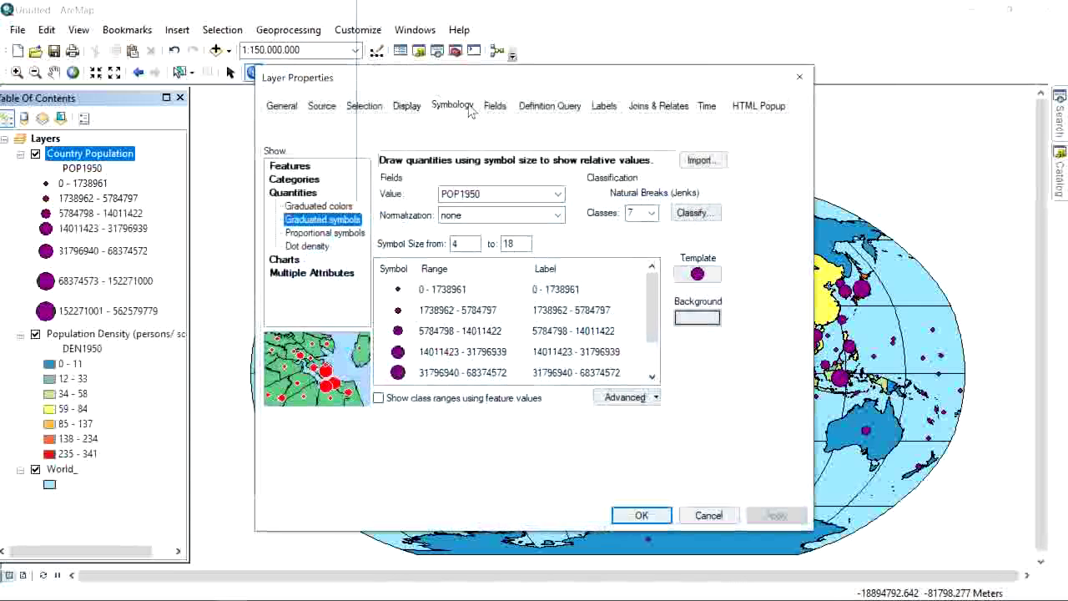
pyautogui.click(606, 108)
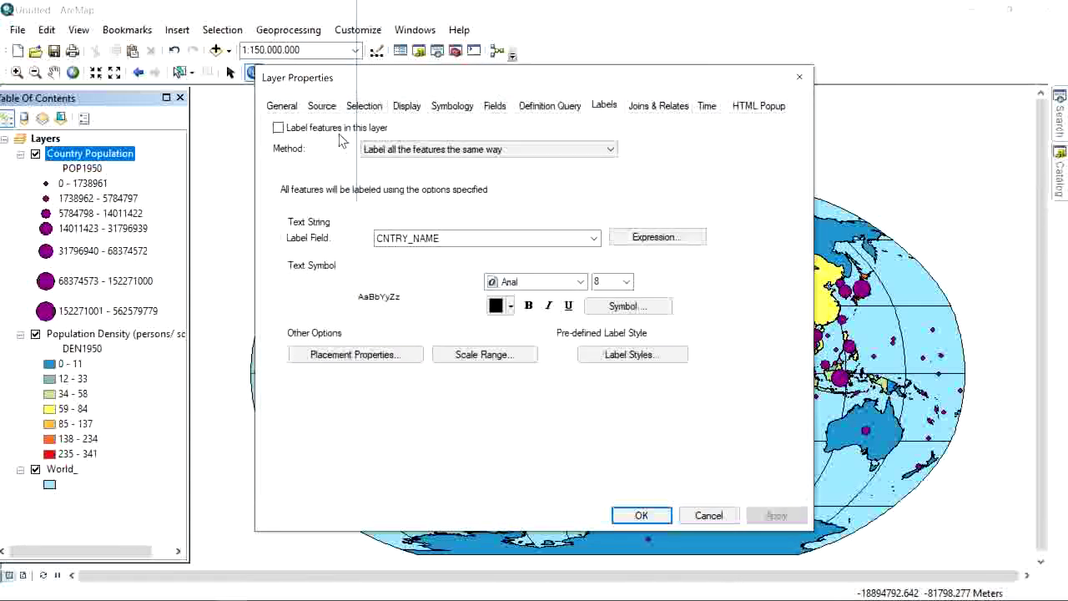
pyautogui.click(278, 129)
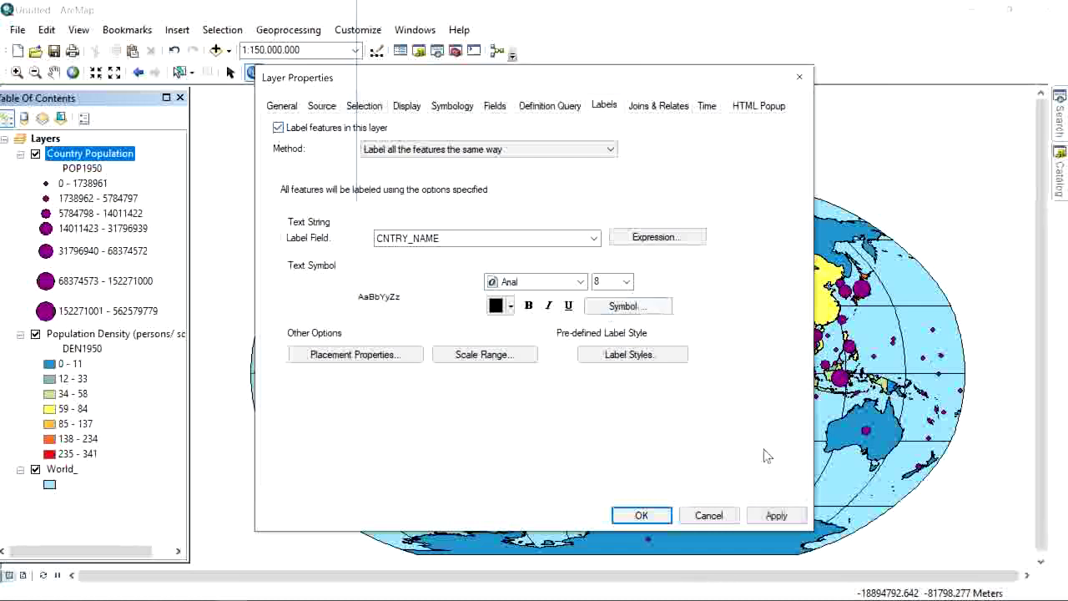
pyautogui.click(593, 239)
pyautogui.moveTo(596, 302)
pyautogui.mouseDown()
pyautogui.moveTo(595, 343)
pyautogui.moveTo(593, 289)
pyautogui.mouseUp()
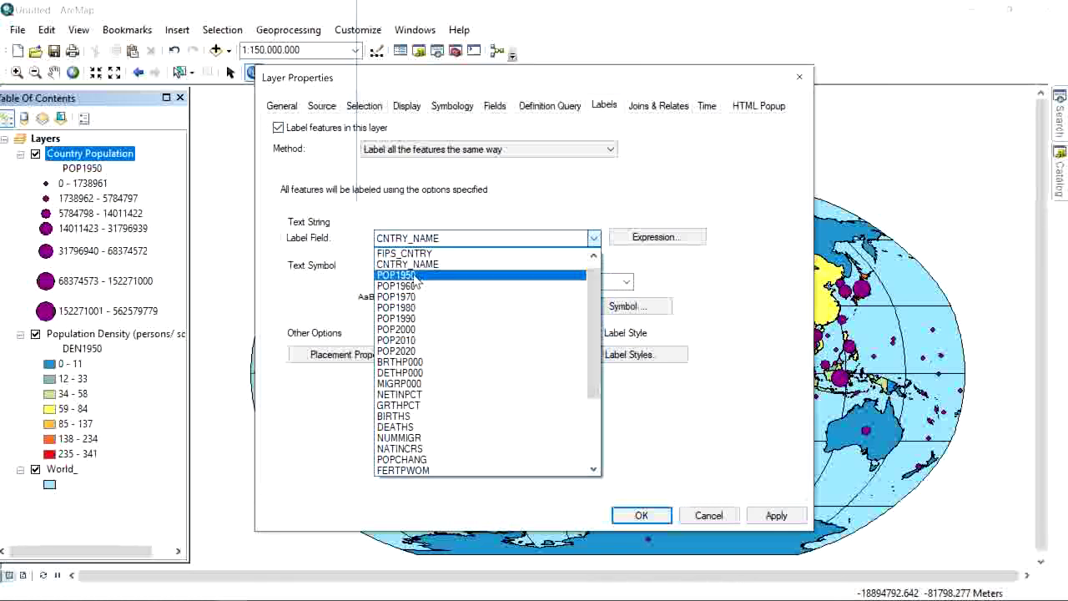
pyautogui.click(417, 276)
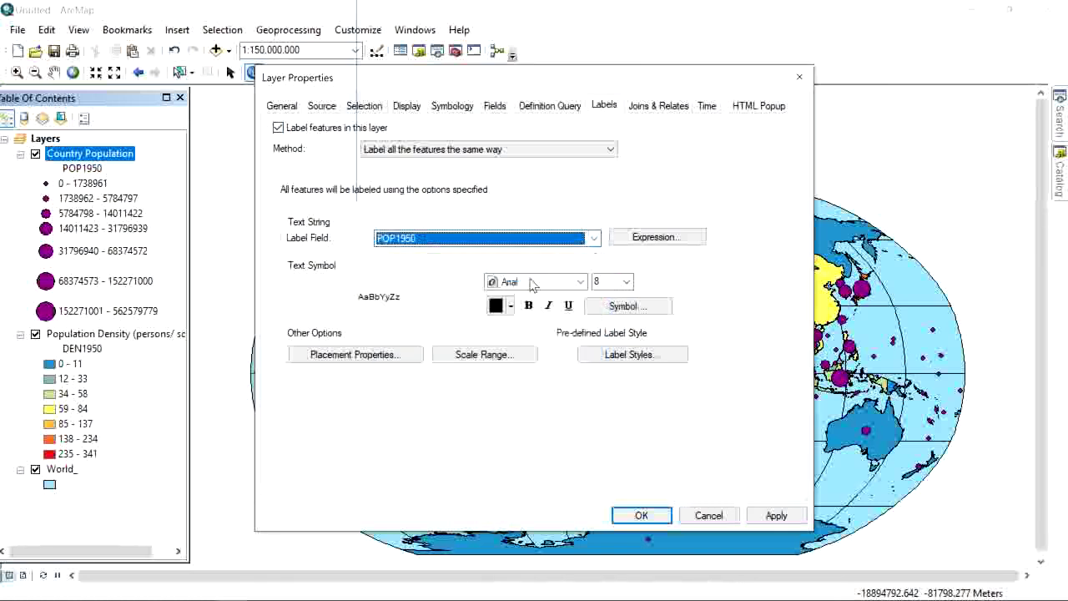
pyautogui.click(776, 515)
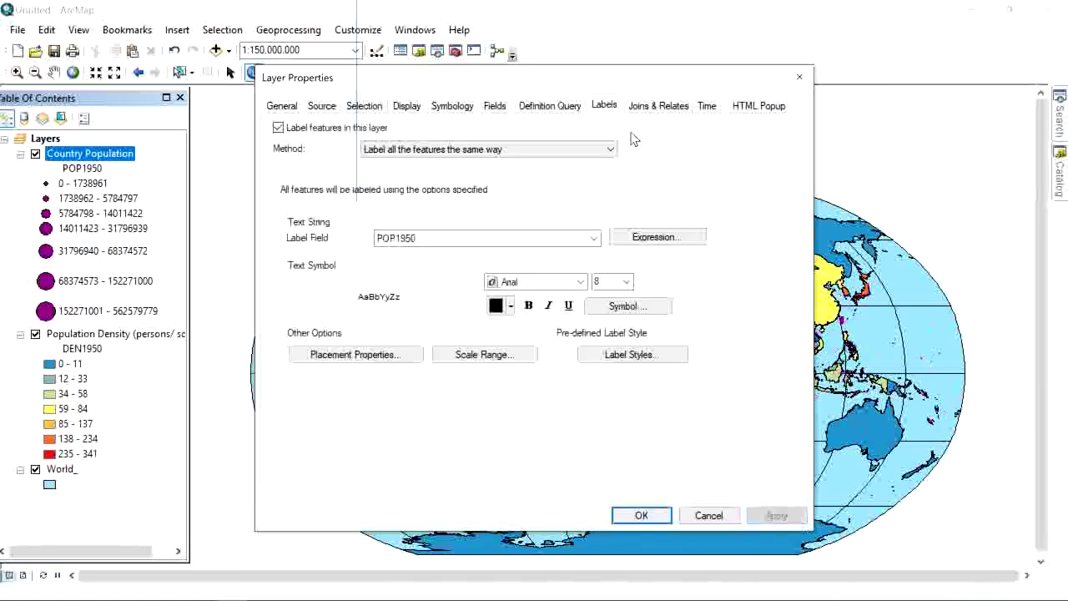
# Step: Set the Country Population label field to CNTRY_NAME with bold Arial text, apply it, and close the layer properties
pyautogui.moveTo(578, 83)
pyautogui.mouseDown()
pyautogui.moveTo(43, 83)
pyautogui.moveTo(543, 72)
pyautogui.moveTo(549, 88)
pyautogui.mouseUp()
pyautogui.click(541, 243)
pyautogui.scroll(1, 548, 326)
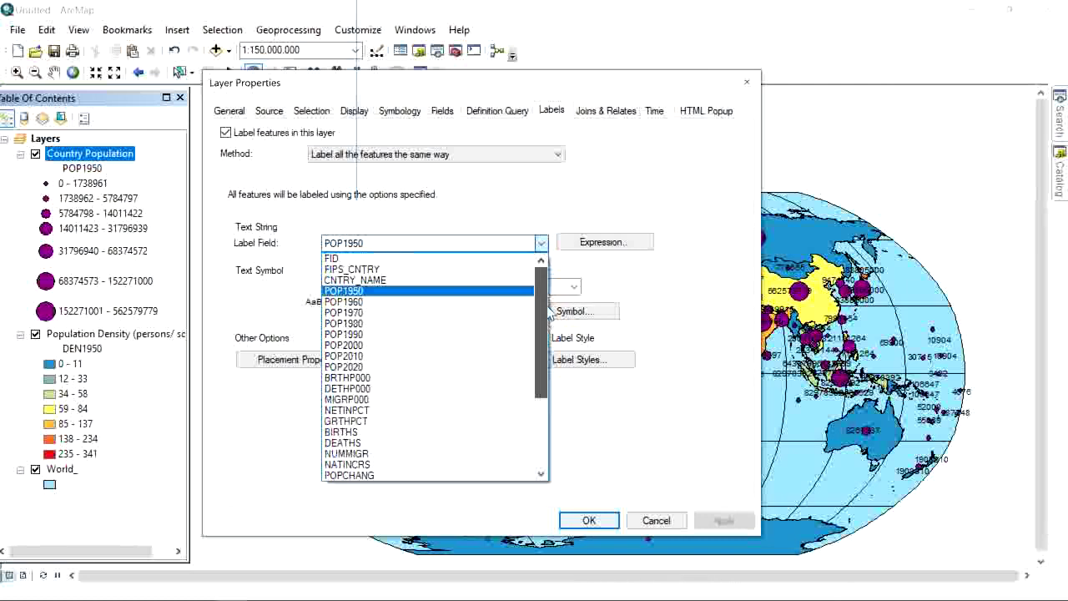
pyautogui.click(377, 281)
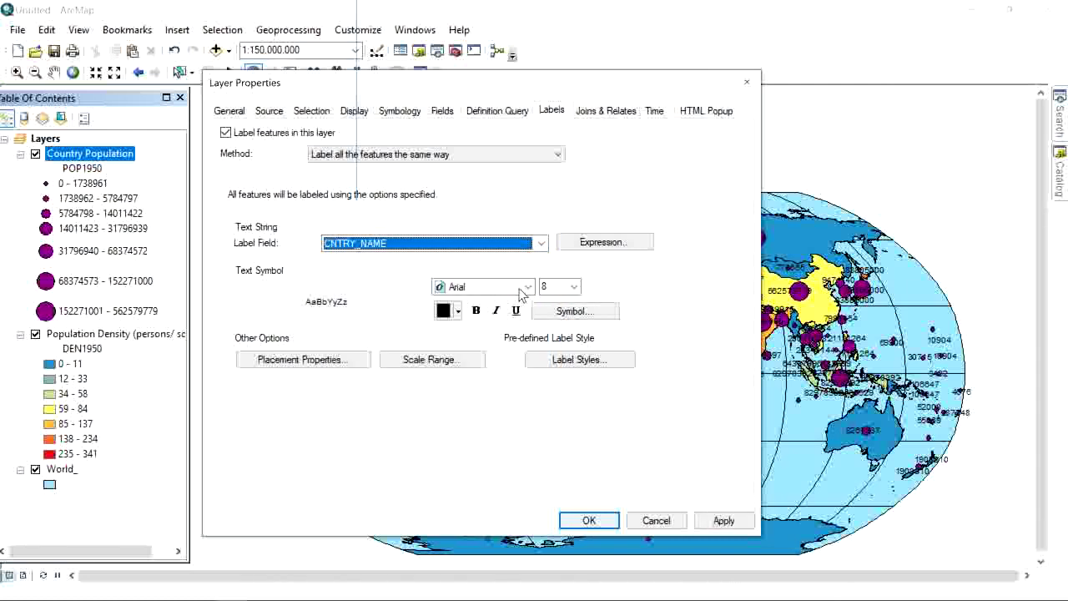
pyautogui.click(477, 311)
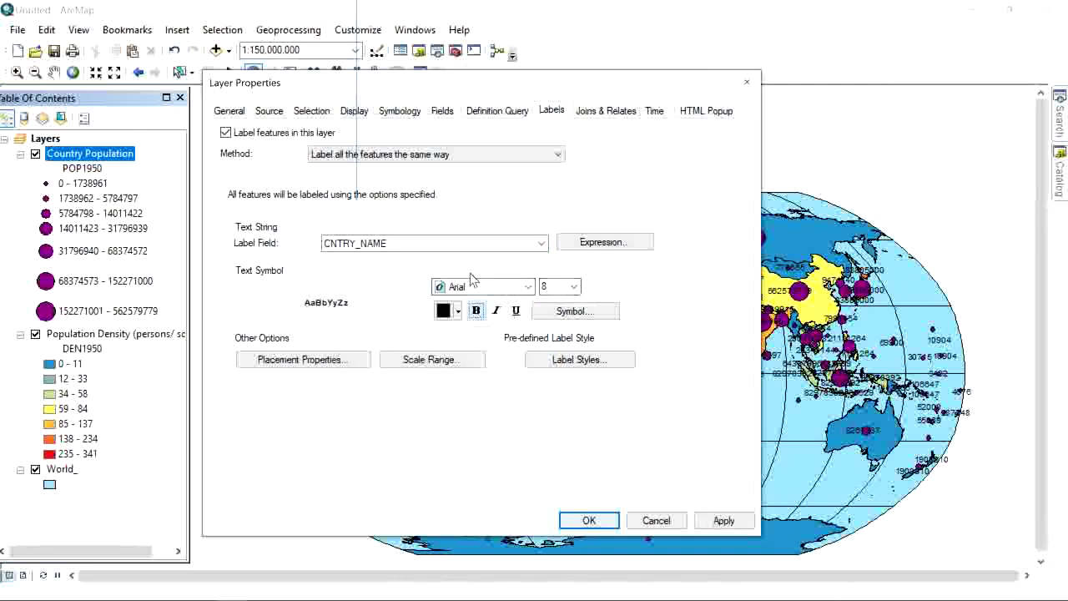
pyautogui.click(719, 520)
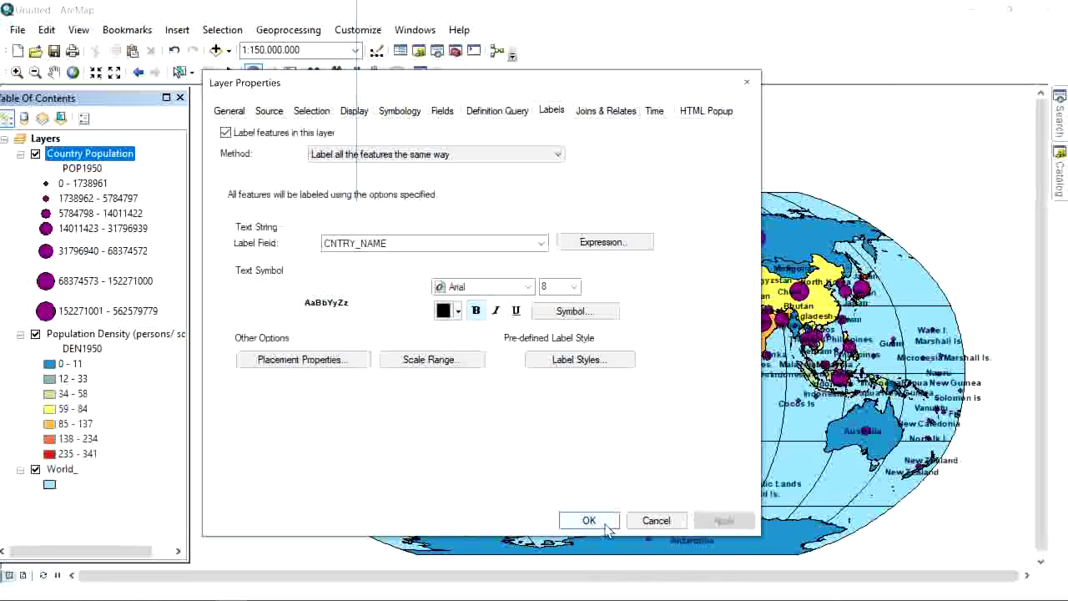
pyautogui.click(586, 521)
# Step: Examine the country name labels closely in Africa and Europe and across the whole world map
pyautogui.scroll(-1, 686, 385)
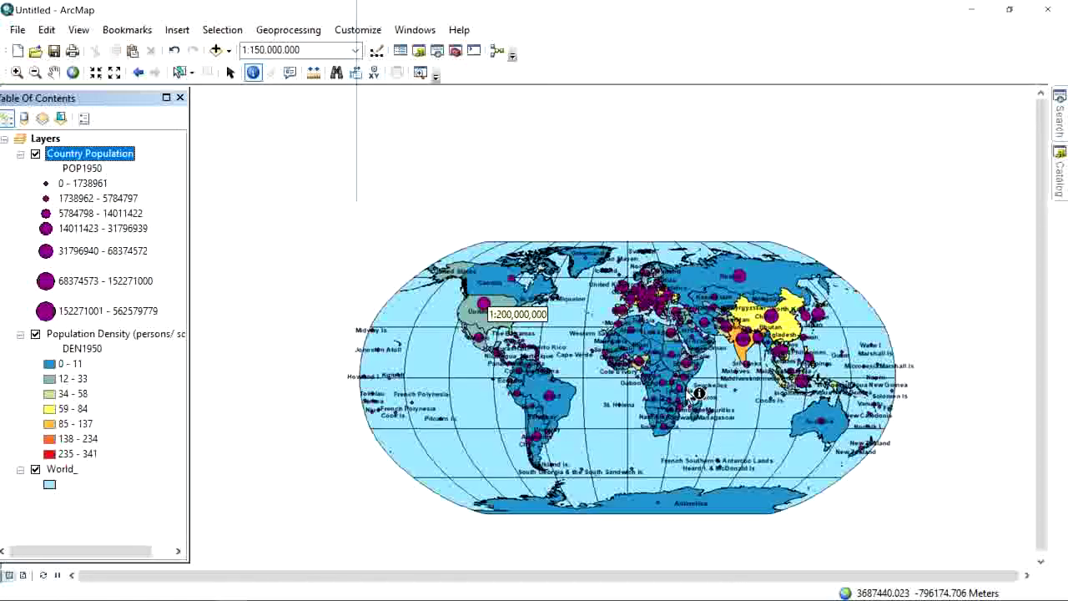
pyautogui.scroll(2, 677, 381)
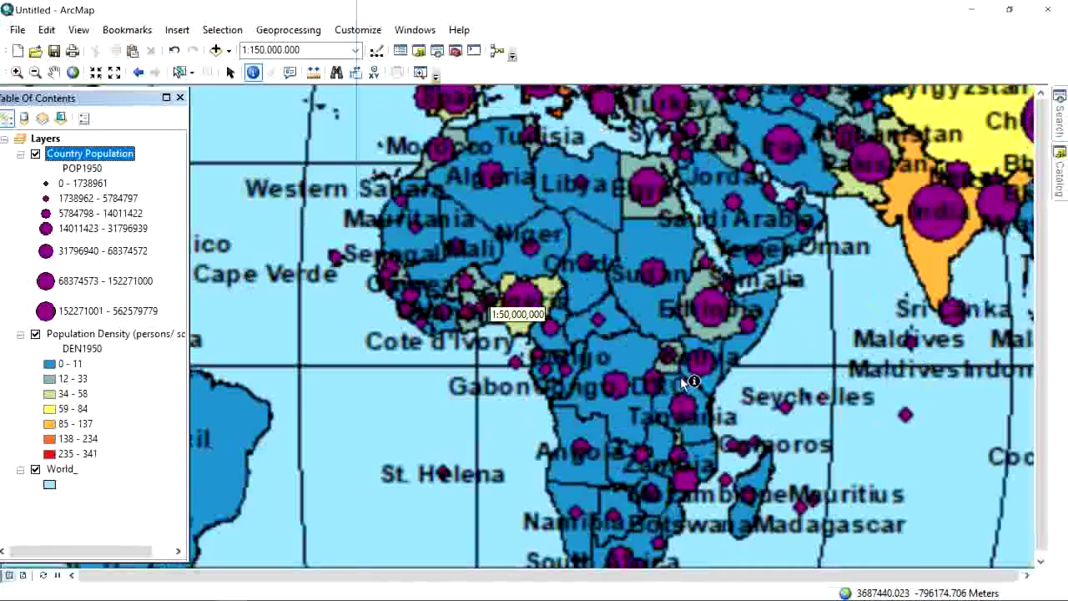
pyautogui.scroll(1, 690, 351)
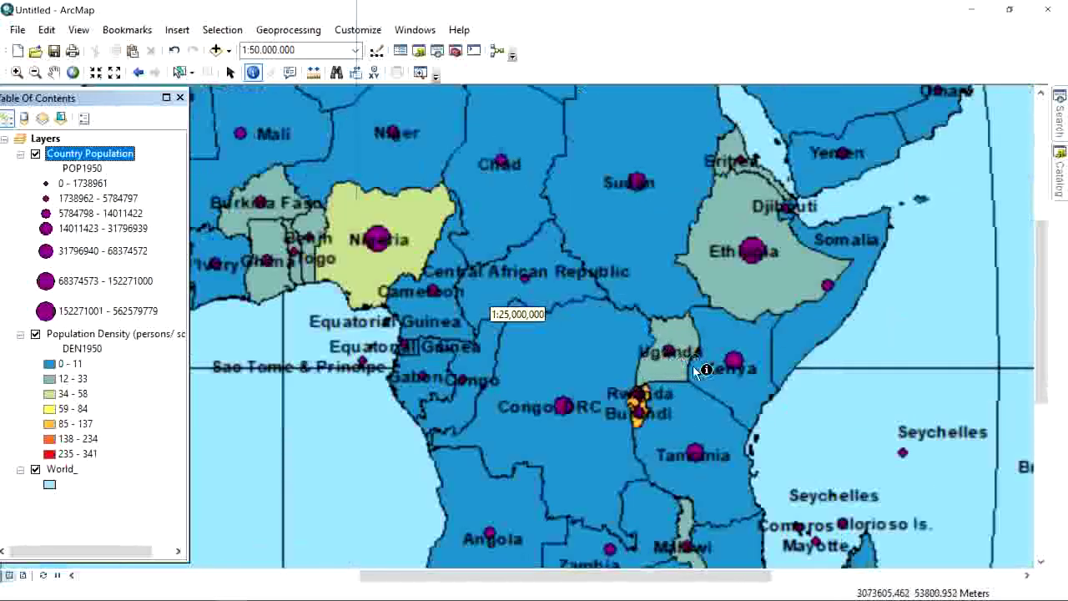
pyautogui.moveTo(604, 234); pyautogui.dragTo(551, 414)
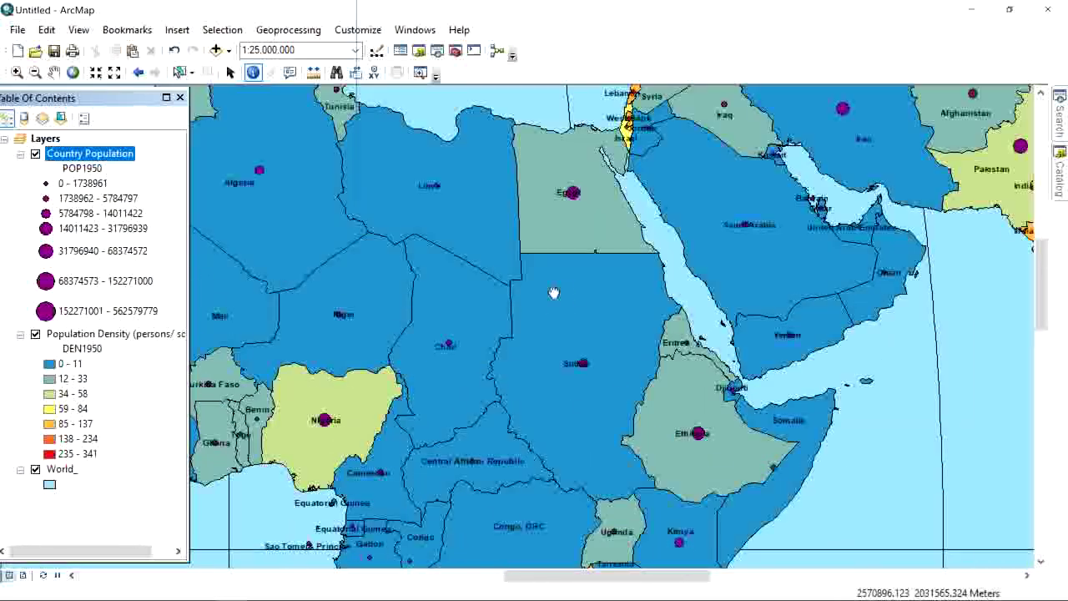
pyautogui.moveTo(550, 294); pyautogui.dragTo(595, 455)
pyautogui.moveTo(586, 399); pyautogui.dragTo(588, 435)
pyautogui.moveTo(483, 363); pyautogui.dragTo(504, 399)
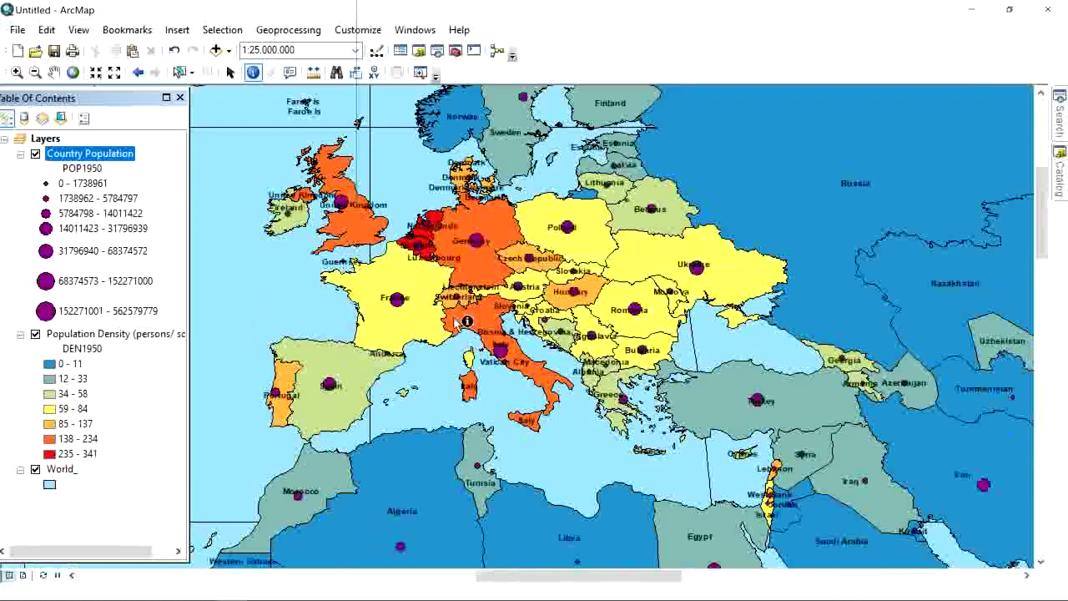
pyautogui.moveTo(434, 284); pyautogui.dragTo(568, 327)
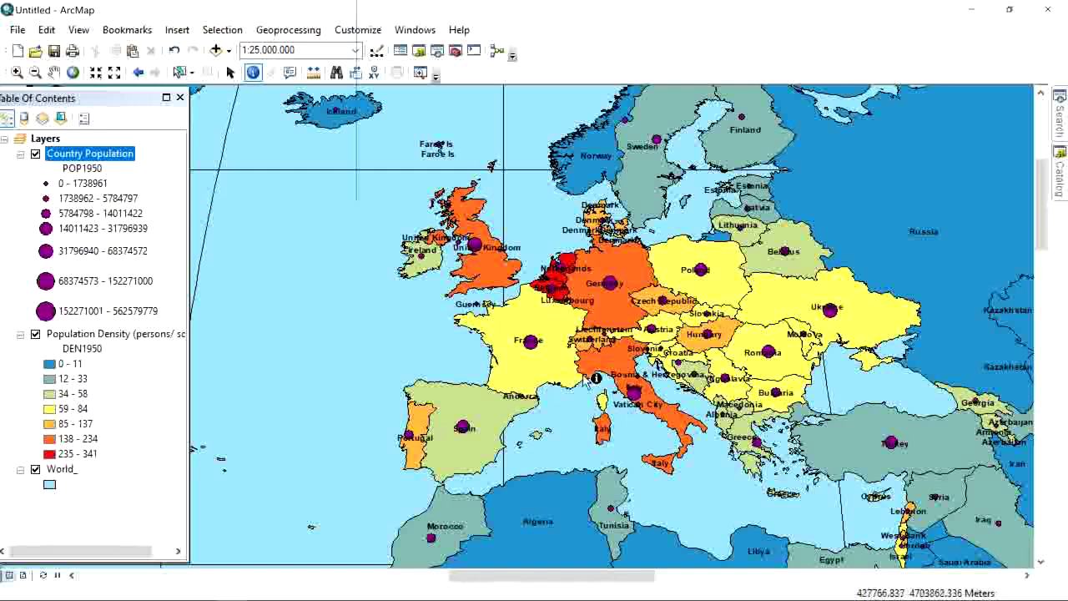
pyautogui.scroll(-2, 524, 403)
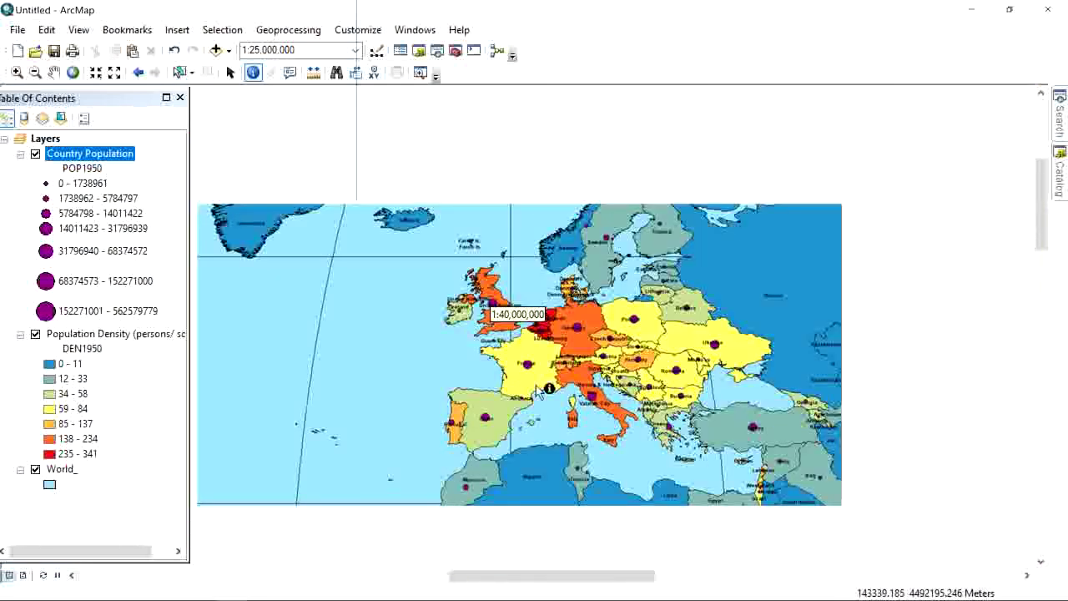
pyautogui.scroll(-2, 482, 453)
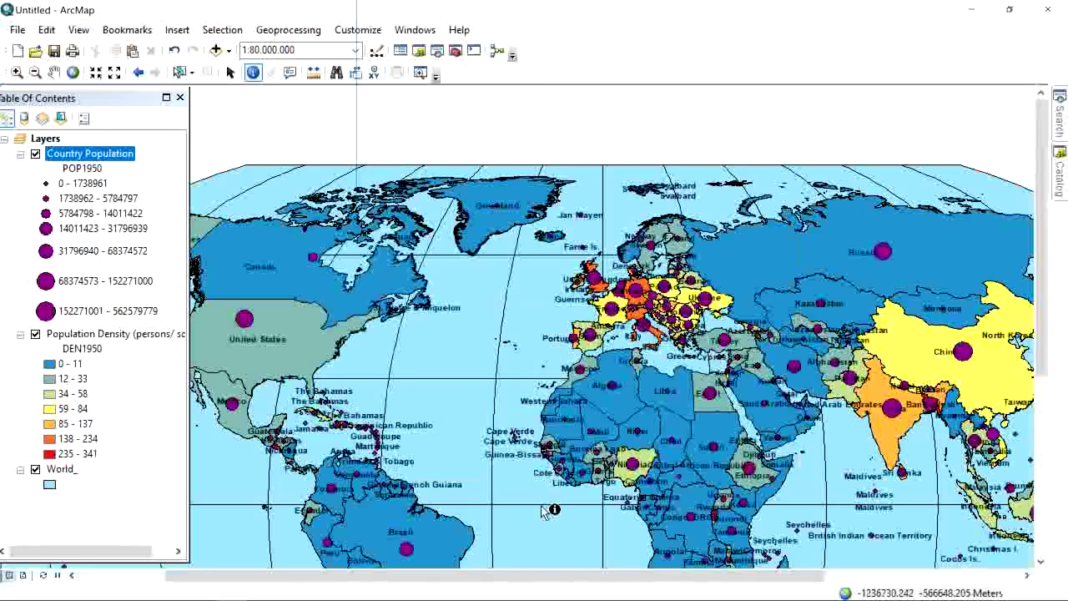
pyautogui.moveTo(560, 530); pyautogui.dragTo(496, 313)
pyautogui.scroll(-1, 497, 313)
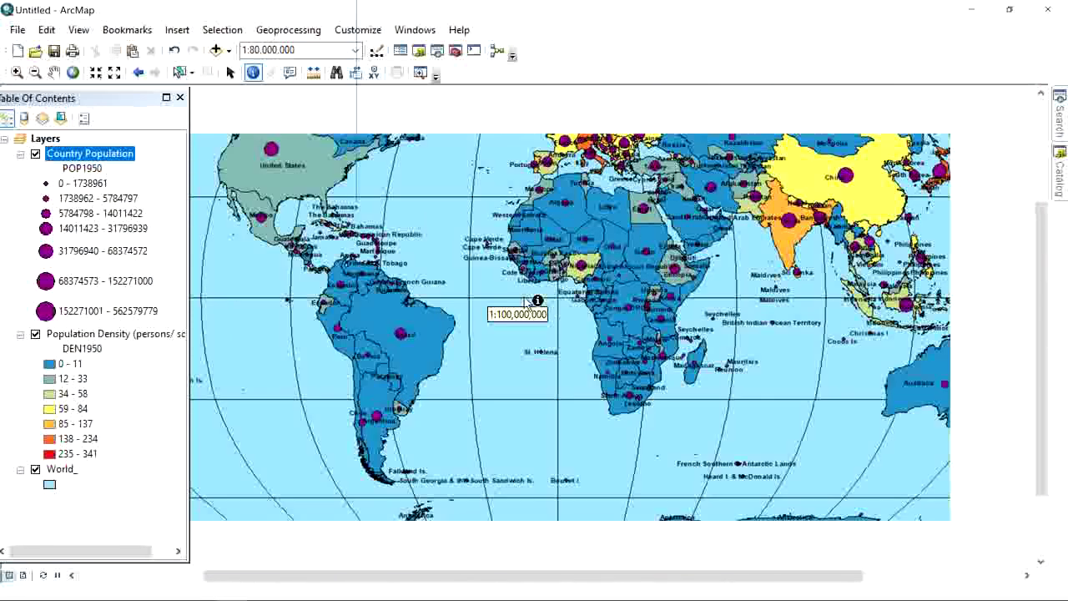
pyautogui.scroll(-1, 561, 364)
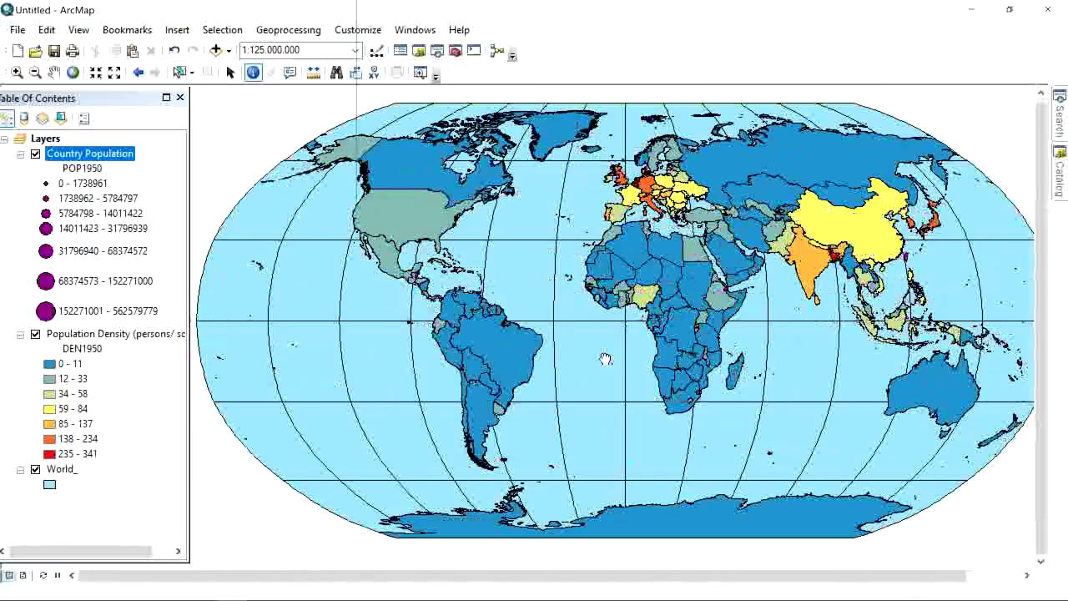
pyautogui.scroll(-1, 607, 365)
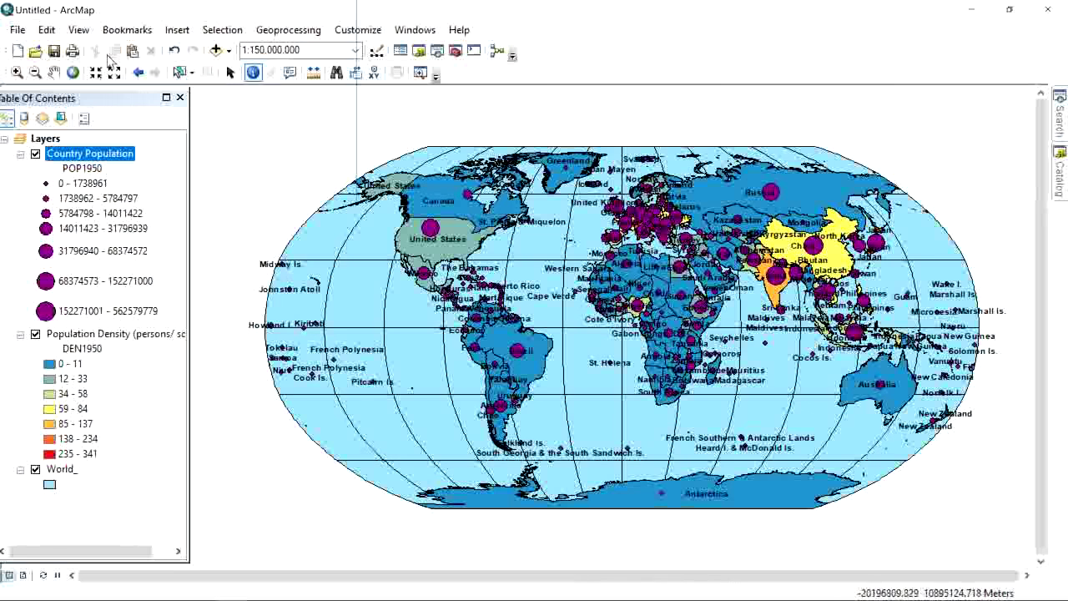
# Step: Preview the world map in layout view and return to data view
pyautogui.click(85, 35)
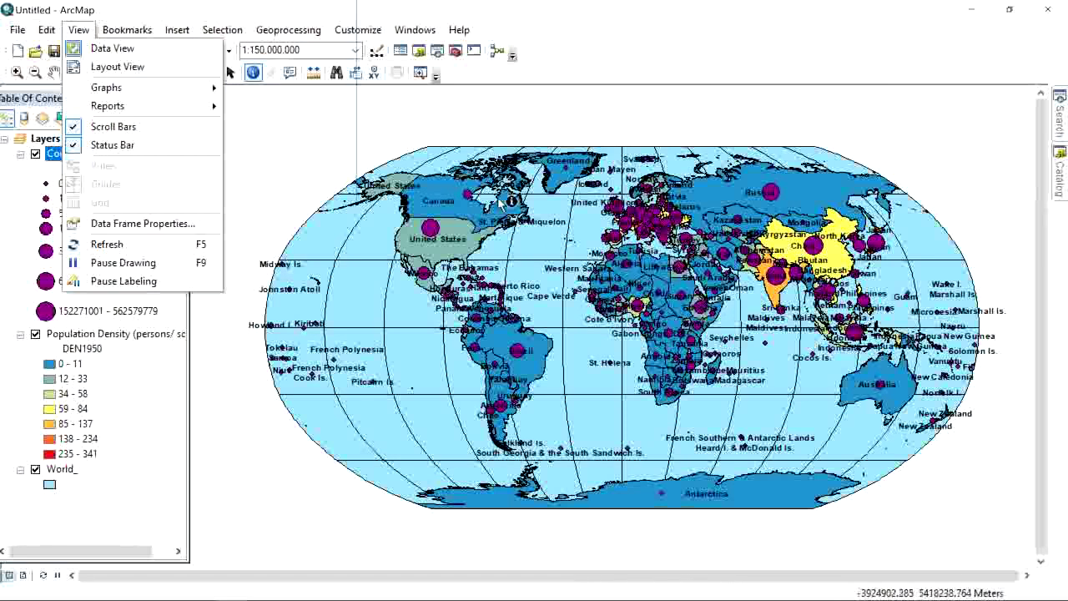
pyautogui.click(127, 68)
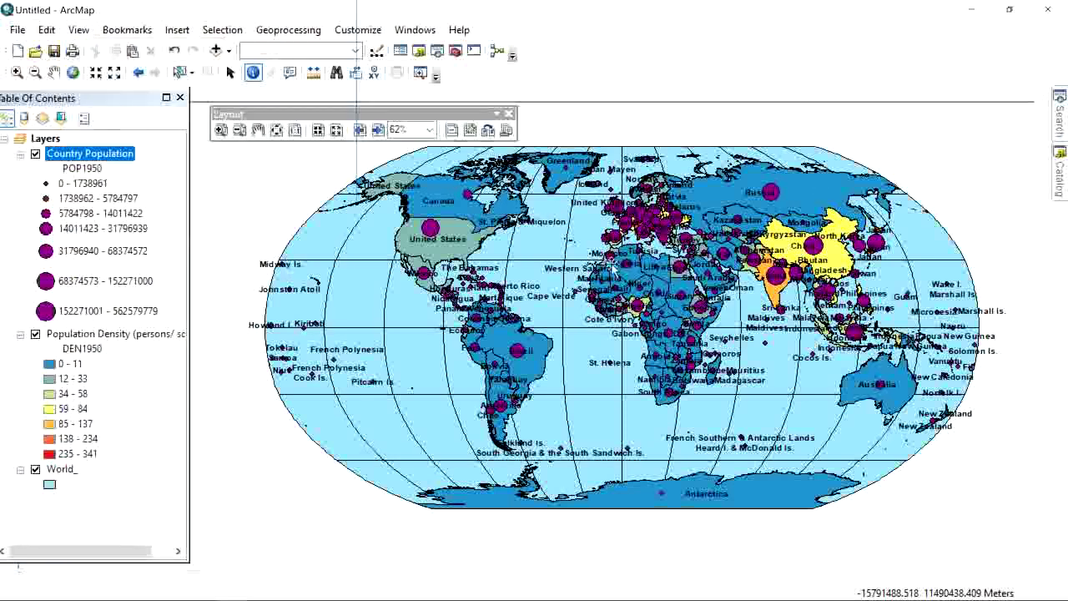
pyautogui.click(78, 31)
pyautogui.click(104, 46)
# Step: Frame Europe in data view and inspect how that extent appears on the page in layout view
pyautogui.scroll(3, 714, 296)
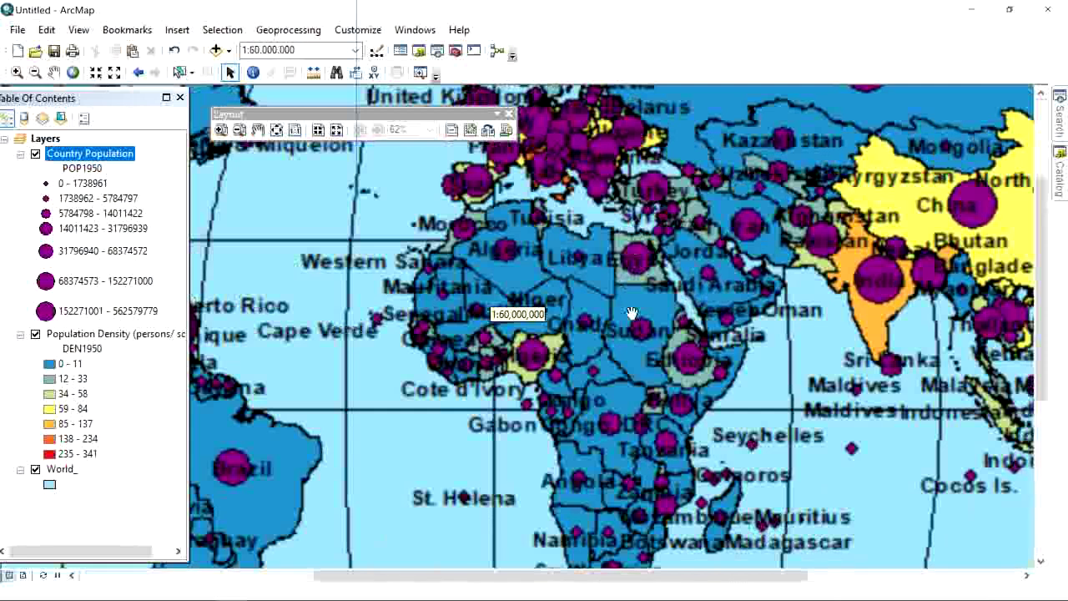
pyautogui.moveTo(615, 305); pyautogui.dragTo(617, 275)
pyautogui.scroll(4, 613, 268)
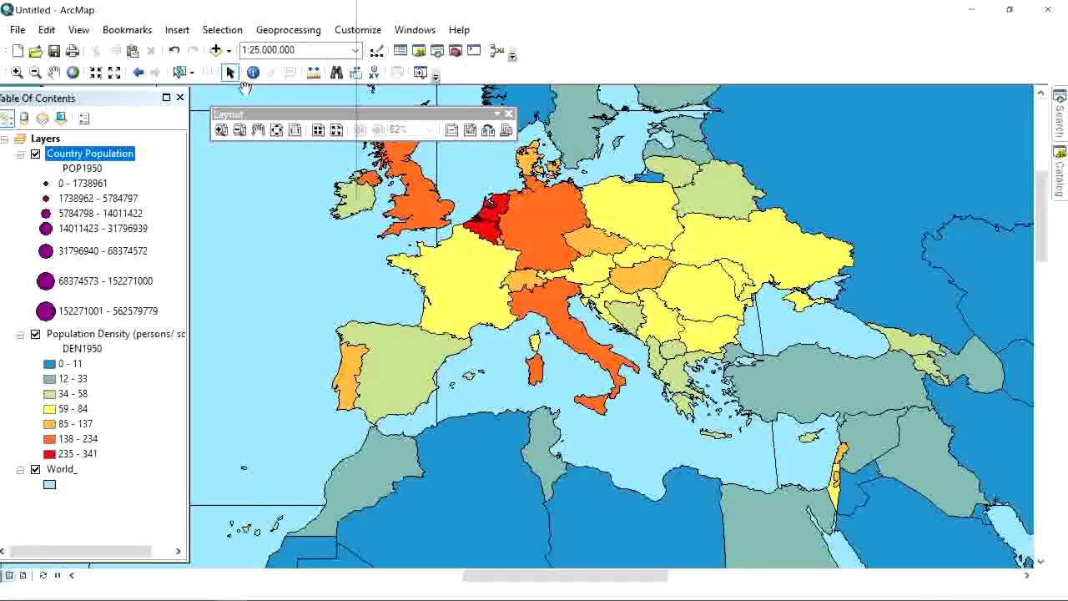
pyautogui.press('c')
pyautogui.moveTo(570, 236); pyautogui.dragTo(575, 326)
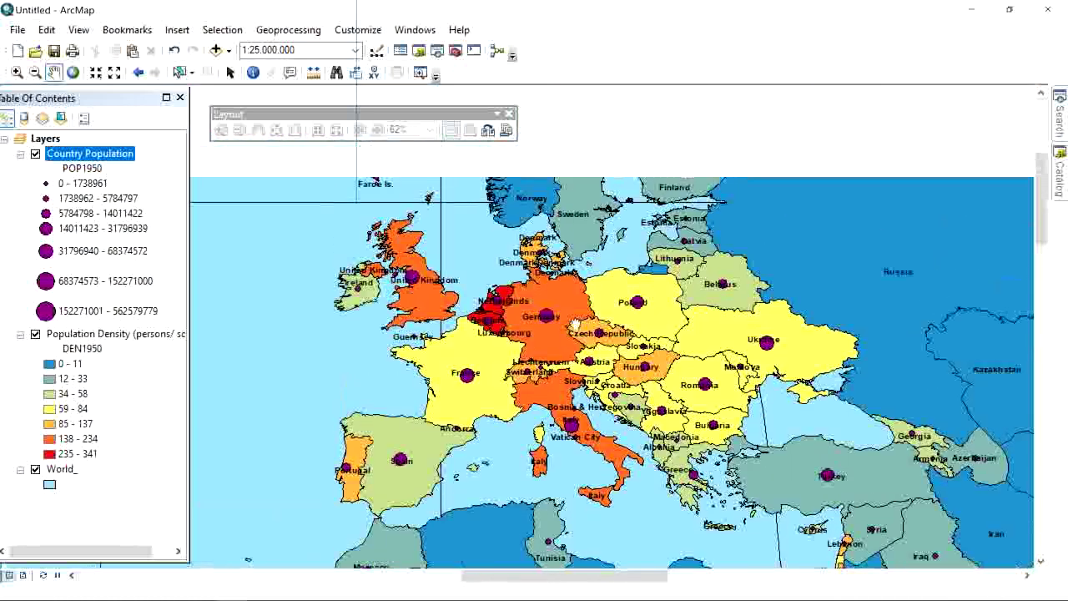
pyautogui.click(81, 30)
pyautogui.click(117, 67)
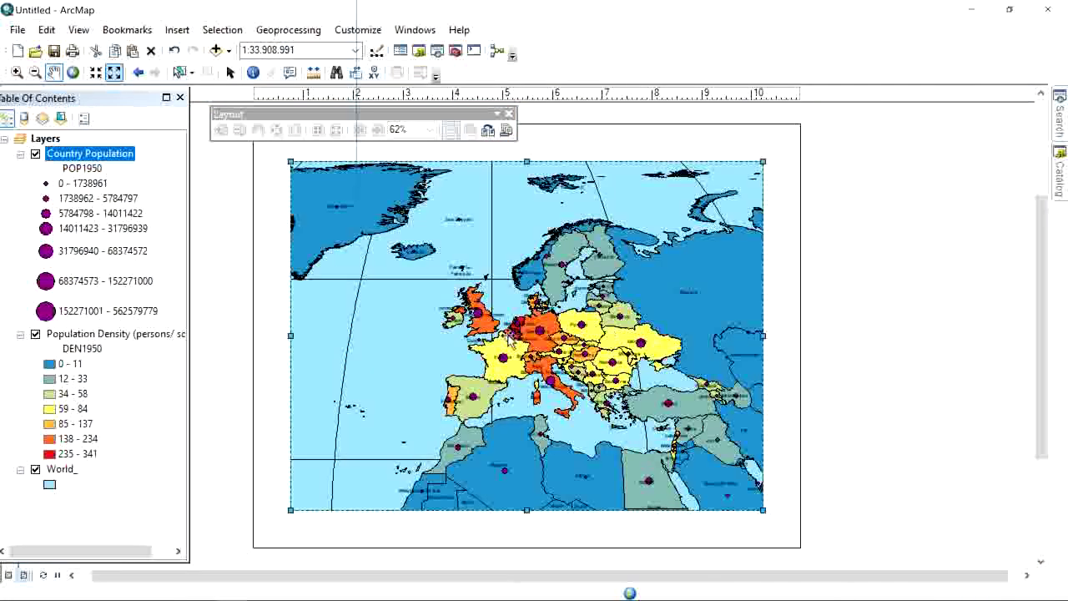
pyautogui.scroll(-5, 432, 348)
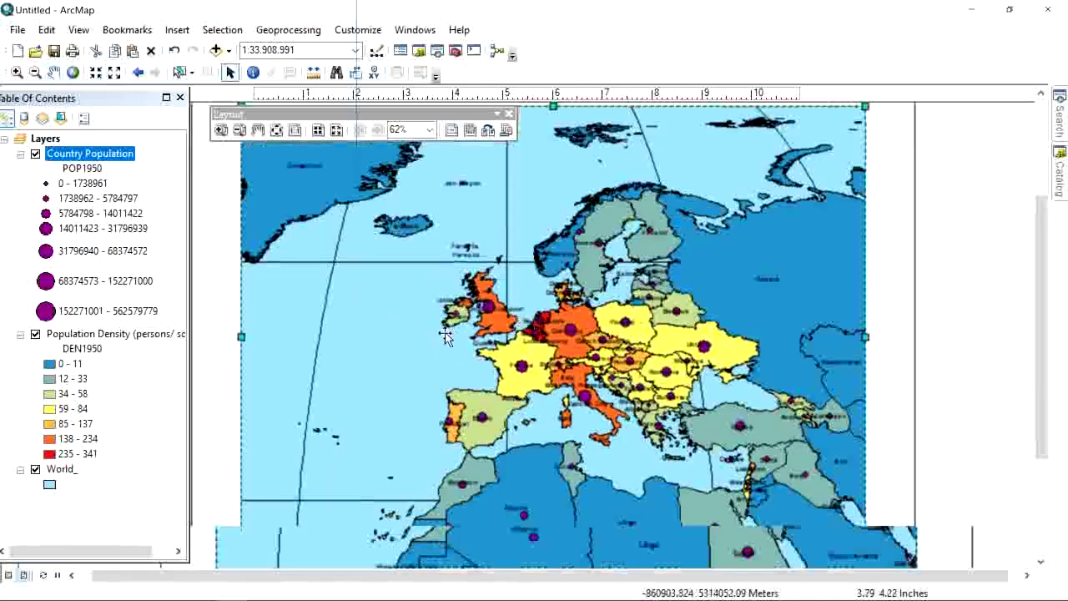
pyautogui.scroll(3, 473, 352)
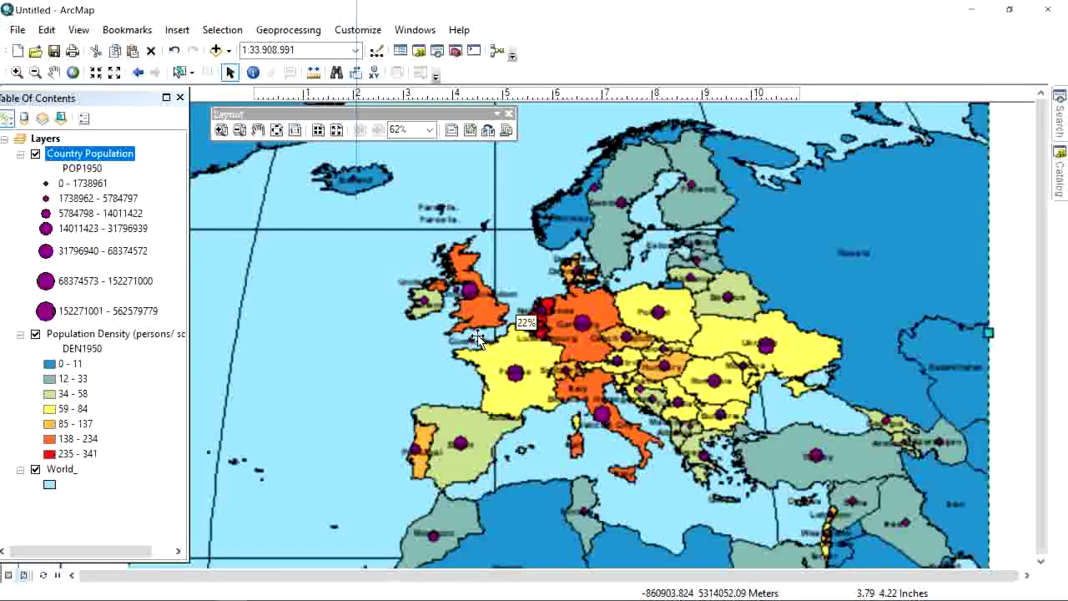
# Step: Return to data view and restore the map to its full extent
pyautogui.click(80, 30)
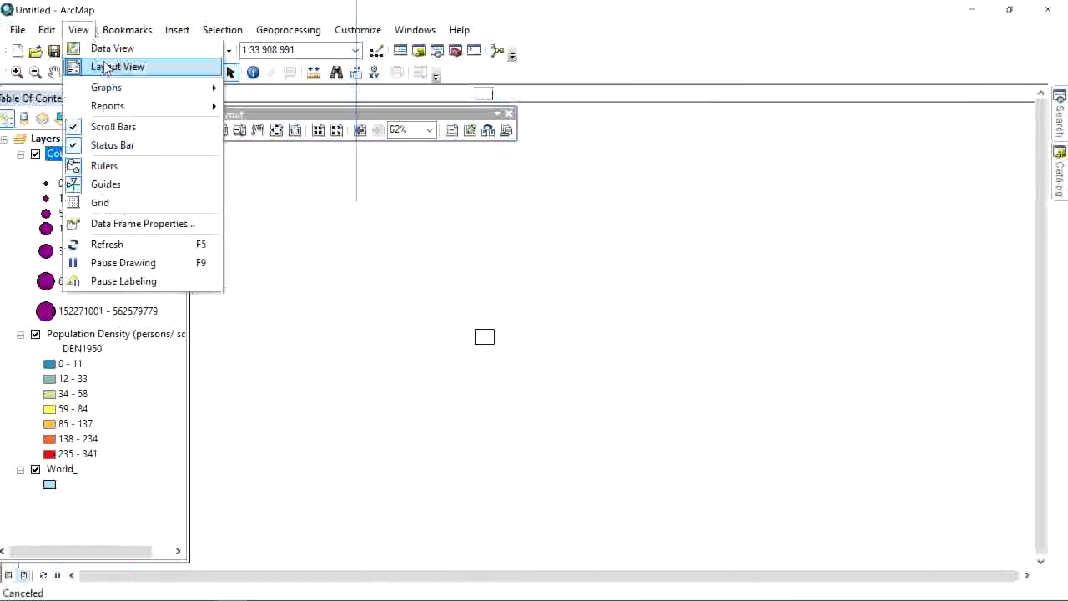
pyautogui.click(116, 47)
pyautogui.scroll(-5, 500, 351)
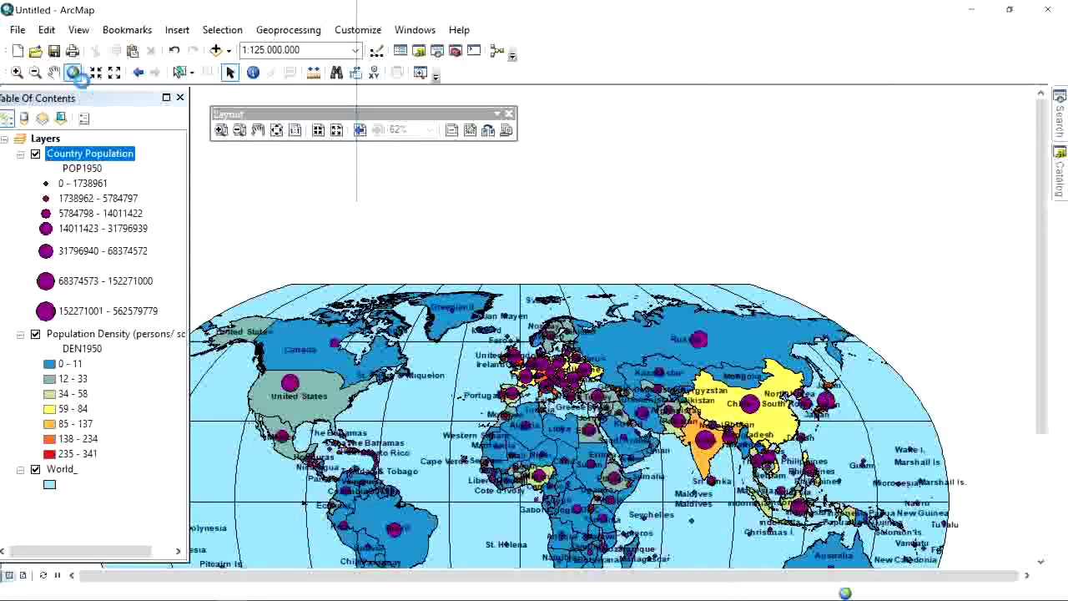
pyautogui.click(73, 72)
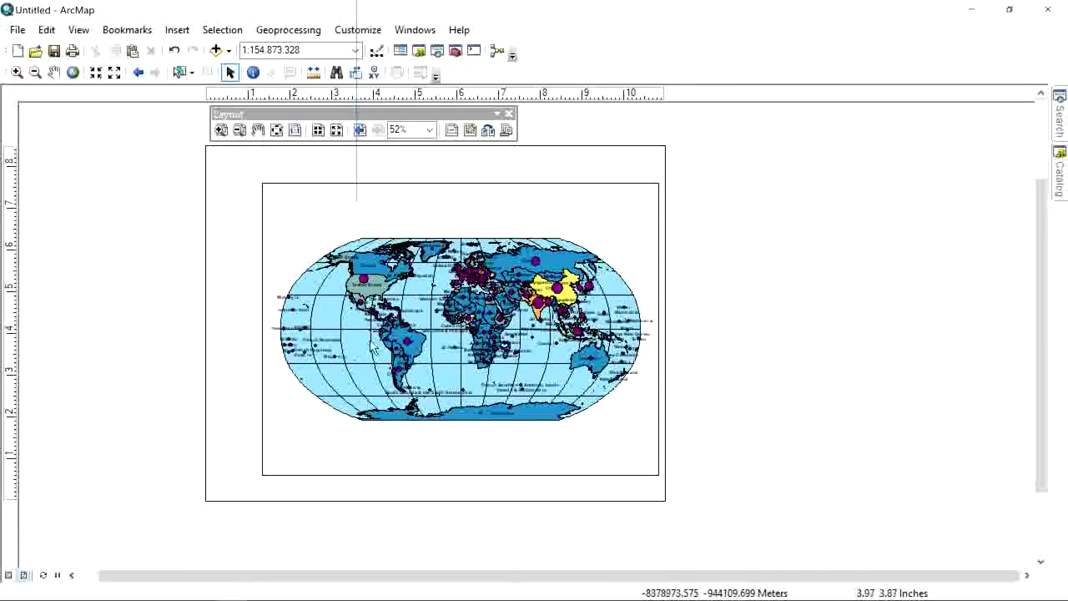
# Step: Apply the LetterLandscape.mxd template from the Traditional Layouts to the map layout
pyautogui.scroll(-3, 417, 353)
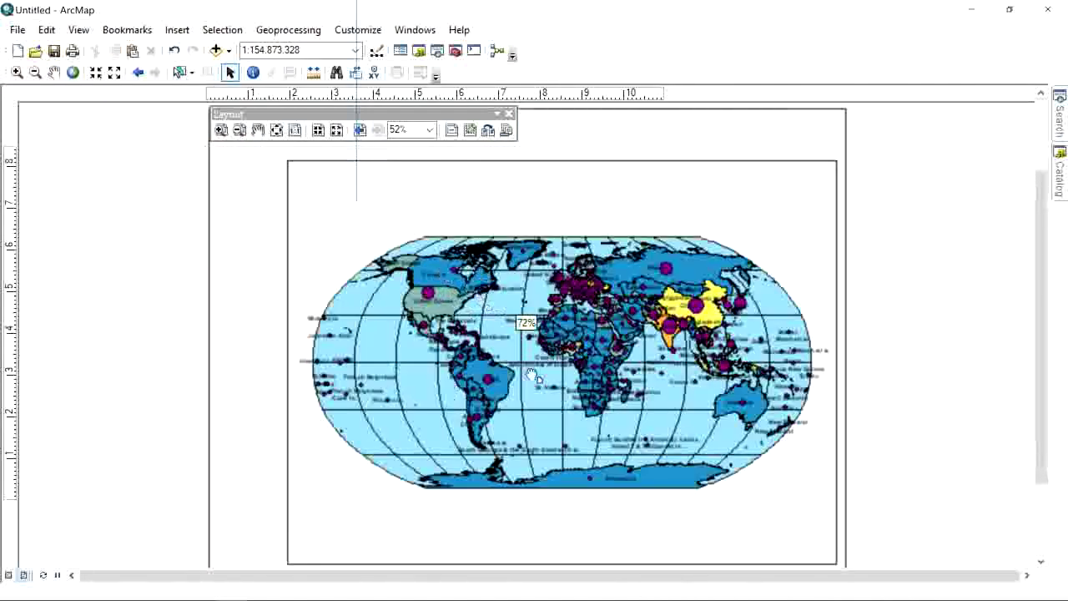
pyautogui.scroll(1, 513, 286)
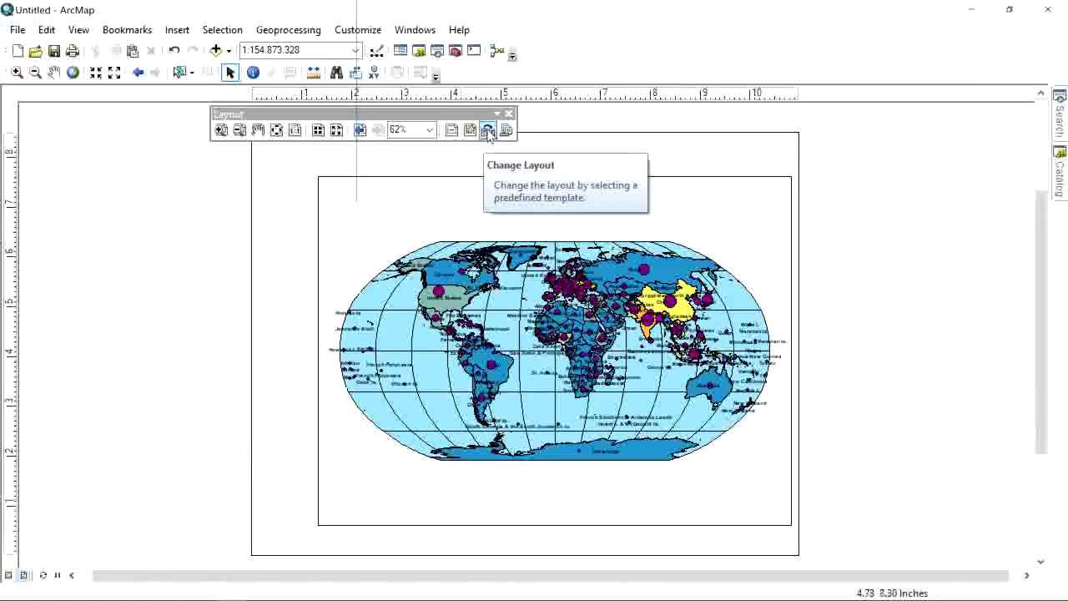
pyautogui.click(489, 131)
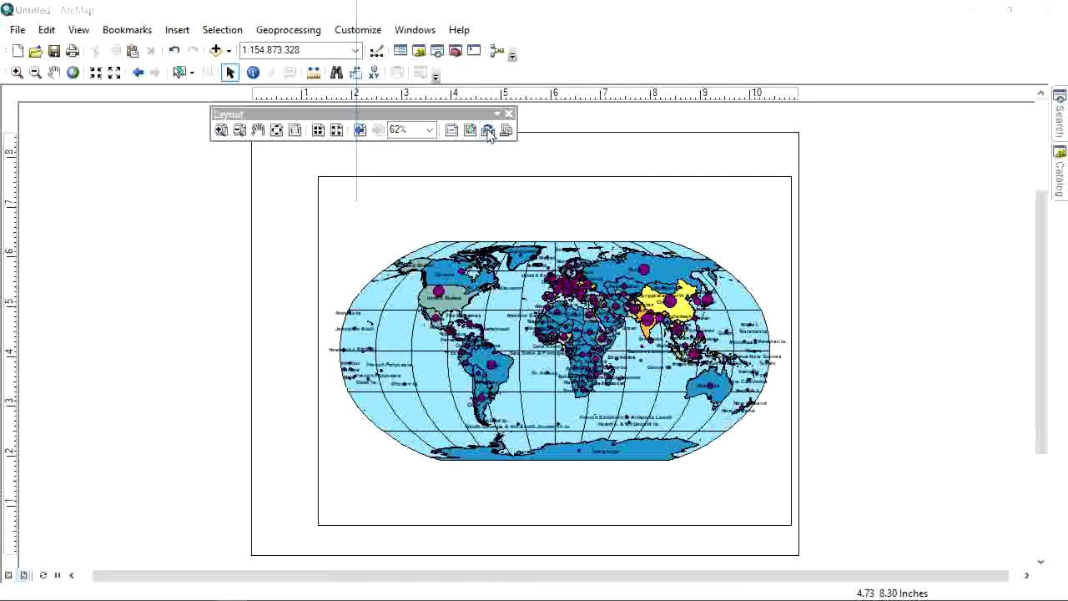
pyautogui.moveTo(539, 131); pyautogui.dragTo(329, 36)
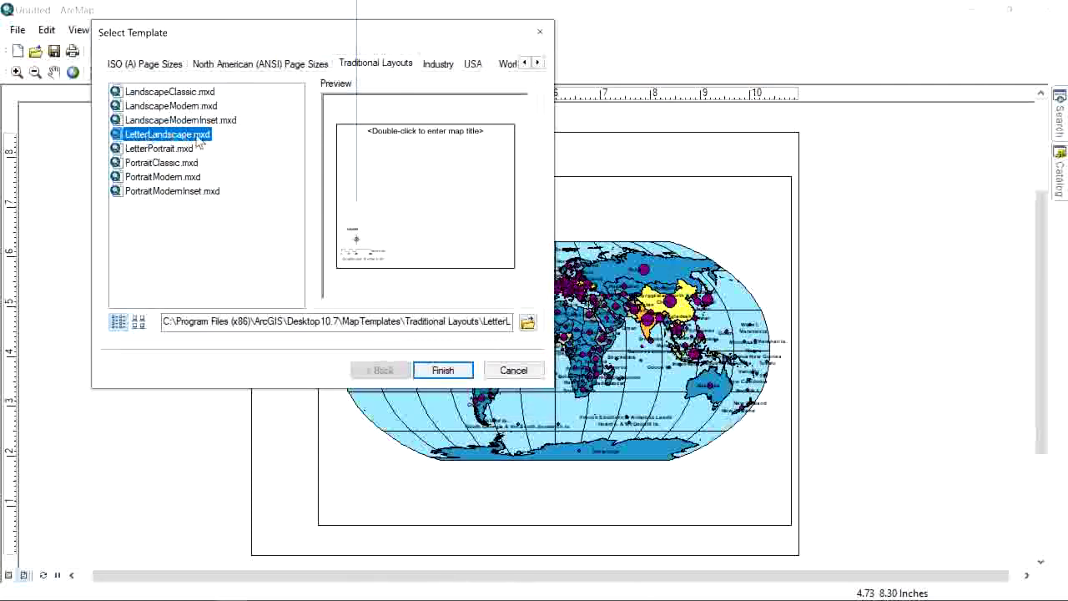
pyautogui.moveTo(239, 38); pyautogui.dragTo(281, 200)
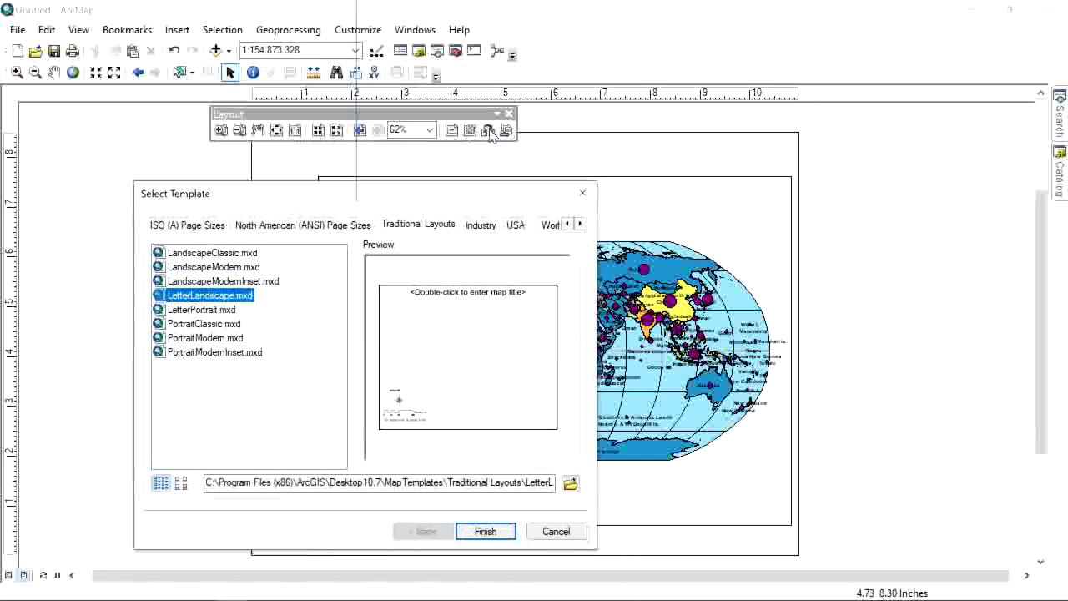
pyautogui.moveTo(460, 196); pyautogui.dragTo(437, 160)
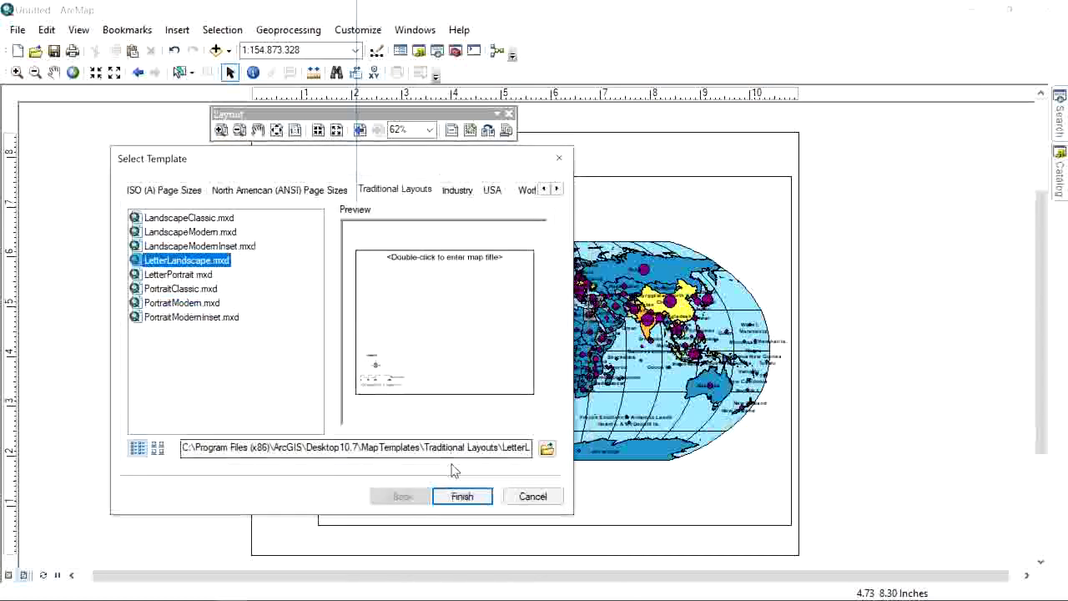
pyautogui.click(461, 497)
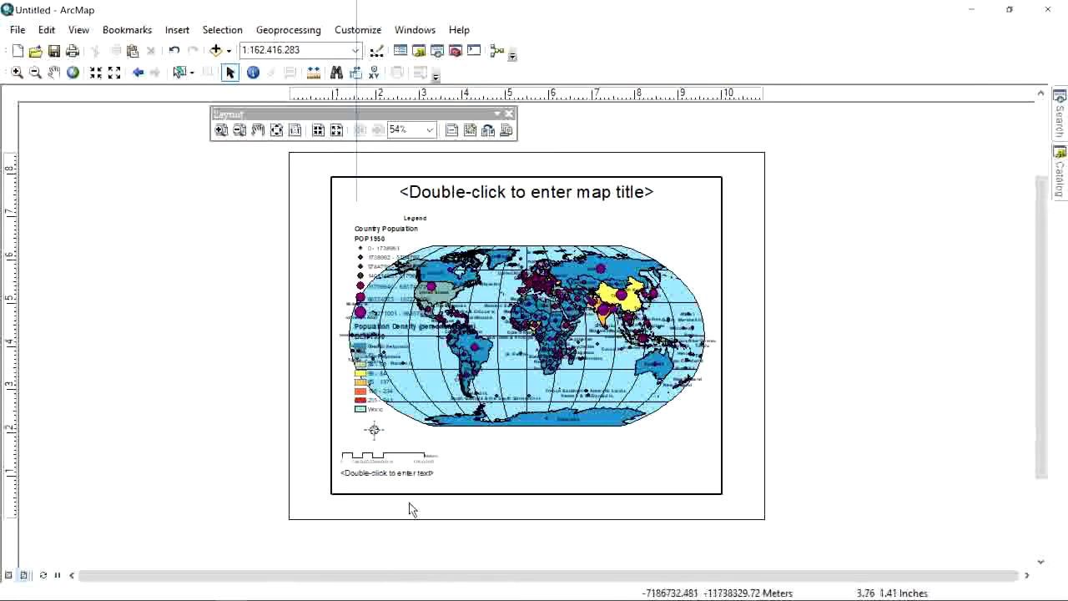
# Step: Move the map data frame to the page's right edge and the legend to the page's upper-left corner
pyautogui.click(562, 386)
pyautogui.moveTo(701, 470); pyautogui.dragTo(739, 475)
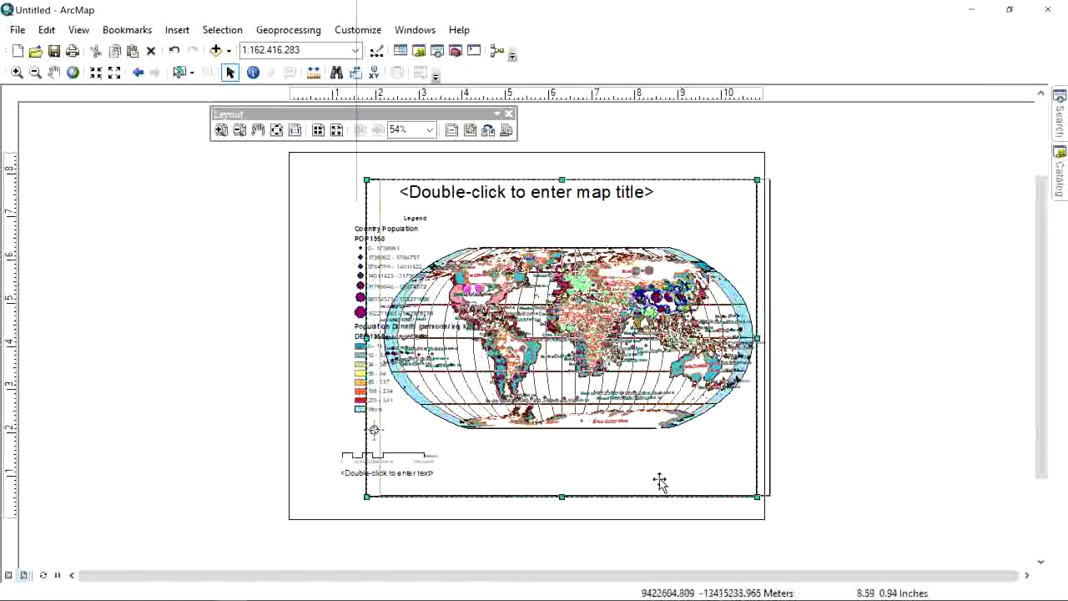
pyautogui.click(359, 293)
pyautogui.moveTo(359, 293); pyautogui.dragTo(312, 265)
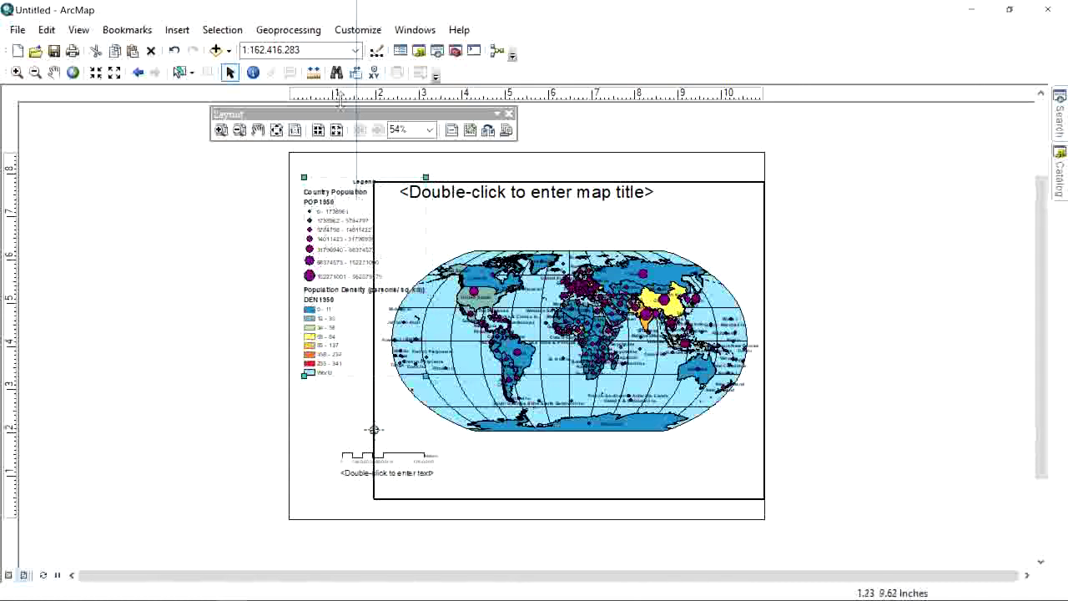
pyautogui.scroll(-2, 343, 191)
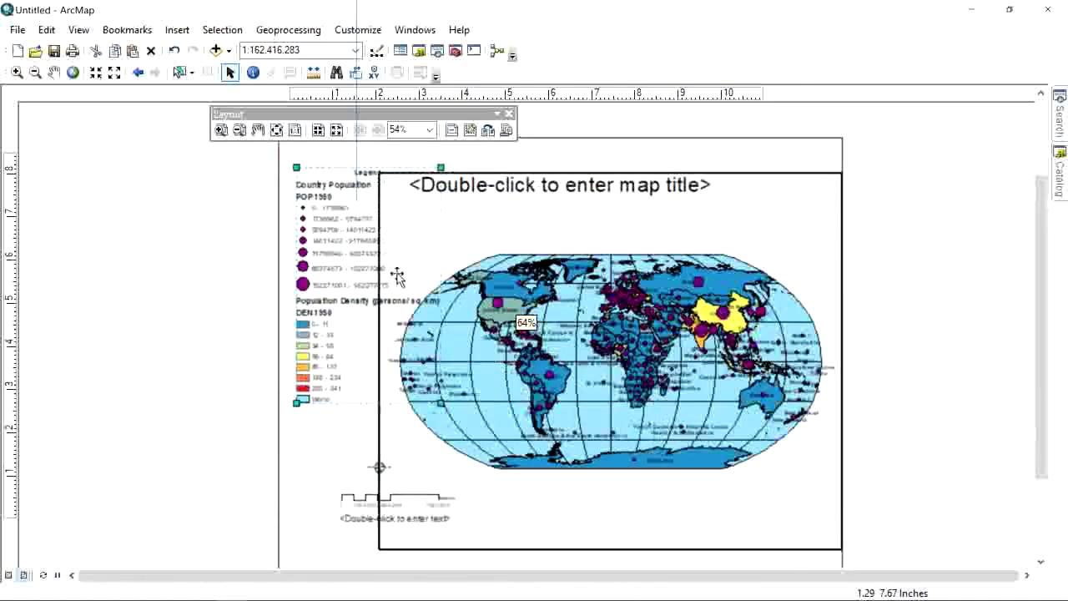
pyautogui.click(418, 509)
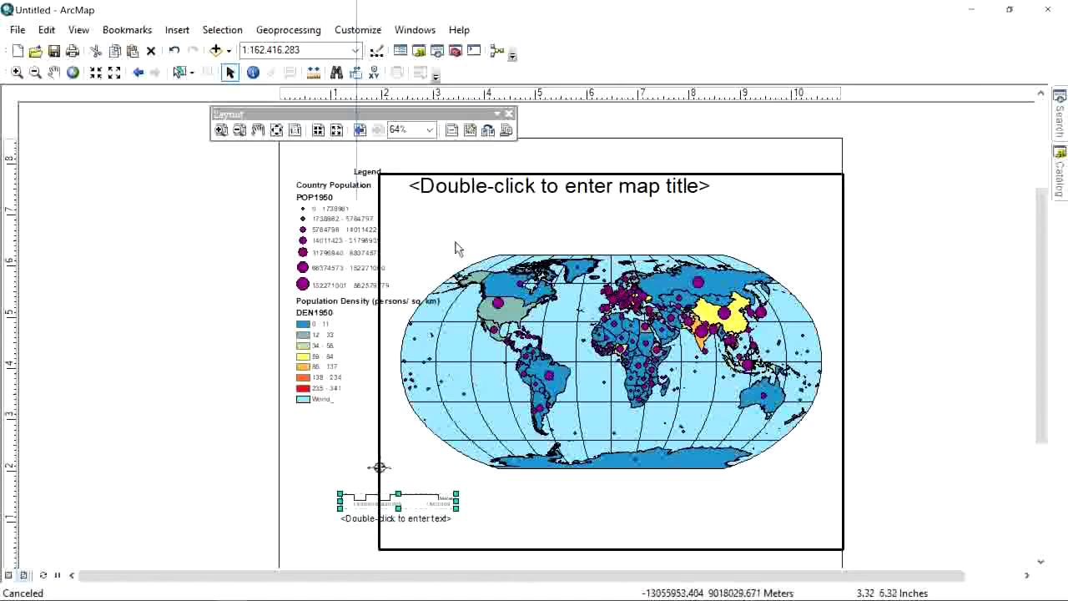
# Step: Remove the border line from the world map's data frame
pyautogui.click(564, 307)
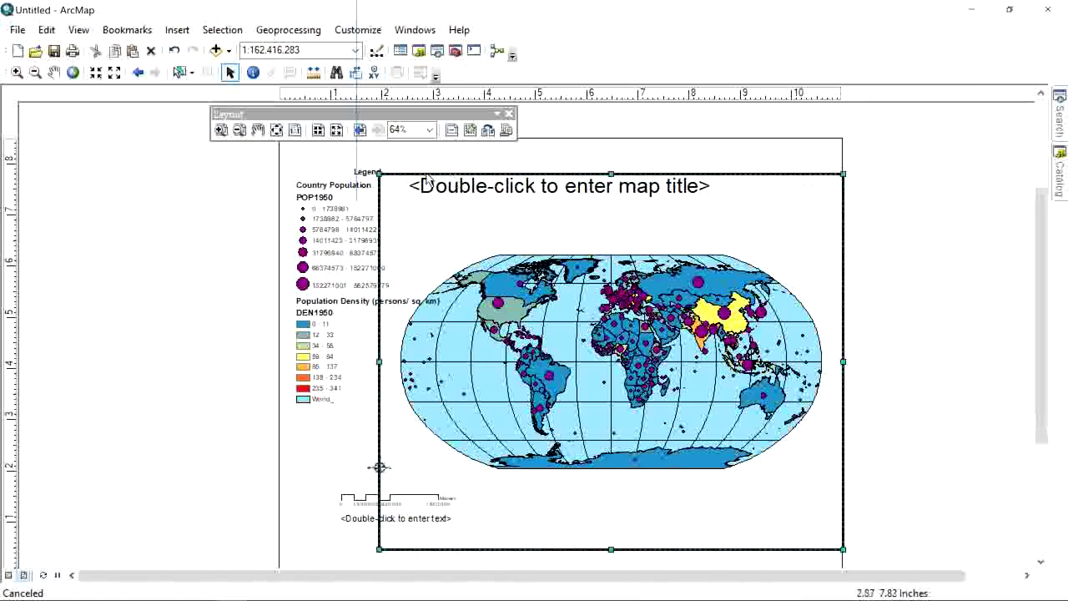
pyautogui.rightClick(610, 505)
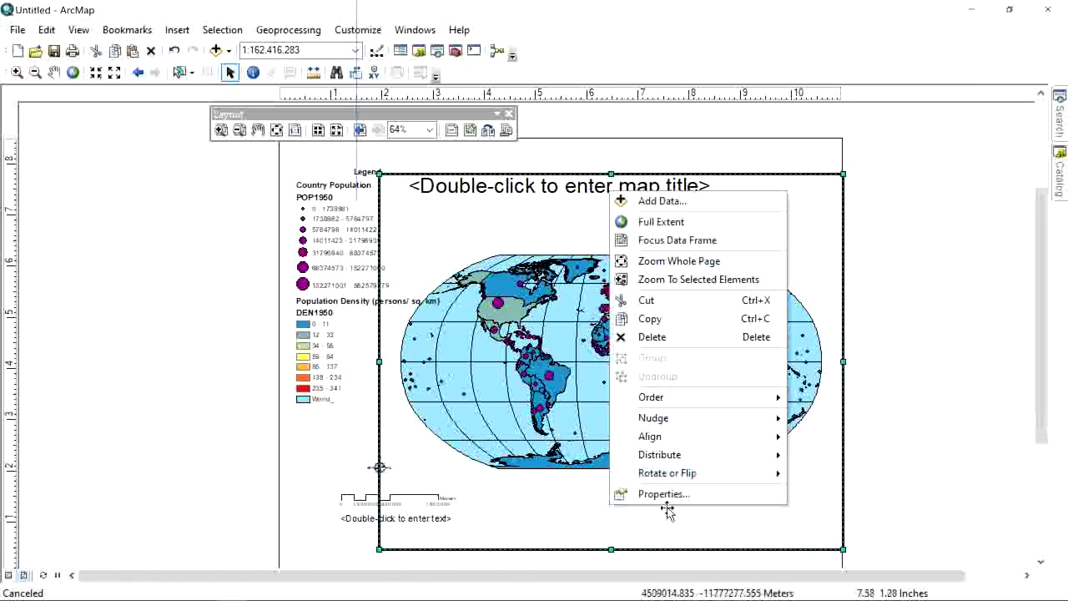
pyautogui.click(668, 499)
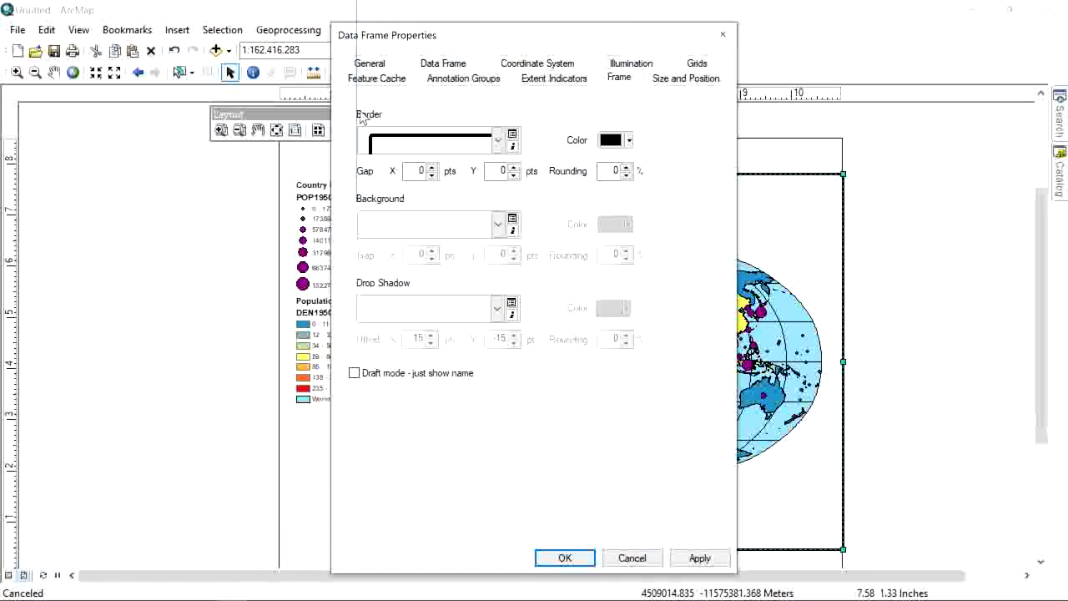
pyautogui.click(498, 142)
pyautogui.moveTo(576, 247); pyautogui.dragTo(577, 158)
pyautogui.click(459, 172)
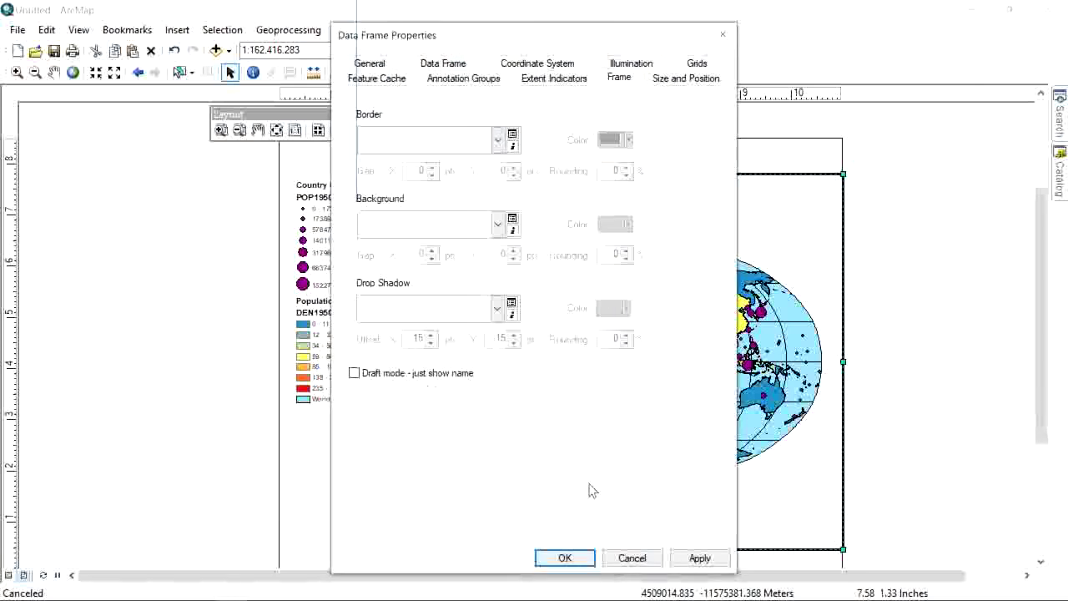
pyautogui.click(565, 558)
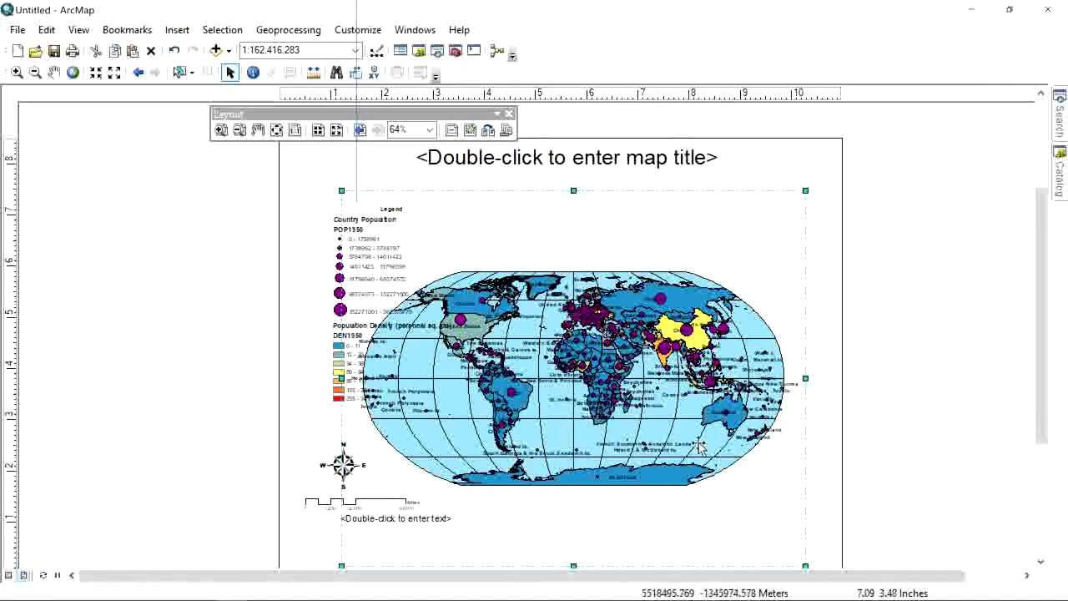
# Step: Reposition the world map lower on the page and shift the legend left to reduce their overlap
pyautogui.moveTo(618, 430); pyautogui.dragTo(661, 446)
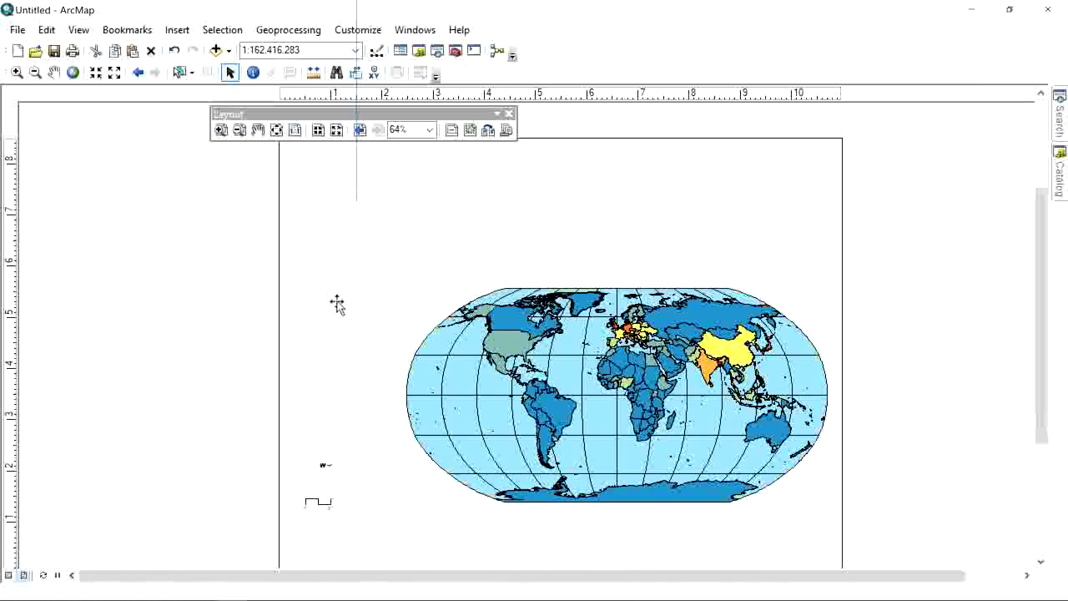
pyautogui.moveTo(499, 380); pyautogui.dragTo(475, 382)
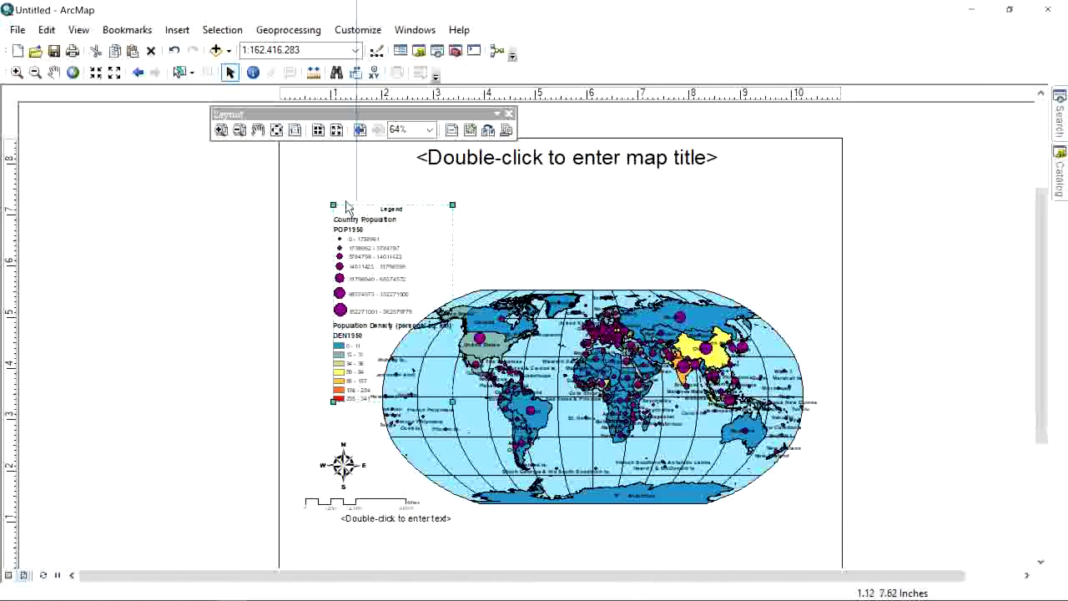
pyautogui.moveTo(361, 296); pyautogui.dragTo(333, 300)
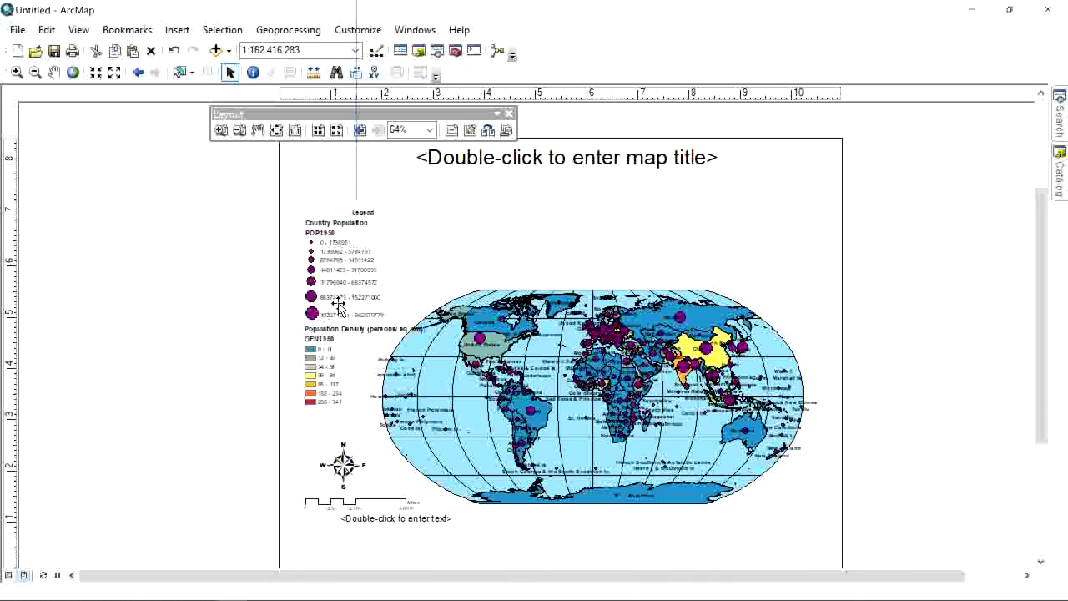
# Step: Place the Population Density legend item in a new column and move the legend to the page's upper-left corner
pyautogui.rightClick(341, 300)
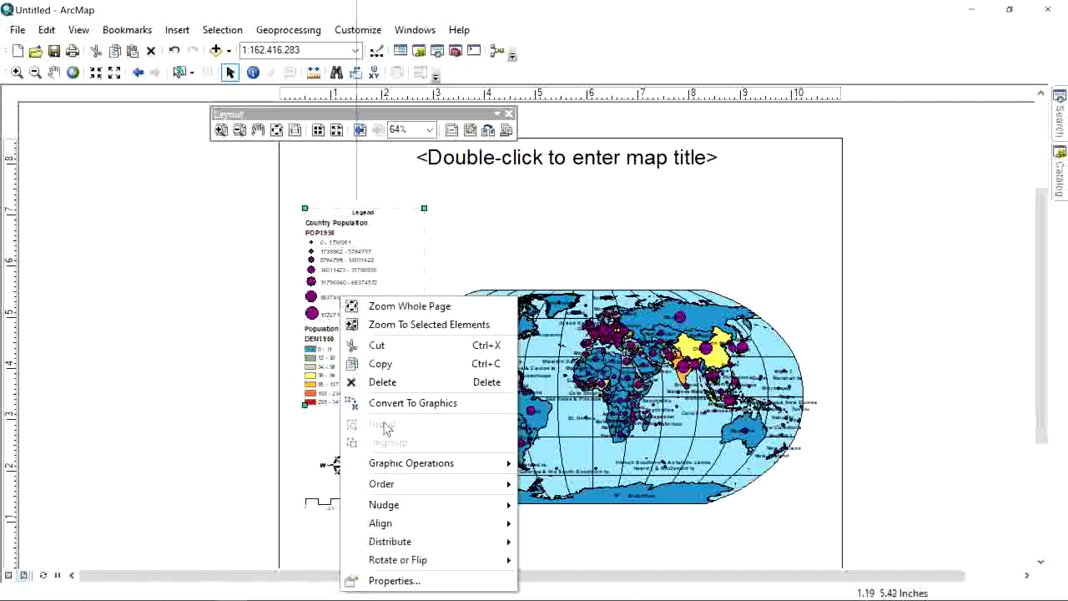
pyautogui.click(388, 579)
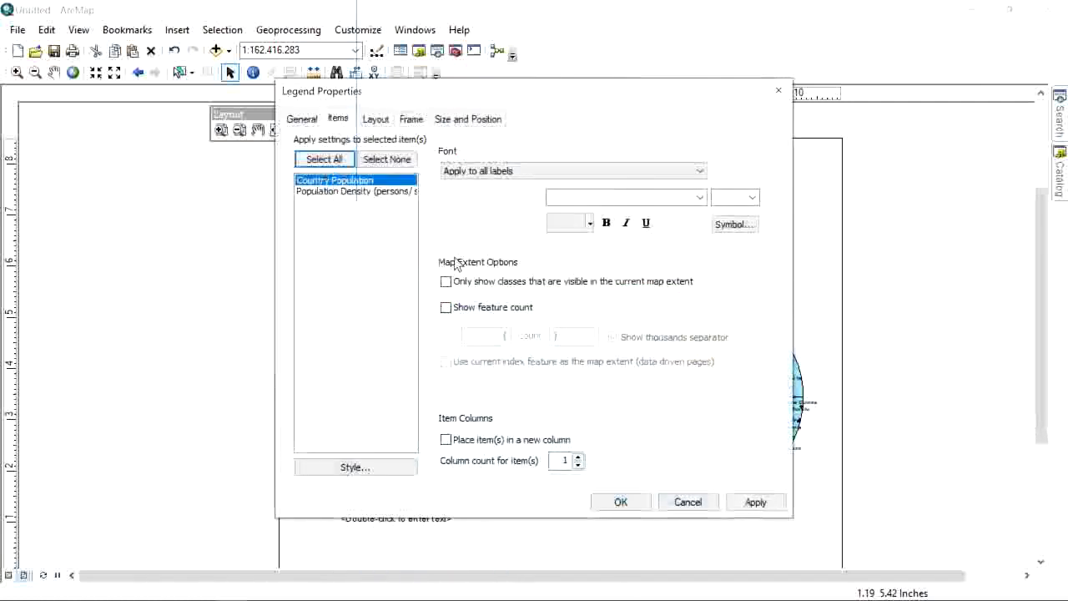
pyautogui.click(327, 193)
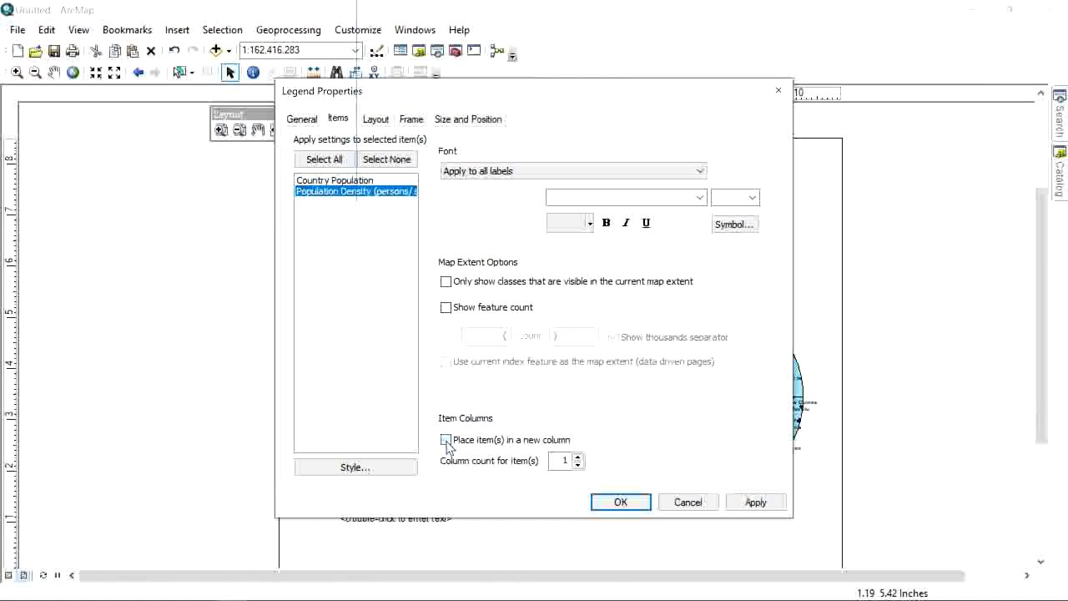
pyautogui.click(620, 503)
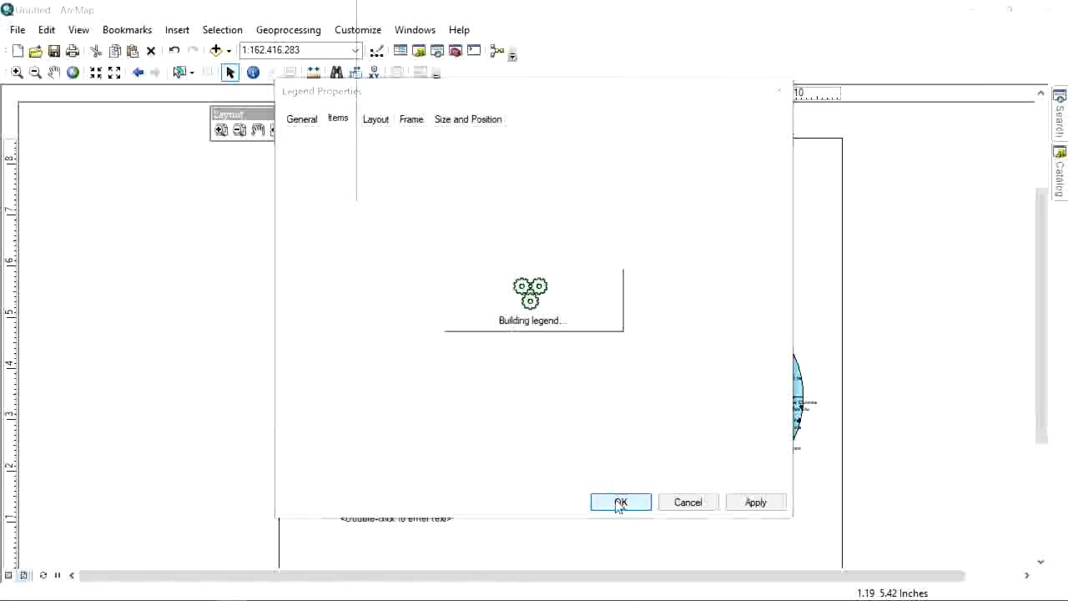
pyautogui.moveTo(391, 341); pyautogui.dragTo(374, 238)
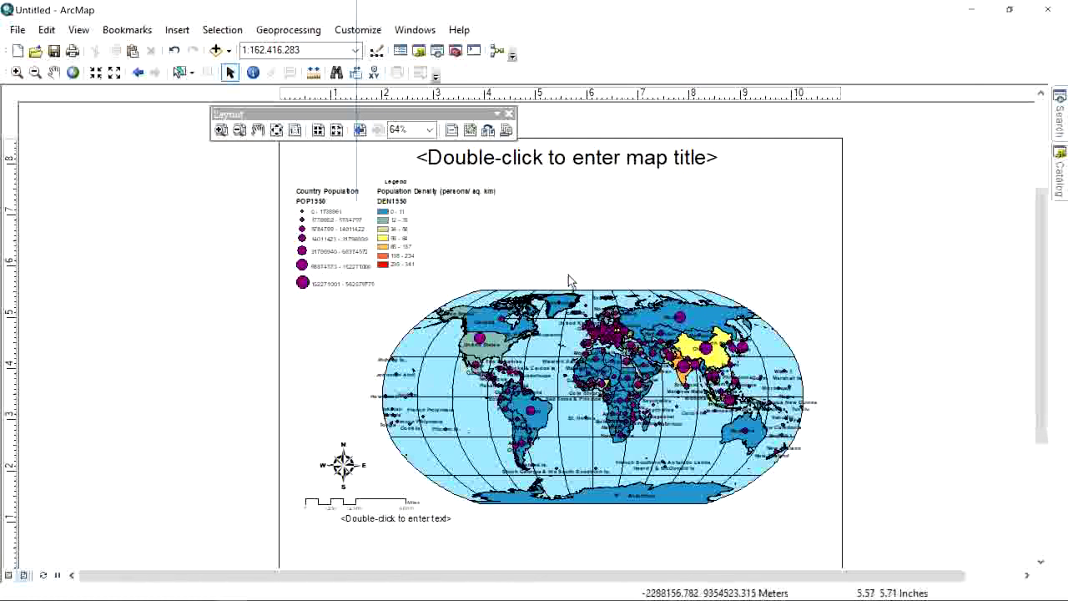
# Step: Shift the world map slightly up and left, and move the placeholder text farther below the scale bar
pyautogui.moveTo(571, 288); pyautogui.dragTo(551, 275)
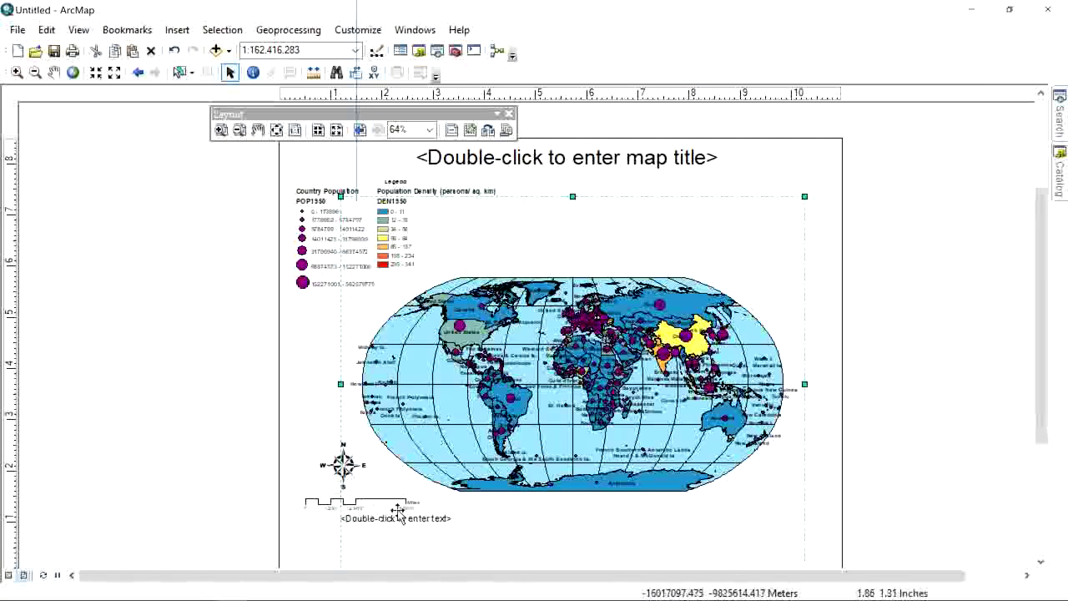
pyautogui.click(441, 521)
pyautogui.moveTo(421, 534); pyautogui.dragTo(404, 541)
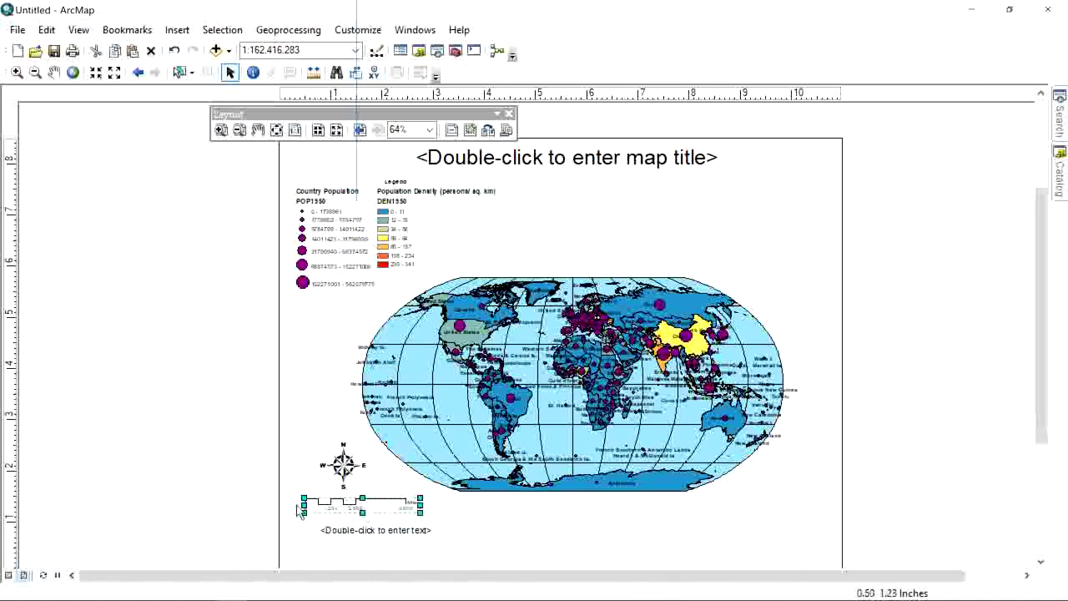
# Step: Change the scale bar to an Alternating Scale Bar style with division units in miles
pyautogui.doubleClick(370, 499)
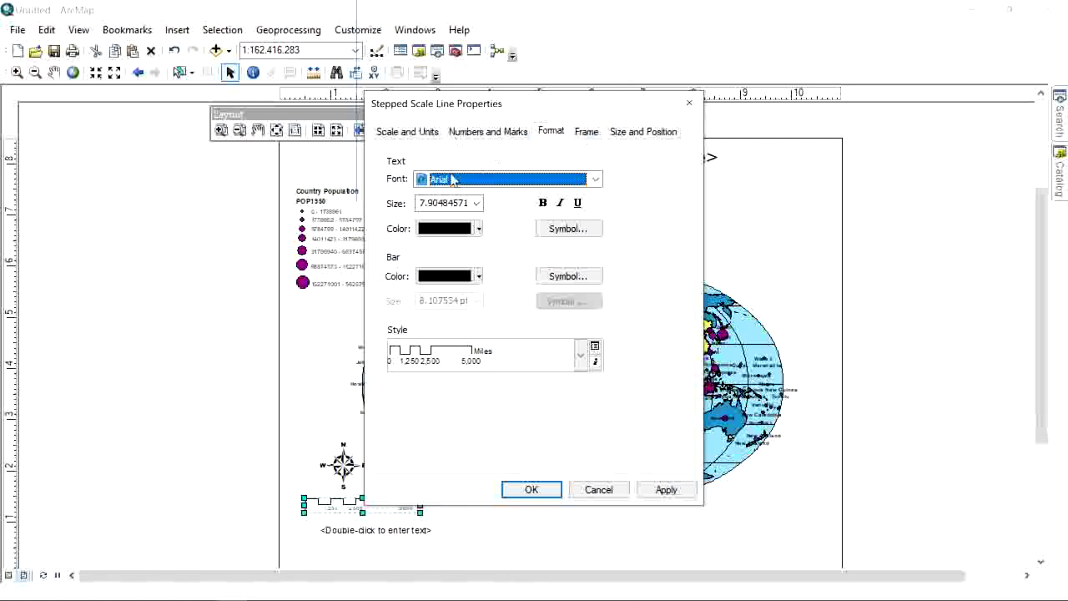
pyautogui.click(581, 359)
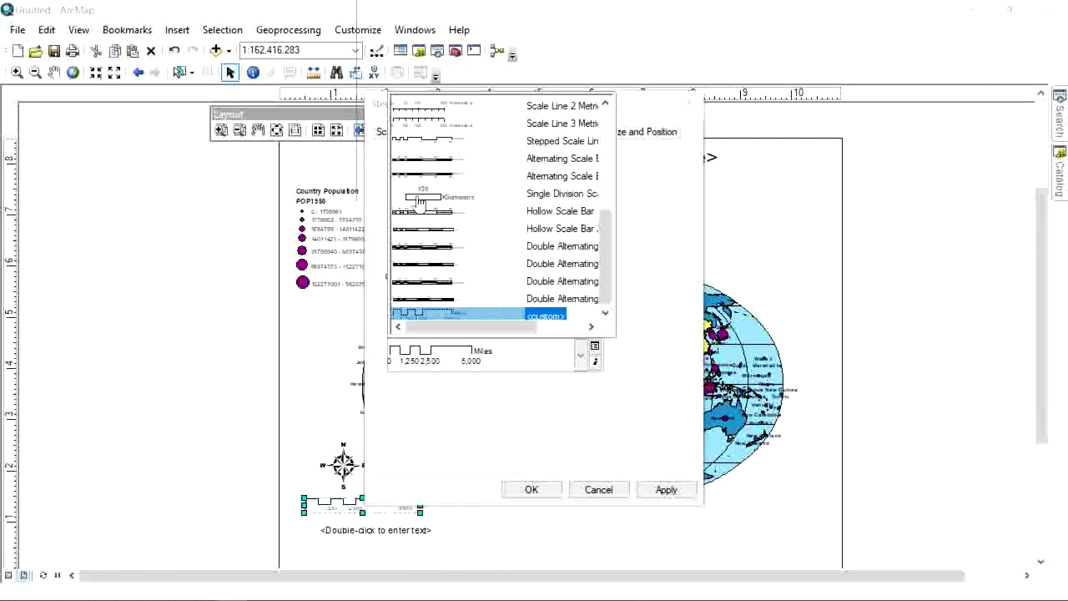
pyautogui.click(430, 176)
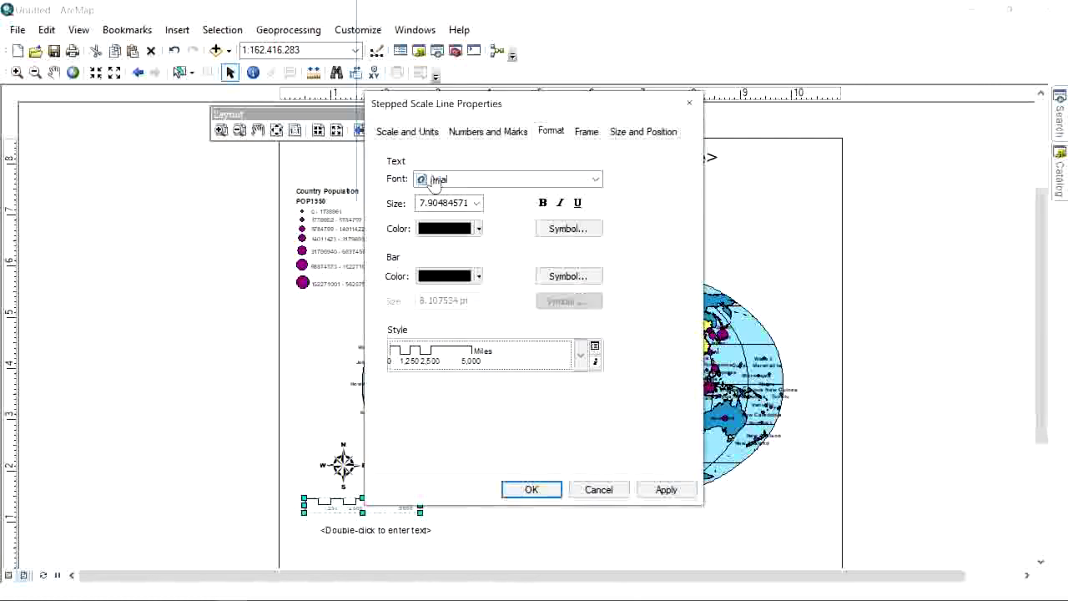
pyautogui.click(400, 132)
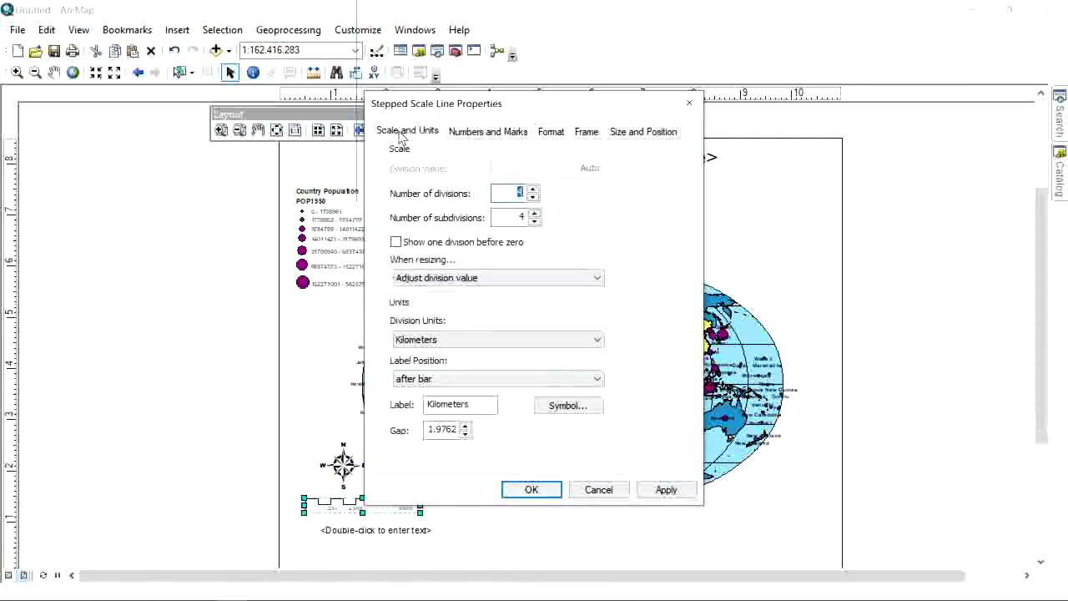
pyautogui.click(458, 338)
pyautogui.click(423, 432)
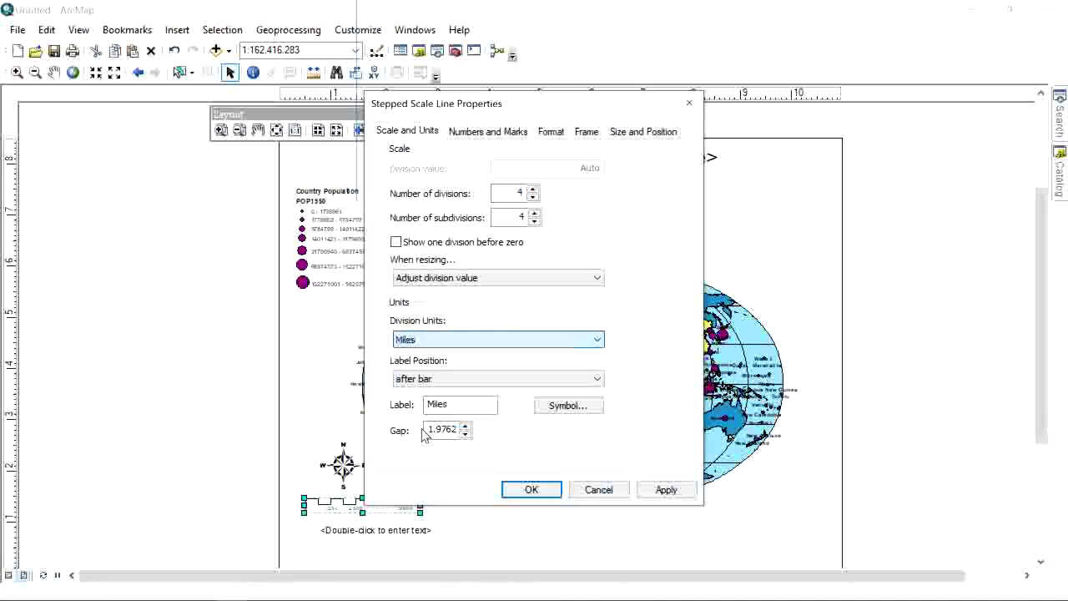
pyautogui.click(531, 491)
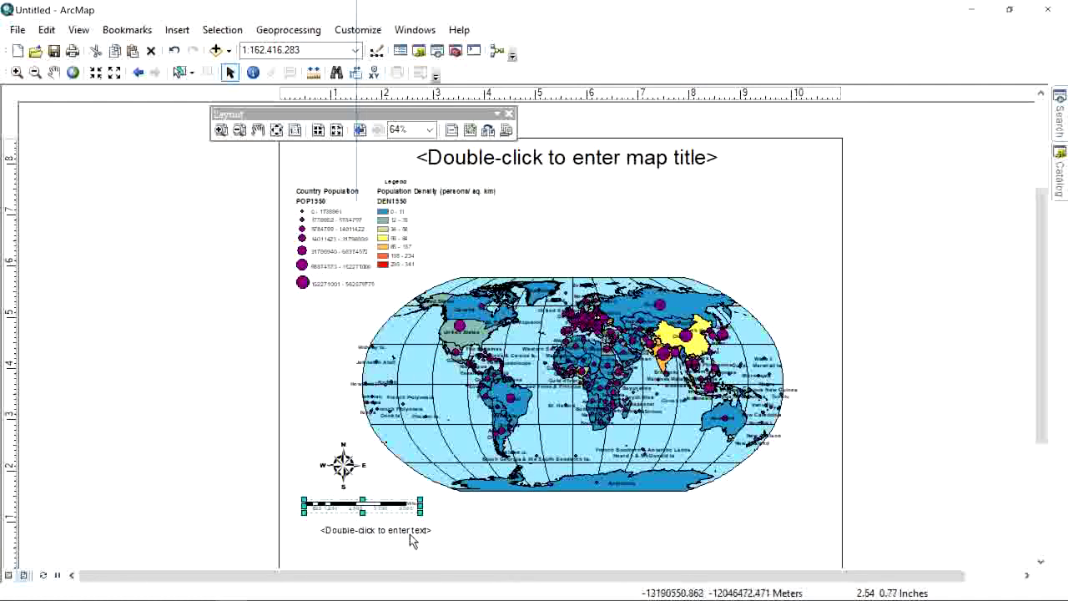
# Step: Delete the placeholder text below the scale bar and set the map title to "Country Population and Density in 1950"
pyautogui.click(412, 538)
pyautogui.press('Delete')
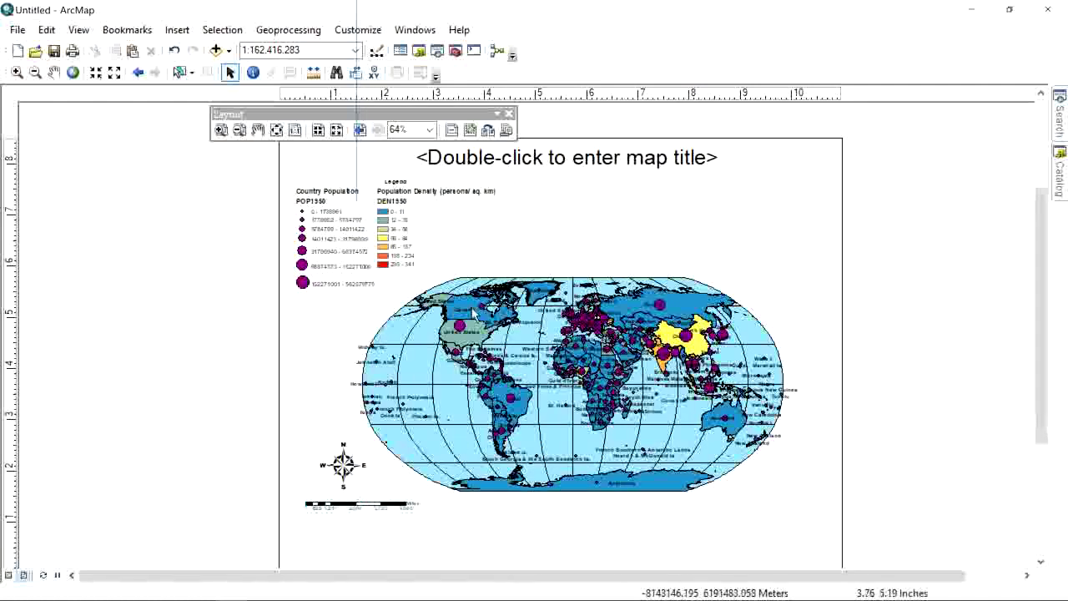
pyautogui.doubleClick(555, 159)
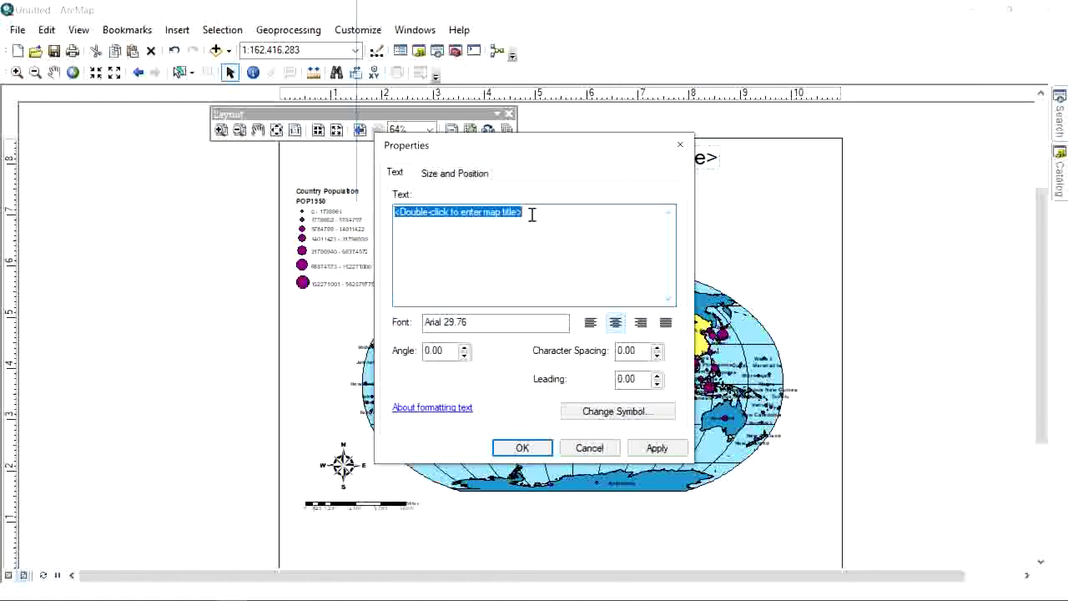
pyautogui.write('Cou')
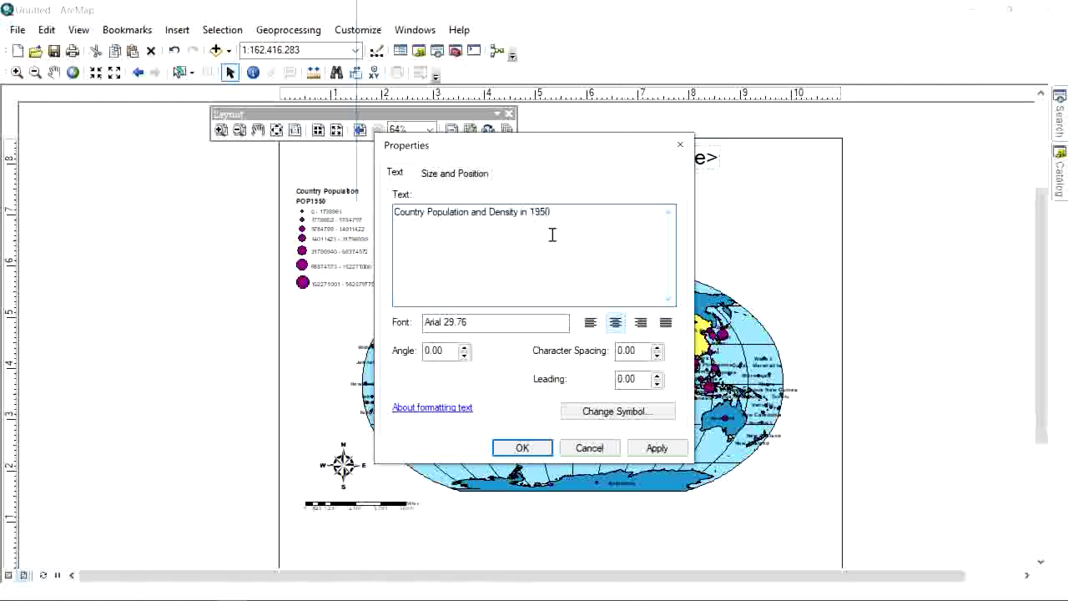
pyautogui.click(521, 447)
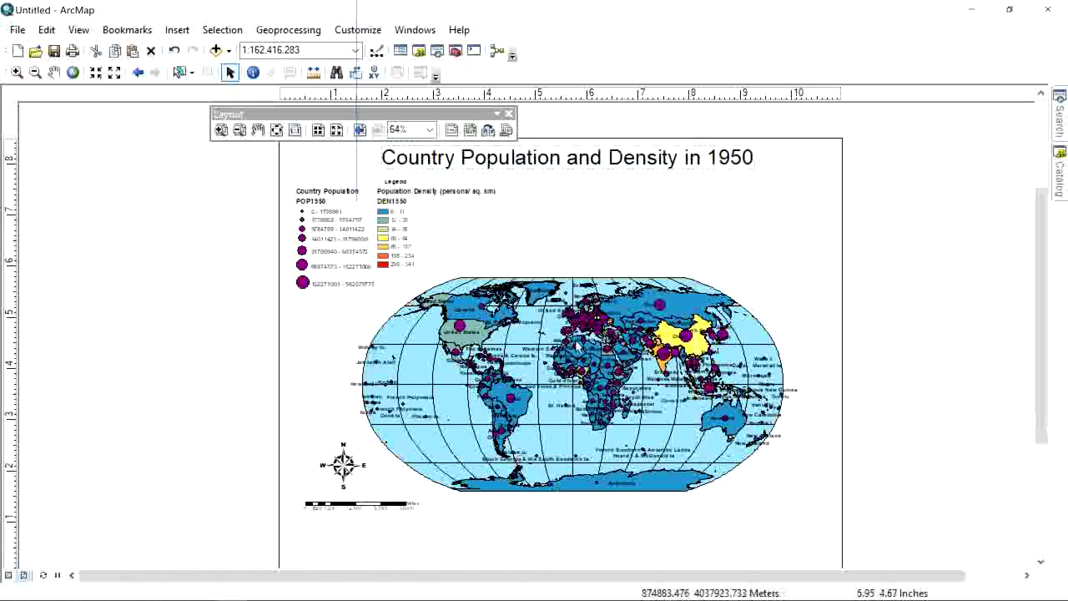
# Step: Shift the legend slightly down and left, and move the world map a little right and up on the page
pyautogui.click(482, 328)
pyautogui.click(357, 279)
pyautogui.moveTo(357, 279); pyautogui.dragTo(354, 287)
pyautogui.click(572, 393)
pyautogui.moveTo(572, 392); pyautogui.dragTo(590, 387)
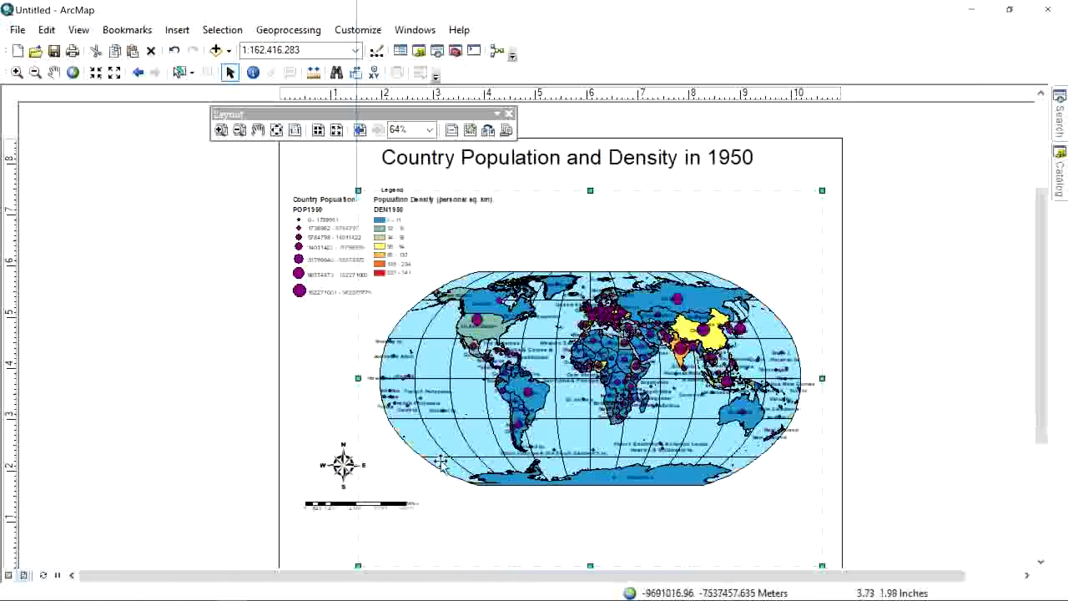
# Step: Move the floating Layout toolbar clear of the page so the whole layout is in view
pyautogui.scroll(-1, 1043, 430)
pyautogui.scroll(-1, 1043, 430)
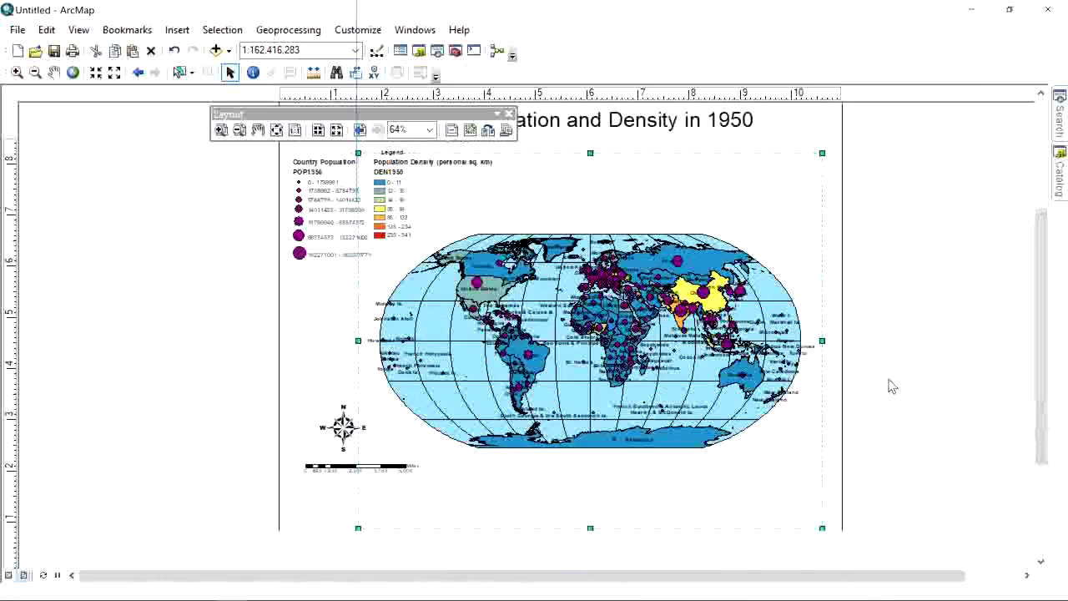
pyautogui.scroll(1, 891, 386)
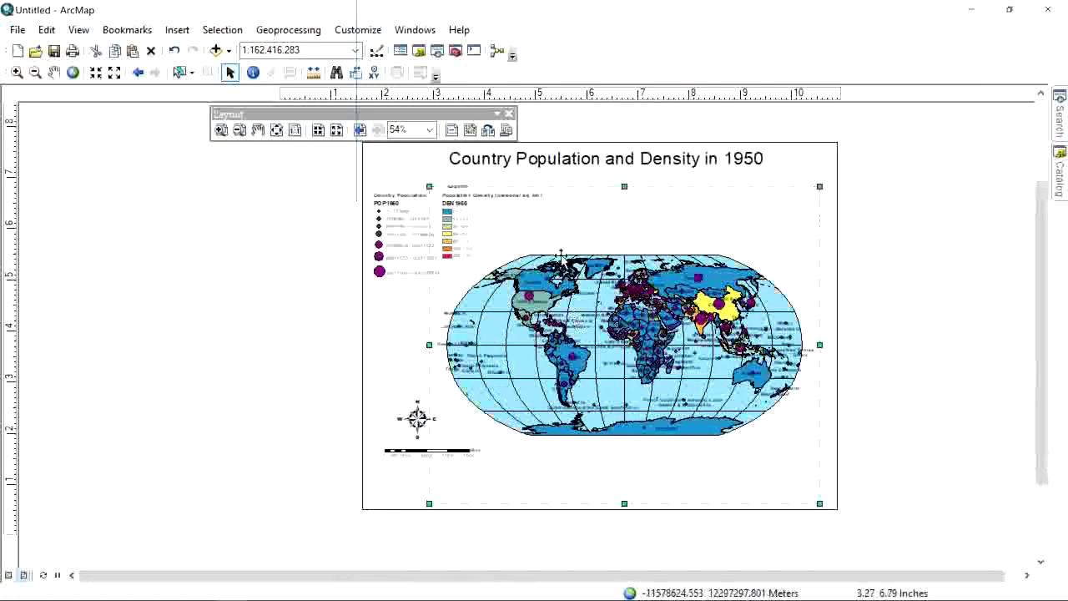
pyautogui.moveTo(467, 117); pyautogui.dragTo(262, 193)
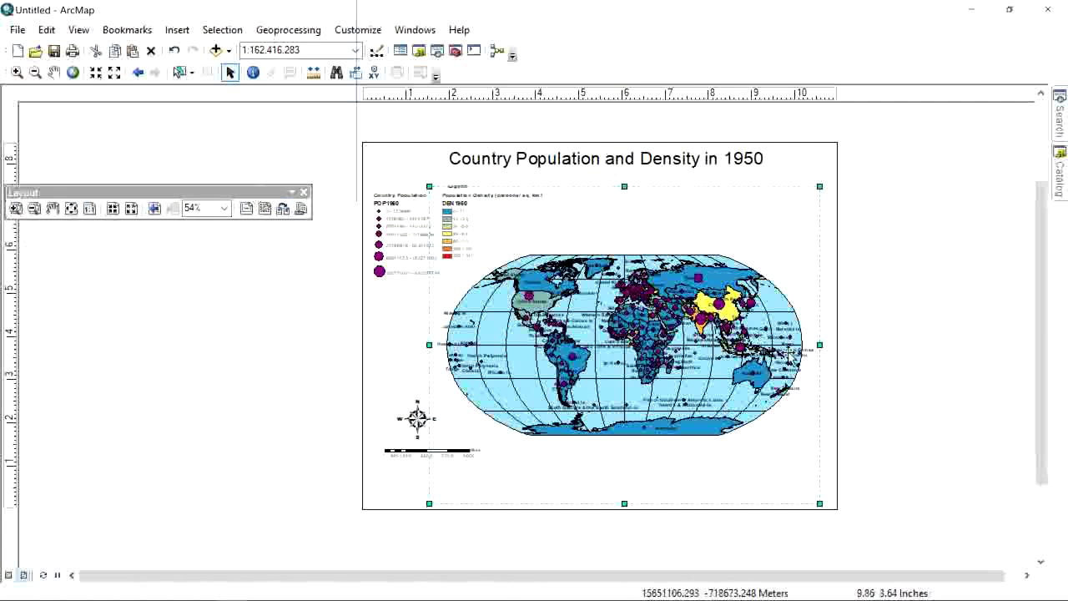
# Step: Export the map to the Env Geol 2020 folder as a JPEG named "world demo map 2"
pyautogui.click(18, 31)
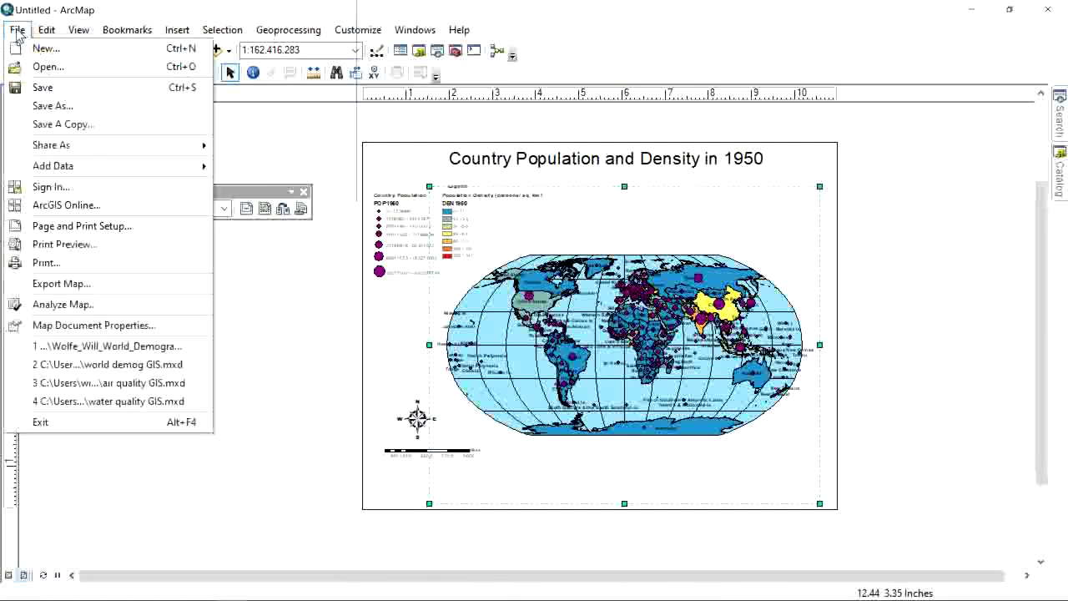
pyautogui.click(88, 284)
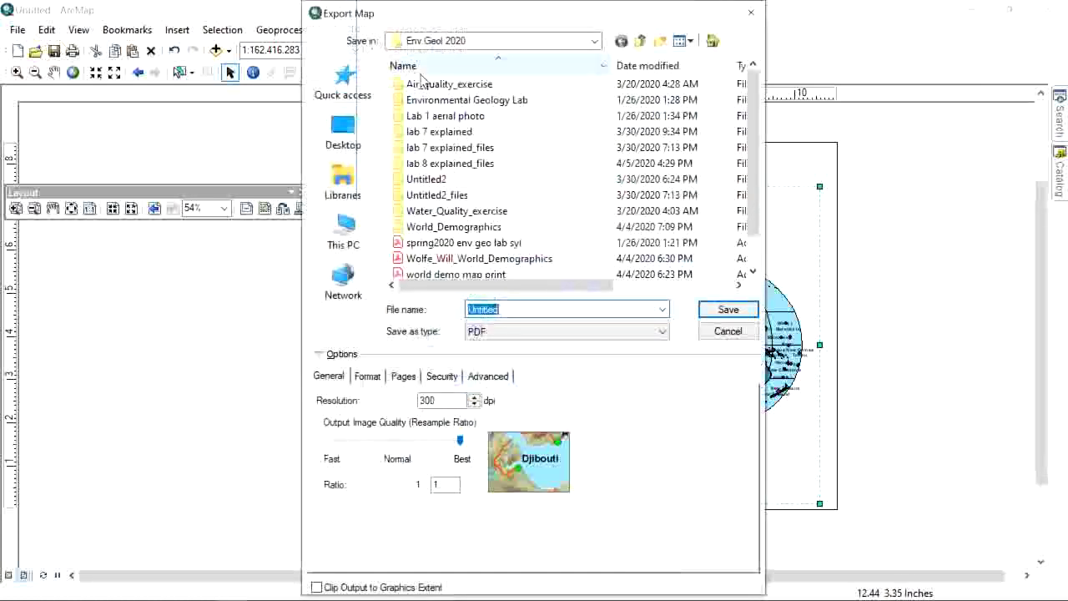
pyautogui.scroll(-1, 756, 208)
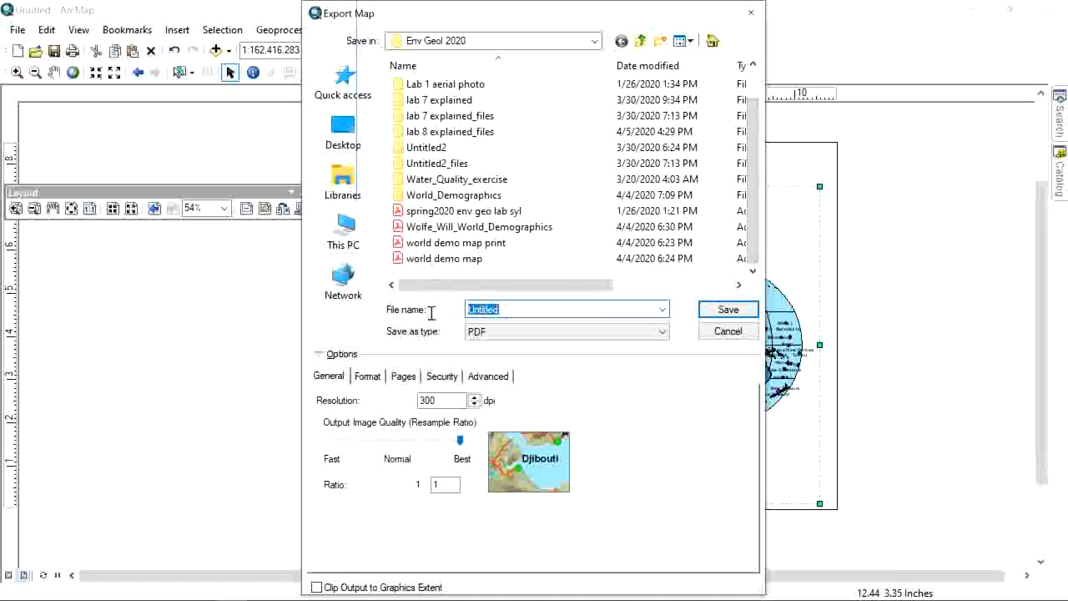
pyautogui.write('world')
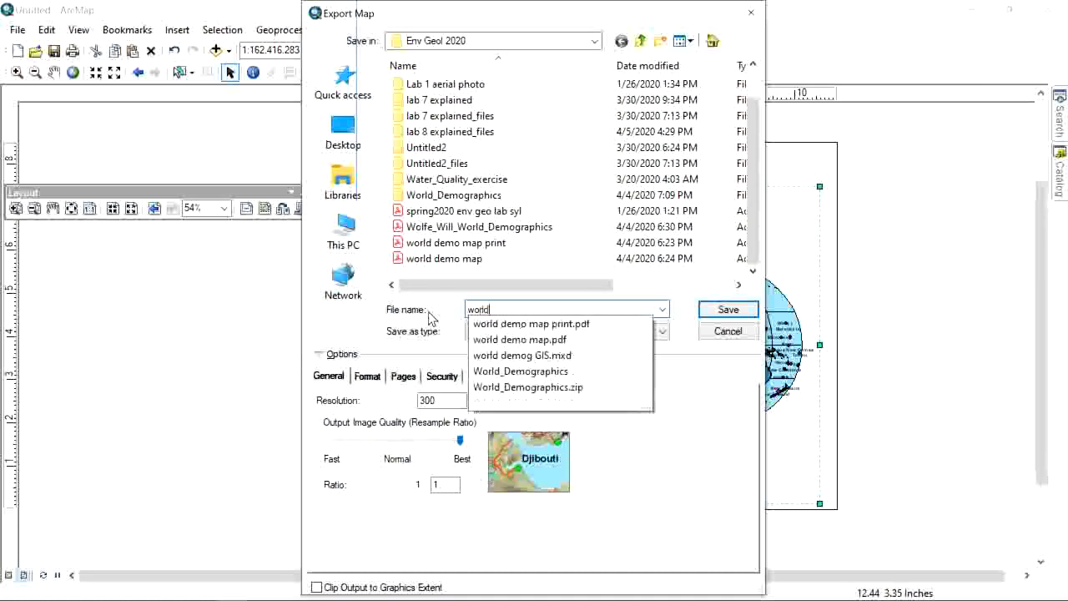
pyautogui.write(' demo map 2')
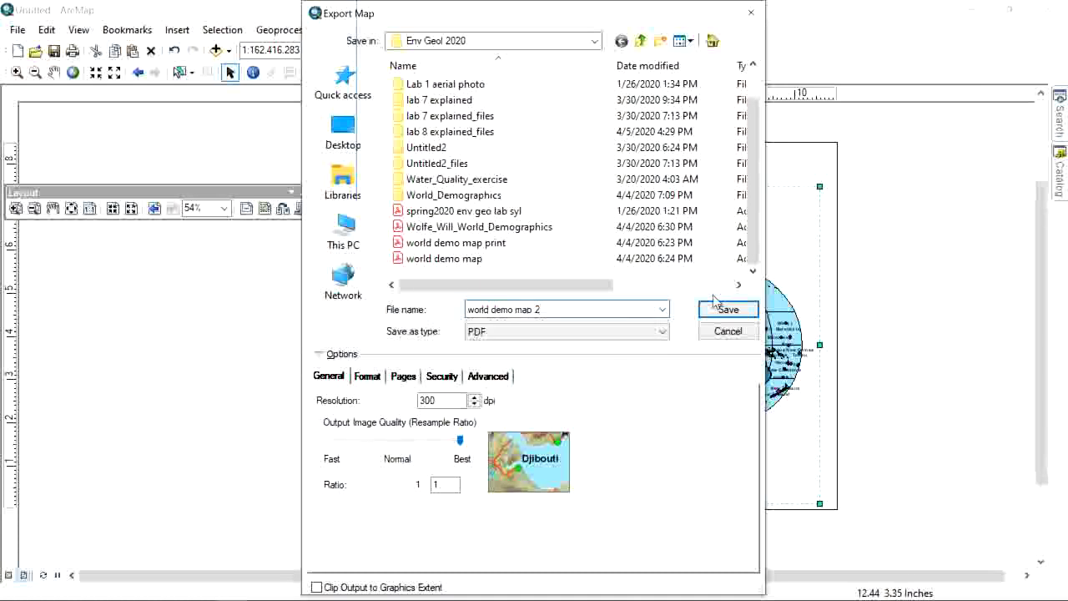
pyautogui.click(661, 331)
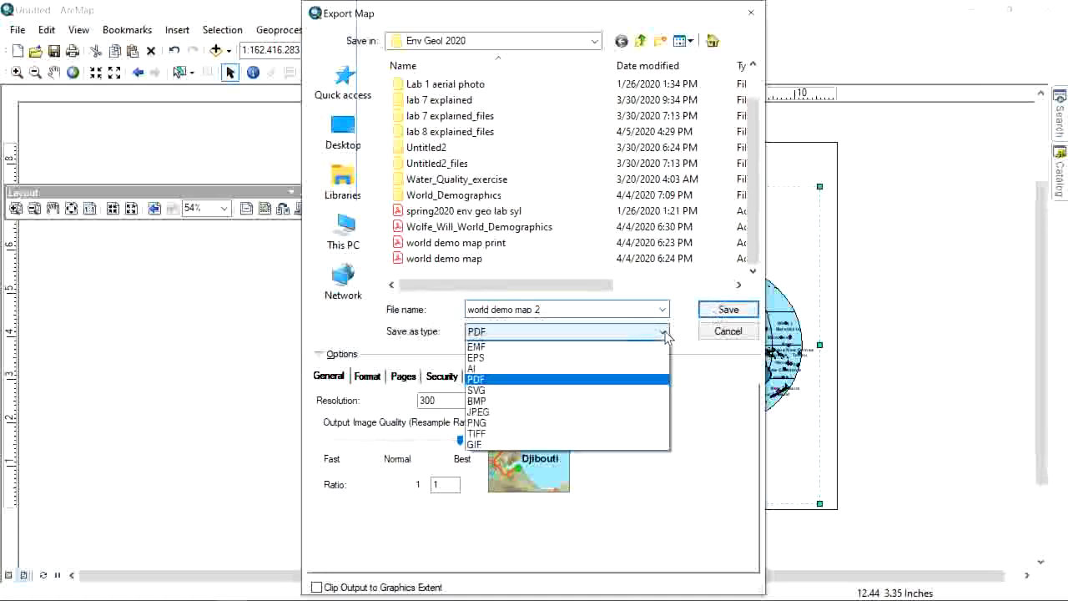
pyautogui.click(570, 412)
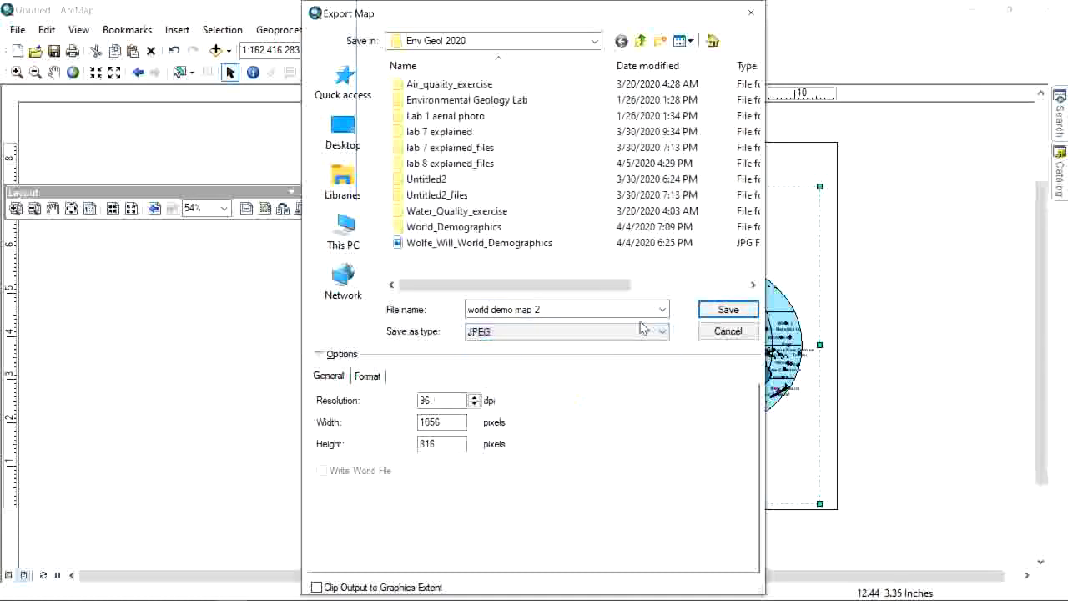
pyautogui.click(718, 311)
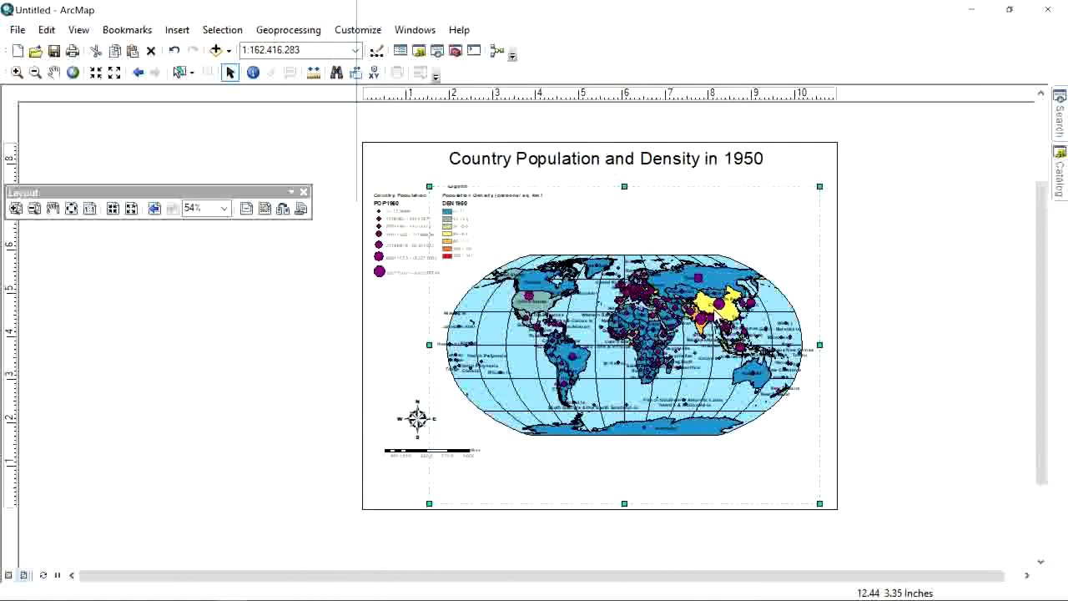
# Step: Switch to the Env Geol 2020 folder in File Explorer and open the exported "world demo map 2" JPG
pyautogui.moveTo(344, 598)
pyautogui.click(294, 594)
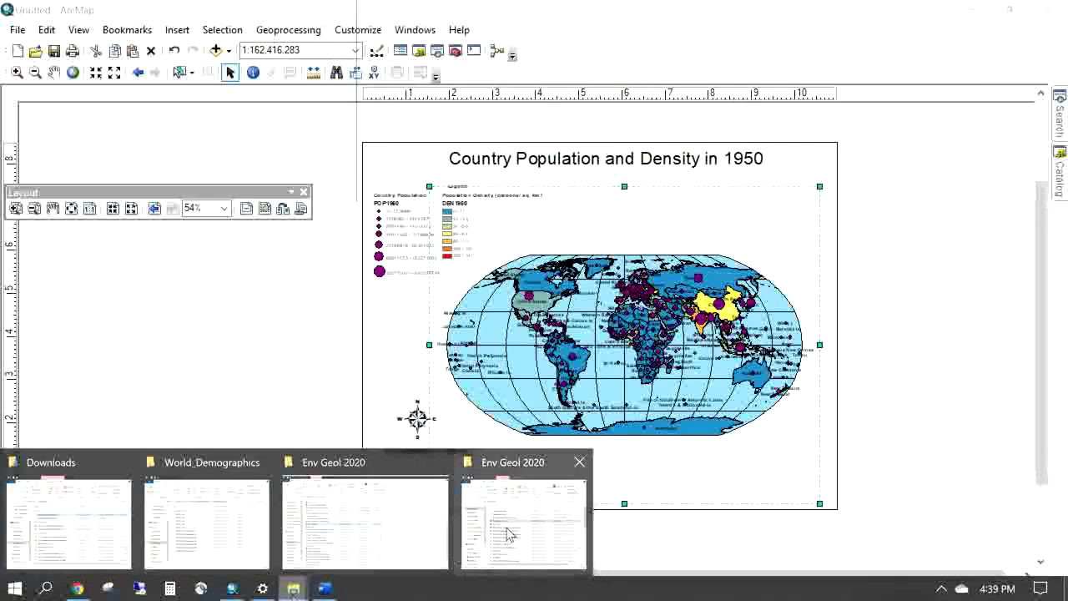
pyautogui.click(508, 534)
pyautogui.scroll(-7, 570, 338)
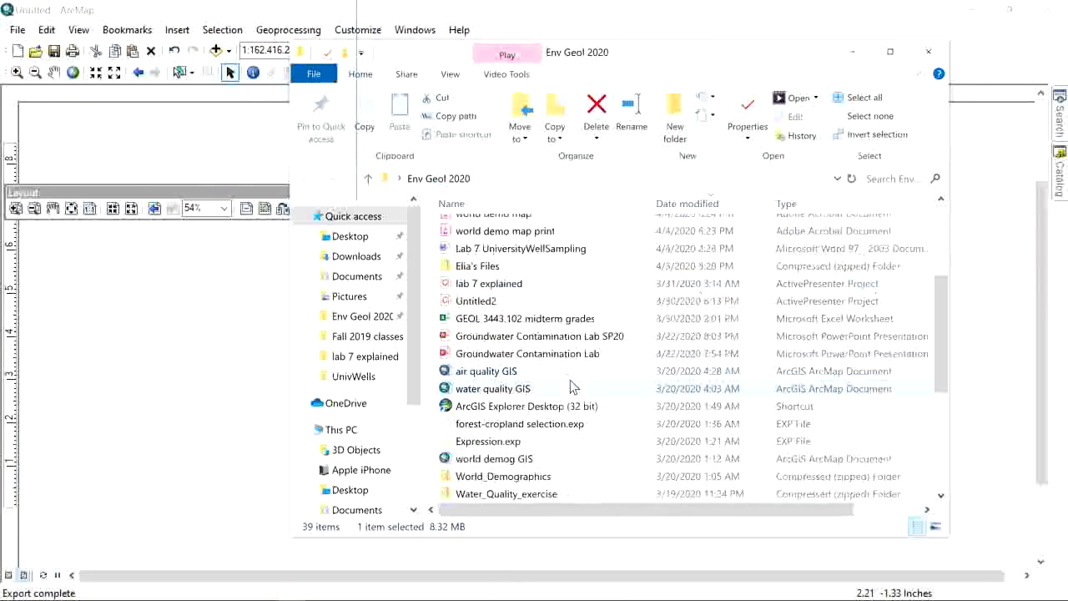
pyautogui.scroll(7, 561, 407)
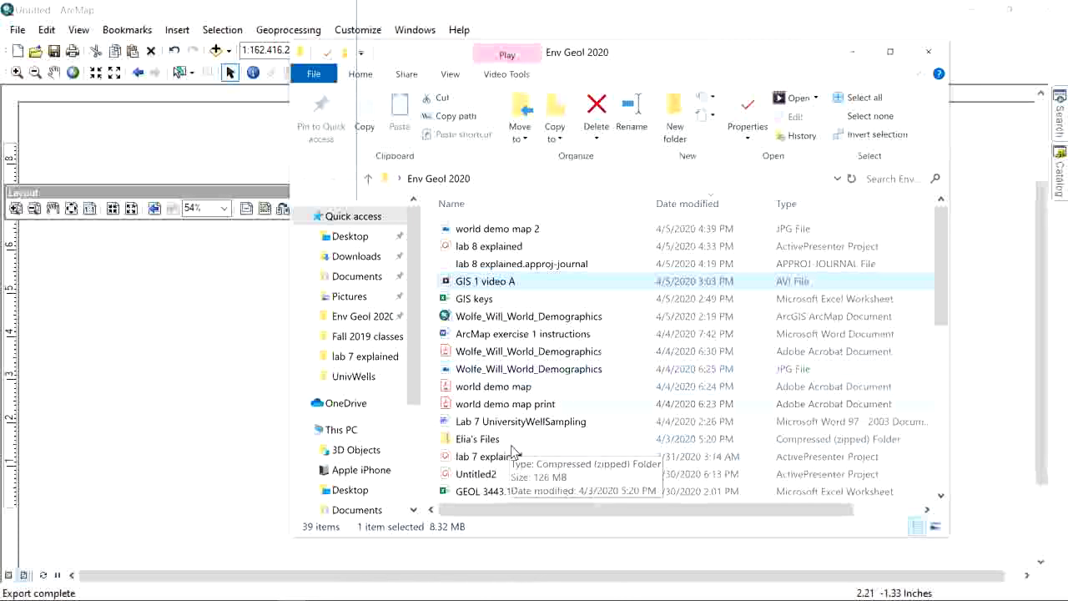
pyautogui.click(518, 231)
pyautogui.doubleClick(518, 230)
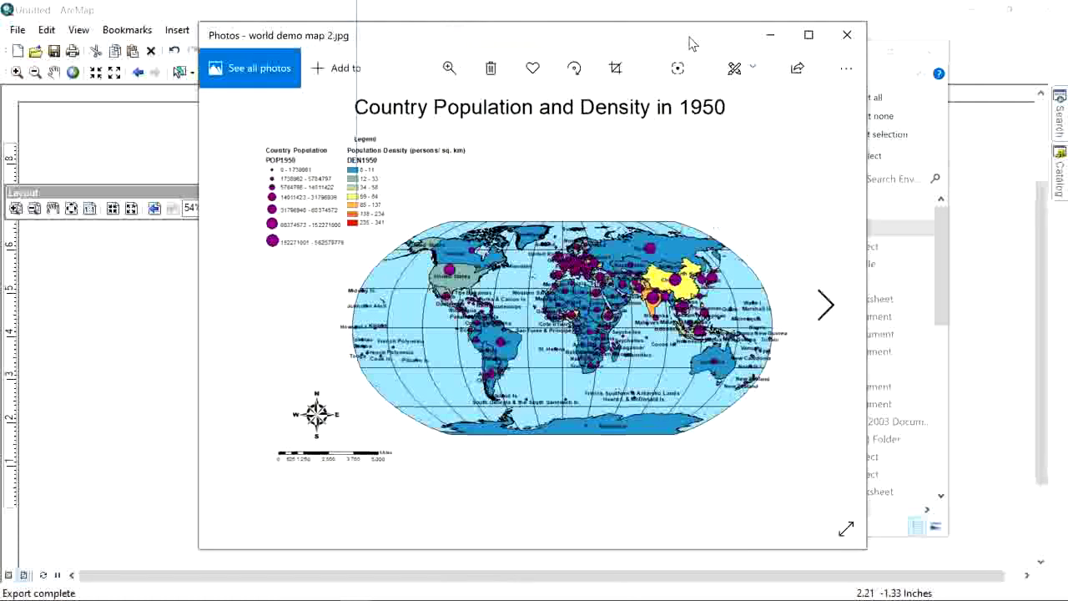
# Step: Check the exported map image, close it, and put the folder window away to return to ArcMap
pyautogui.moveTo(692, 41)
pyautogui.mouseDown()
pyautogui.moveTo(765, 60)
pyautogui.moveTo(675, 28)
pyautogui.mouseUp()
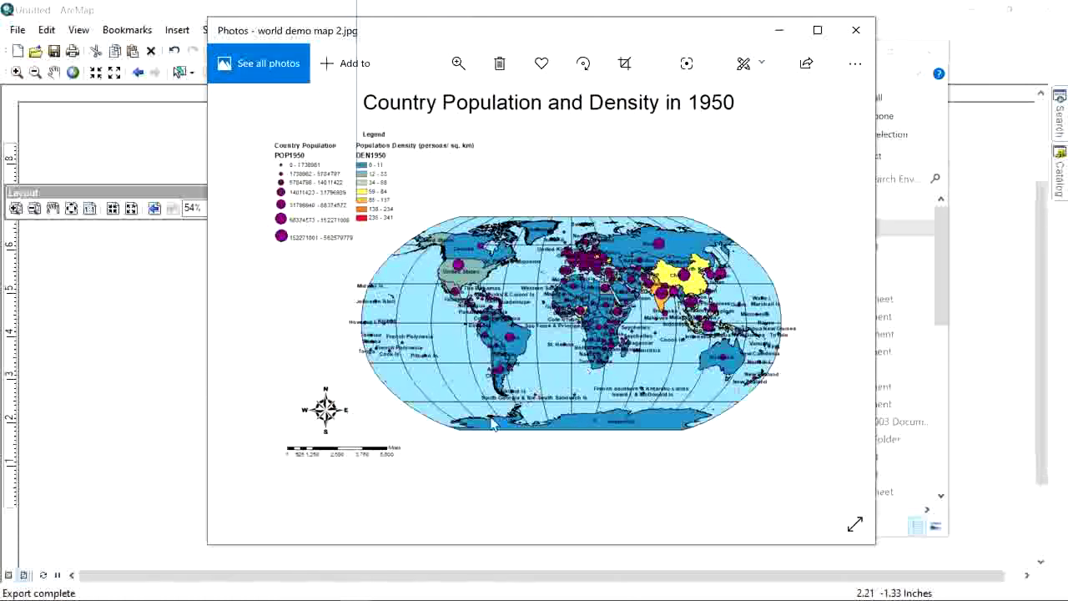
pyautogui.click(856, 30)
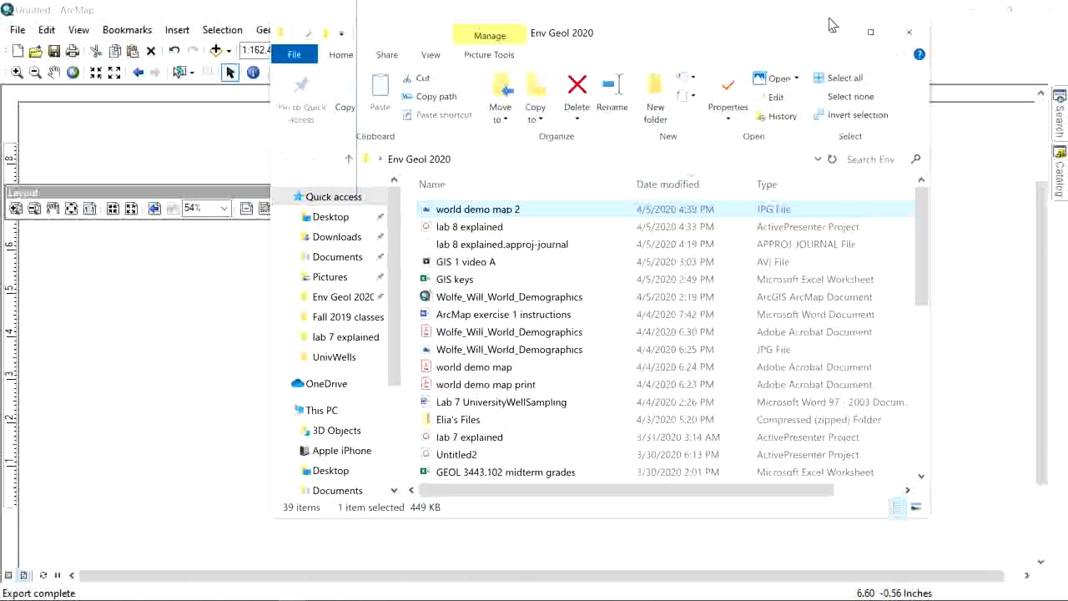
pyautogui.click(836, 31)
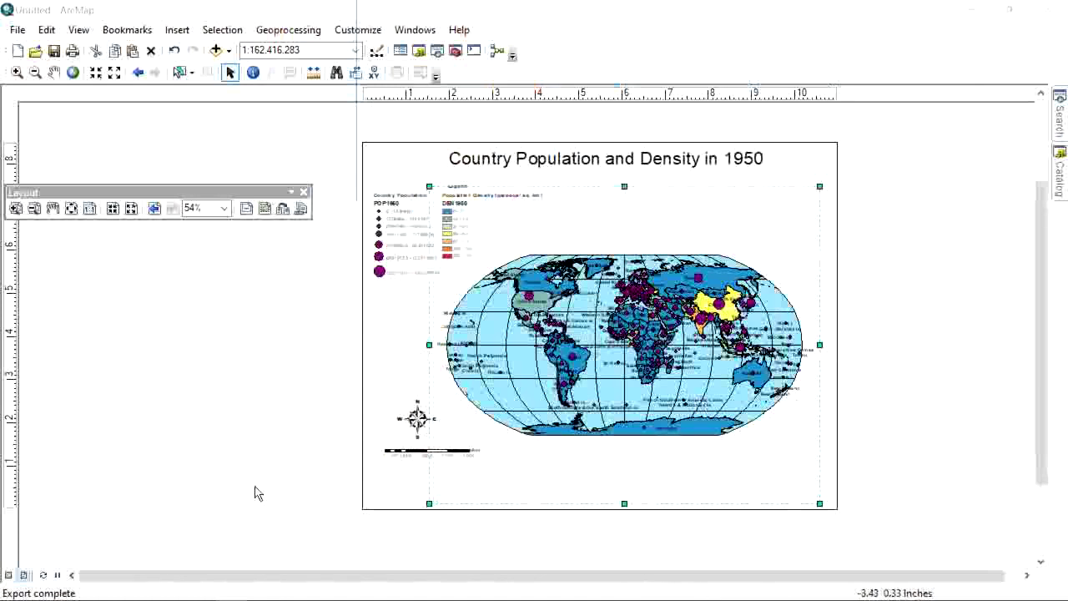